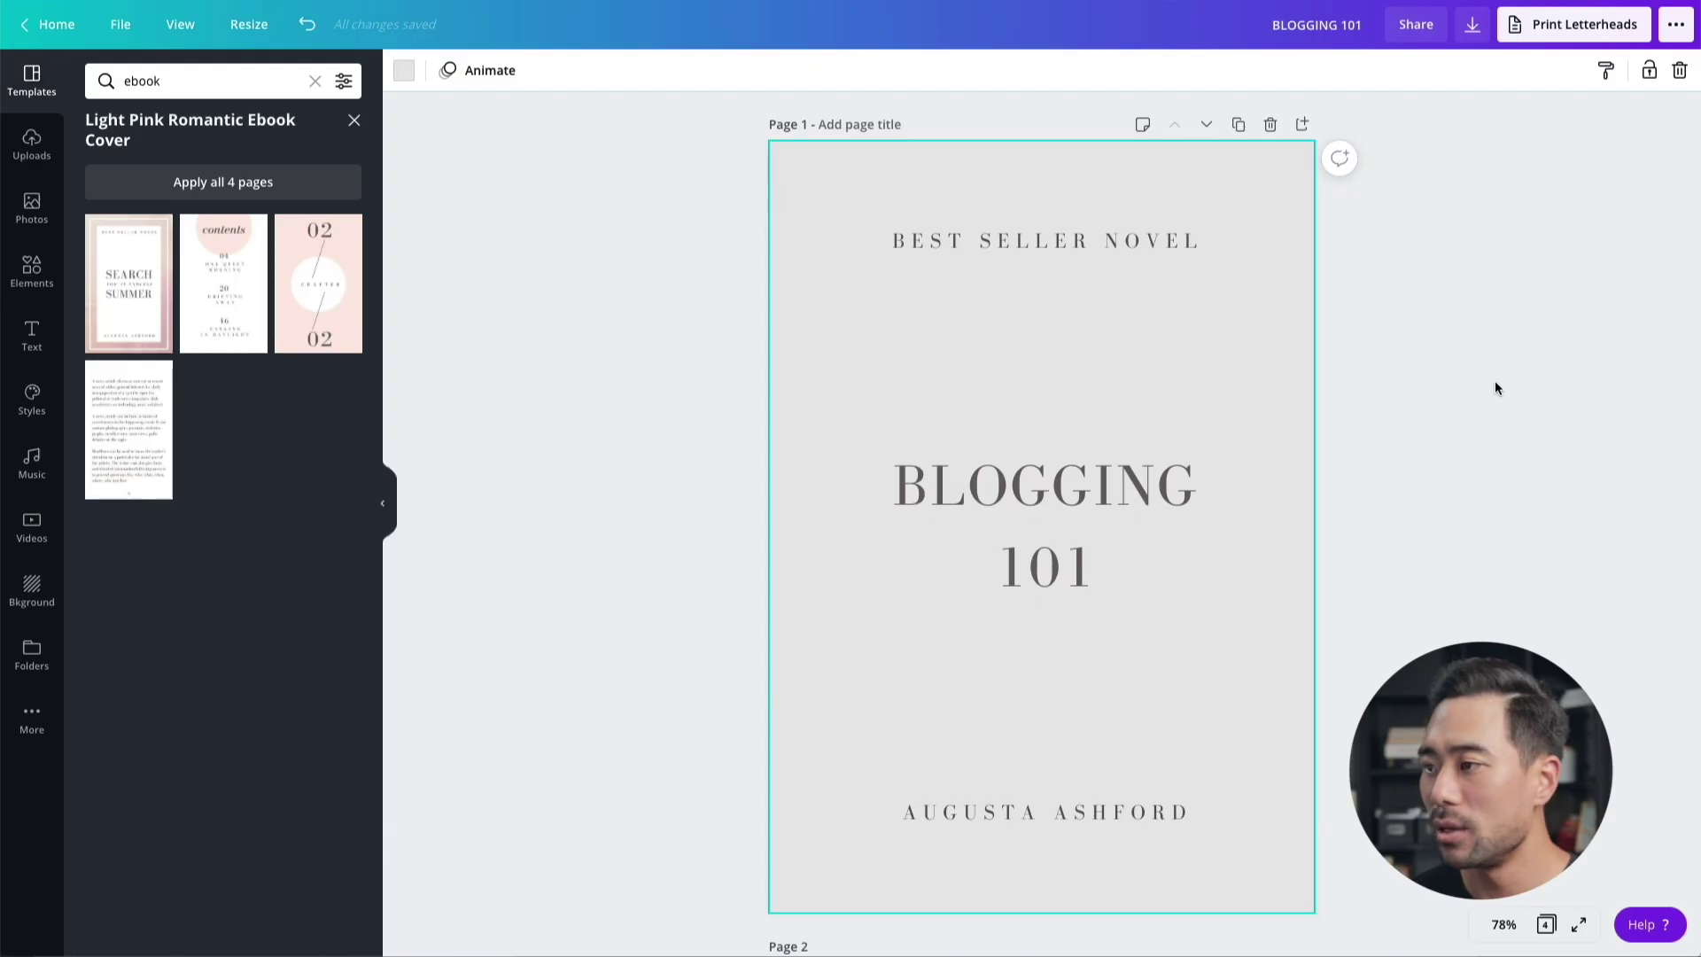
Change the pink circle behind the "contents" heading on page 2 to the light gray document color
{"action": "scroll", "coordinate": [1009, 308], "scroll_direction": "down", "scroll_amount": 10}
{"action": "scroll", "coordinate": [1018, 313], "scroll_direction": "up", "scroll_amount": 5}
{"action": "scroll", "coordinate": [1029, 311], "scroll_direction": "down", "scroll_amount": 2}
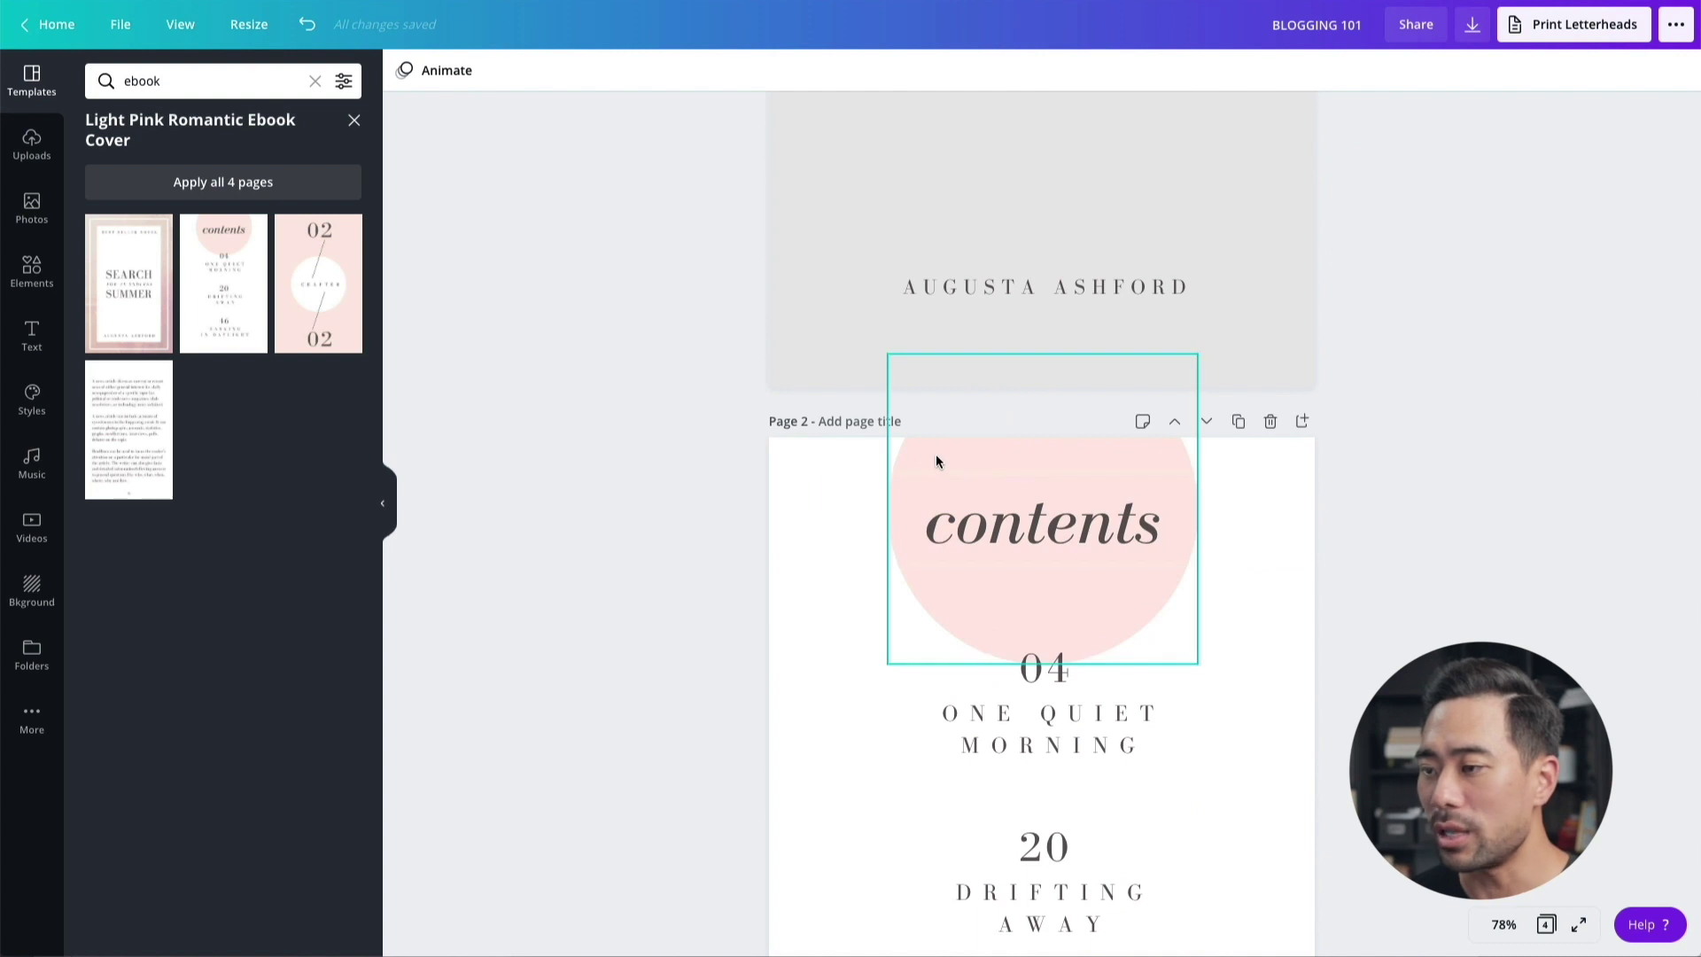
{"action": "left_click", "coordinate": [924, 459]}
{"action": "left_click", "coordinate": [404, 70]}
{"action": "left_click", "coordinate": [195, 249]}
{"action": "left_click", "coordinate": [627, 600]}
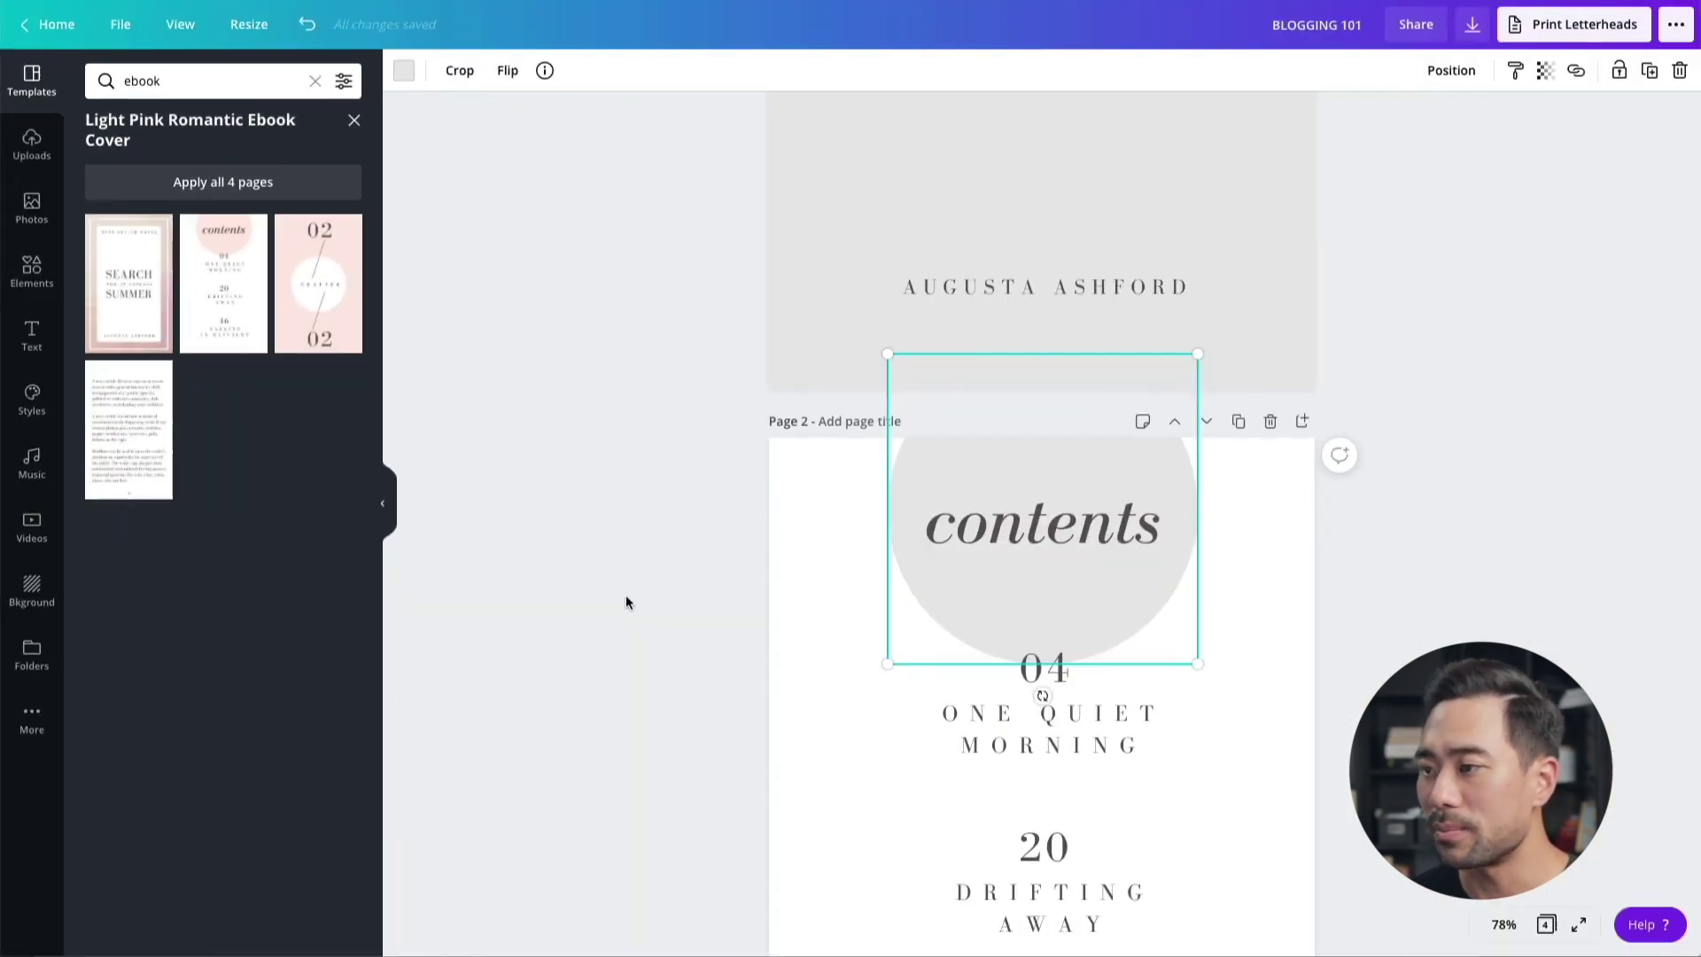
Change the pink background of the chapter page on page 3 to the light gray document color
{"action": "scroll", "coordinate": [1103, 324], "scroll_direction": "down", "scroll_amount": 5}
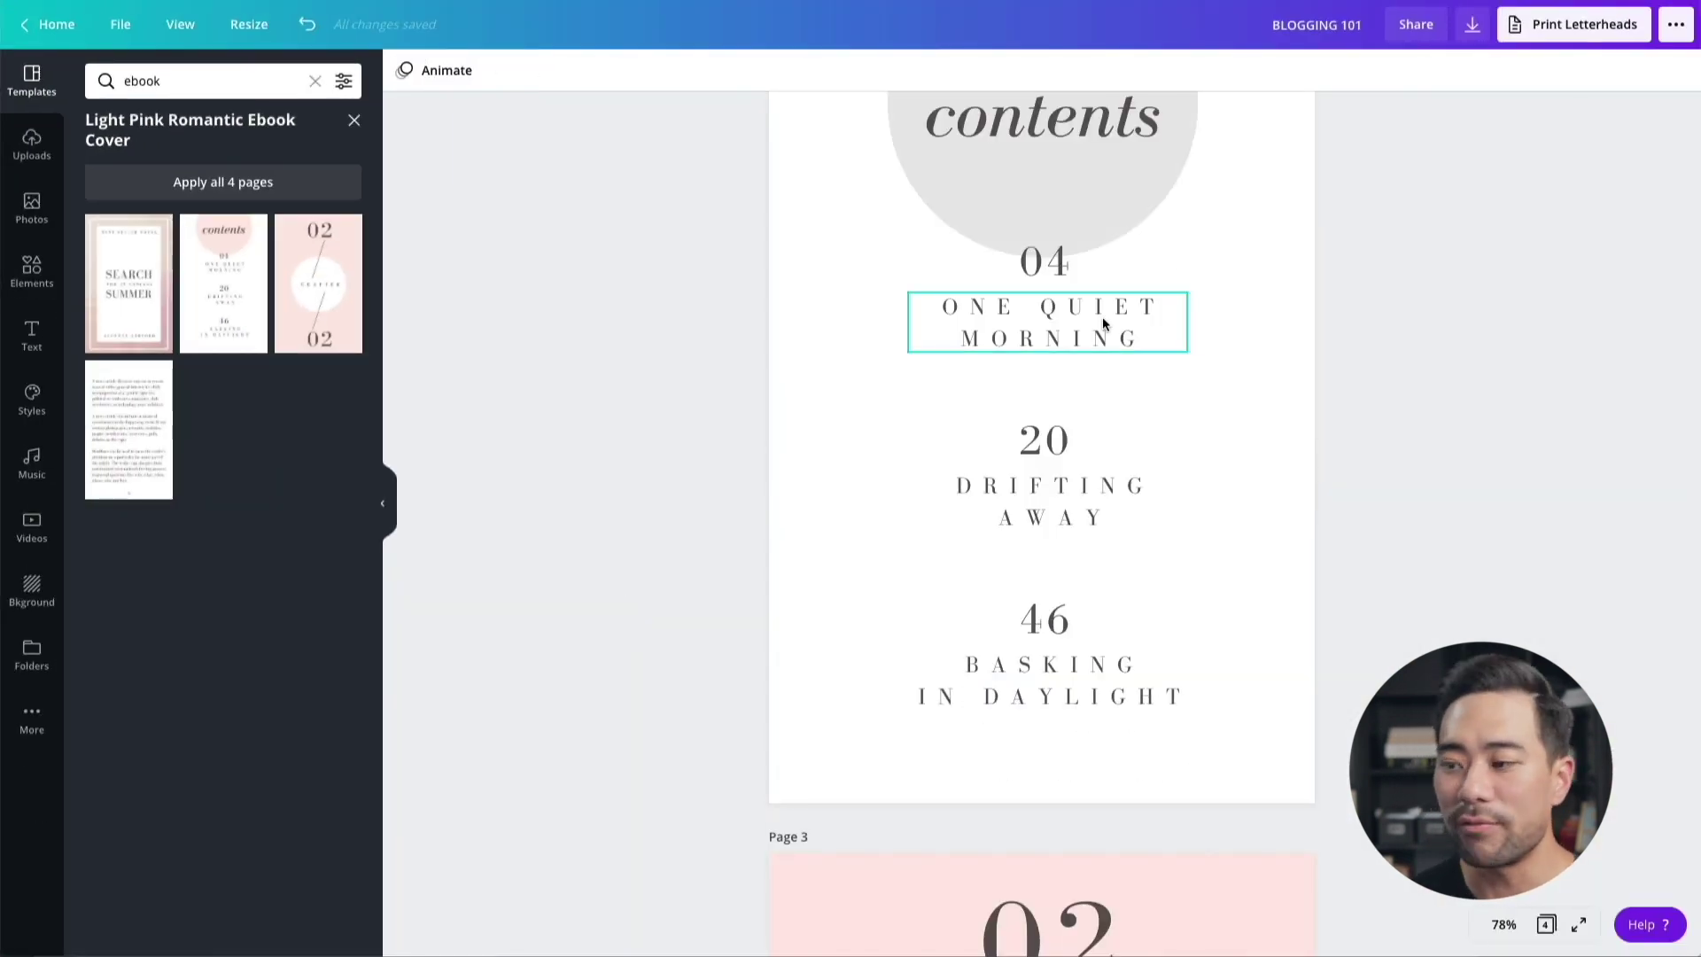
{"action": "scroll", "coordinate": [1101, 322], "scroll_direction": "down", "scroll_amount": 10}
{"action": "scroll", "coordinate": [896, 448], "scroll_direction": "up", "scroll_amount": 3}
{"action": "left_click", "coordinate": [794, 360]}
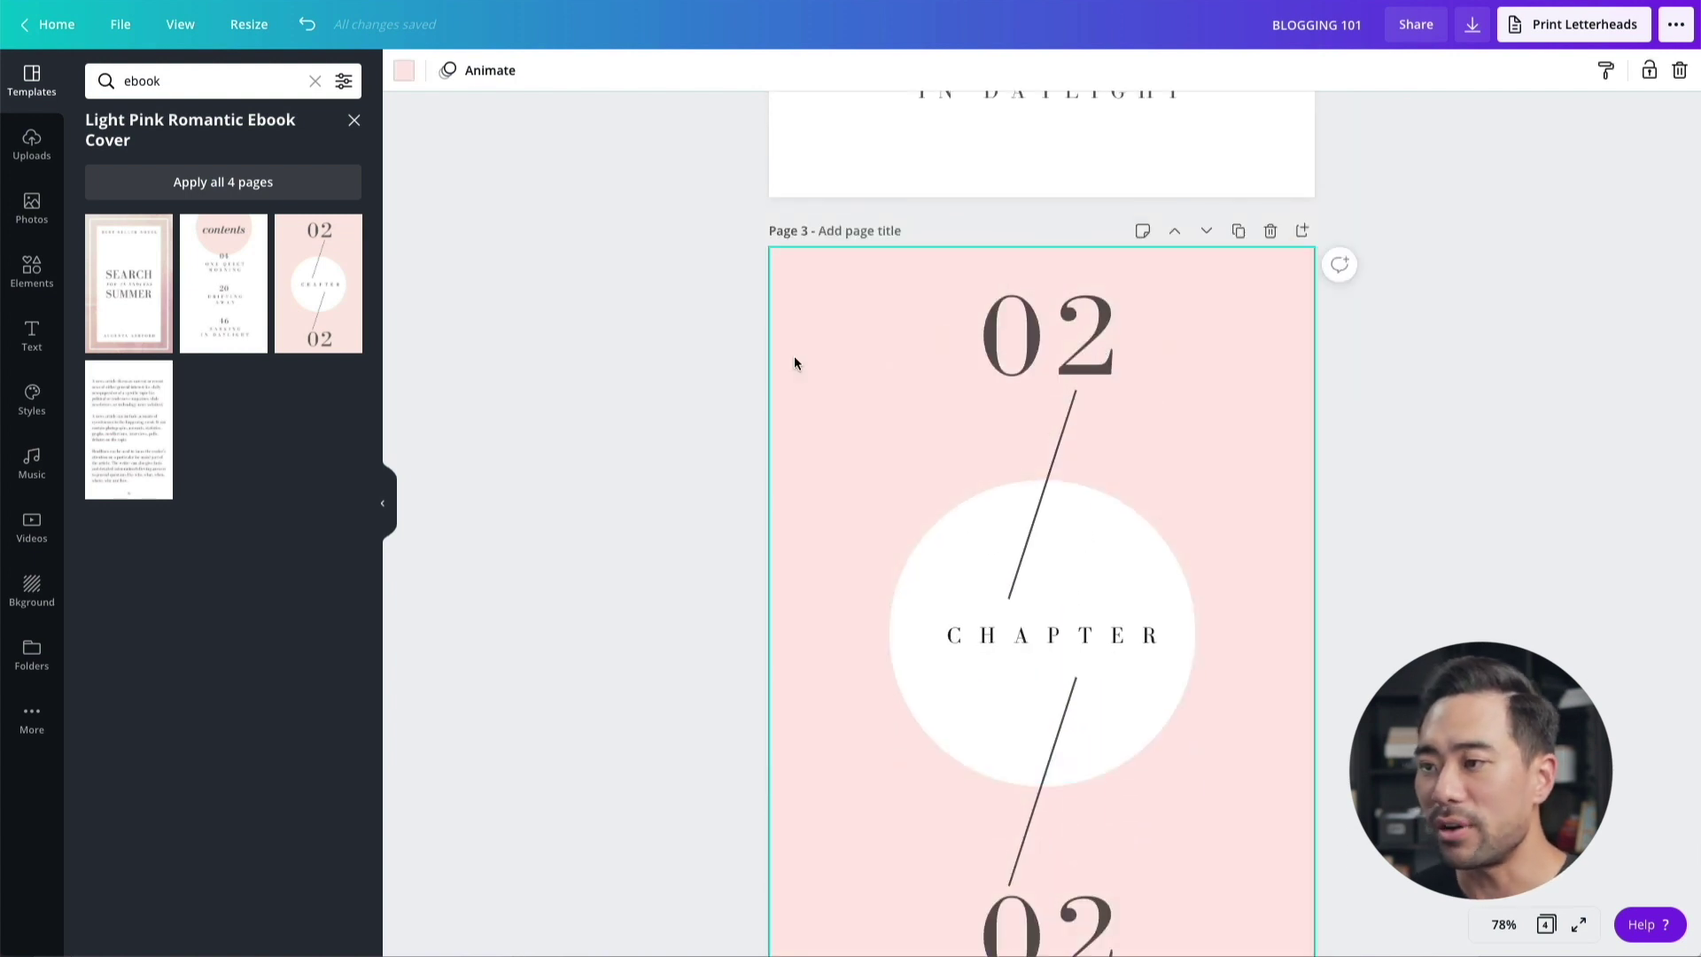
{"action": "left_click", "coordinate": [406, 70]}
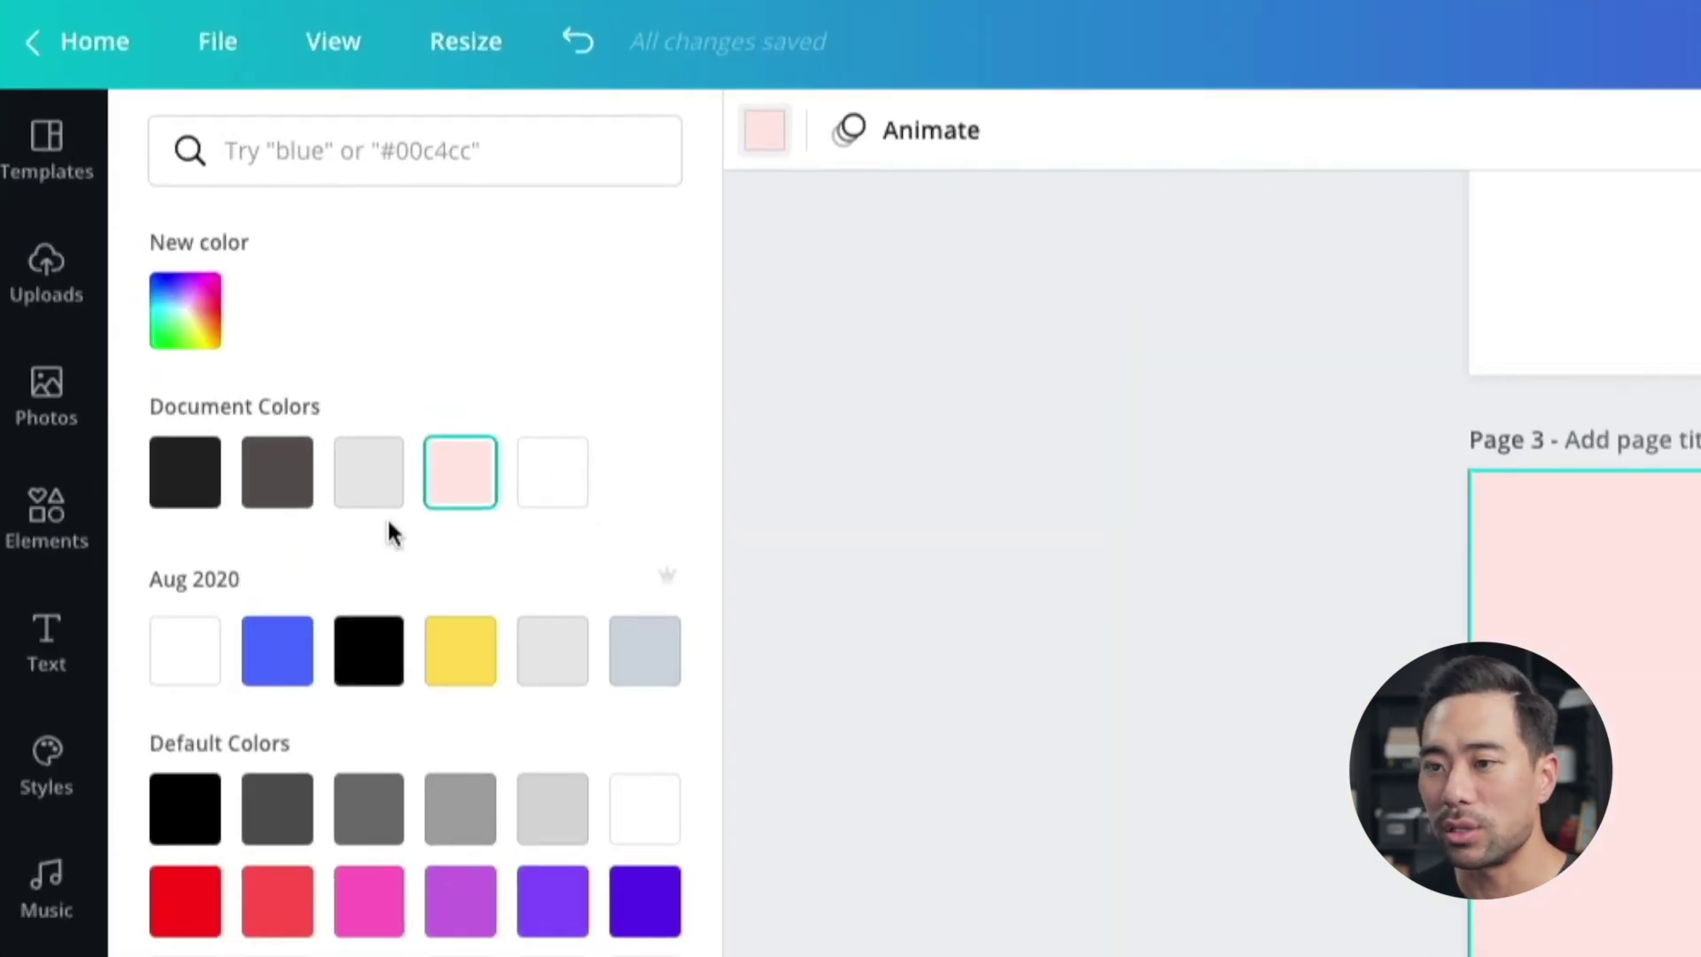
{"action": "left_click", "coordinate": [390, 479]}
{"action": "left_click", "coordinate": [46, 150]}
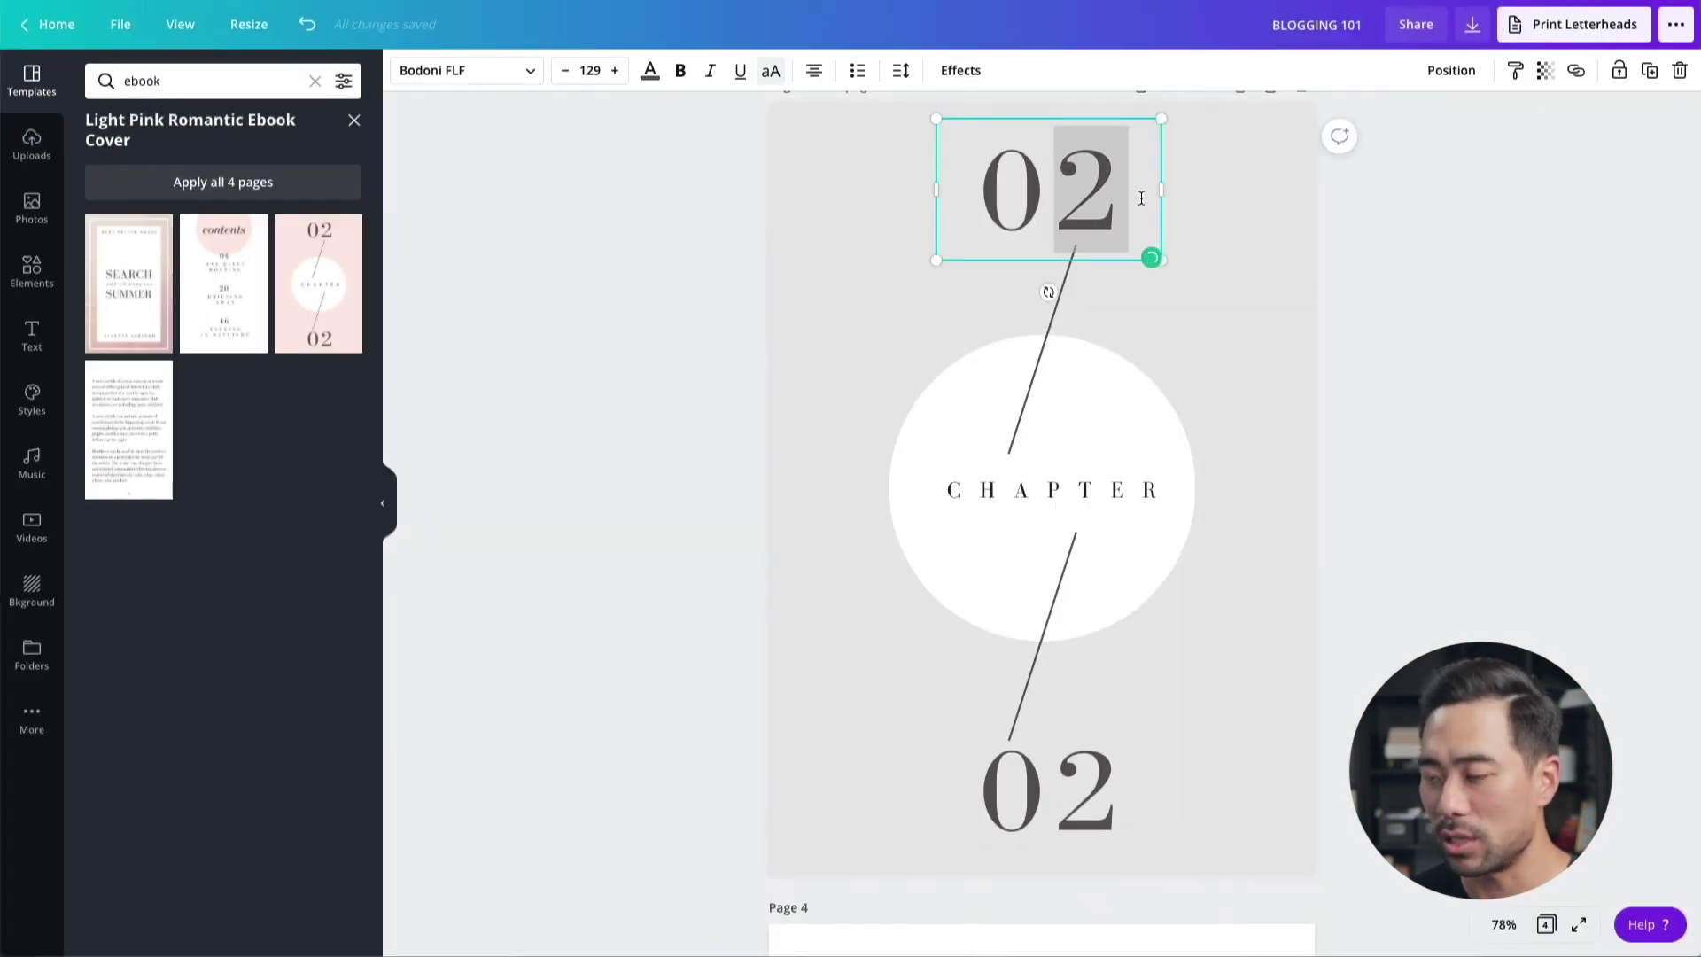
Change both large chapter numbers on page 3 to 01
{"action": "type", "text": "1"}
{"action": "left_click_drag", "start_coordinate": [1124, 788], "coordinate": [1056, 788]}
{"action": "type", "text": "1"}
{"action": "key", "text": "Escape"}
Open the elements library and look through the available graphics and lines
{"action": "left_click", "coordinate": [32, 270]}
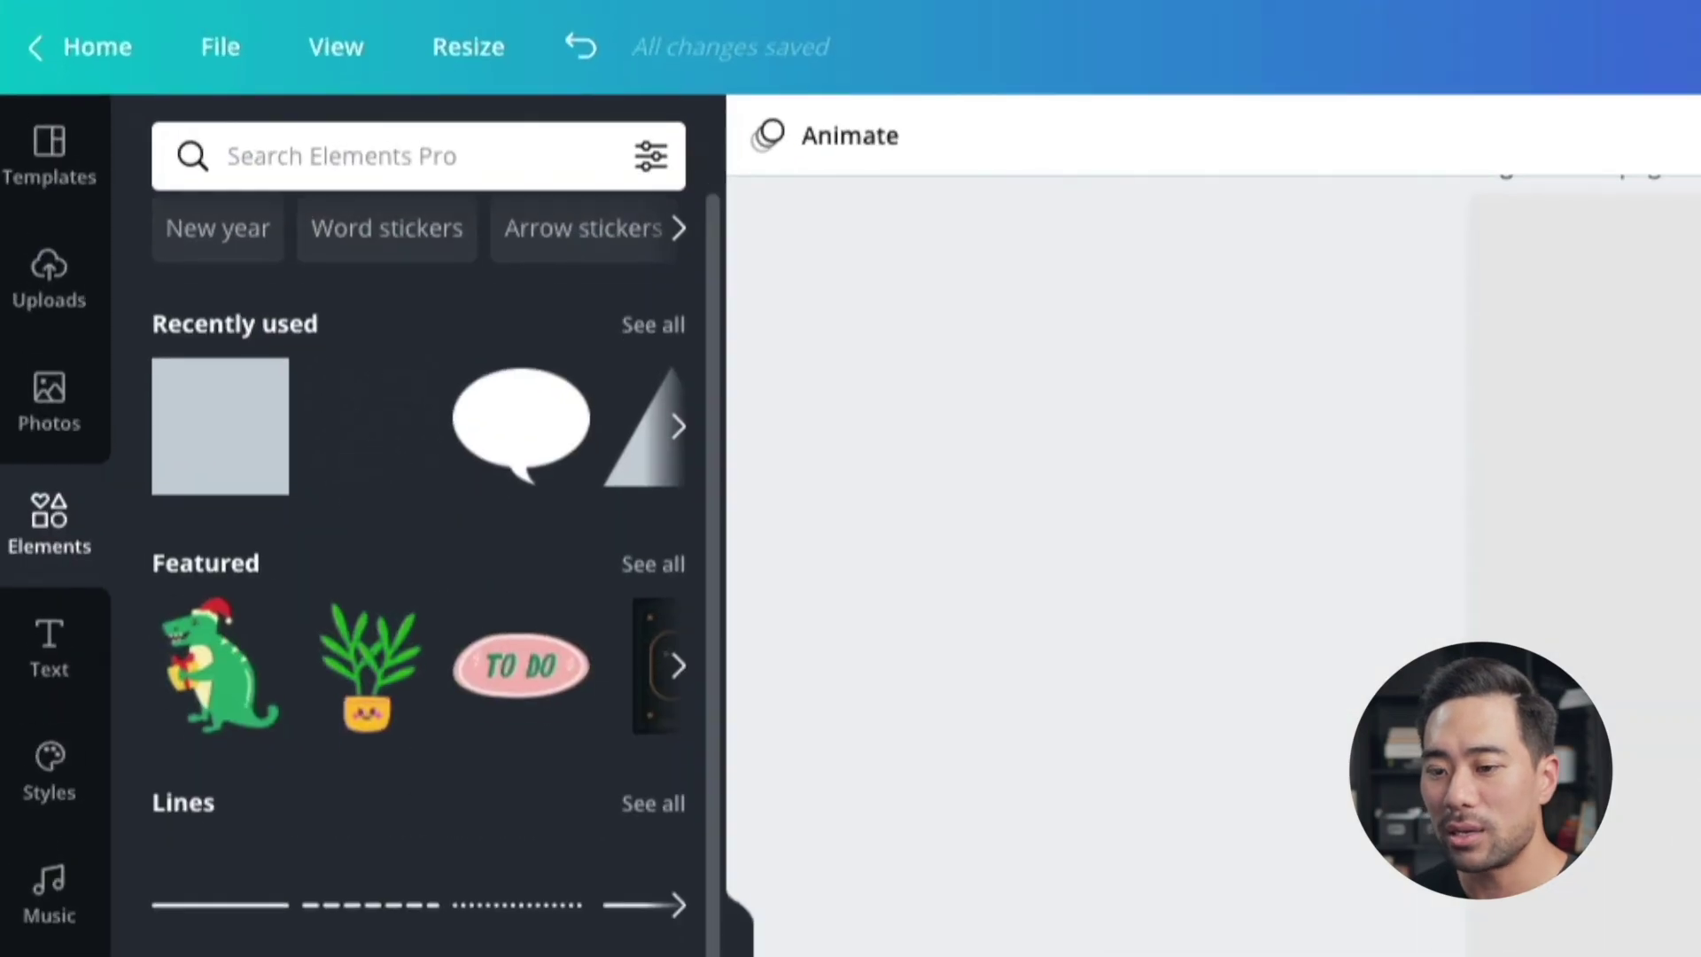
{"action": "scroll", "coordinate": [417, 531], "scroll_direction": "down", "scroll_amount": 15}
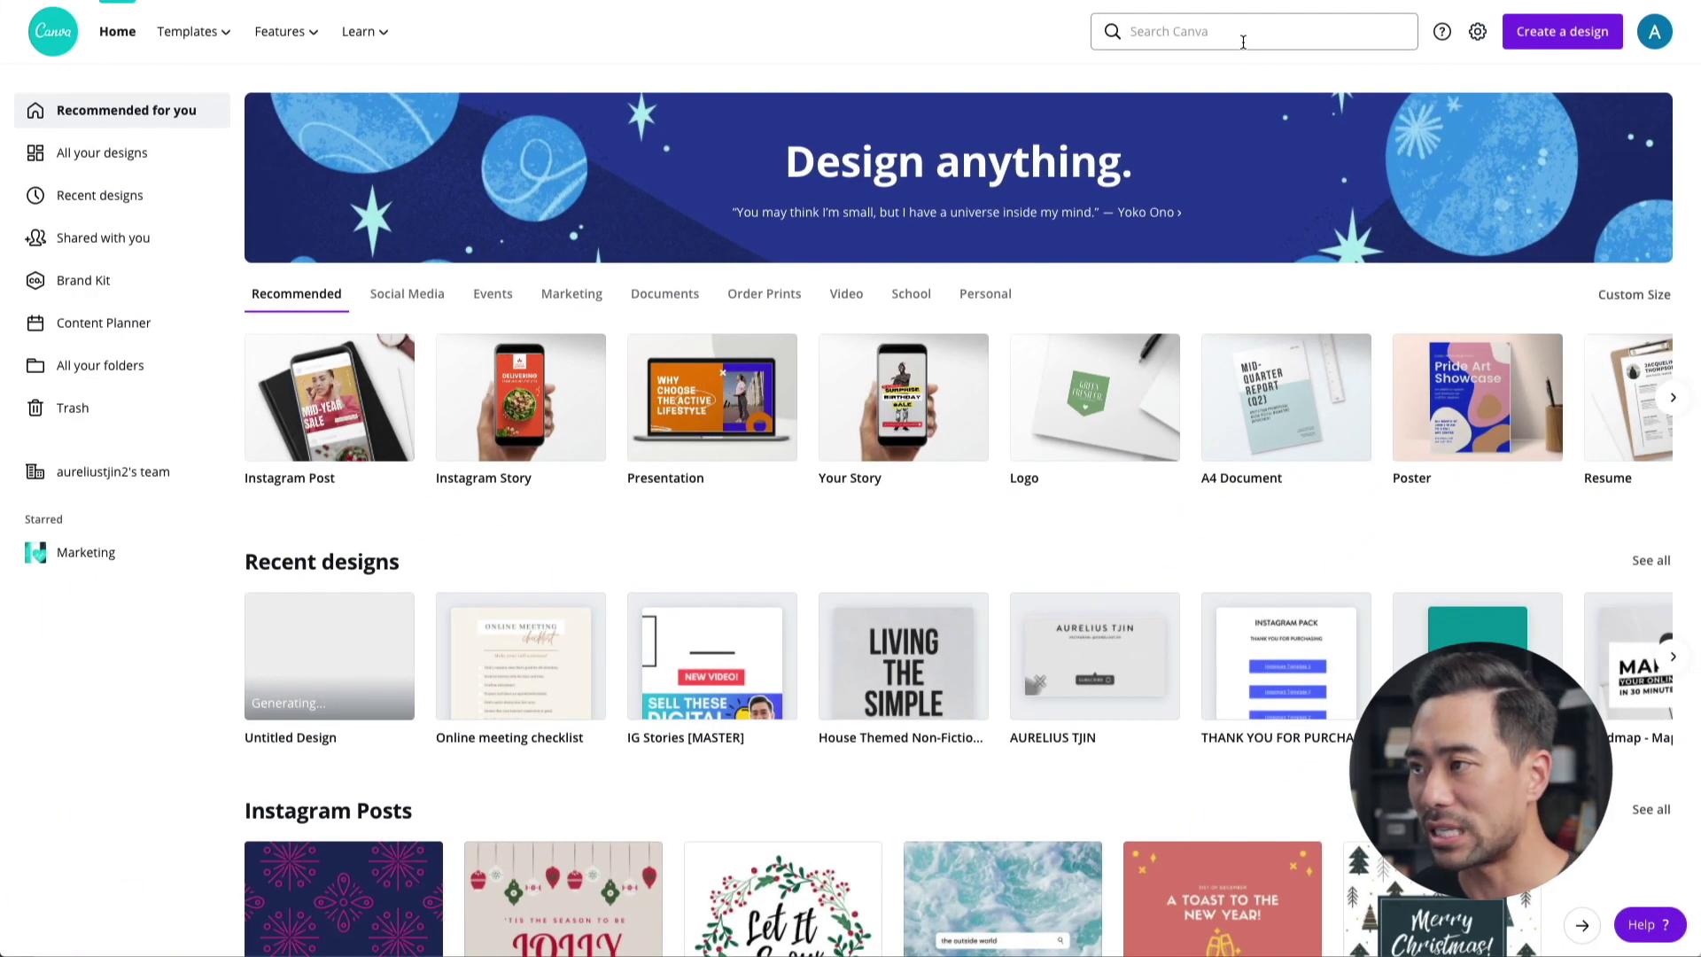
Search the design types for "a4 document" and "letter", and create a blank A4 Document
{"action": "left_click", "coordinate": [1243, 41]}
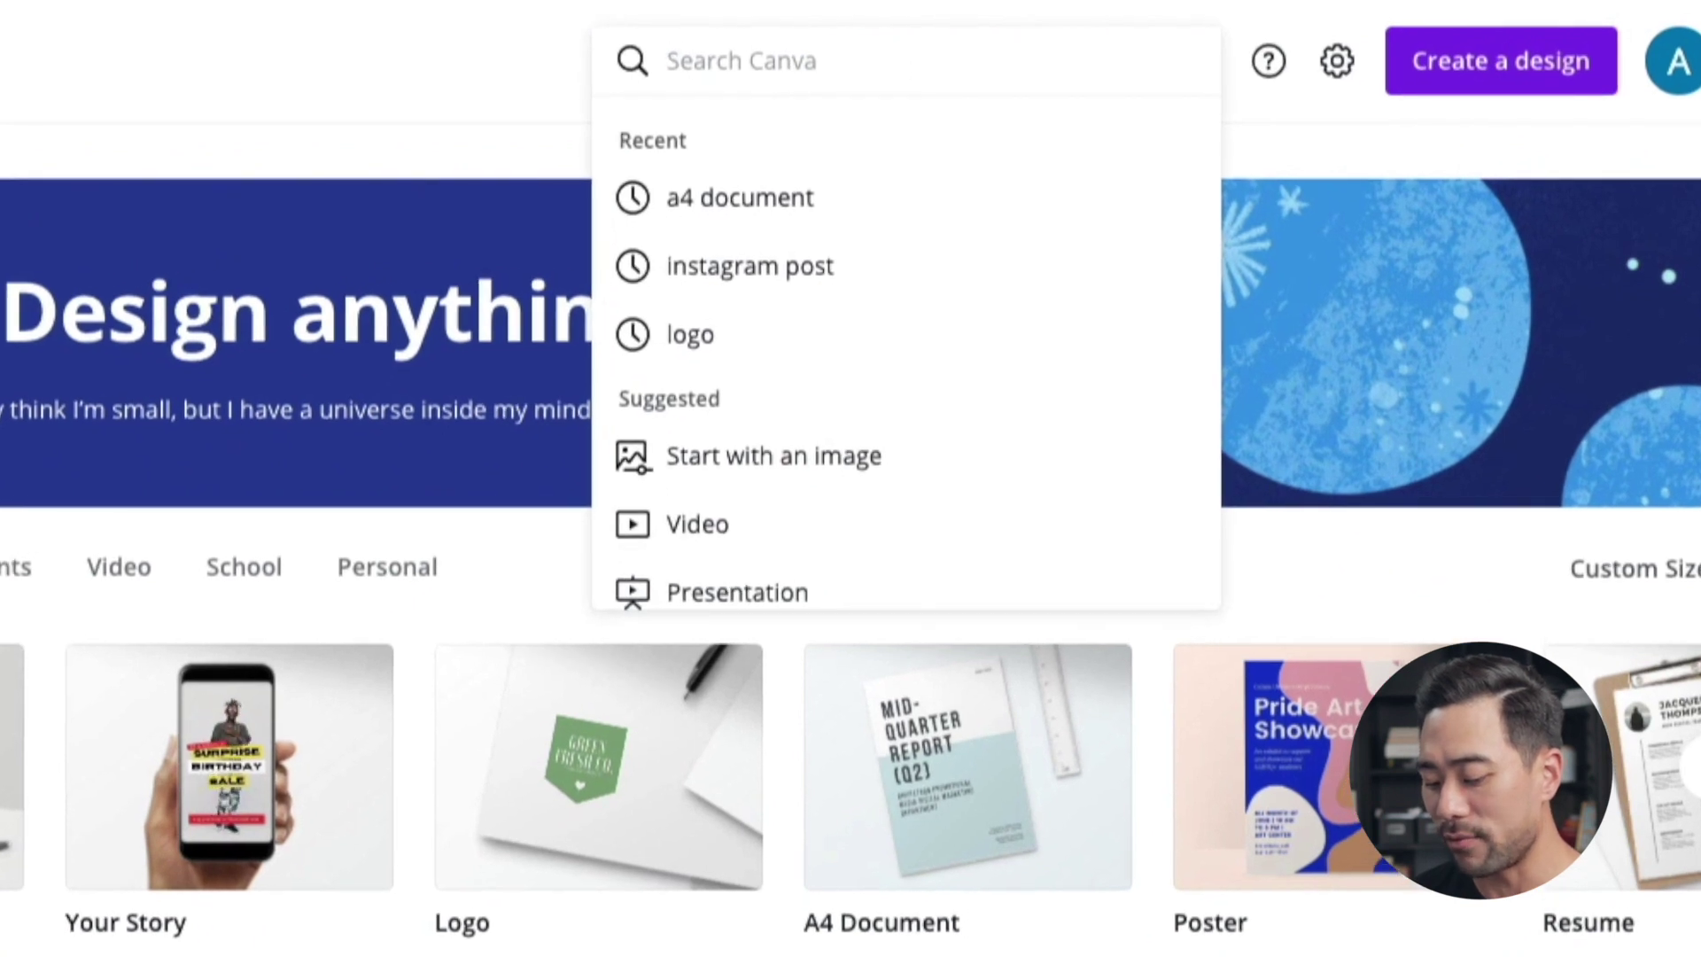
{"action": "type", "text": "a4 document"}
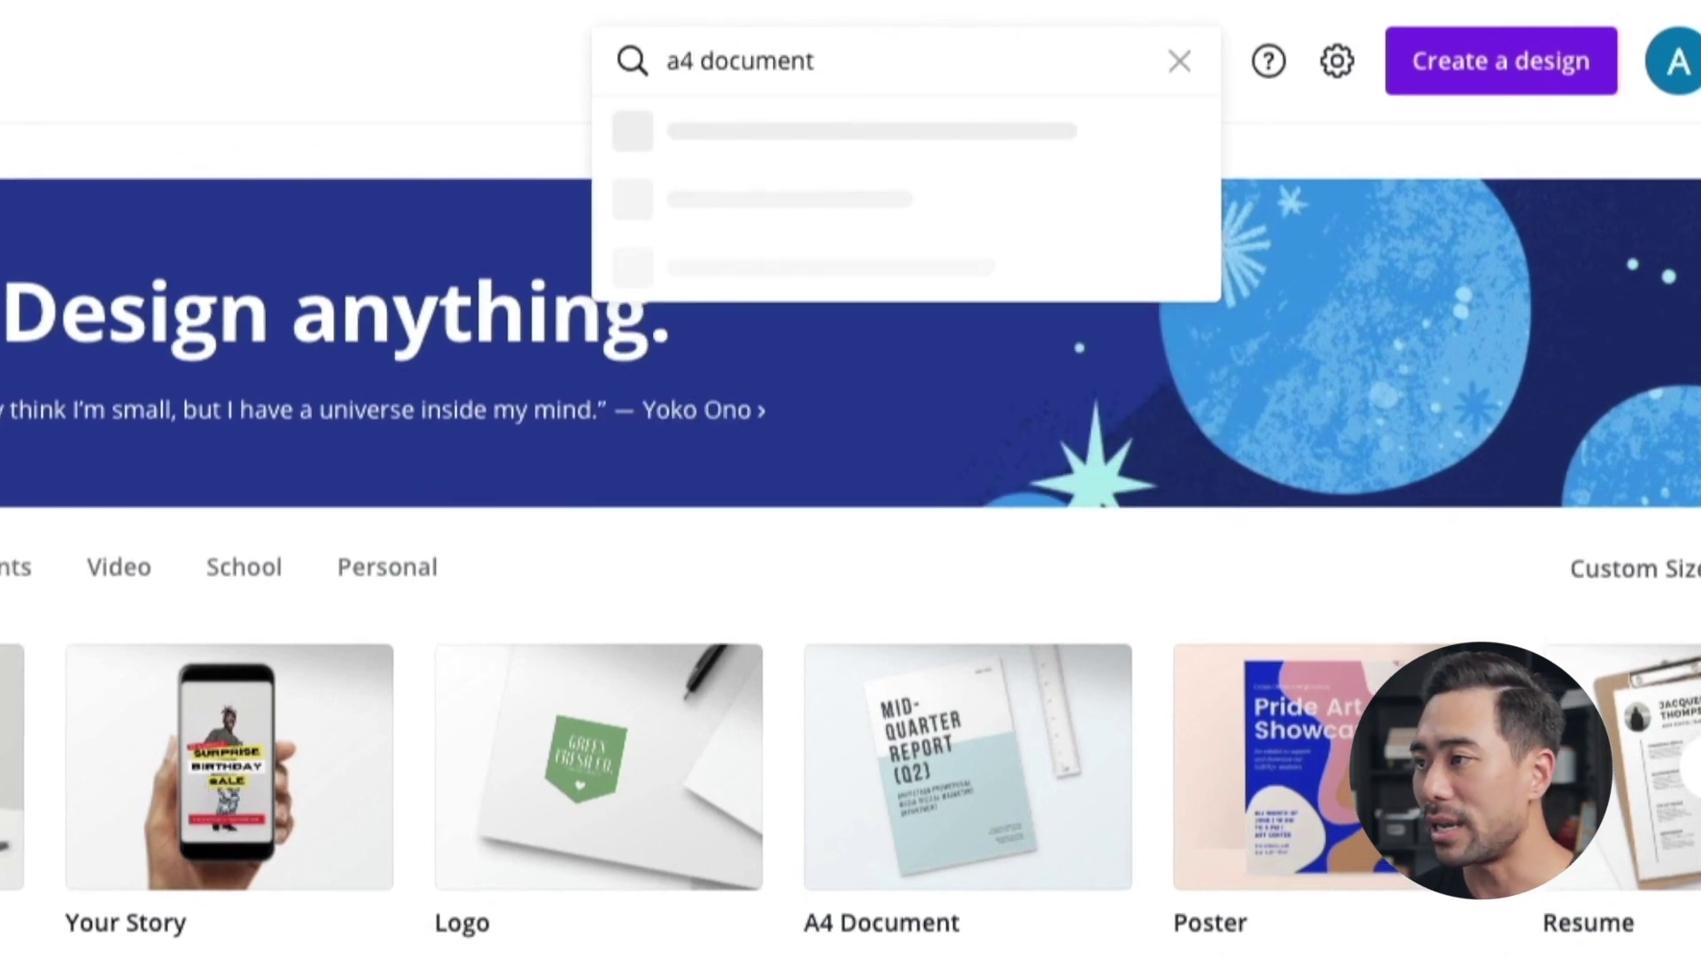
{"action": "key", "text": "ctrl+a"}
{"action": "type", "text": "letter"}
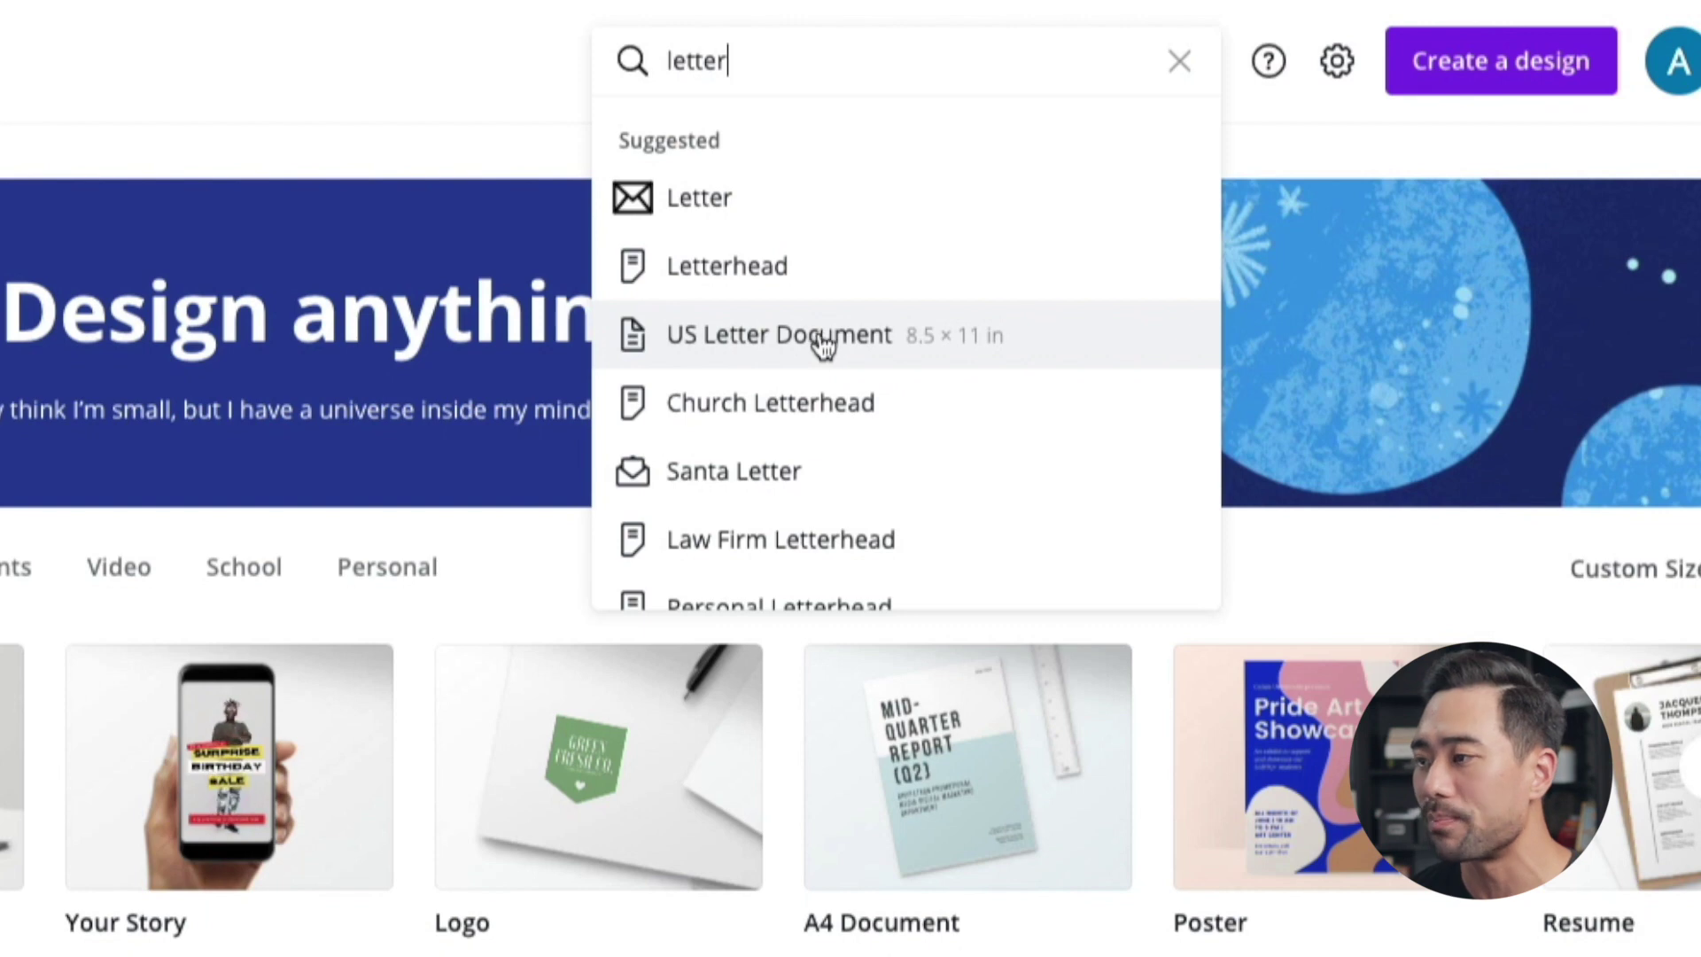
{"action": "key", "text": "Escape"}
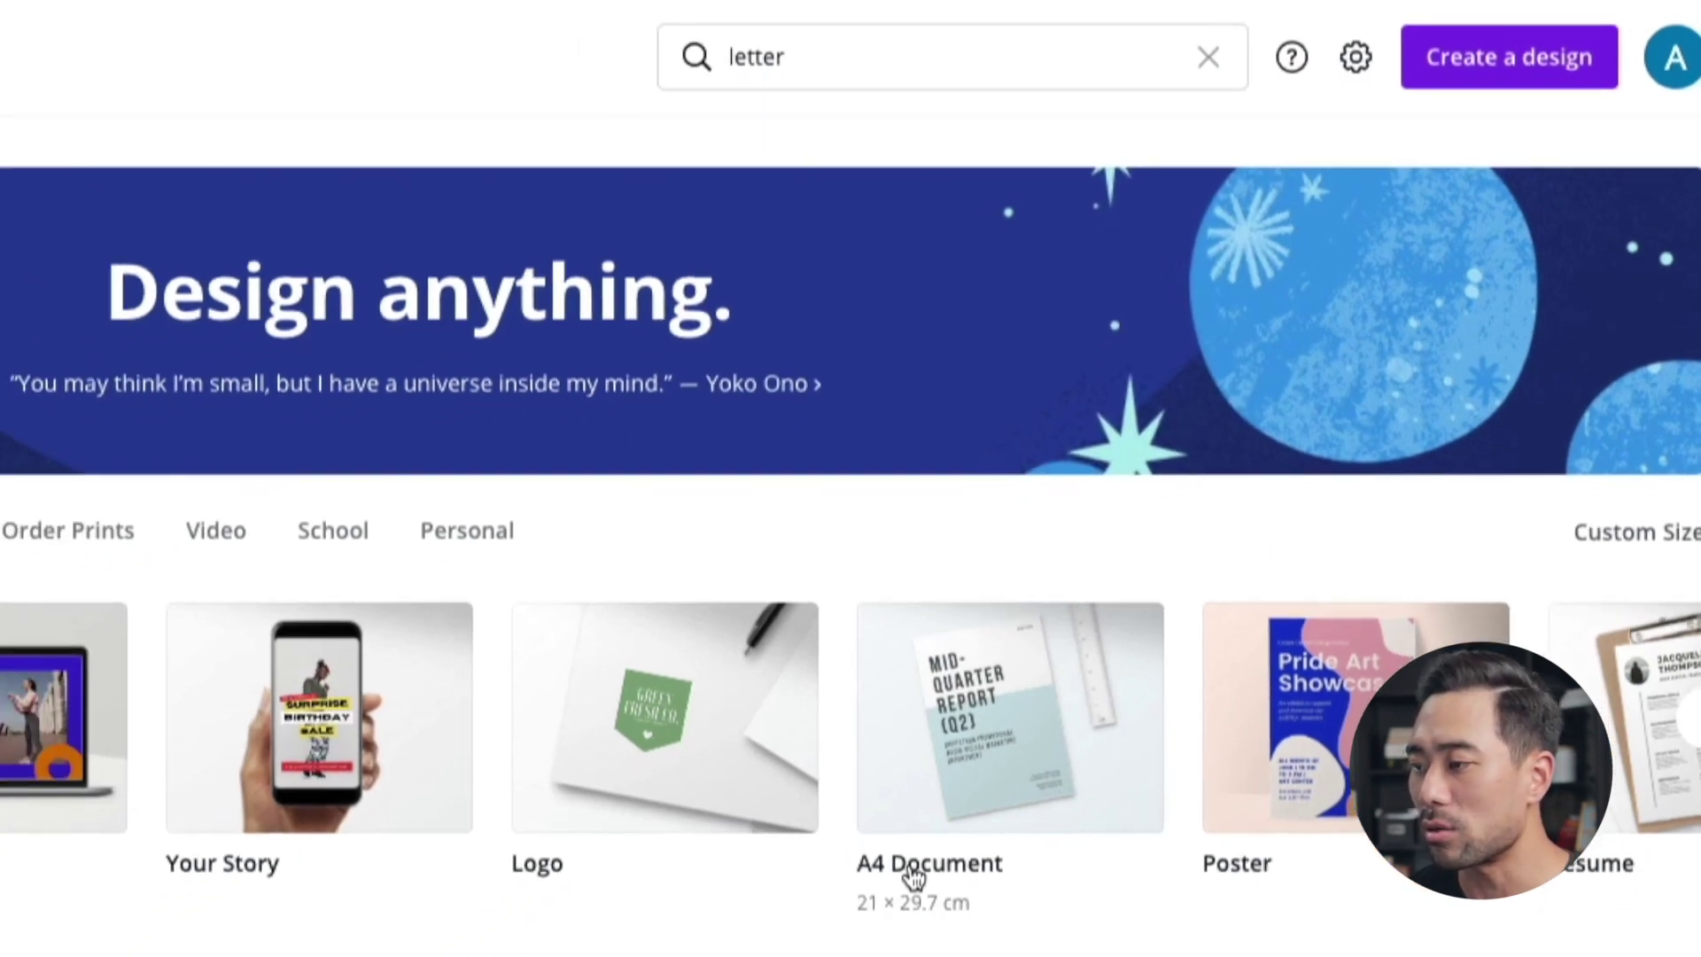
{"action": "left_click", "coordinate": [864, 930]}
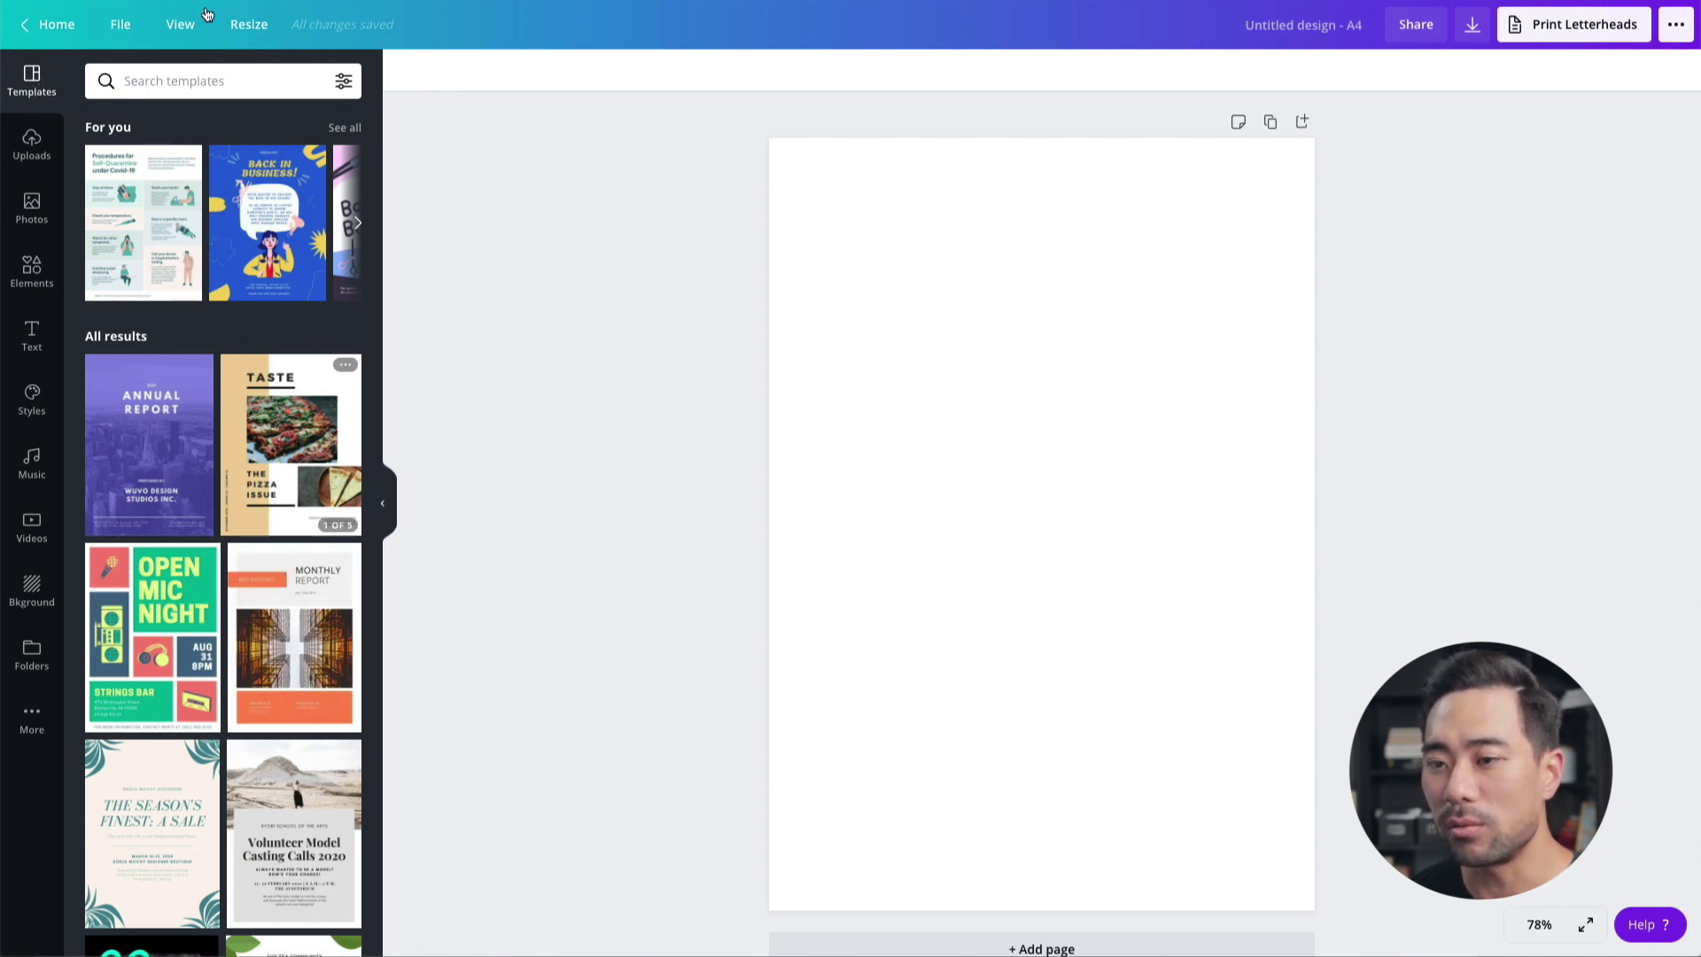
Look through the suggested templates for the blank A4 document
{"action": "scroll", "coordinate": [283, 671], "scroll_direction": "down", "scroll_amount": 5}
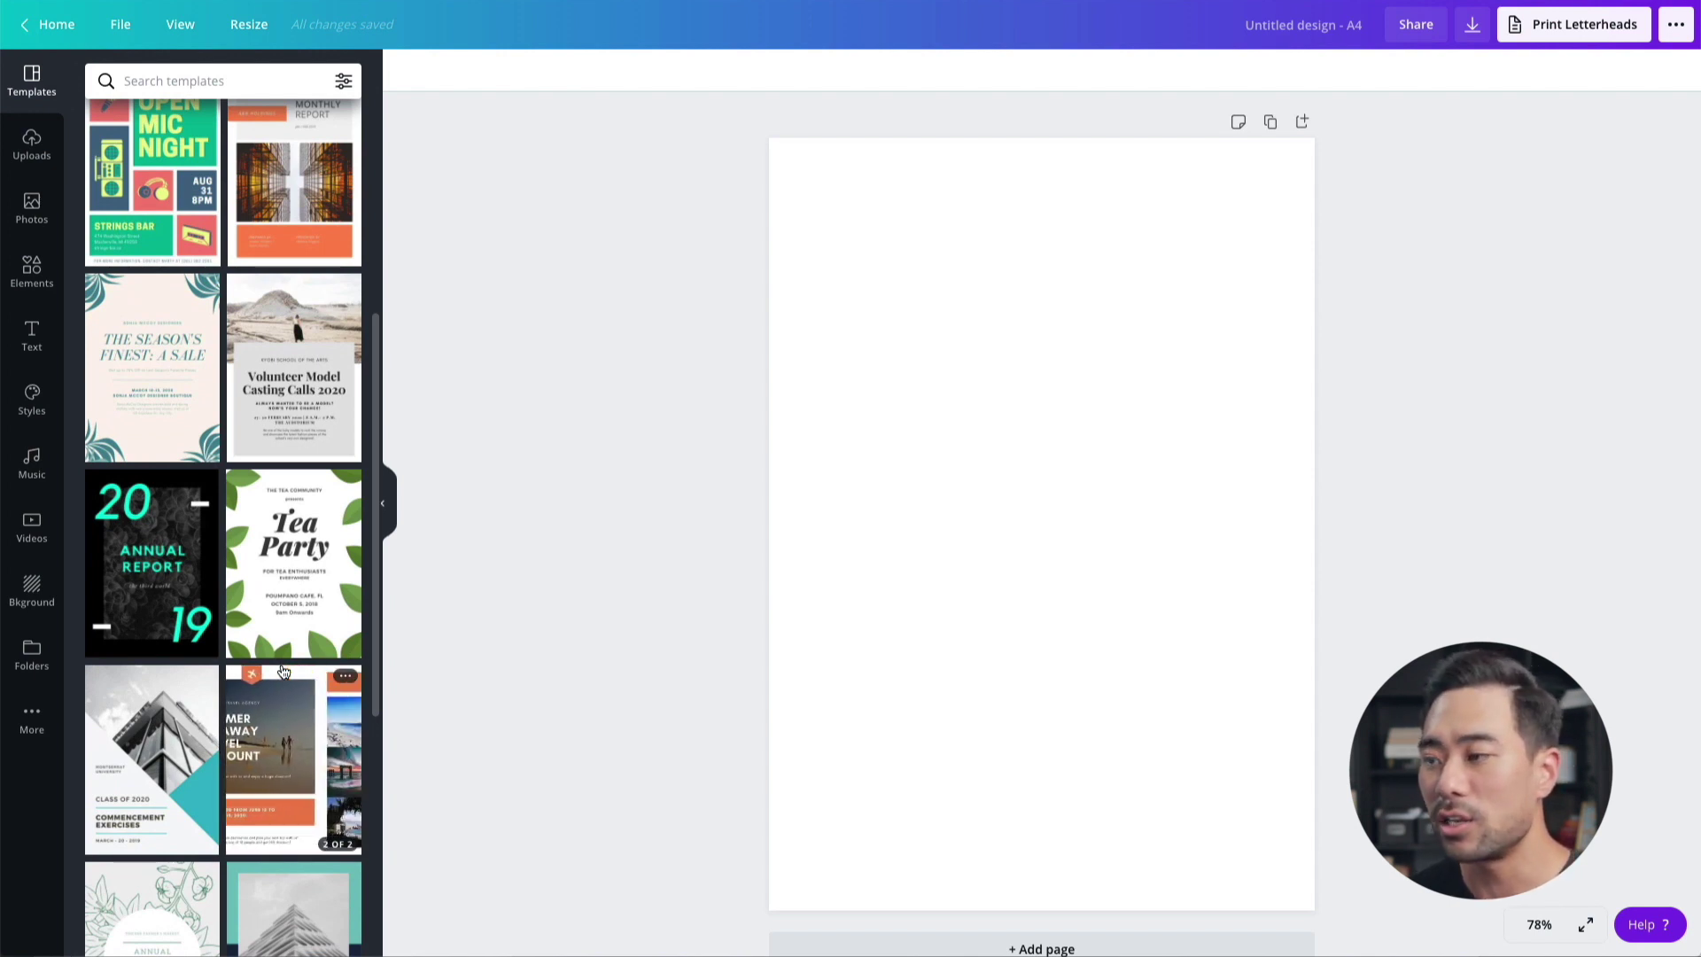
{"action": "scroll", "coordinate": [282, 671], "scroll_direction": "up", "scroll_amount": 2}
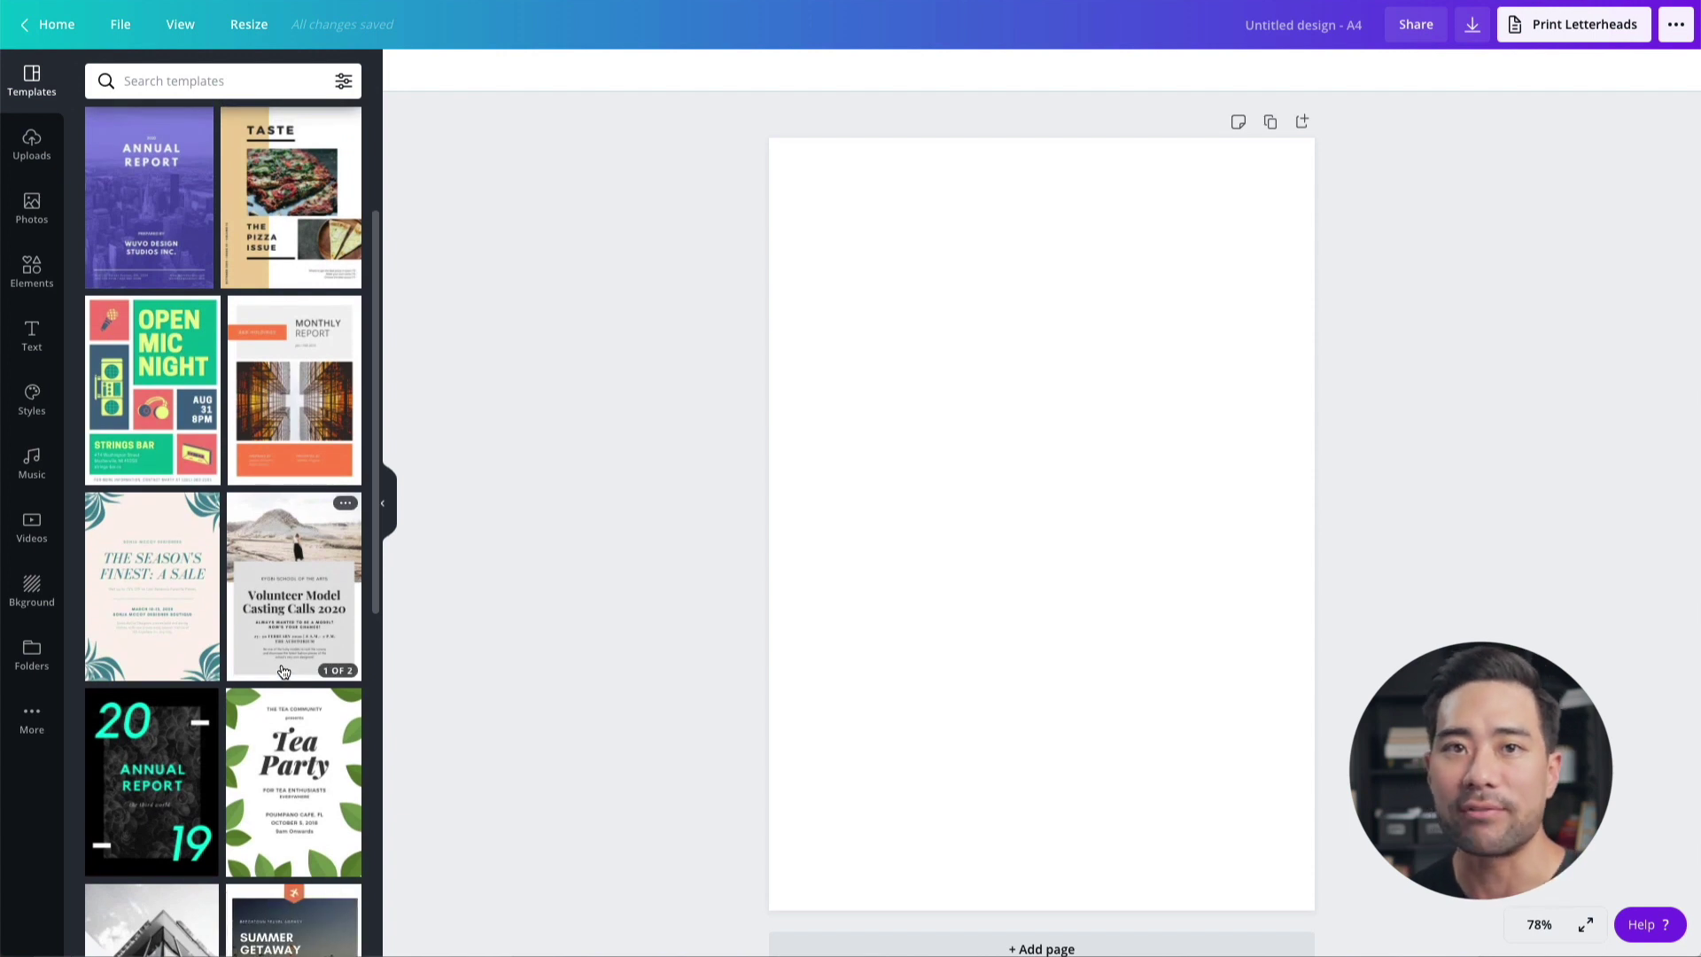
{"action": "scroll", "coordinate": [283, 670], "scroll_direction": "up", "scroll_amount": 3}
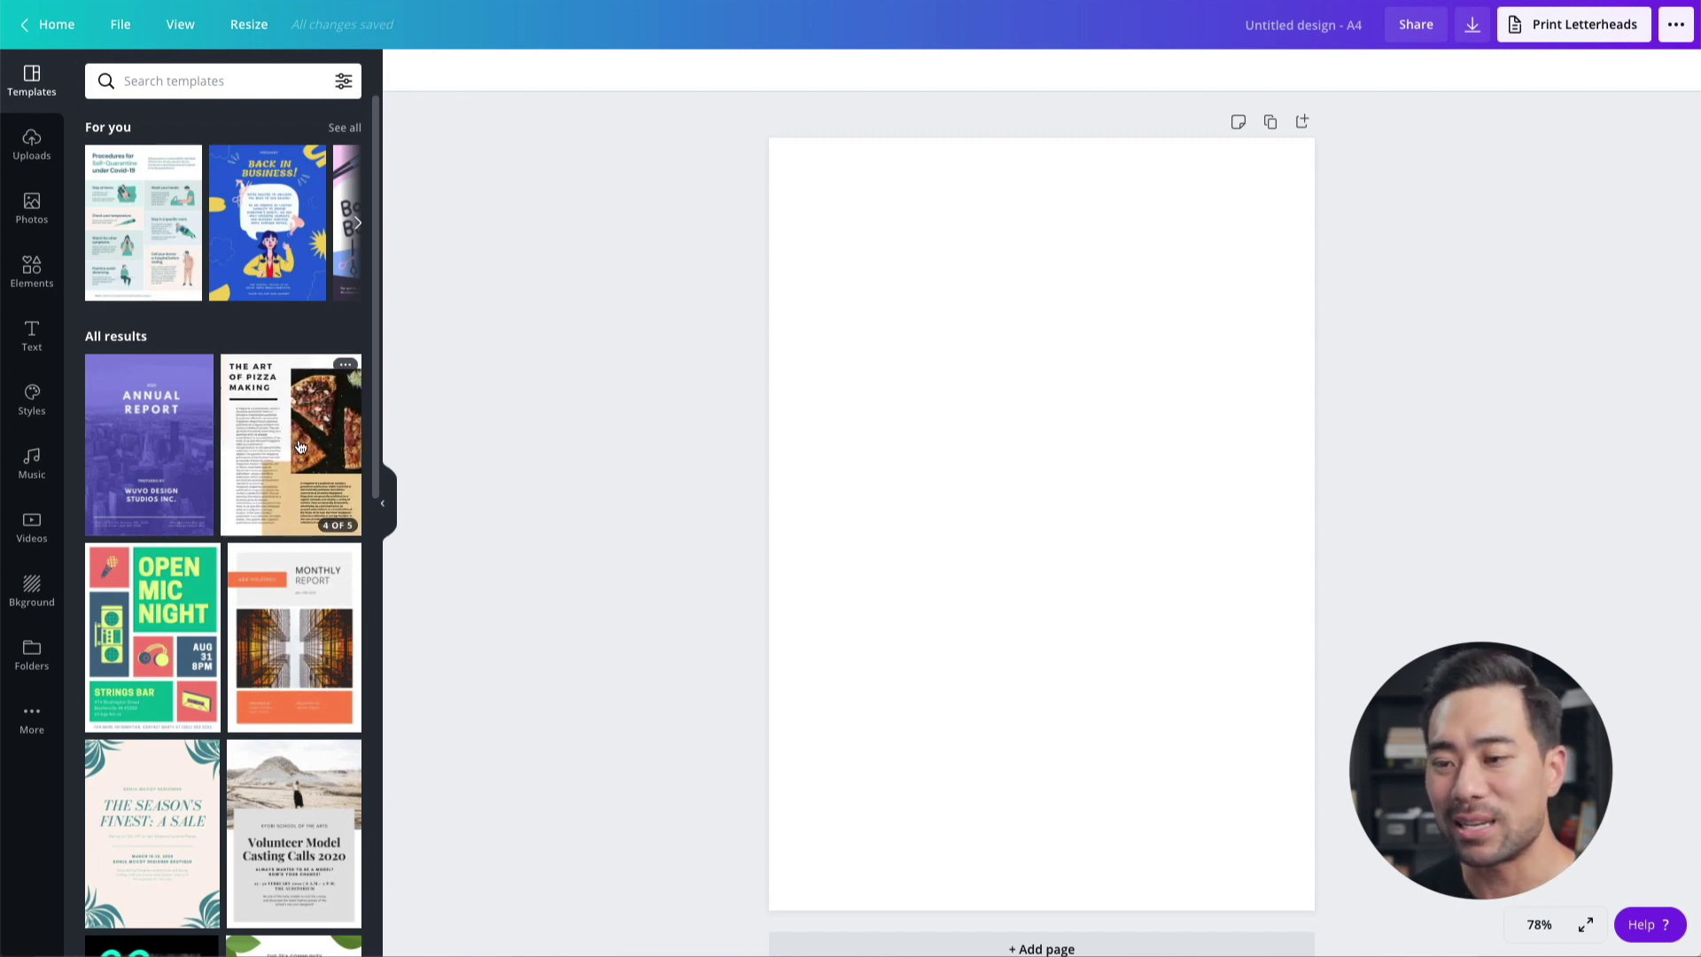
{"action": "left_click", "coordinate": [159, 81]}
{"action": "type", "text": "ebook"}
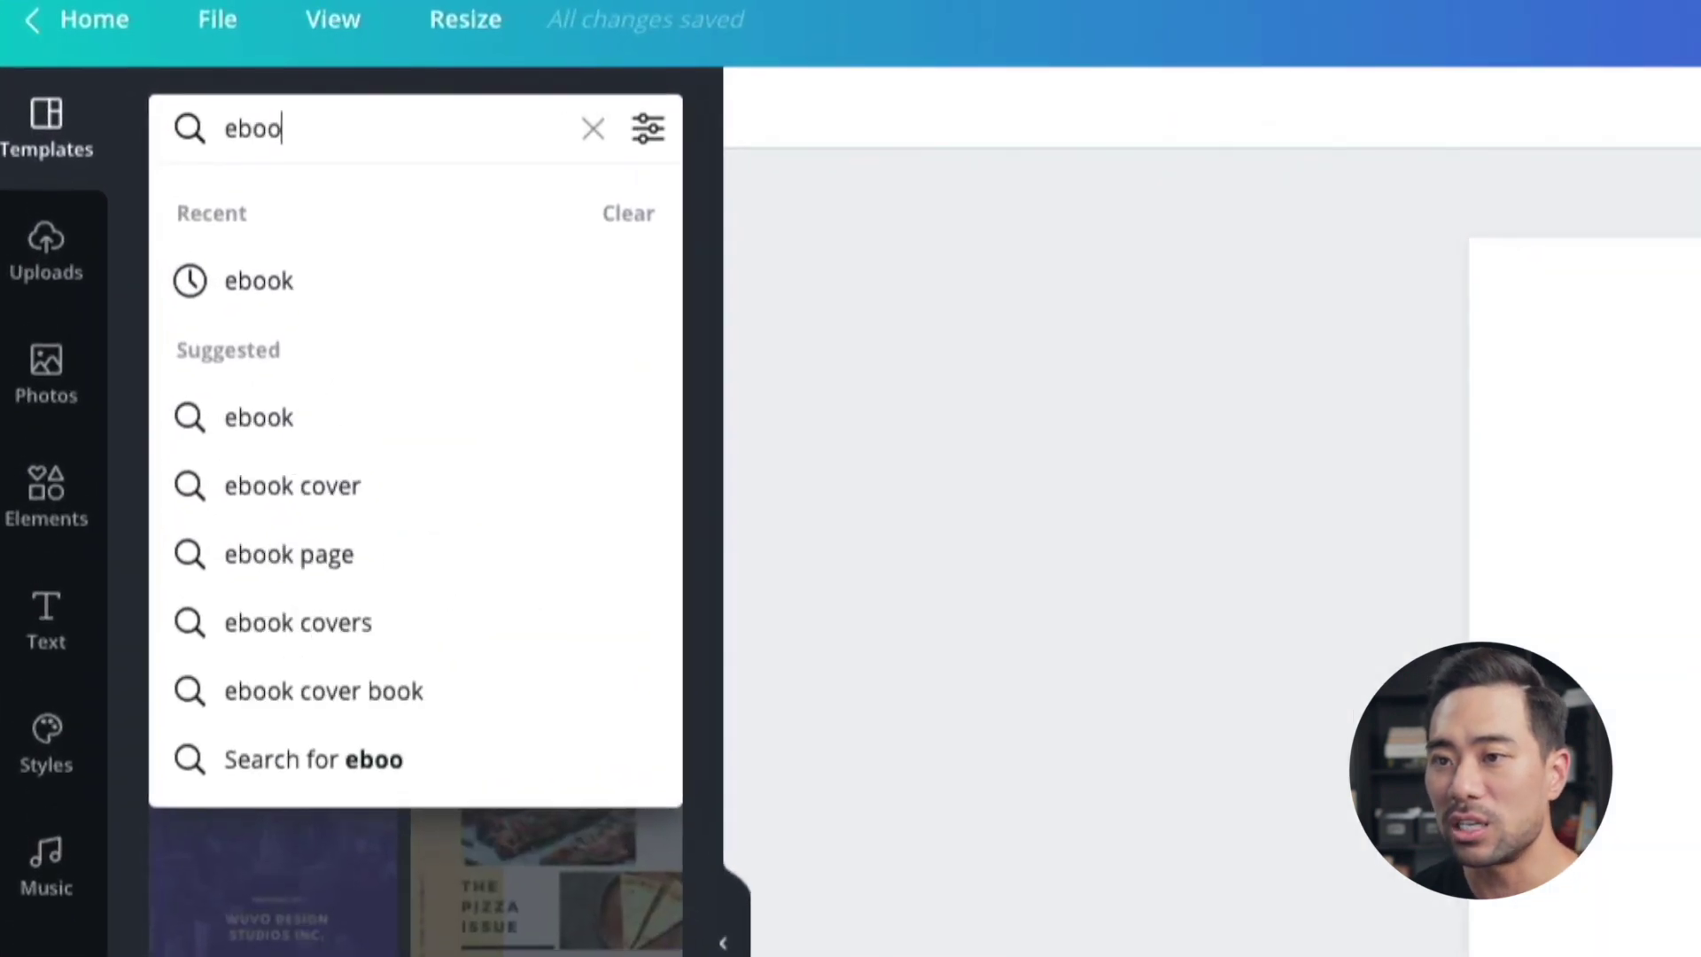
{"action": "key", "text": "Return"}
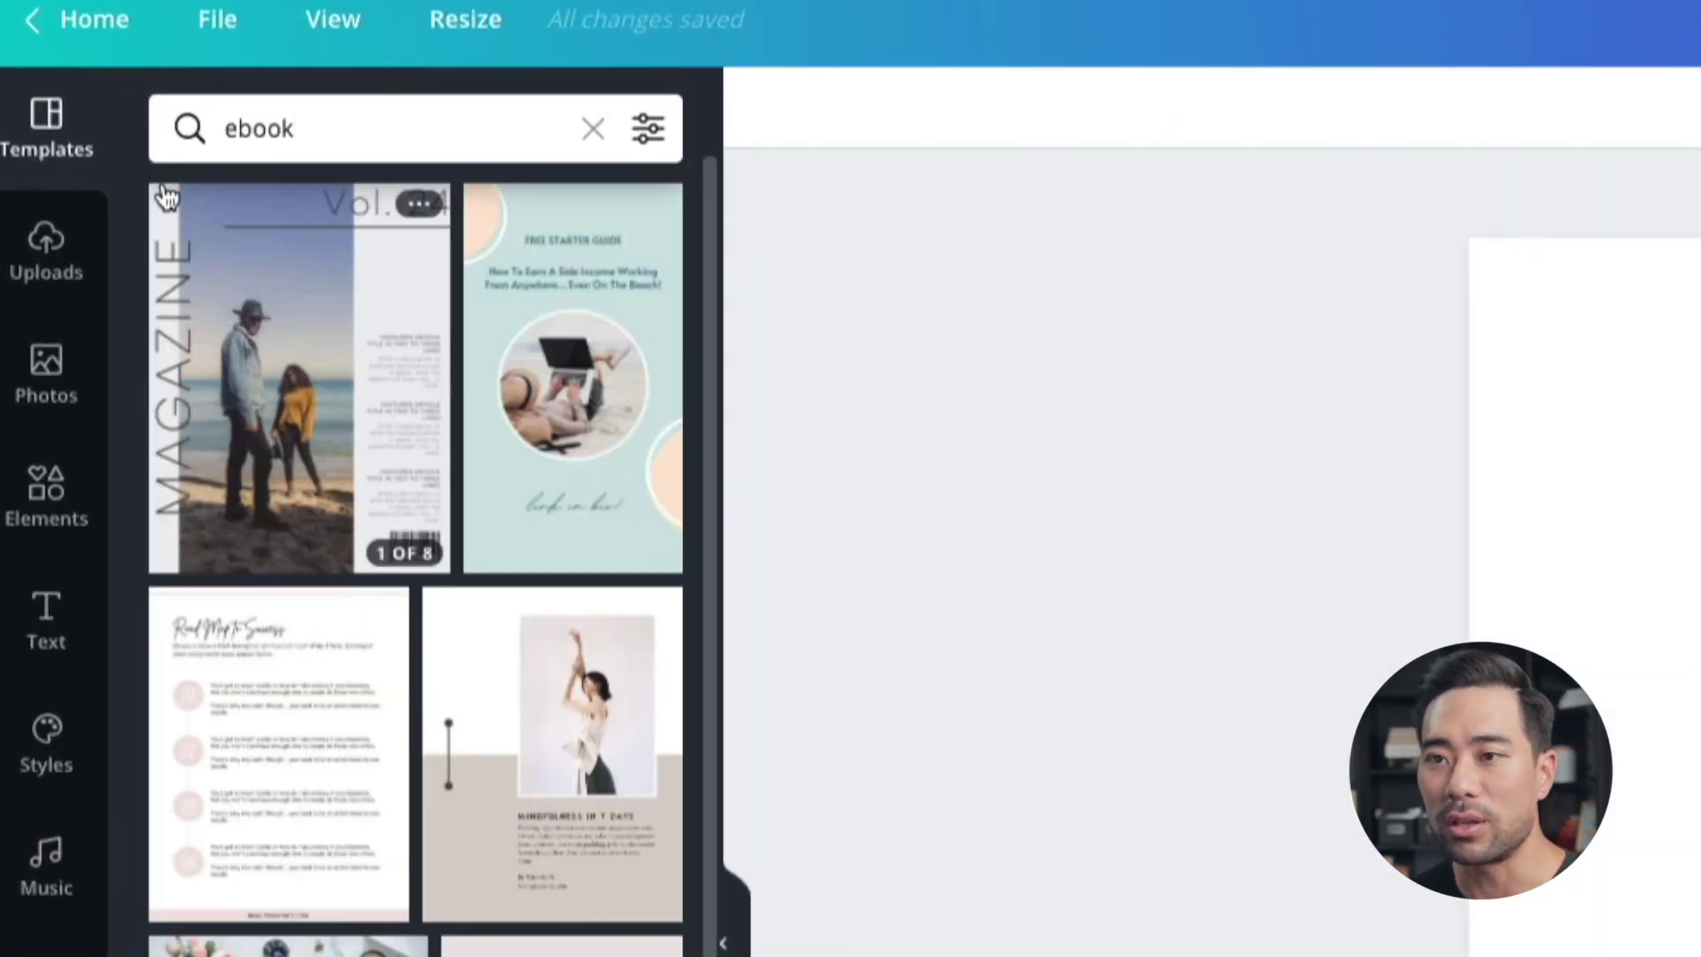
{"action": "left_click", "coordinate": [593, 128]}
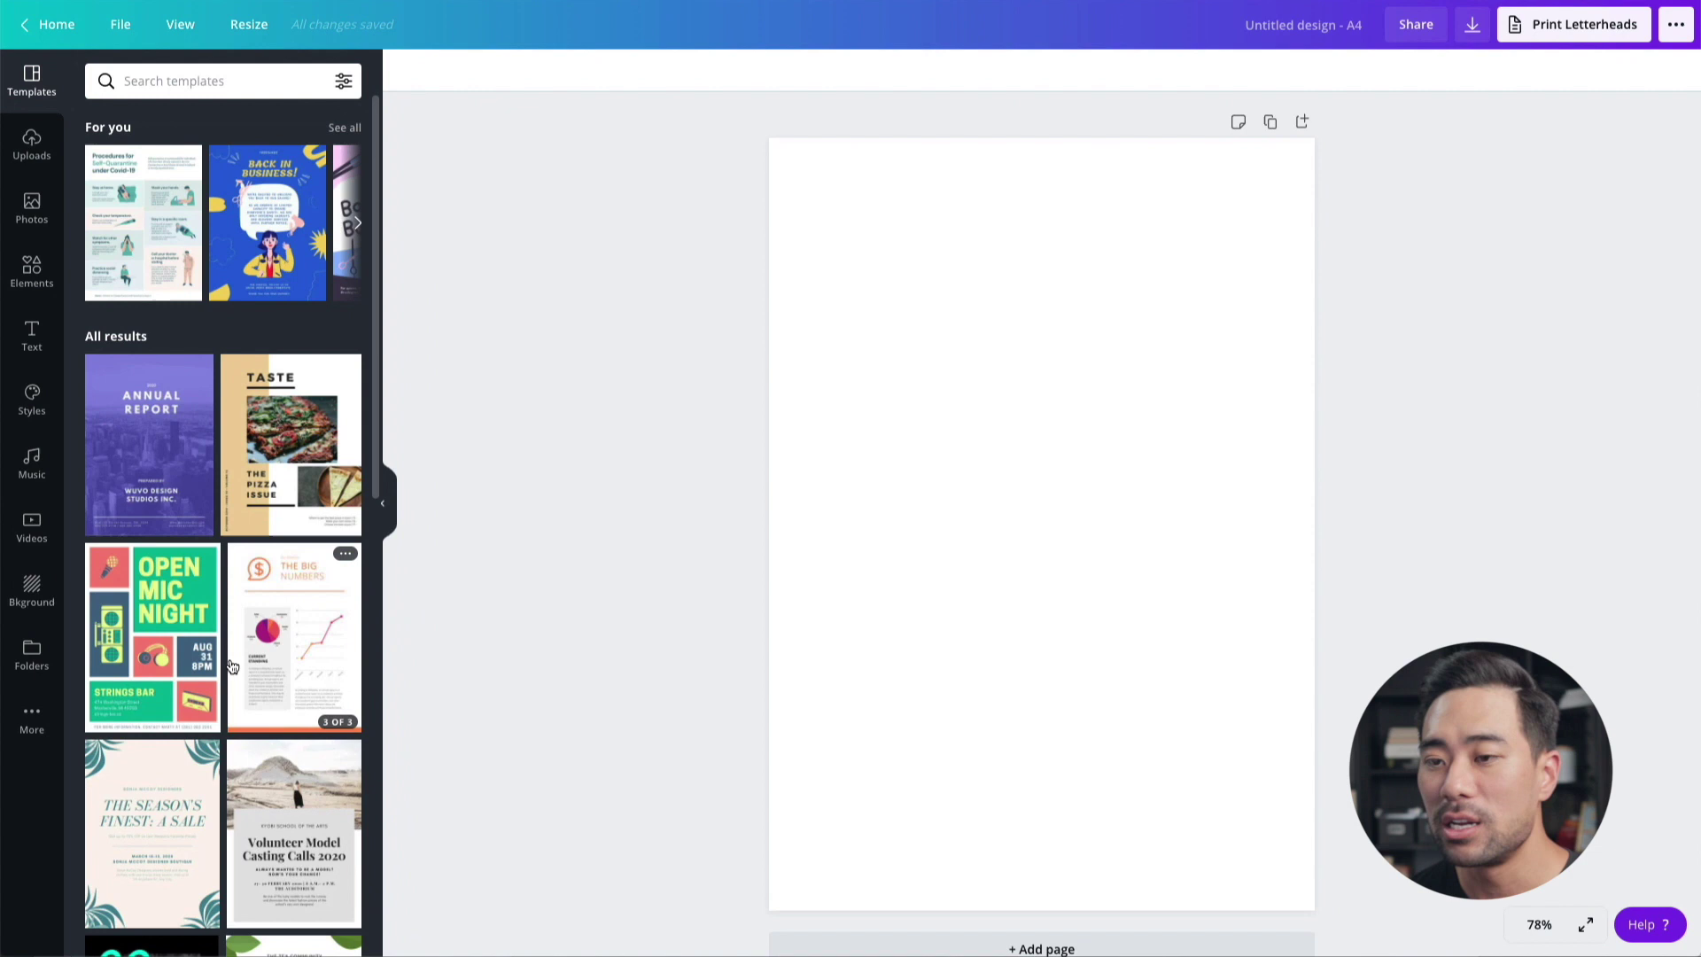
{"action": "left_click", "coordinate": [232, 666]}
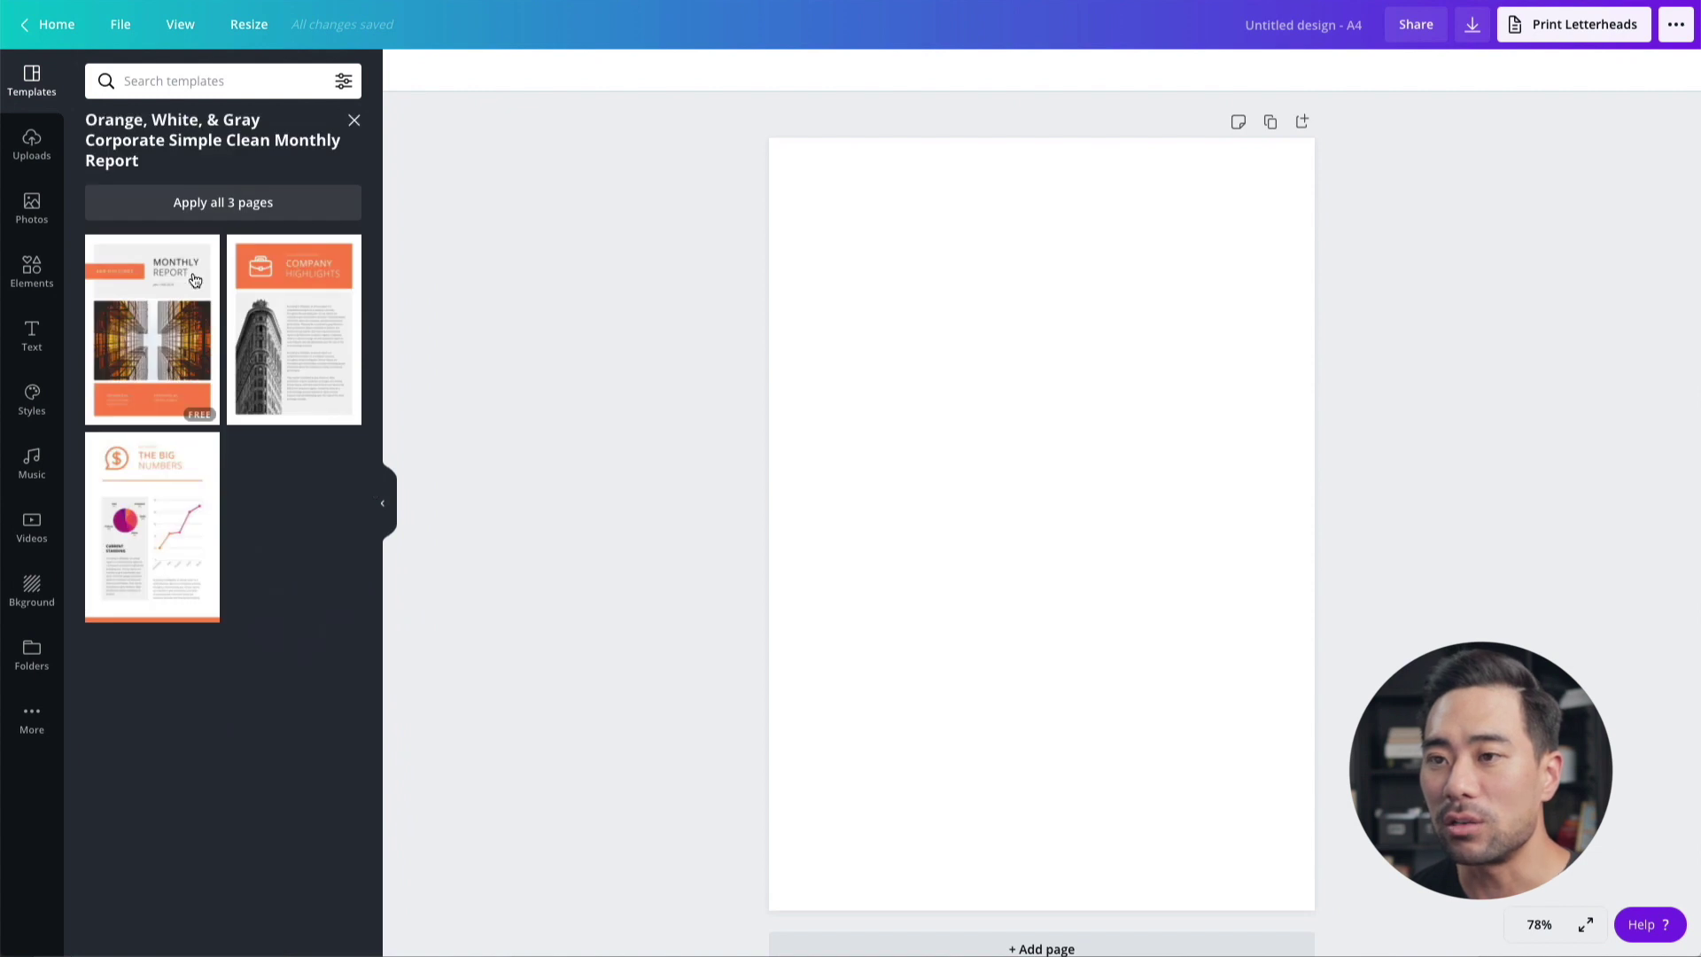
Search the templates for "ebook"
{"action": "left_click", "coordinate": [196, 81]}
{"action": "type", "text": "ebook"}
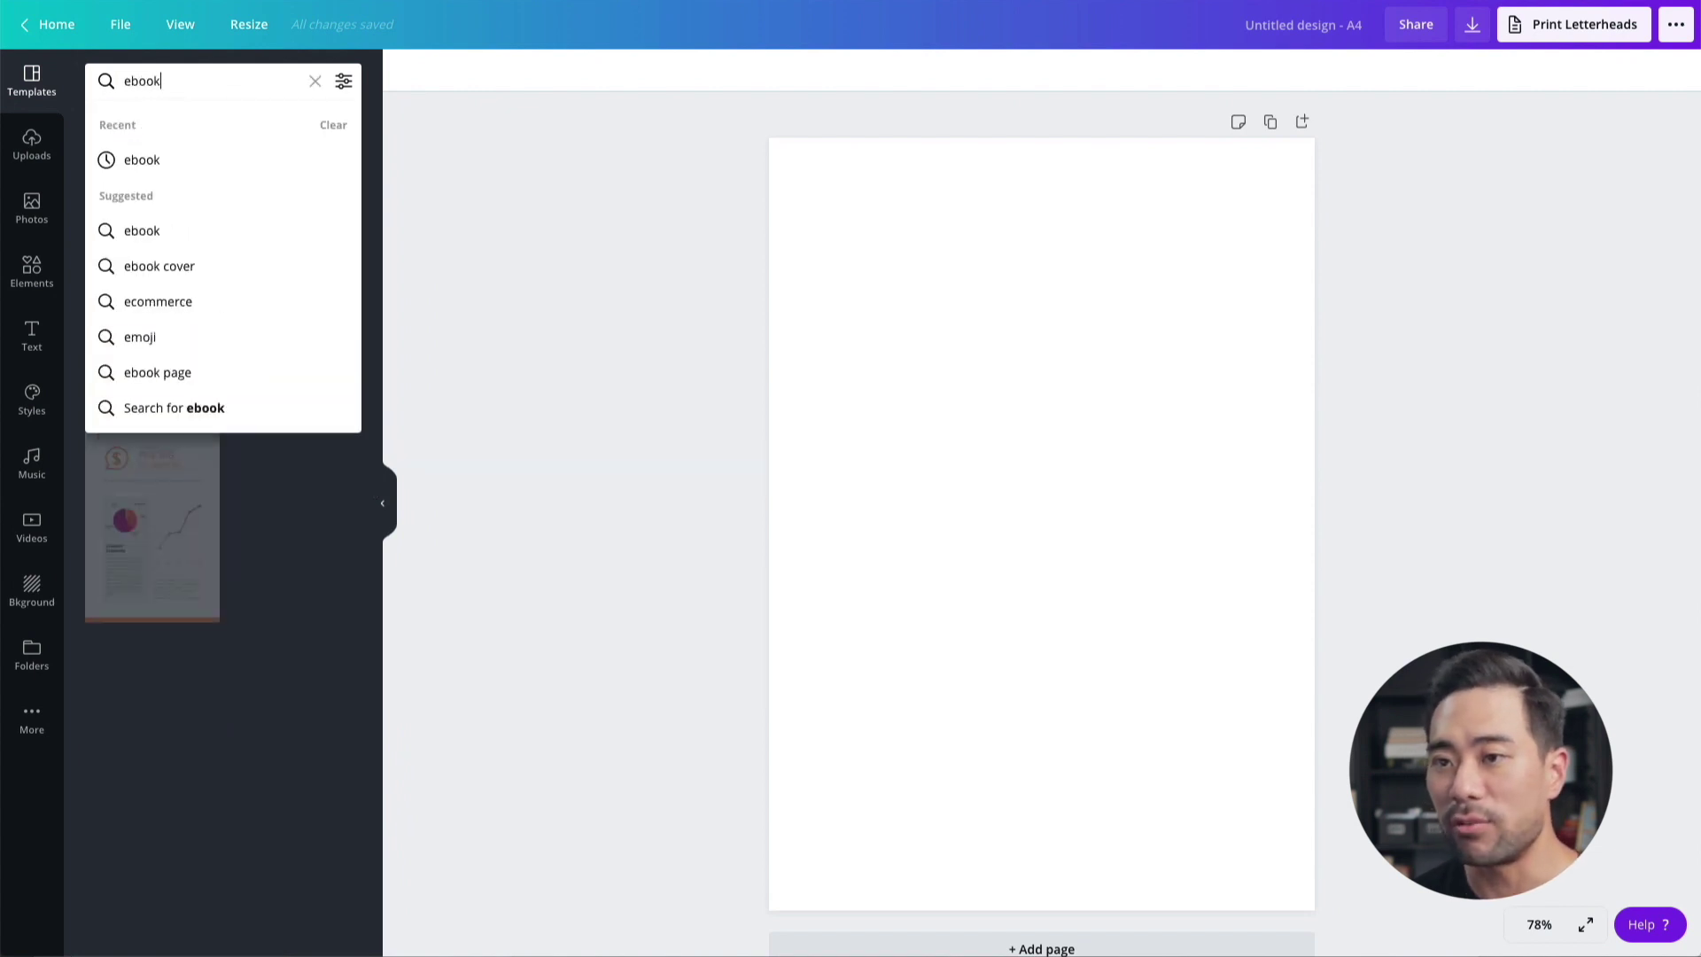
{"action": "key", "text": "Return"}
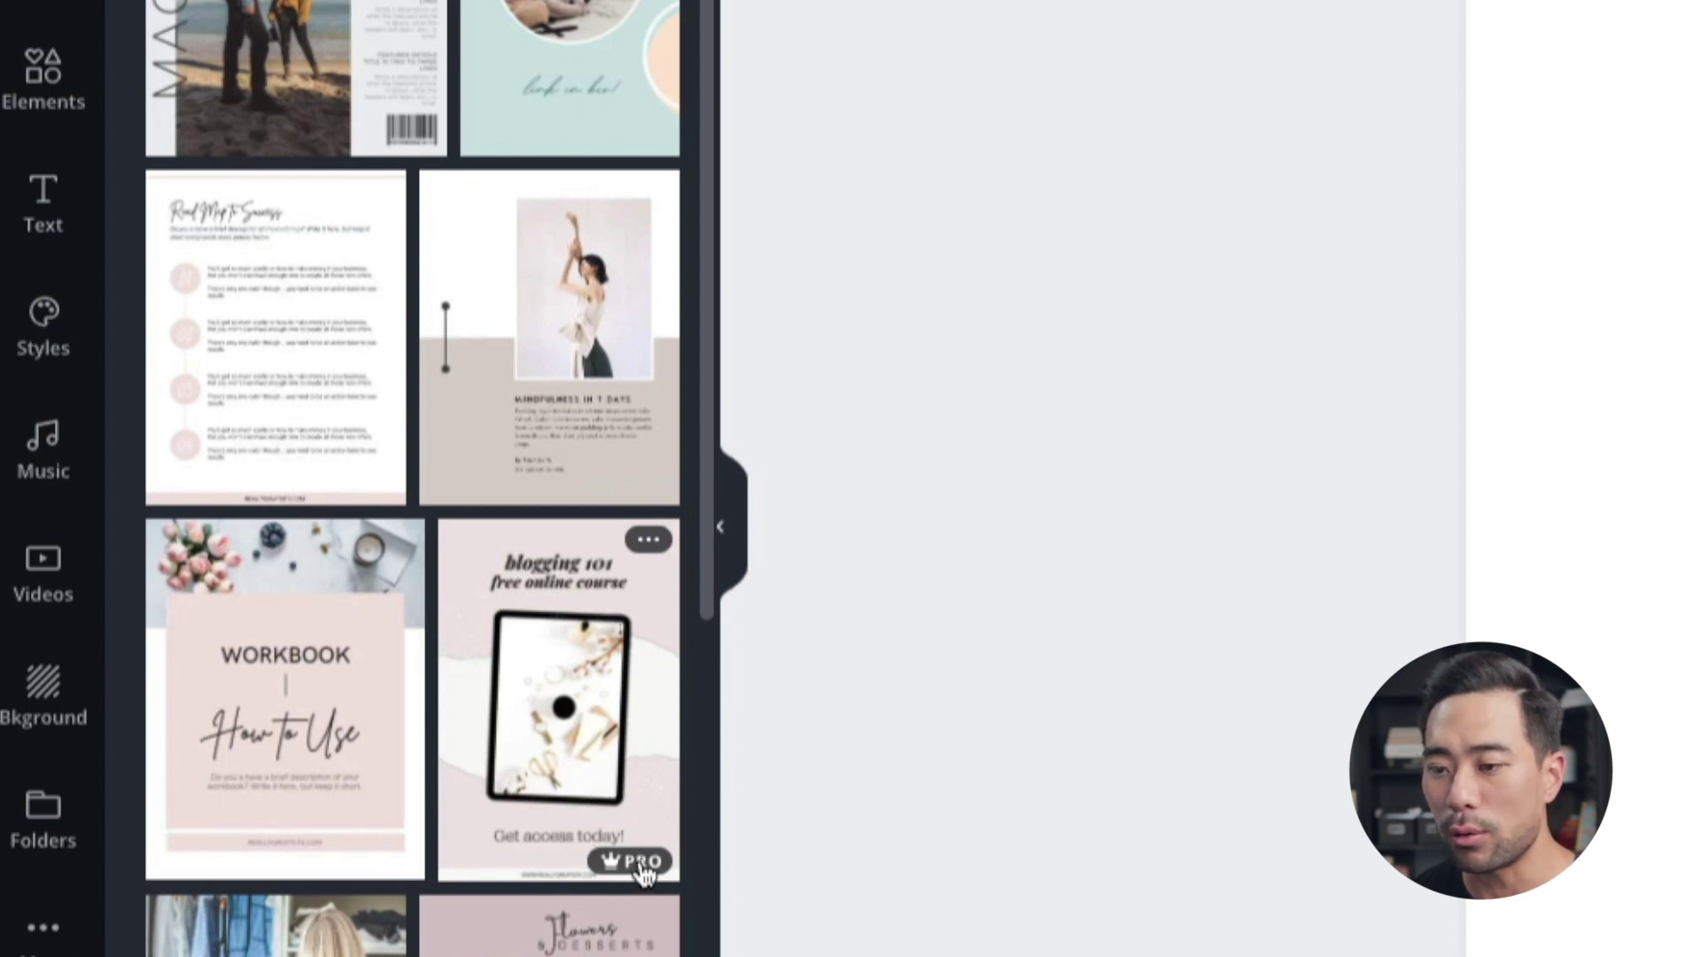
Find the Light Pink Romantic Ebook Cover template among the ebook results and apply all 4 pages to the document
{"action": "mouse_move", "coordinate": [637, 873]}
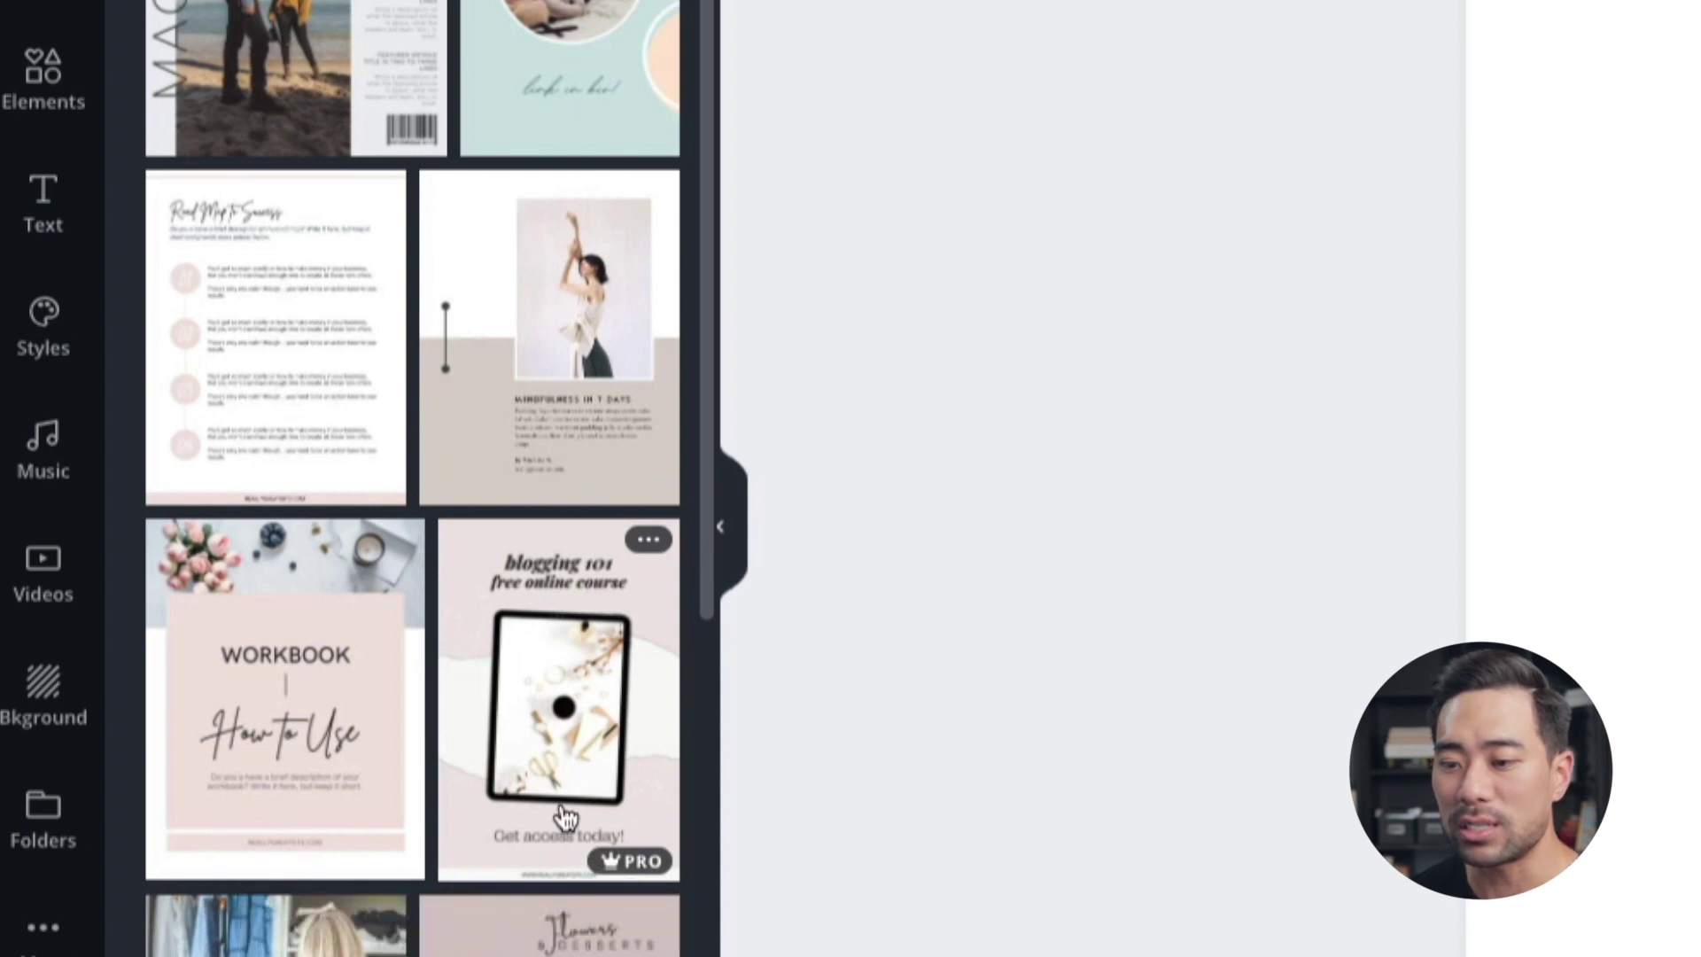
{"action": "scroll", "coordinate": [600, 855], "scroll_direction": "down", "scroll_amount": 2}
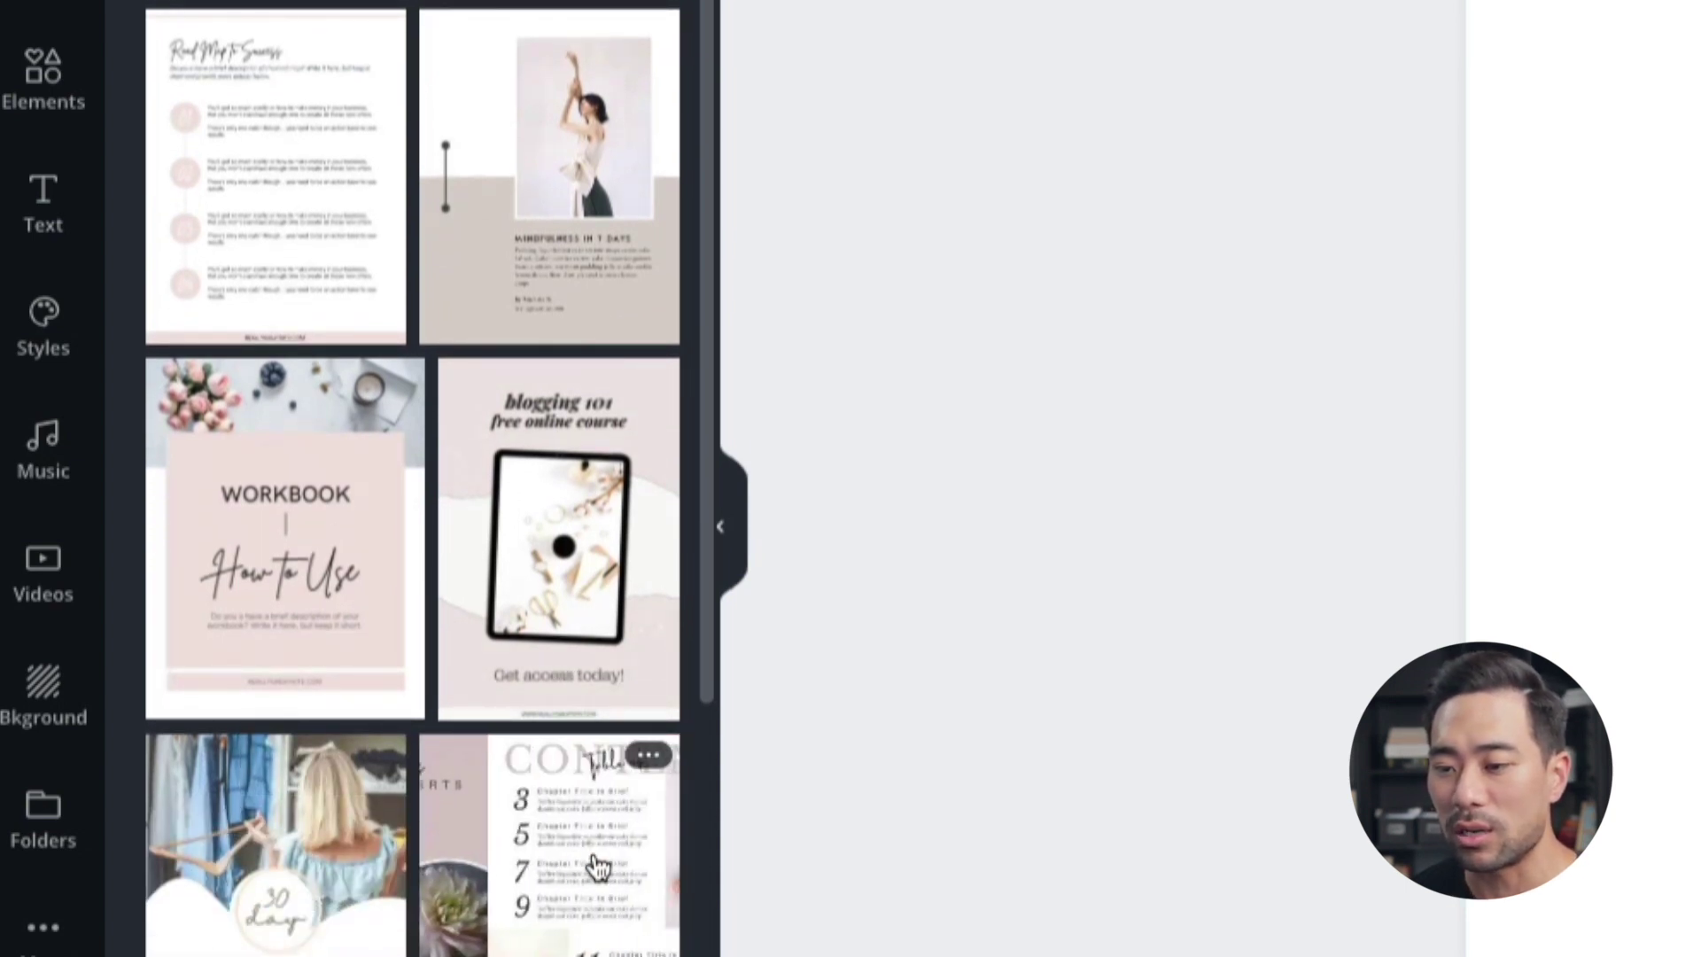
{"action": "scroll", "coordinate": [600, 869], "scroll_direction": "down", "scroll_amount": 1}
{"action": "scroll", "coordinate": [599, 868], "scroll_direction": "down", "scroll_amount": 1}
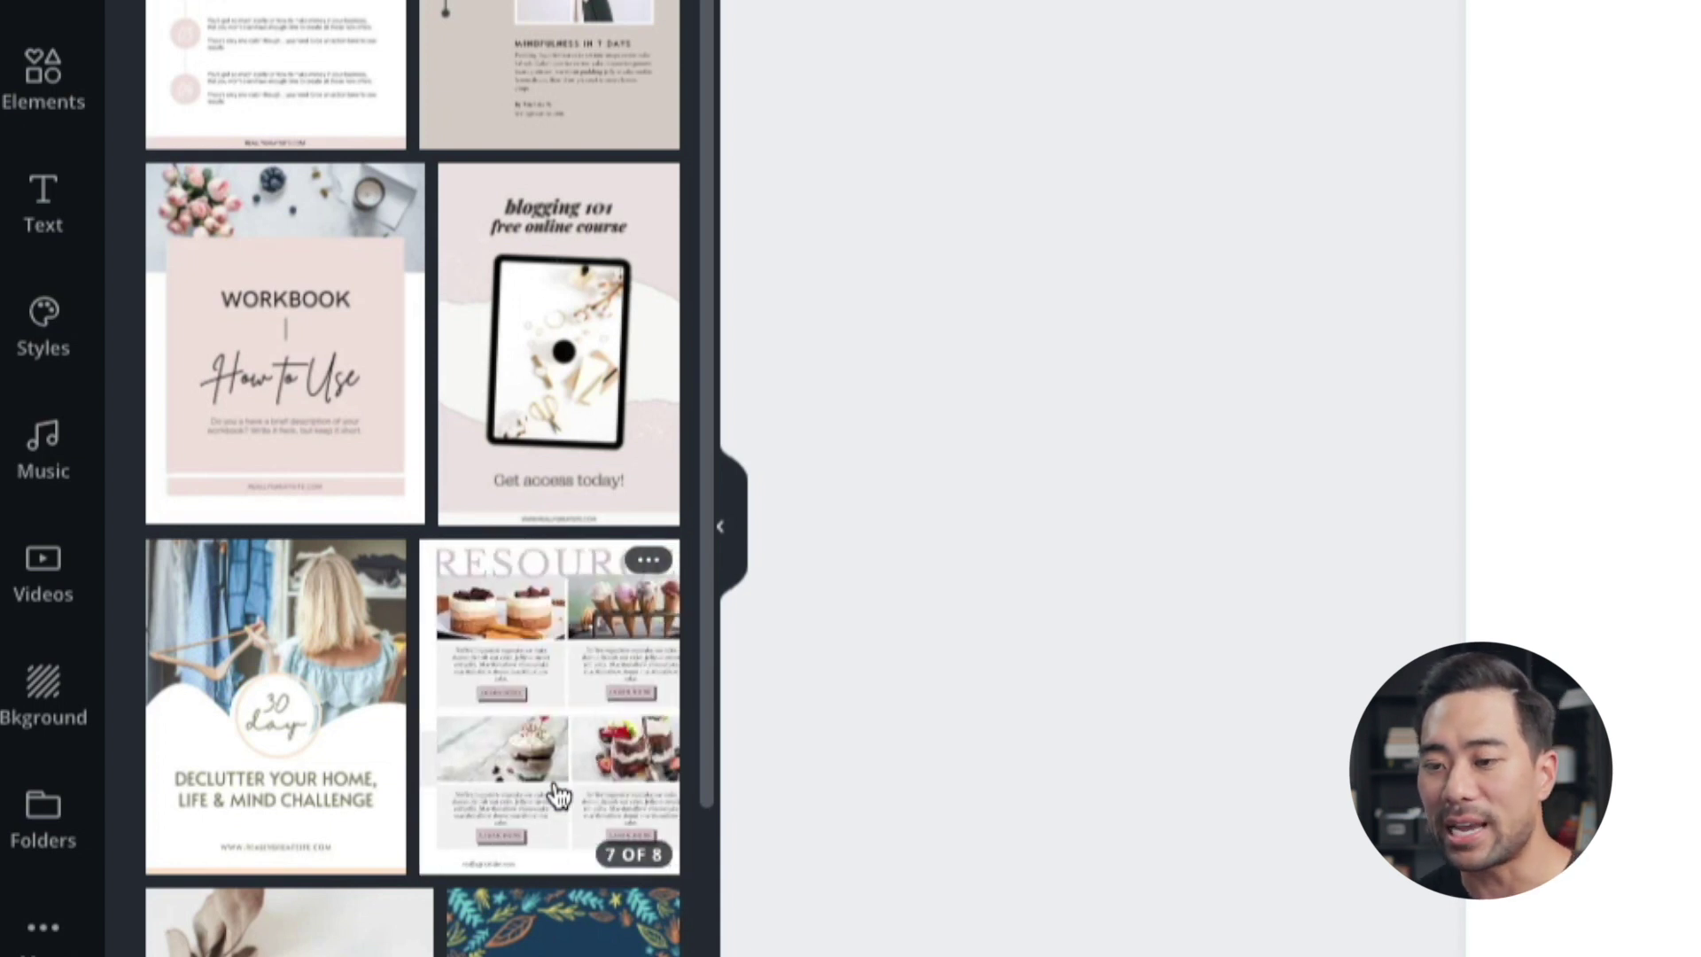
{"action": "scroll", "coordinate": [587, 716], "scroll_direction": "down", "scroll_amount": 1}
{"action": "scroll", "coordinate": [587, 716], "scroll_direction": "down", "scroll_amount": 4}
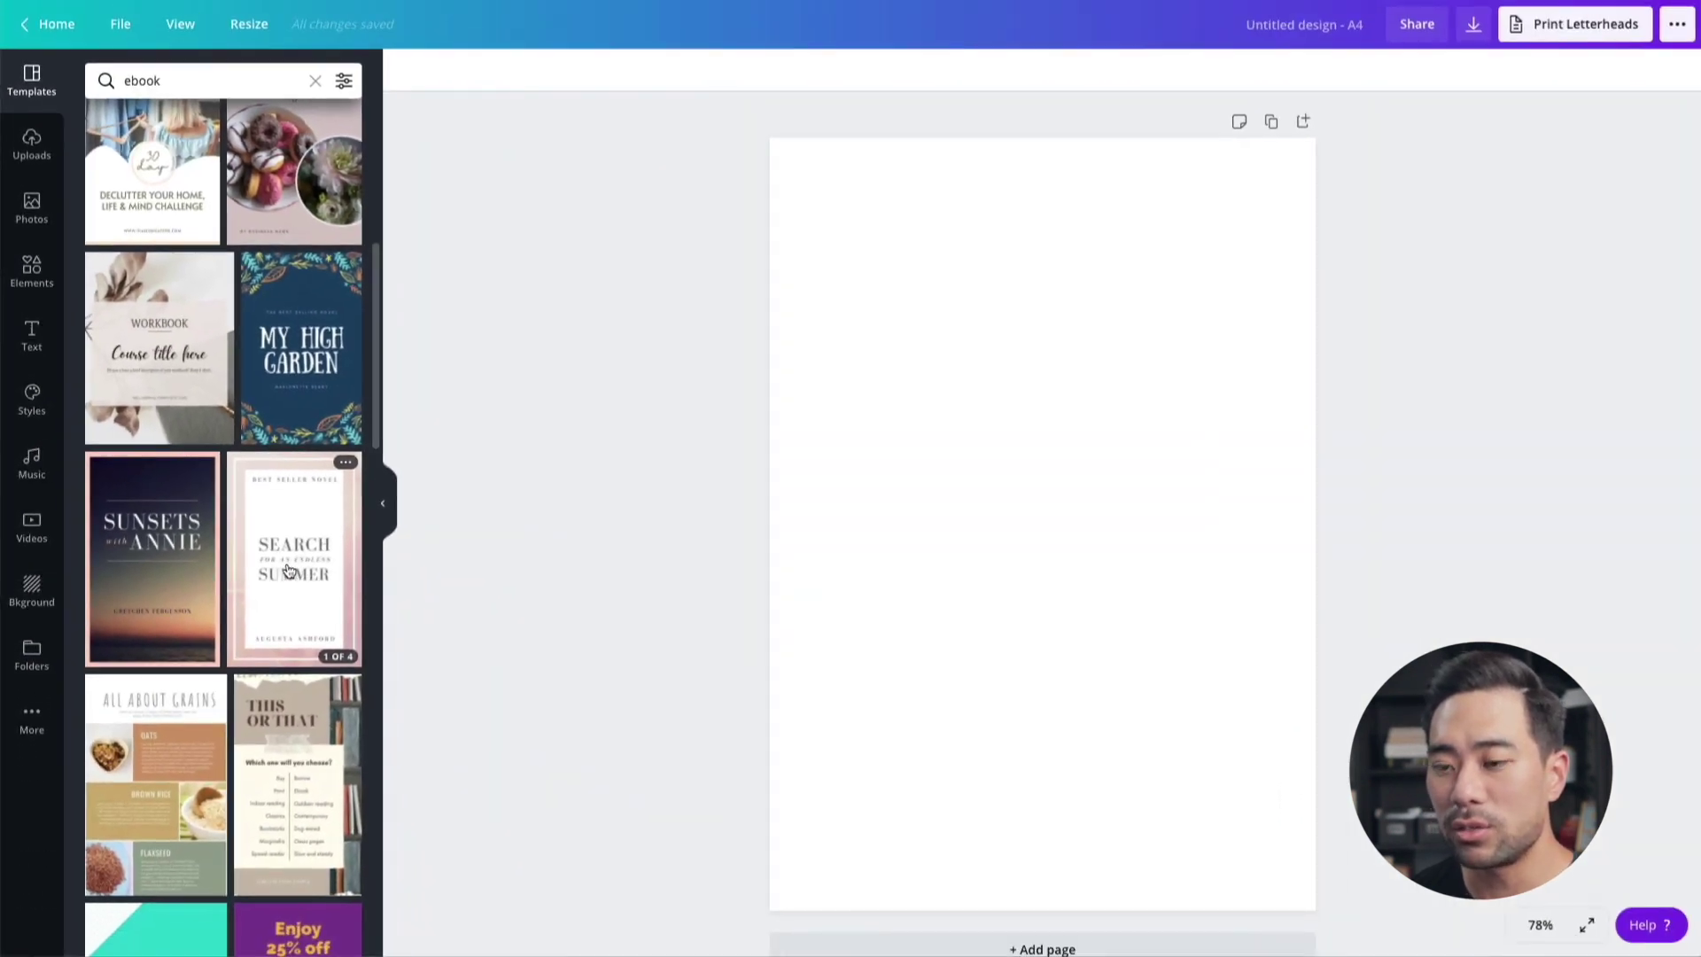
{"action": "scroll", "coordinate": [287, 572], "scroll_direction": "down", "scroll_amount": 1}
{"action": "scroll", "coordinate": [286, 572], "scroll_direction": "down", "scroll_amount": 1}
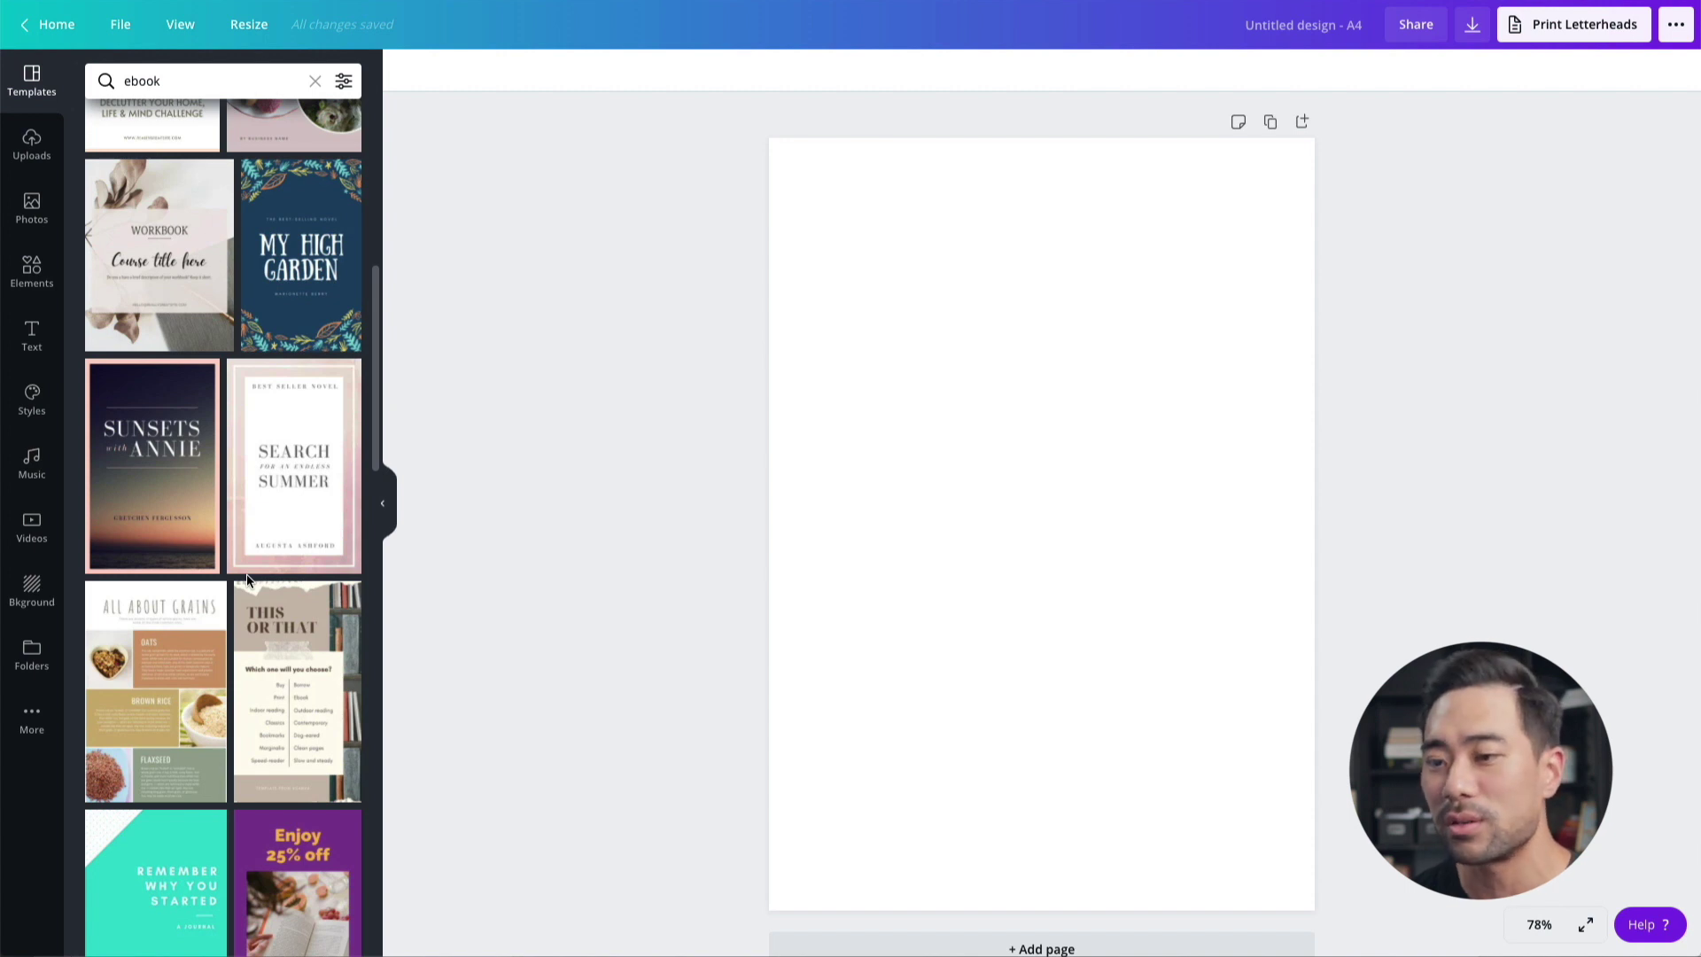
{"action": "mouse_move", "coordinate": [304, 551]}
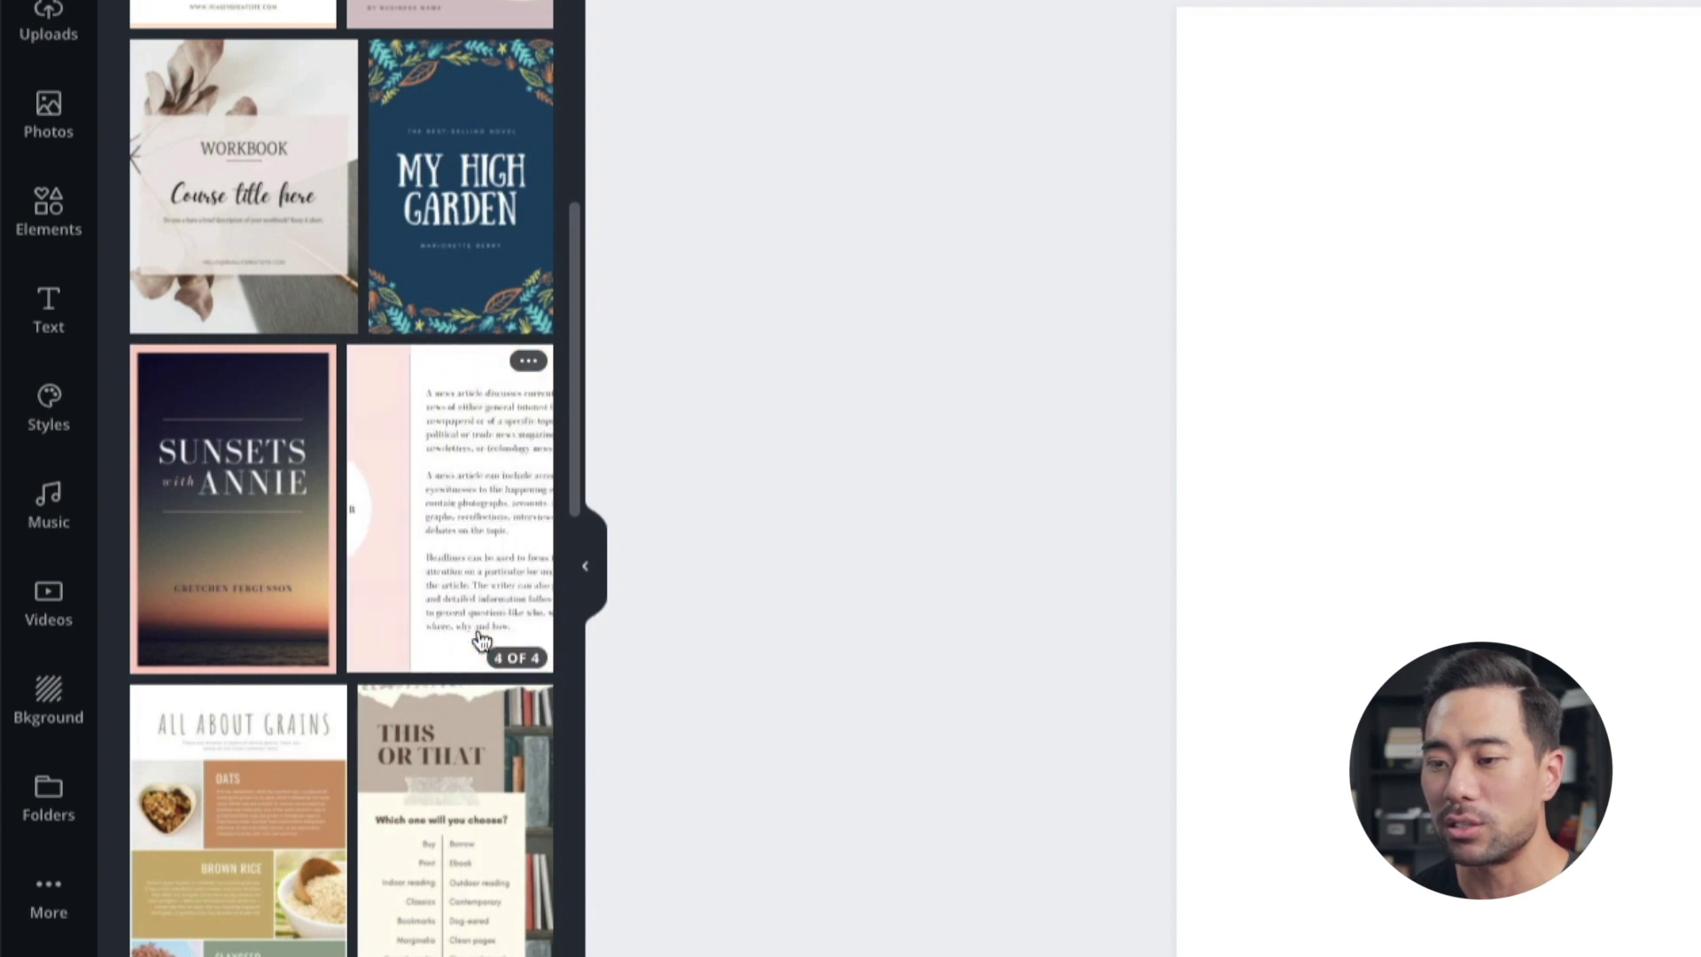
{"action": "left_click", "coordinate": [474, 595]}
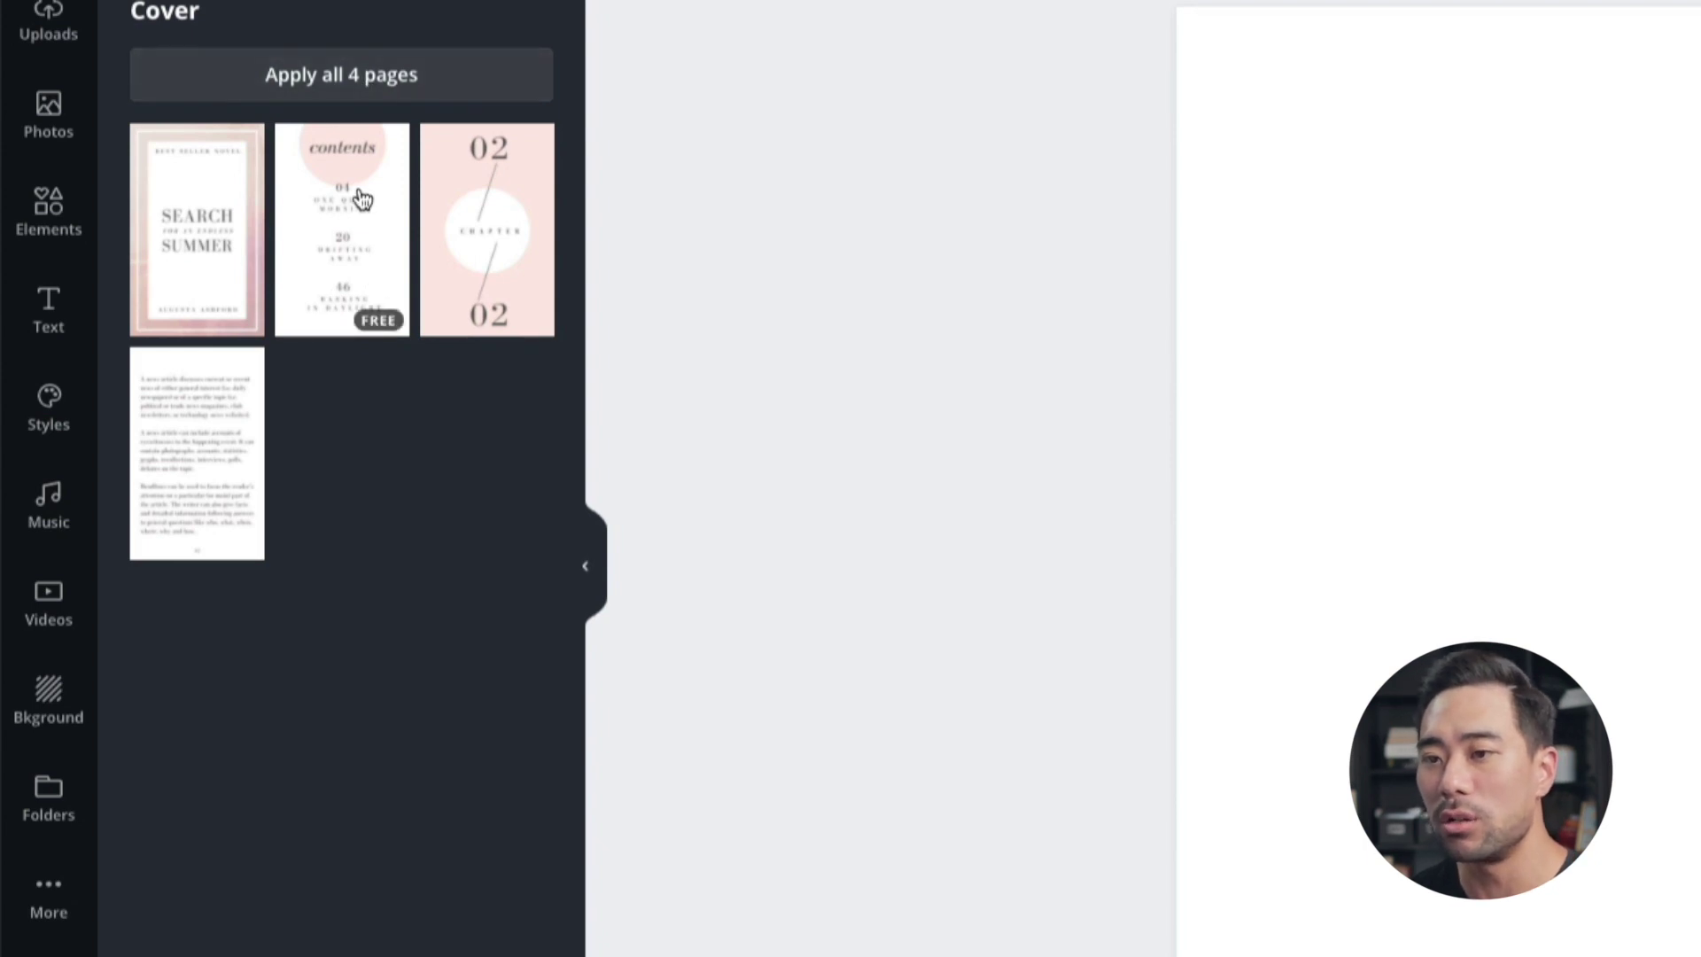
{"action": "left_click", "coordinate": [430, 90]}
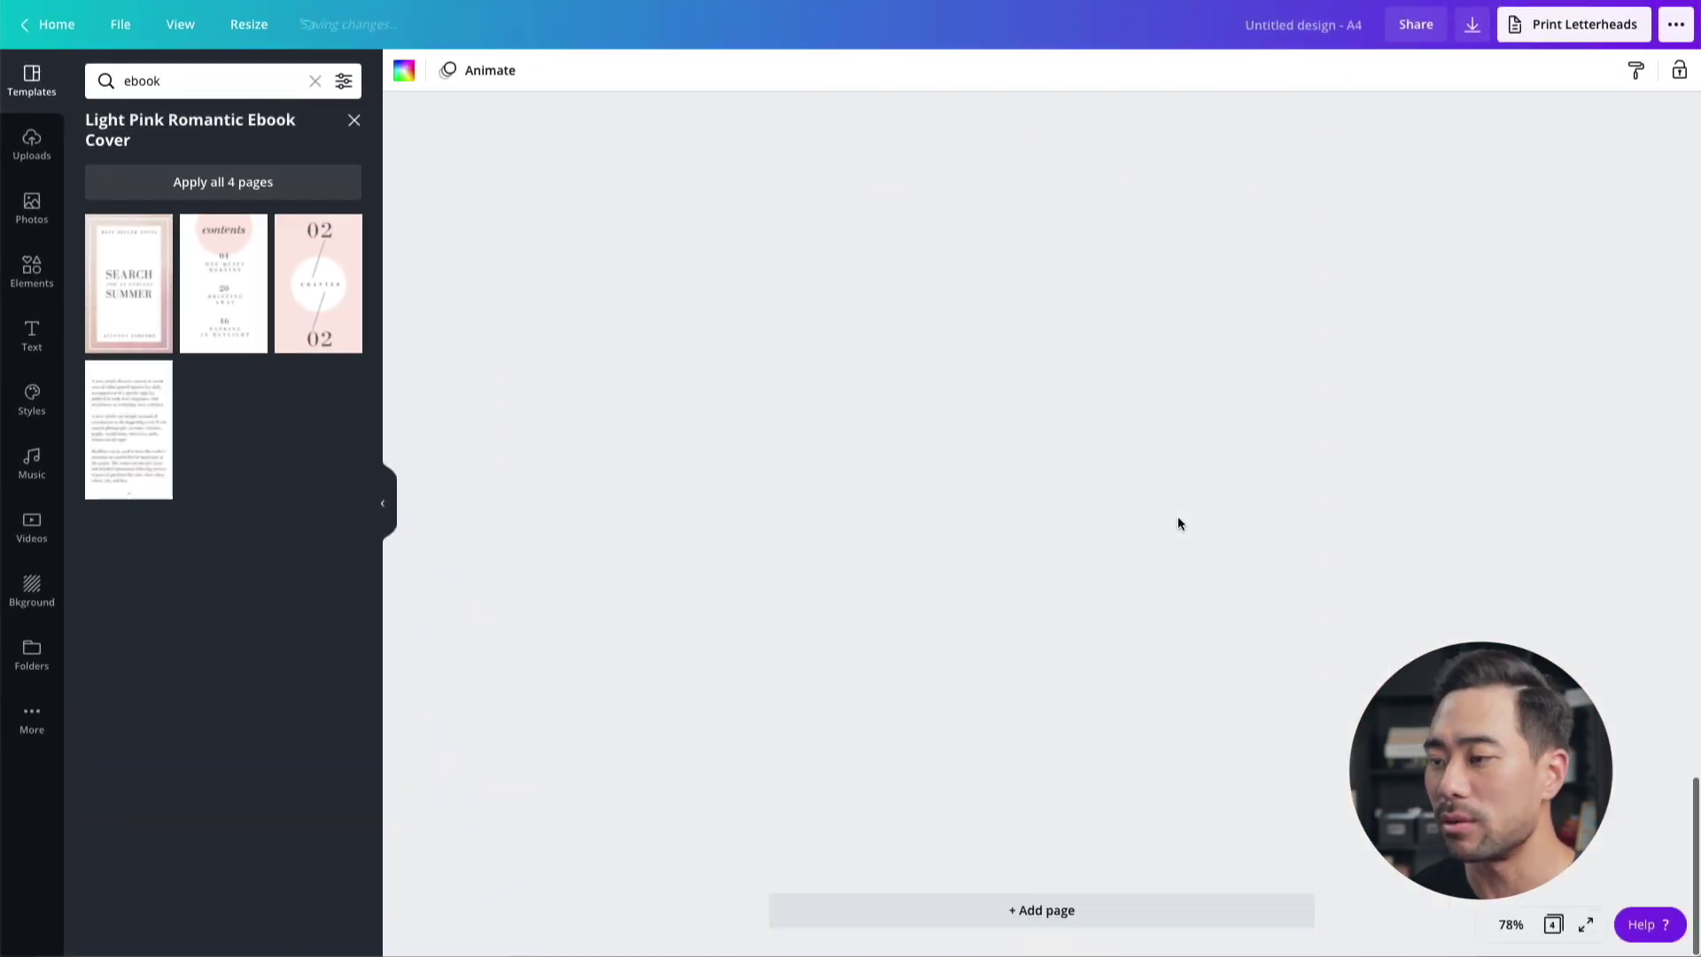
Review the applied ebook pages from the cover through the contents page to the chapter page
{"action": "scroll", "coordinate": [1396, 545], "scroll_direction": "up", "scroll_amount": 10}
{"action": "scroll", "coordinate": [1178, 524], "scroll_direction": "up", "scroll_amount": 15}
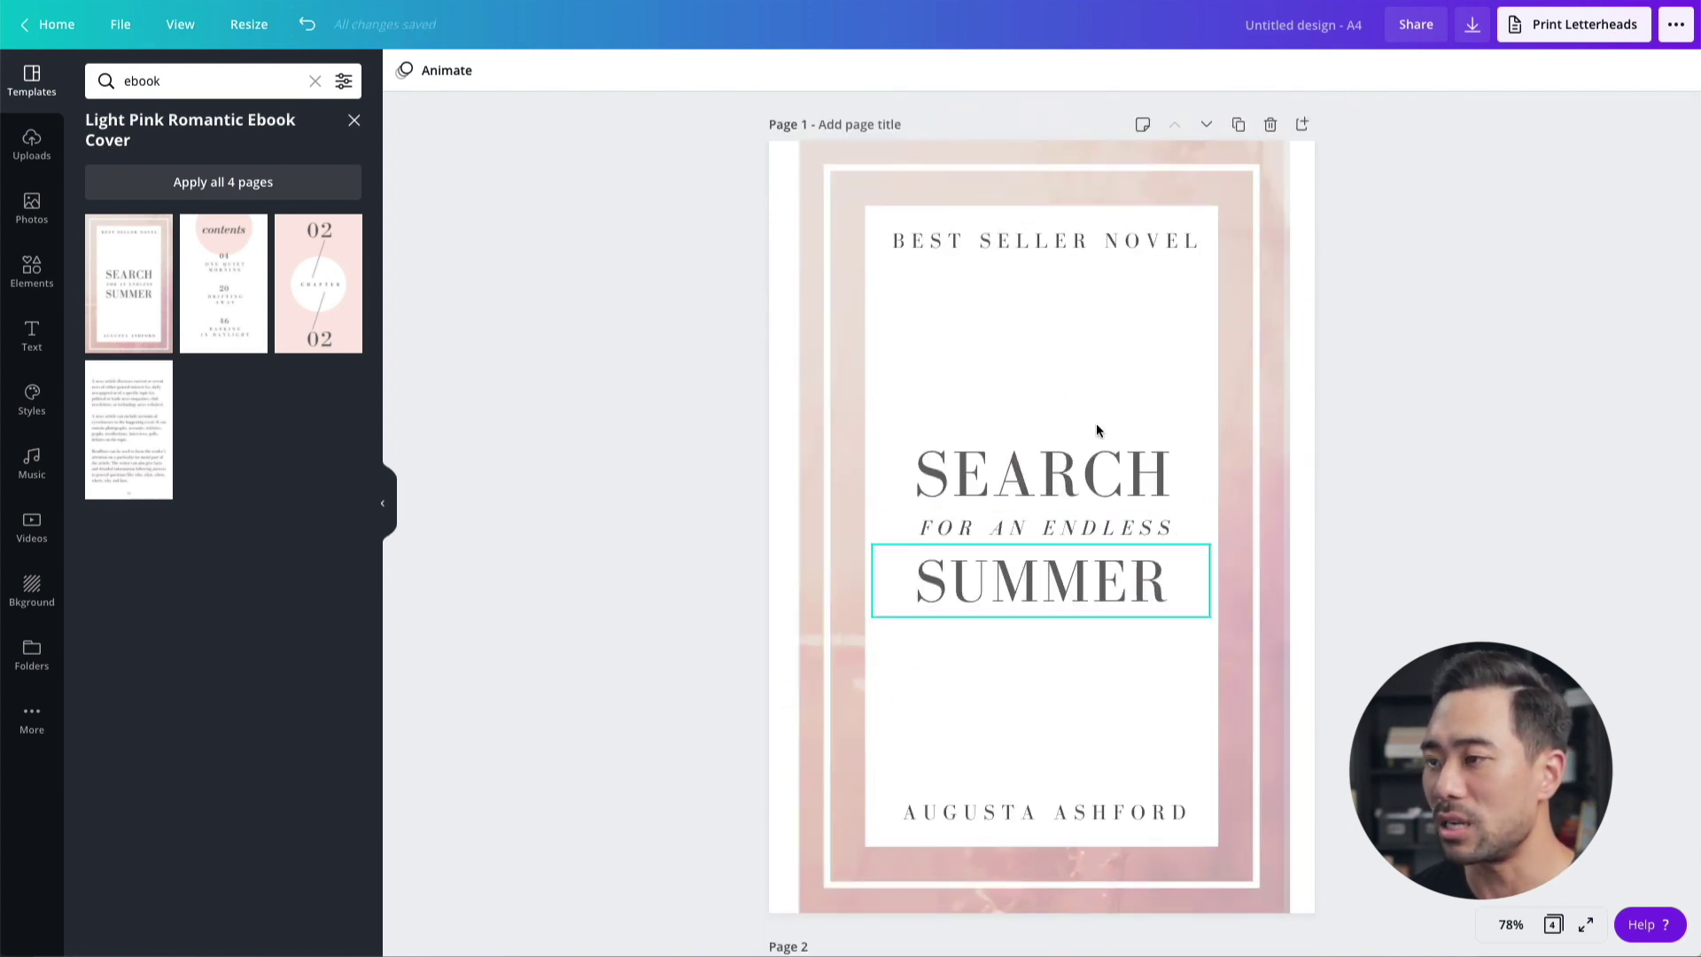
{"action": "left_click", "coordinate": [1278, 436]}
{"action": "left_click", "coordinate": [1402, 481]}
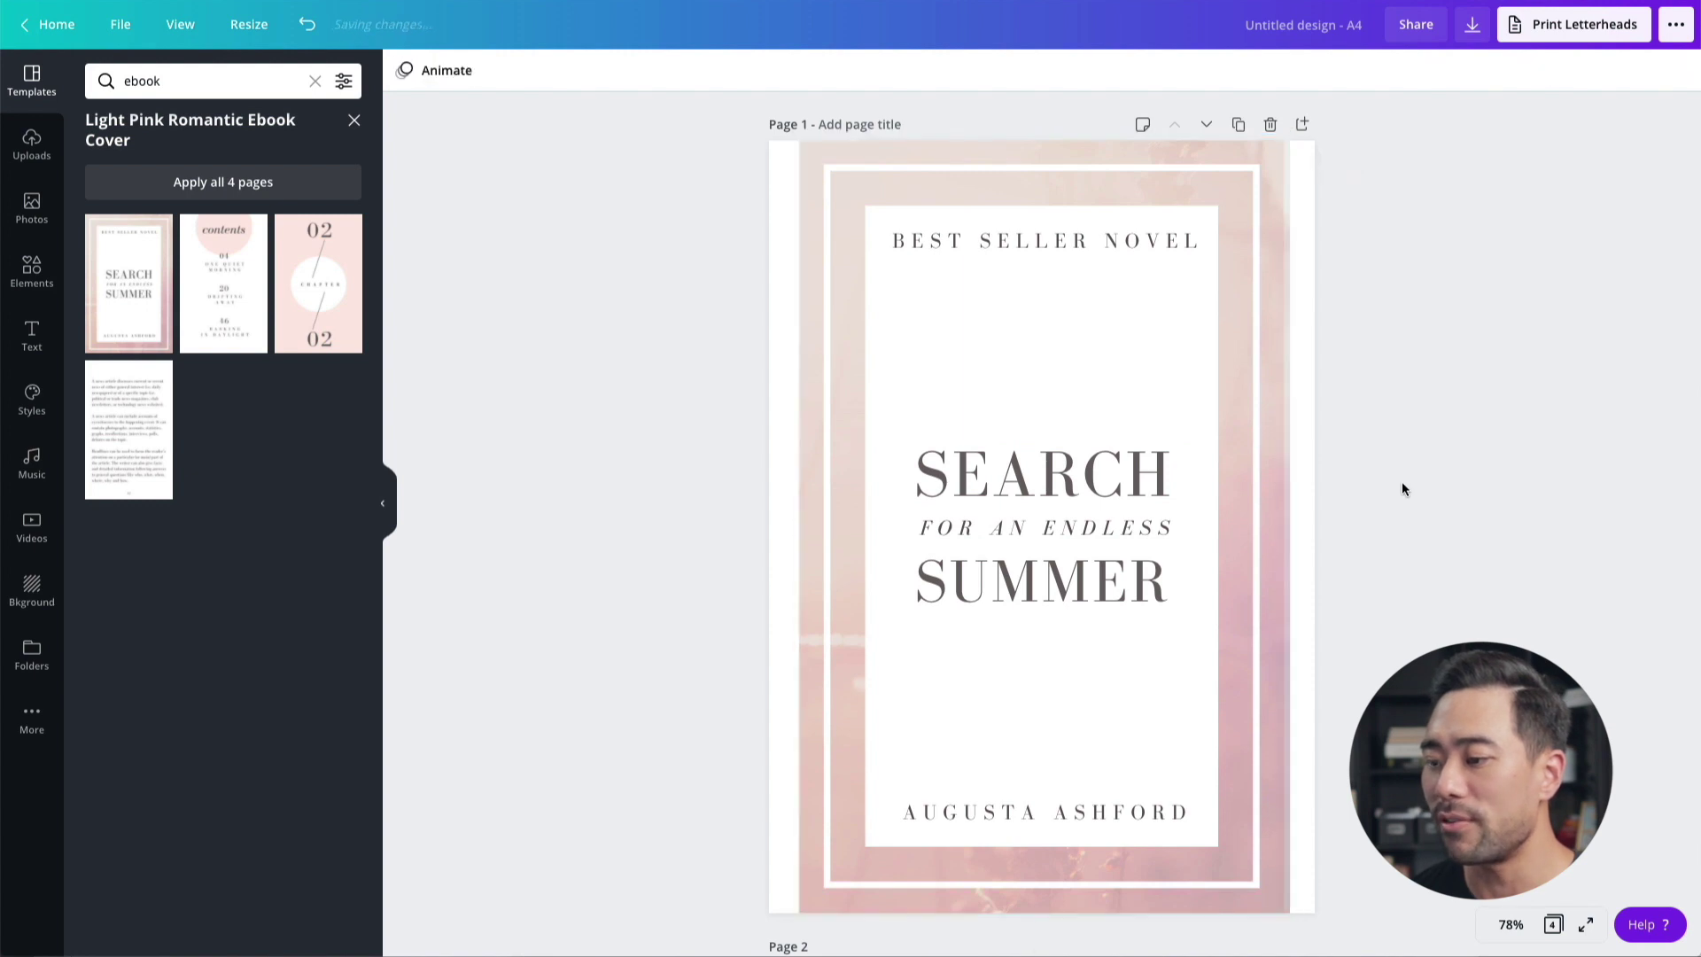
{"action": "scroll", "coordinate": [1402, 481], "scroll_direction": "down", "scroll_amount": 8}
{"action": "scroll", "coordinate": [1401, 488], "scroll_direction": "down", "scroll_amount": 2}
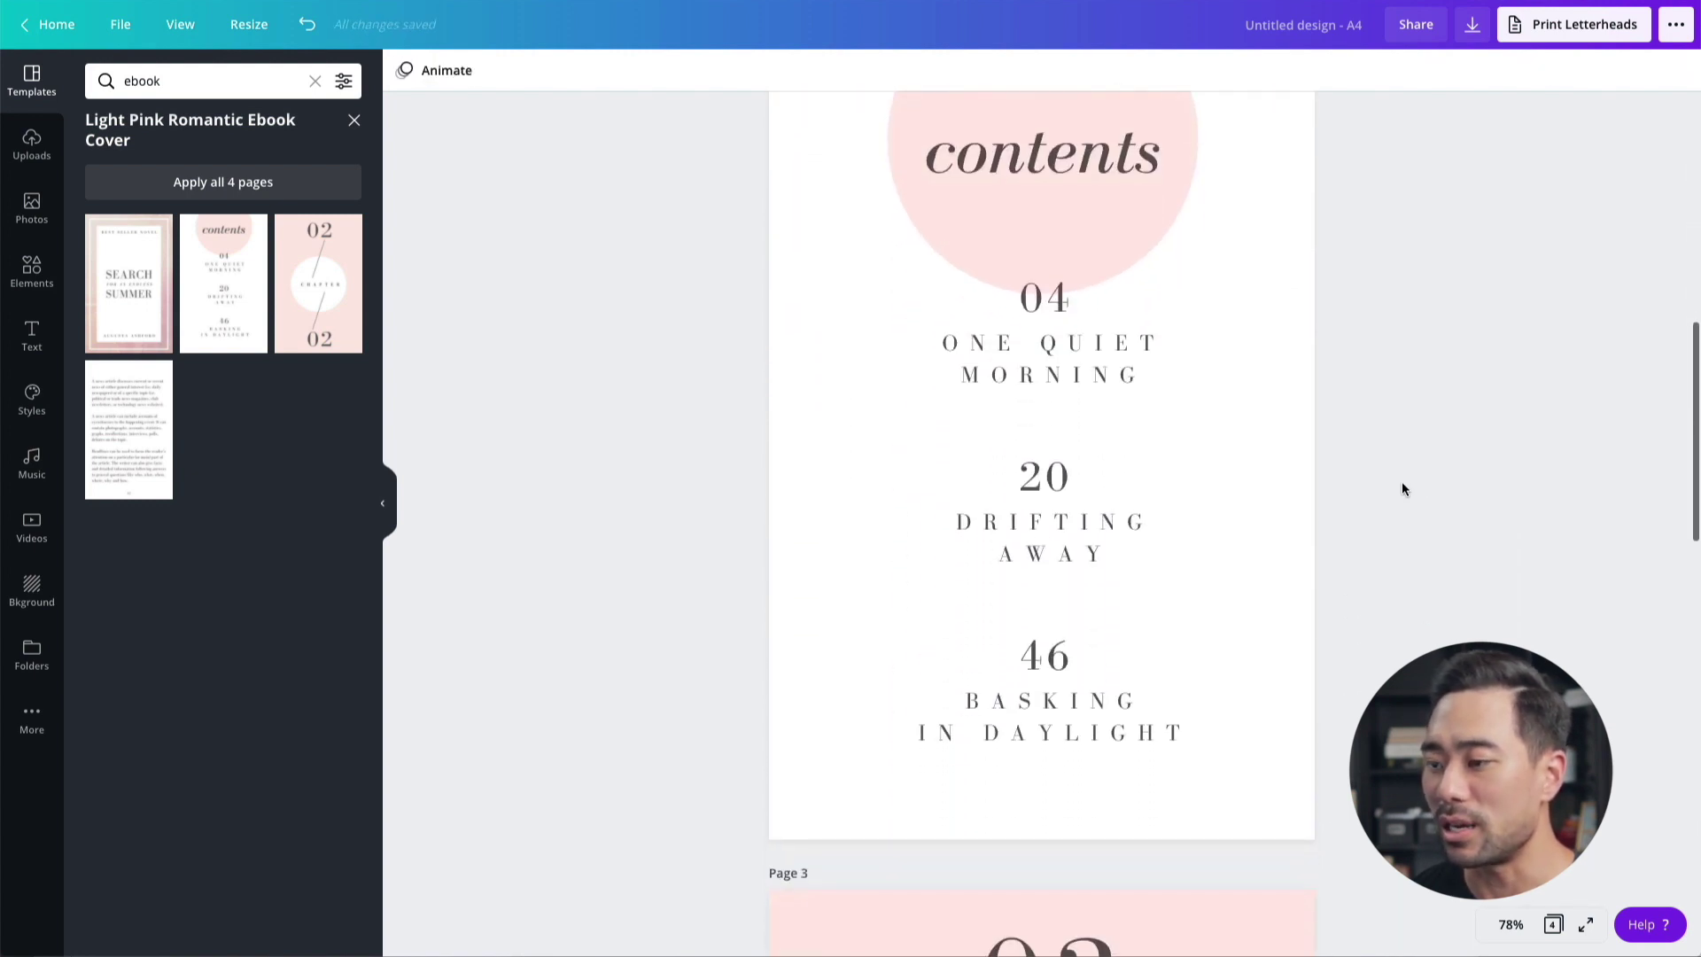
{"action": "scroll", "coordinate": [1400, 478], "scroll_direction": "up", "scroll_amount": 2}
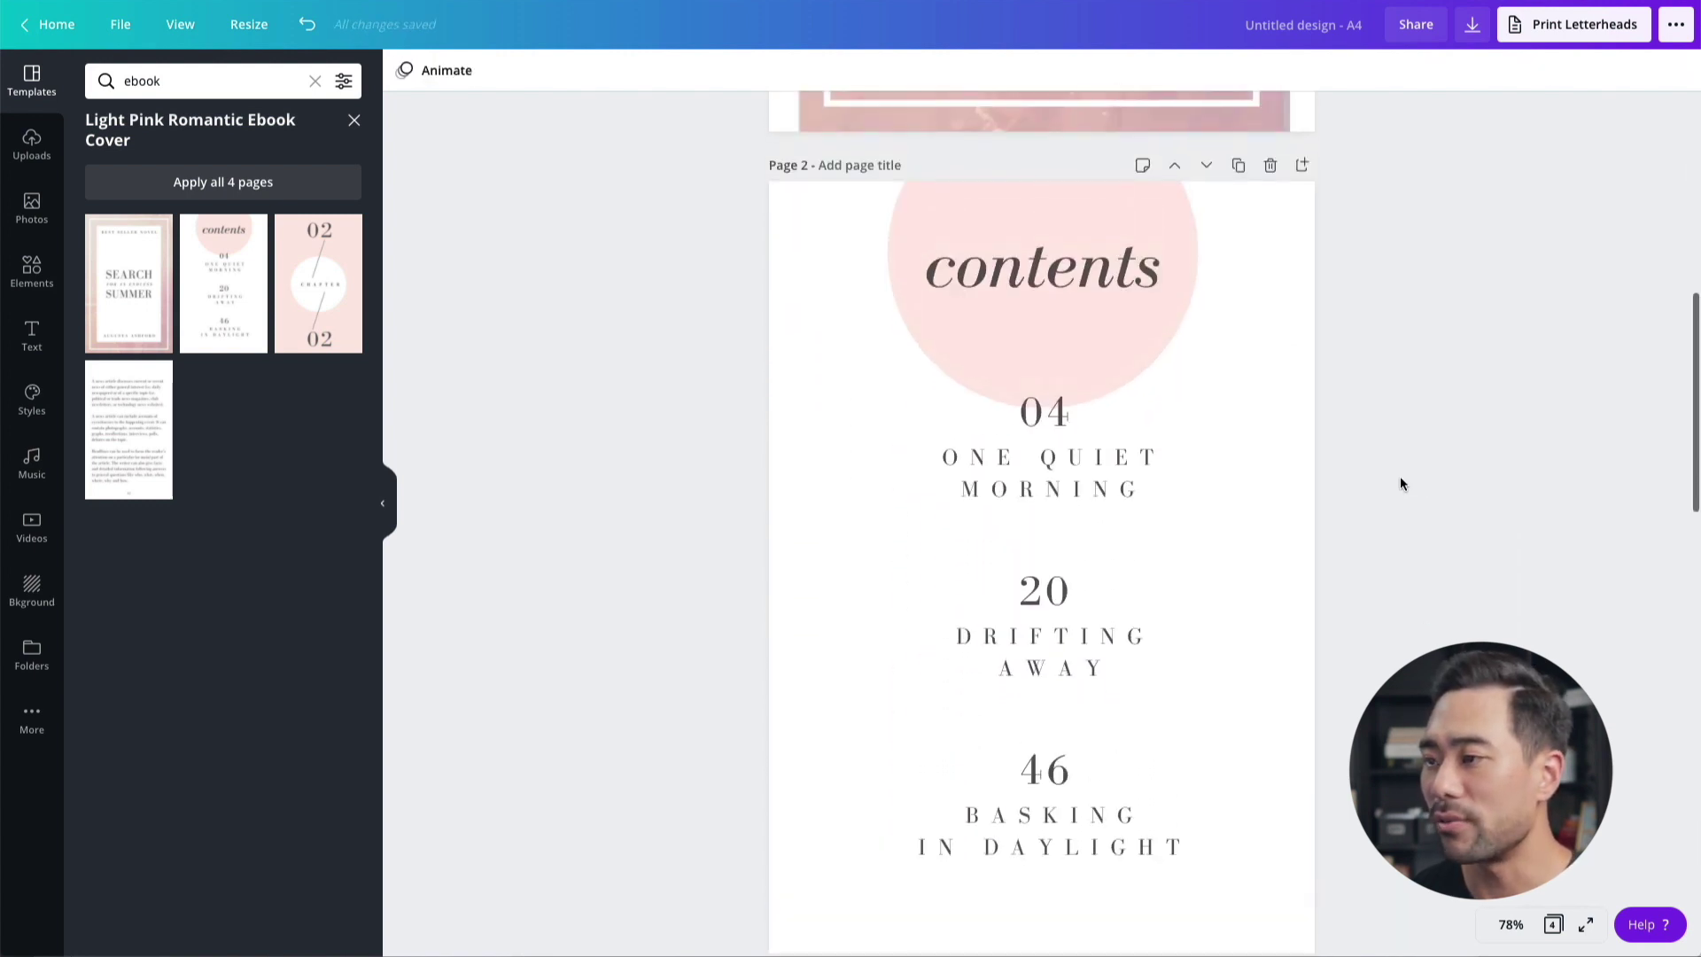
{"action": "scroll", "coordinate": [1402, 556], "scroll_direction": "down", "scroll_amount": 12}
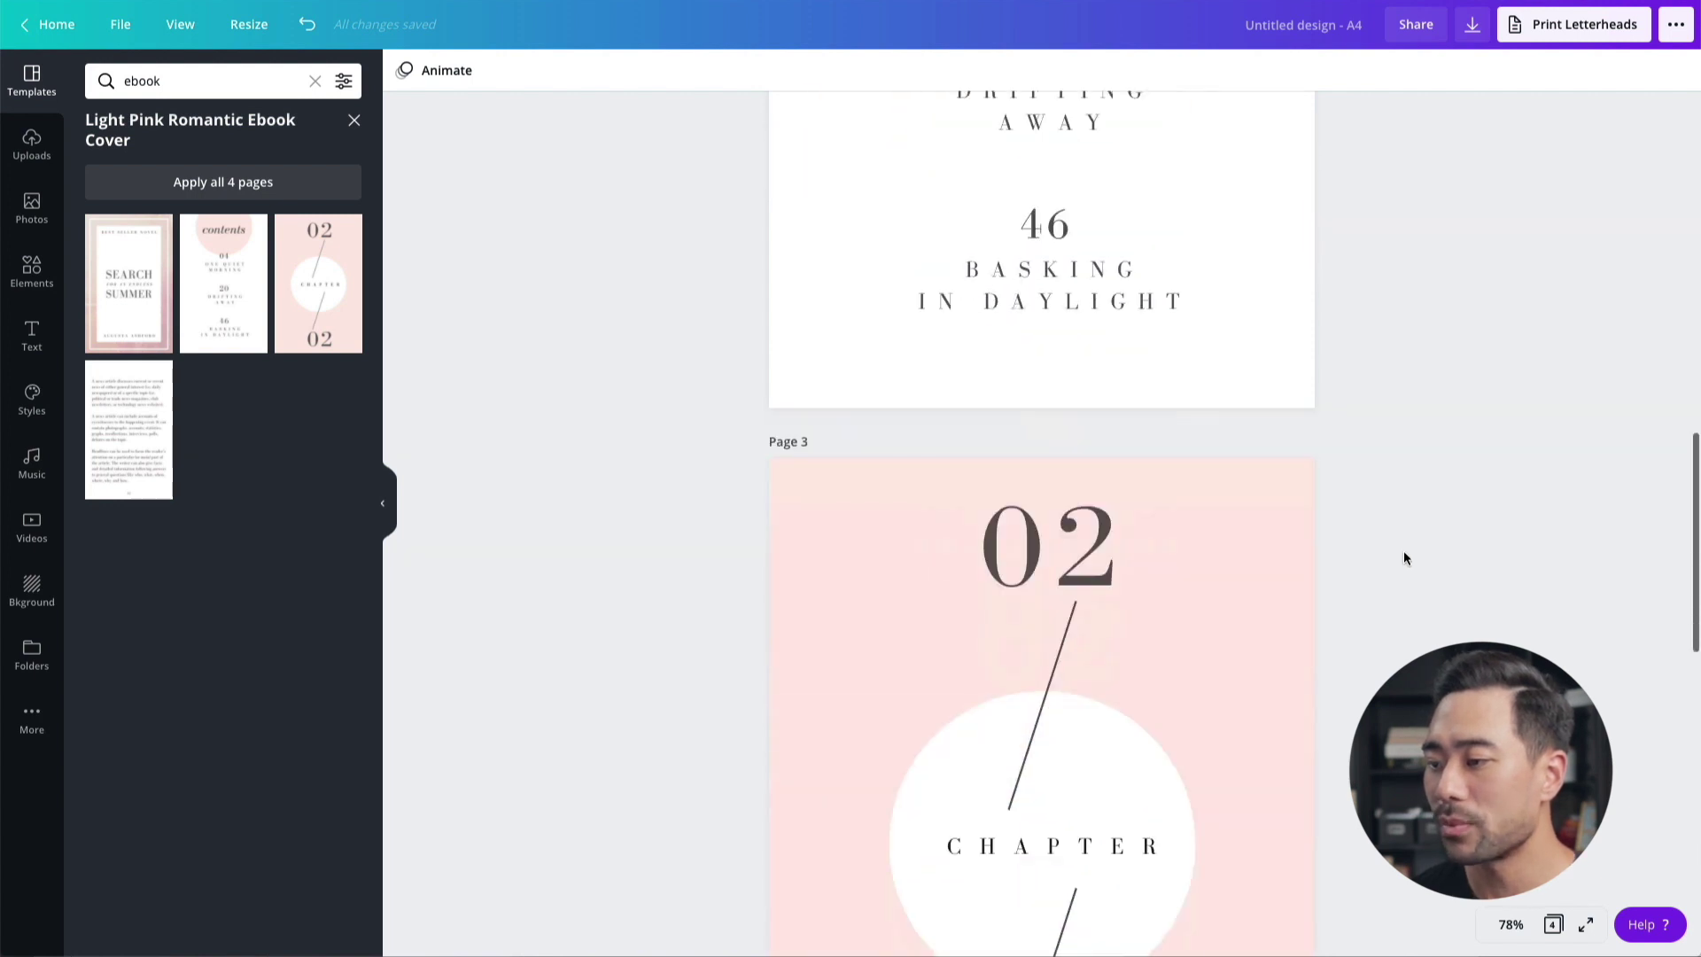
Review the applied ebook pages back and forth, from the cover and contents to the chapter page and the article text page
{"action": "scroll", "coordinate": [1178, 744], "scroll_direction": "down", "scroll_amount": 8}
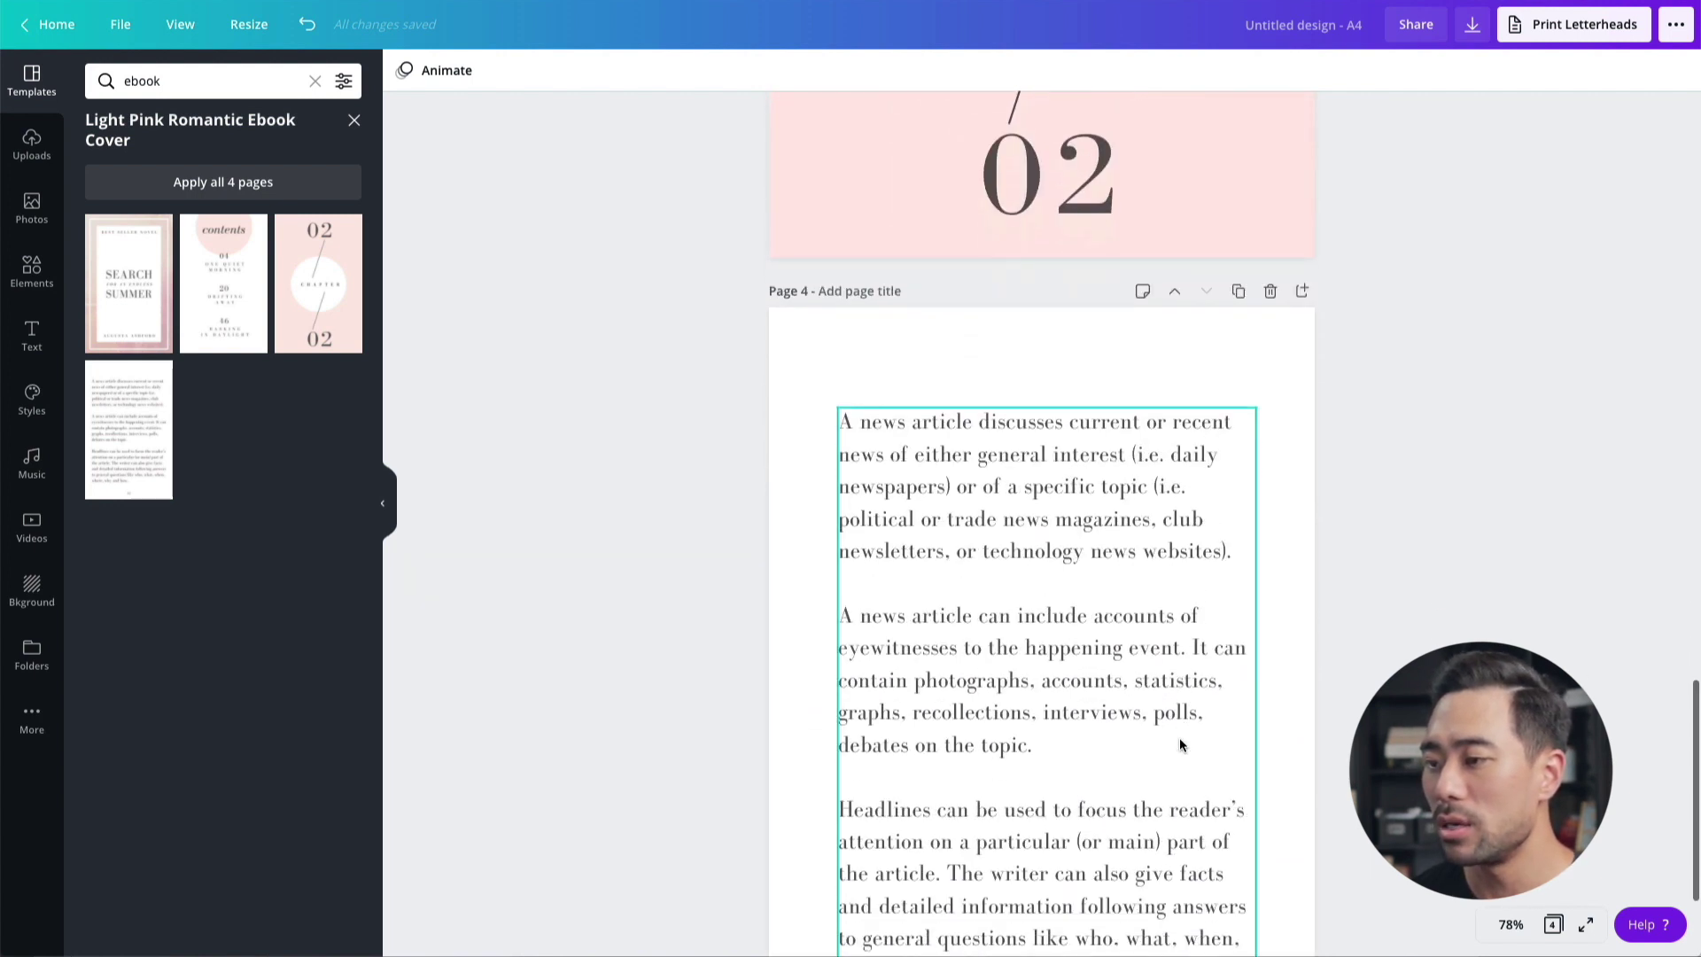
{"action": "left_click", "coordinate": [1025, 507]}
{"action": "left_click", "coordinate": [1377, 659]}
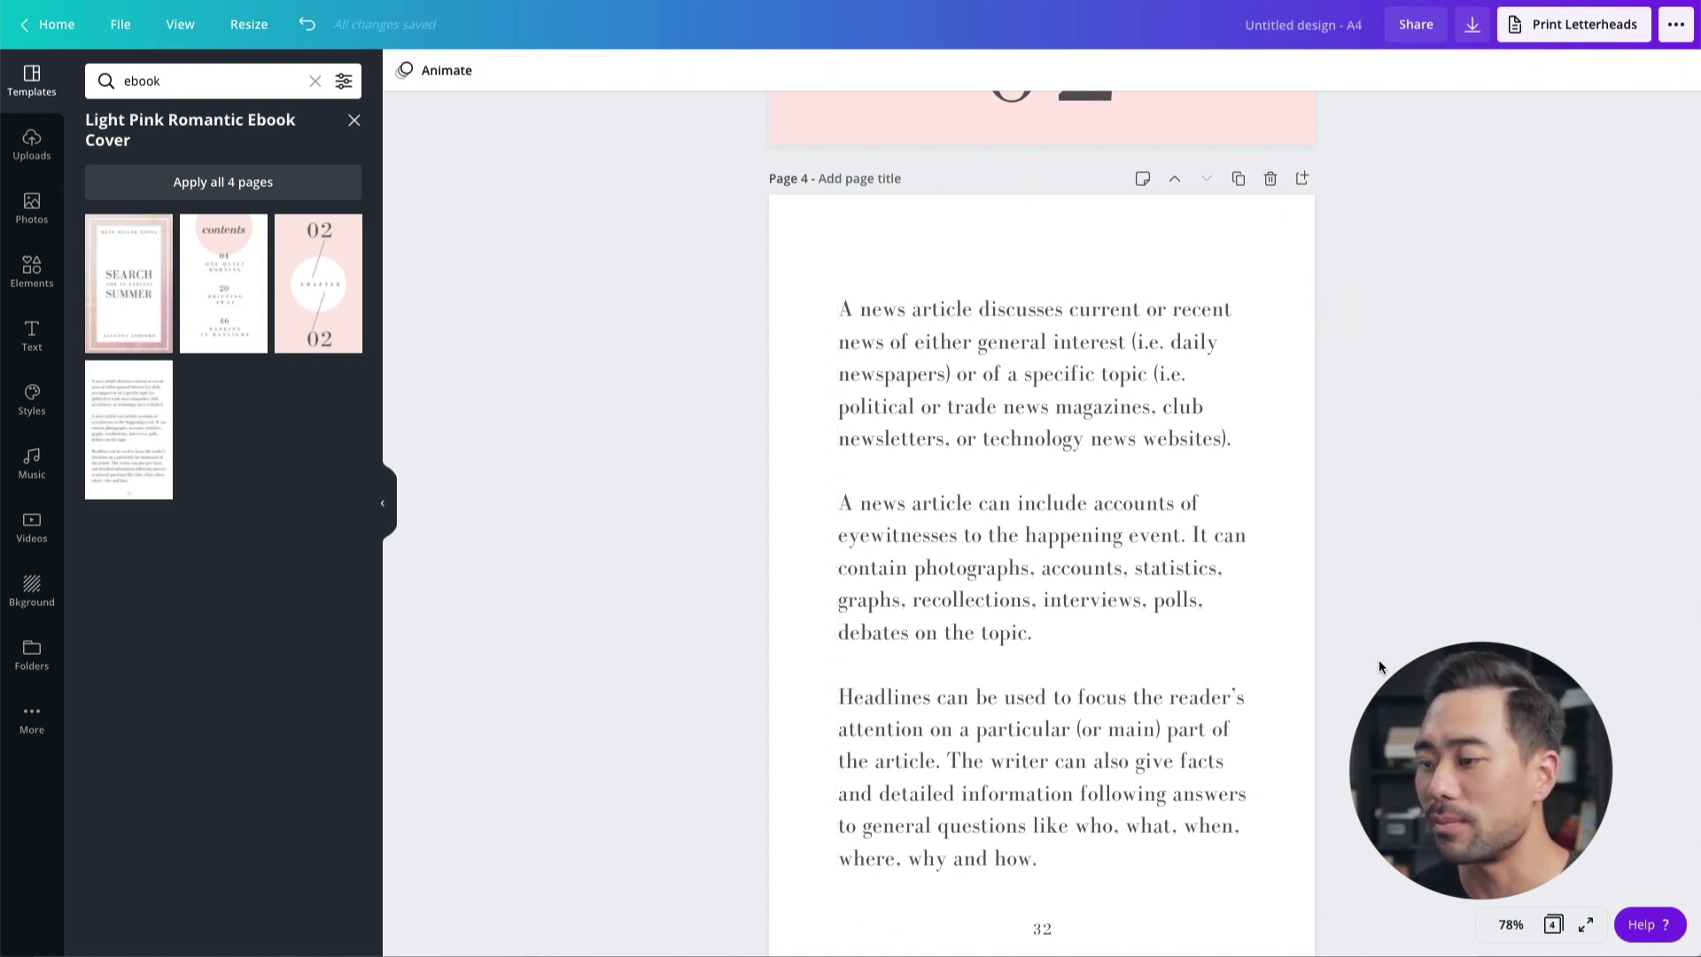
{"action": "scroll", "coordinate": [1378, 660], "scroll_direction": "down", "scroll_amount": 1}
{"action": "scroll", "coordinate": [1378, 660], "scroll_direction": "up", "scroll_amount": 11}
{"action": "scroll", "coordinate": [1378, 659], "scroll_direction": "up", "scroll_amount": 10}
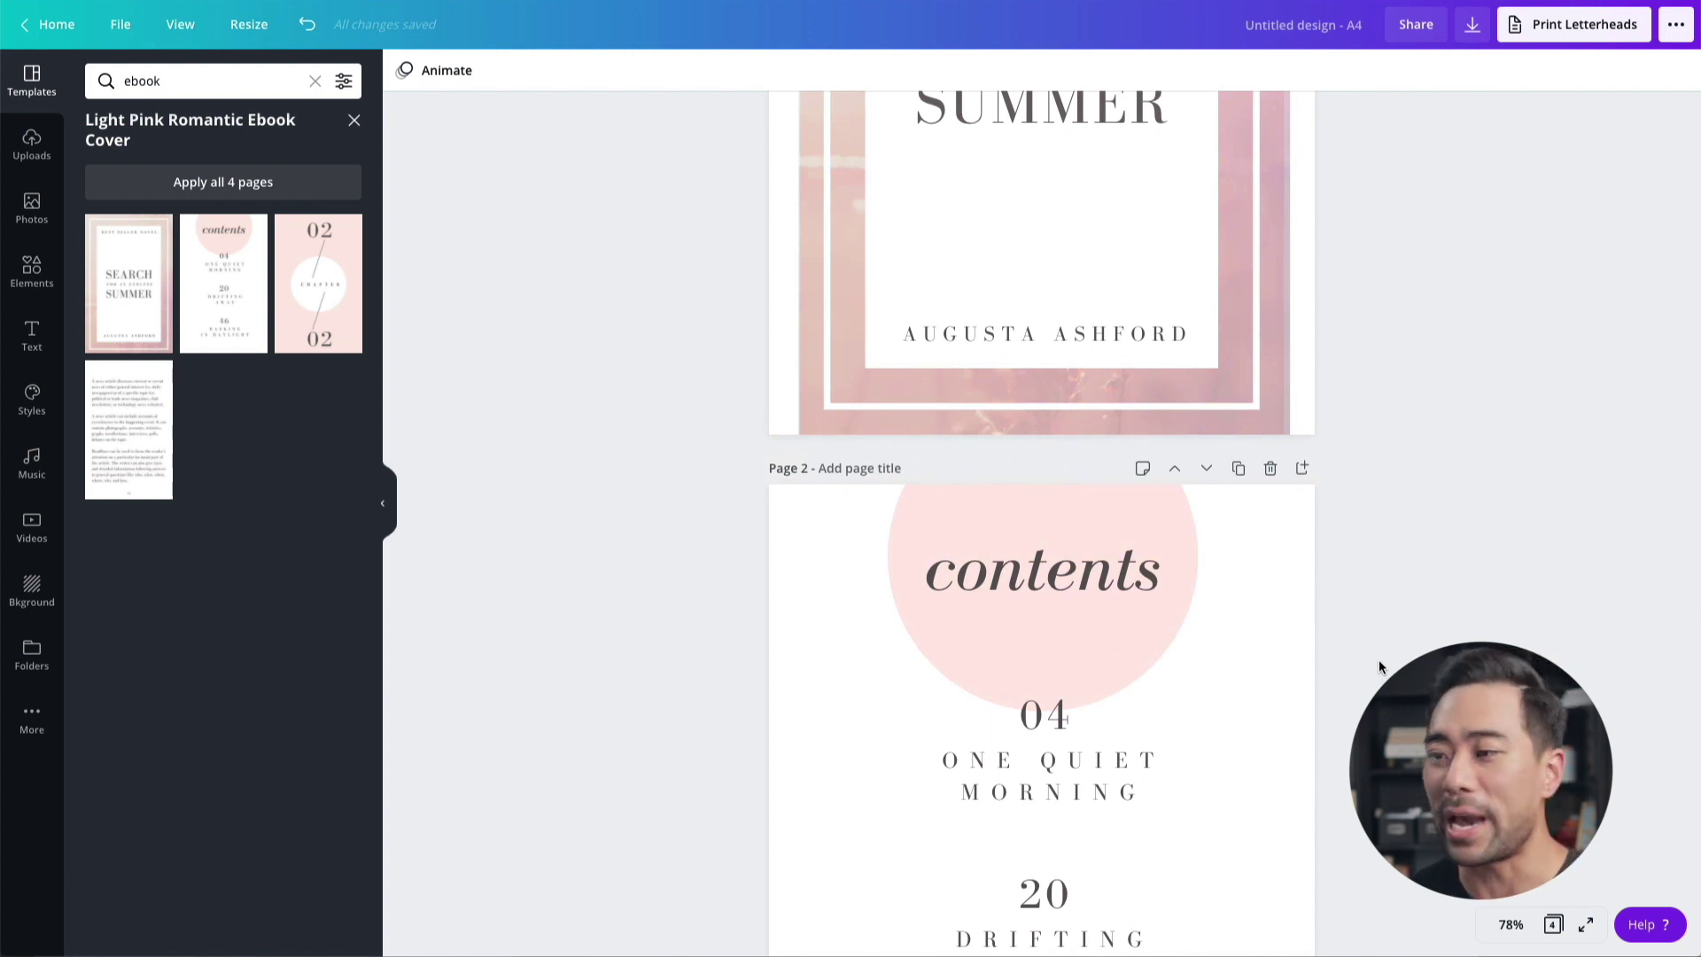
{"action": "scroll", "coordinate": [1379, 659], "scroll_direction": "down", "scroll_amount": 15}
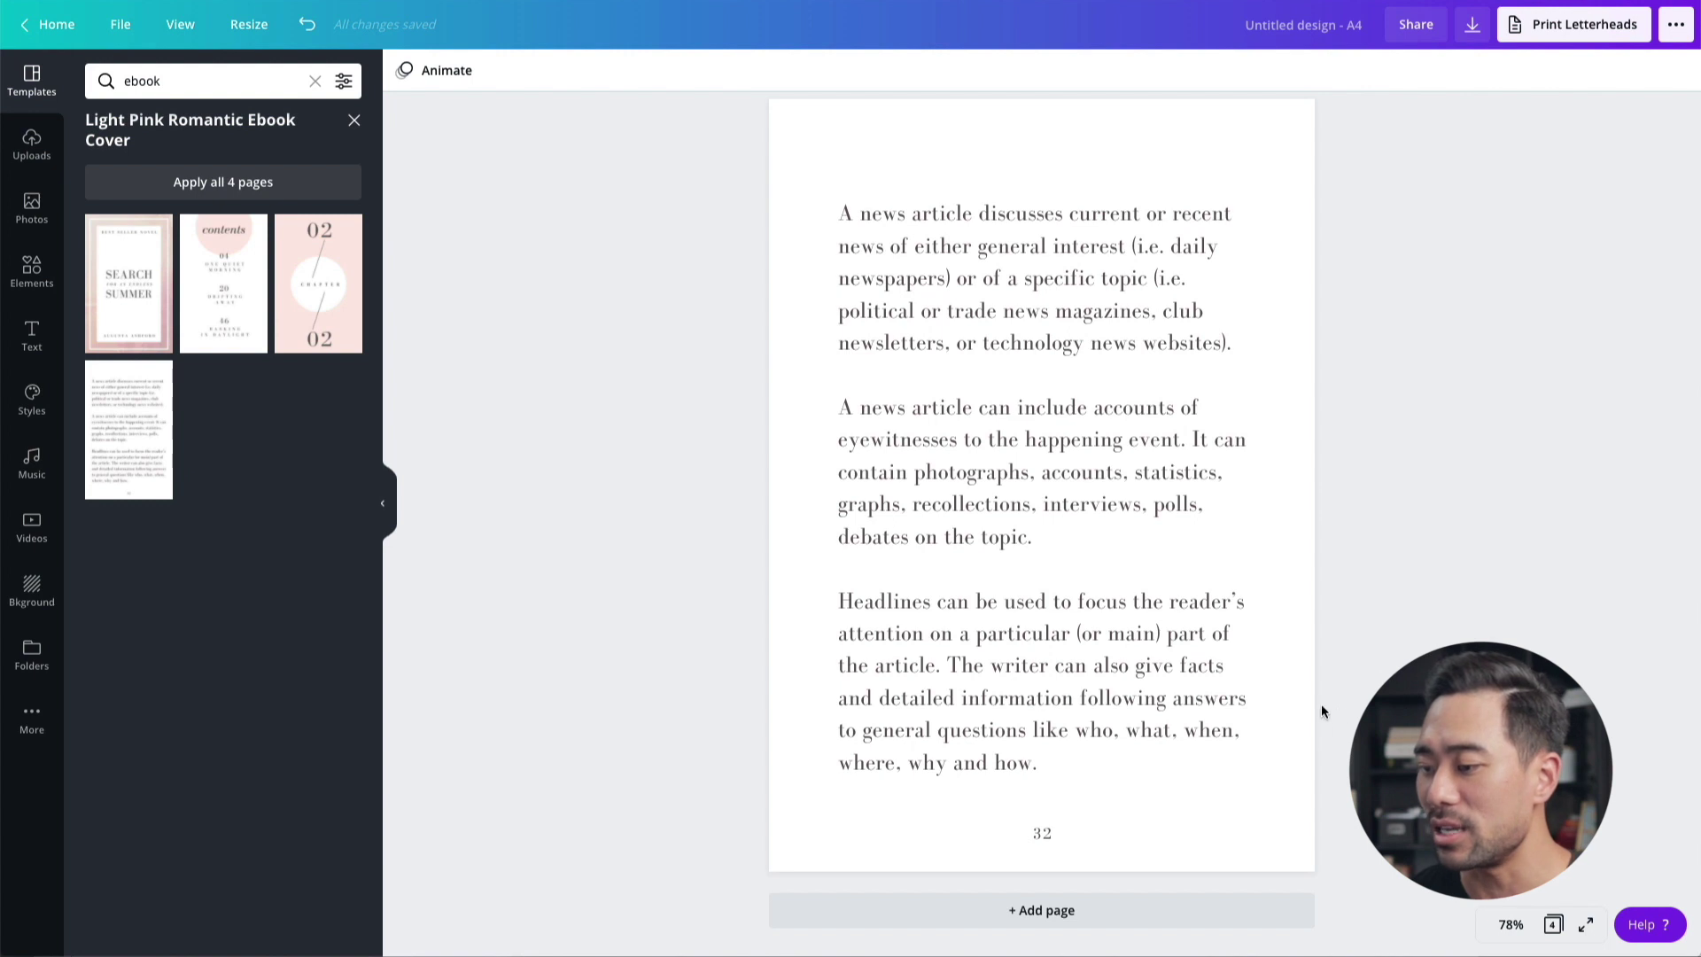
{"action": "scroll", "coordinate": [1449, 560], "scroll_direction": "up", "scroll_amount": 12}
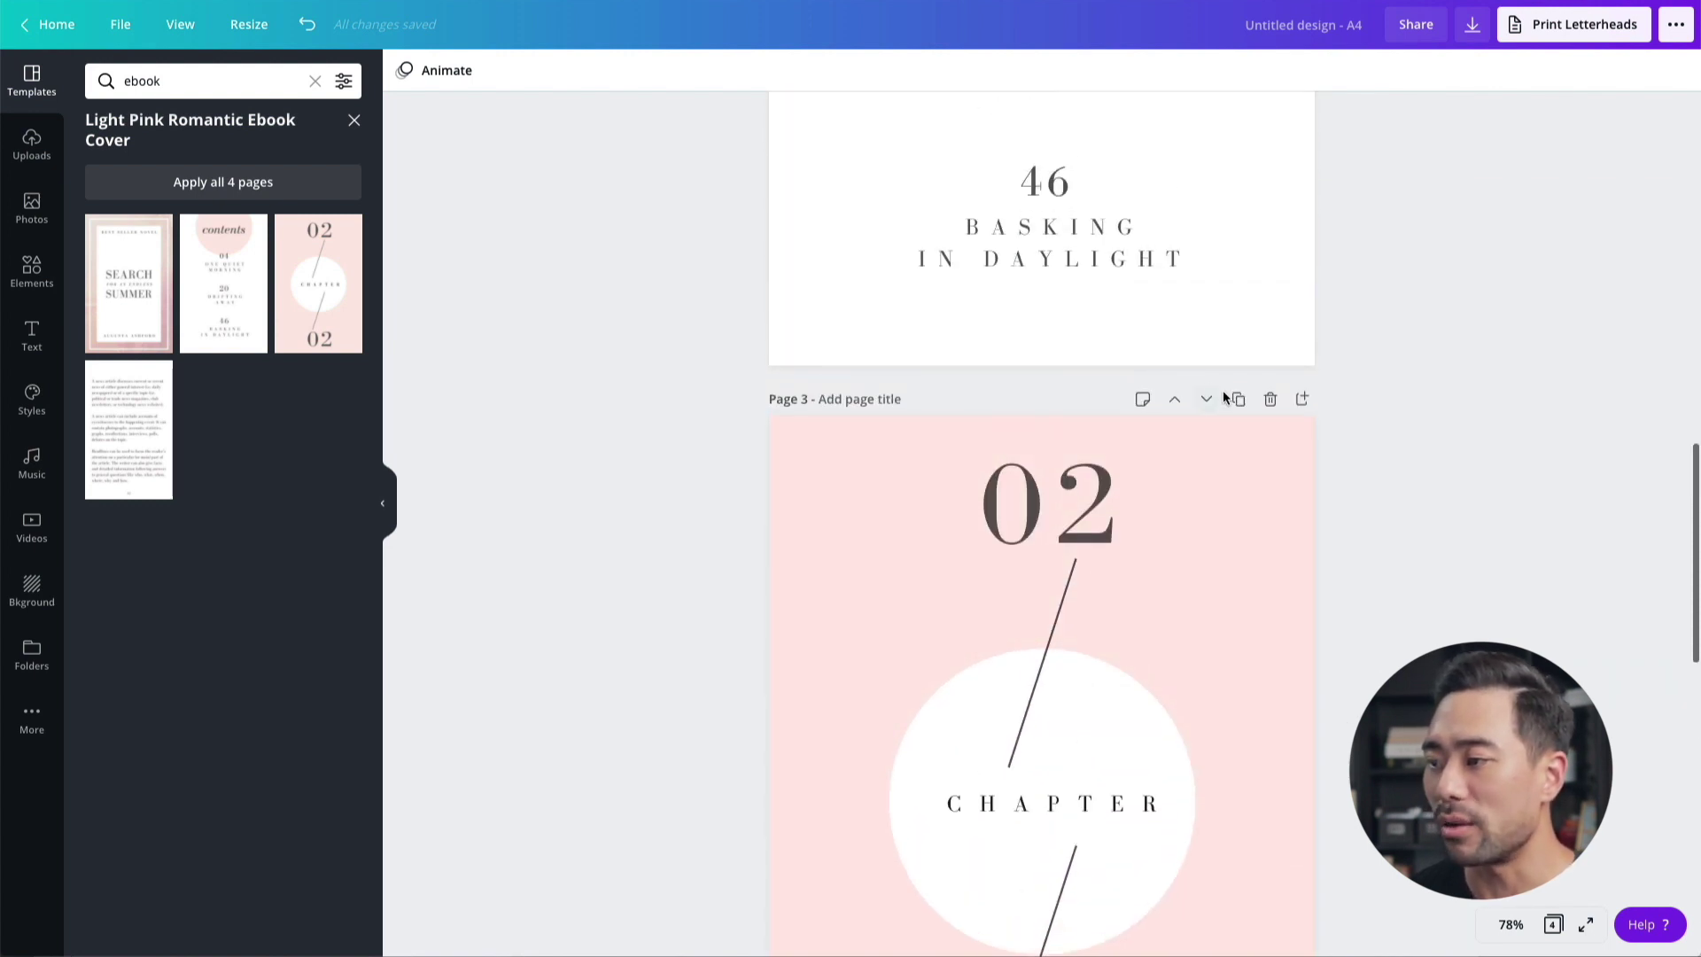
{"action": "scroll", "coordinate": [1249, 406], "scroll_direction": "up", "scroll_amount": 8}
{"action": "scroll", "coordinate": [1246, 397], "scroll_direction": "down", "scroll_amount": 15}
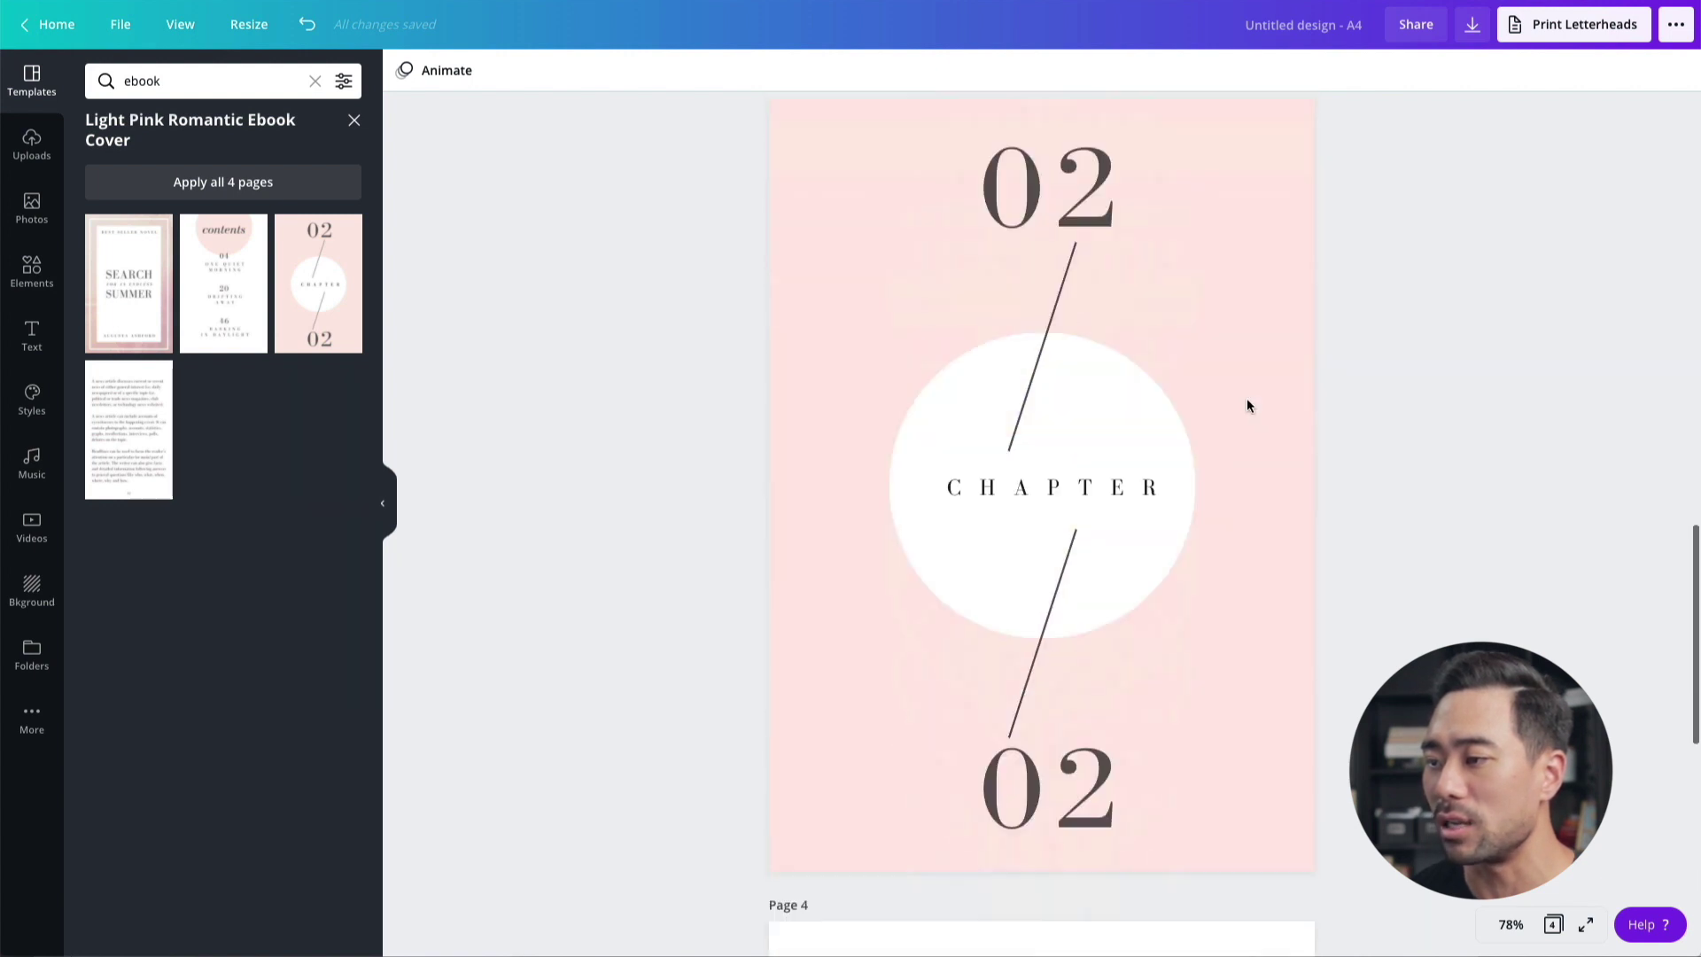
Duplicate the 02 chapter page and move the copy below the article text page
{"action": "scroll", "coordinate": [1246, 397], "scroll_direction": "up", "scroll_amount": 5}
{"action": "scroll", "coordinate": [1219, 544], "scroll_direction": "up", "scroll_amount": 1}
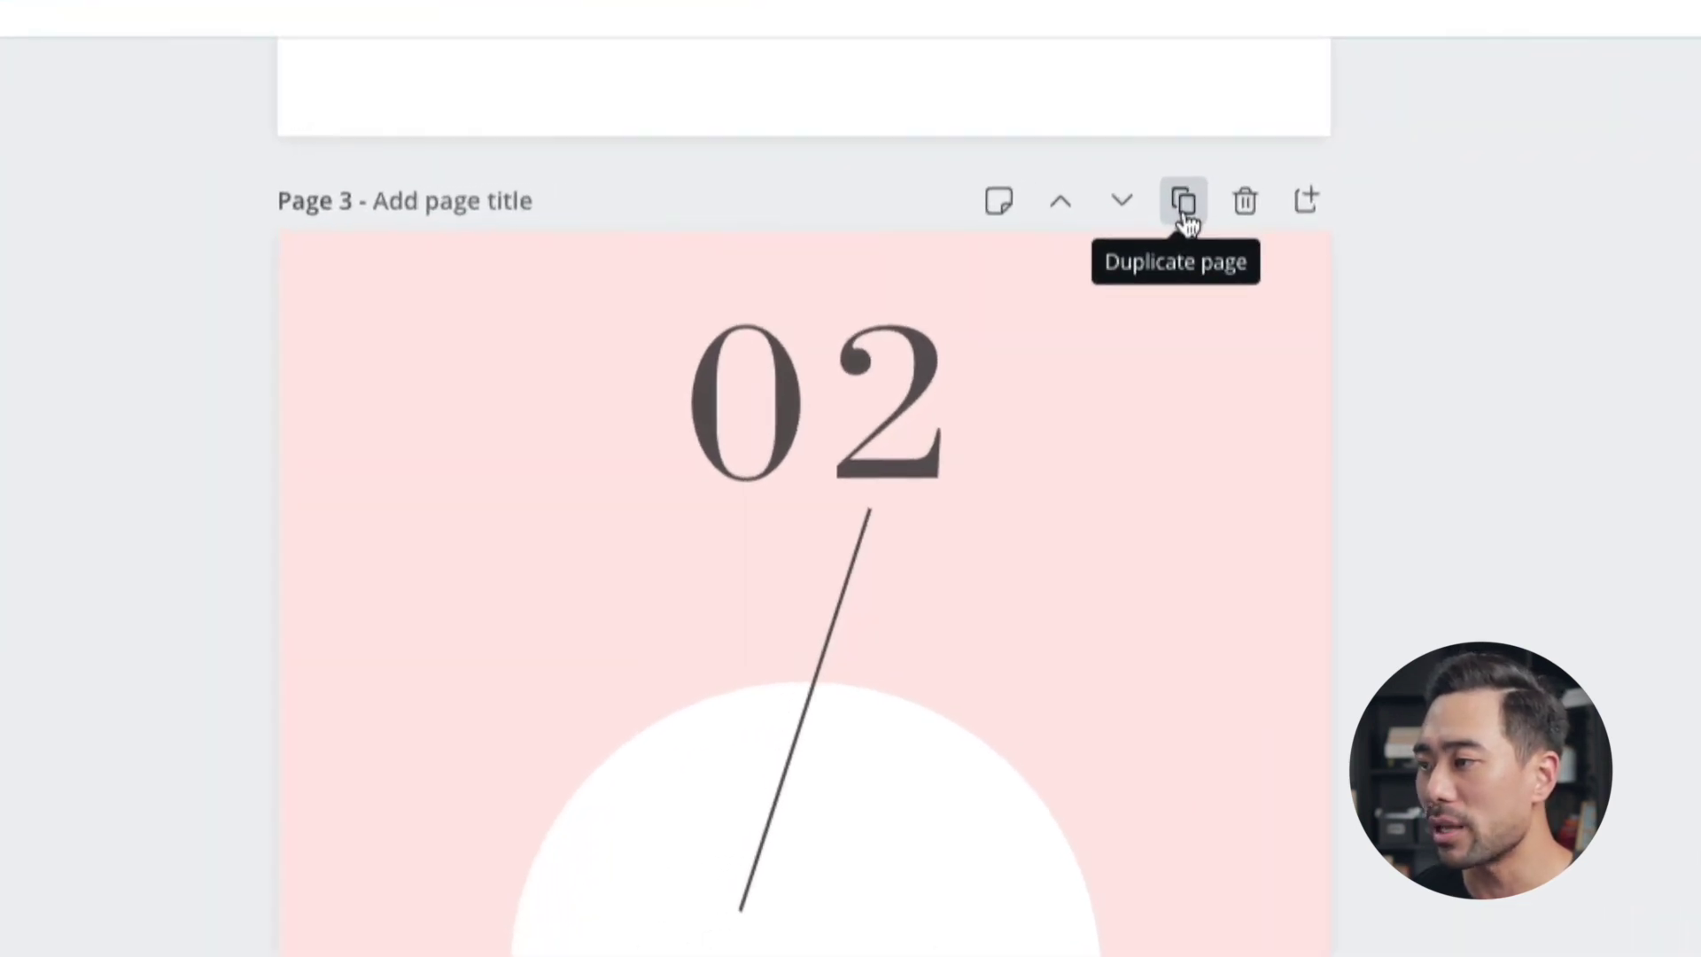
{"action": "left_click", "coordinate": [1182, 211]}
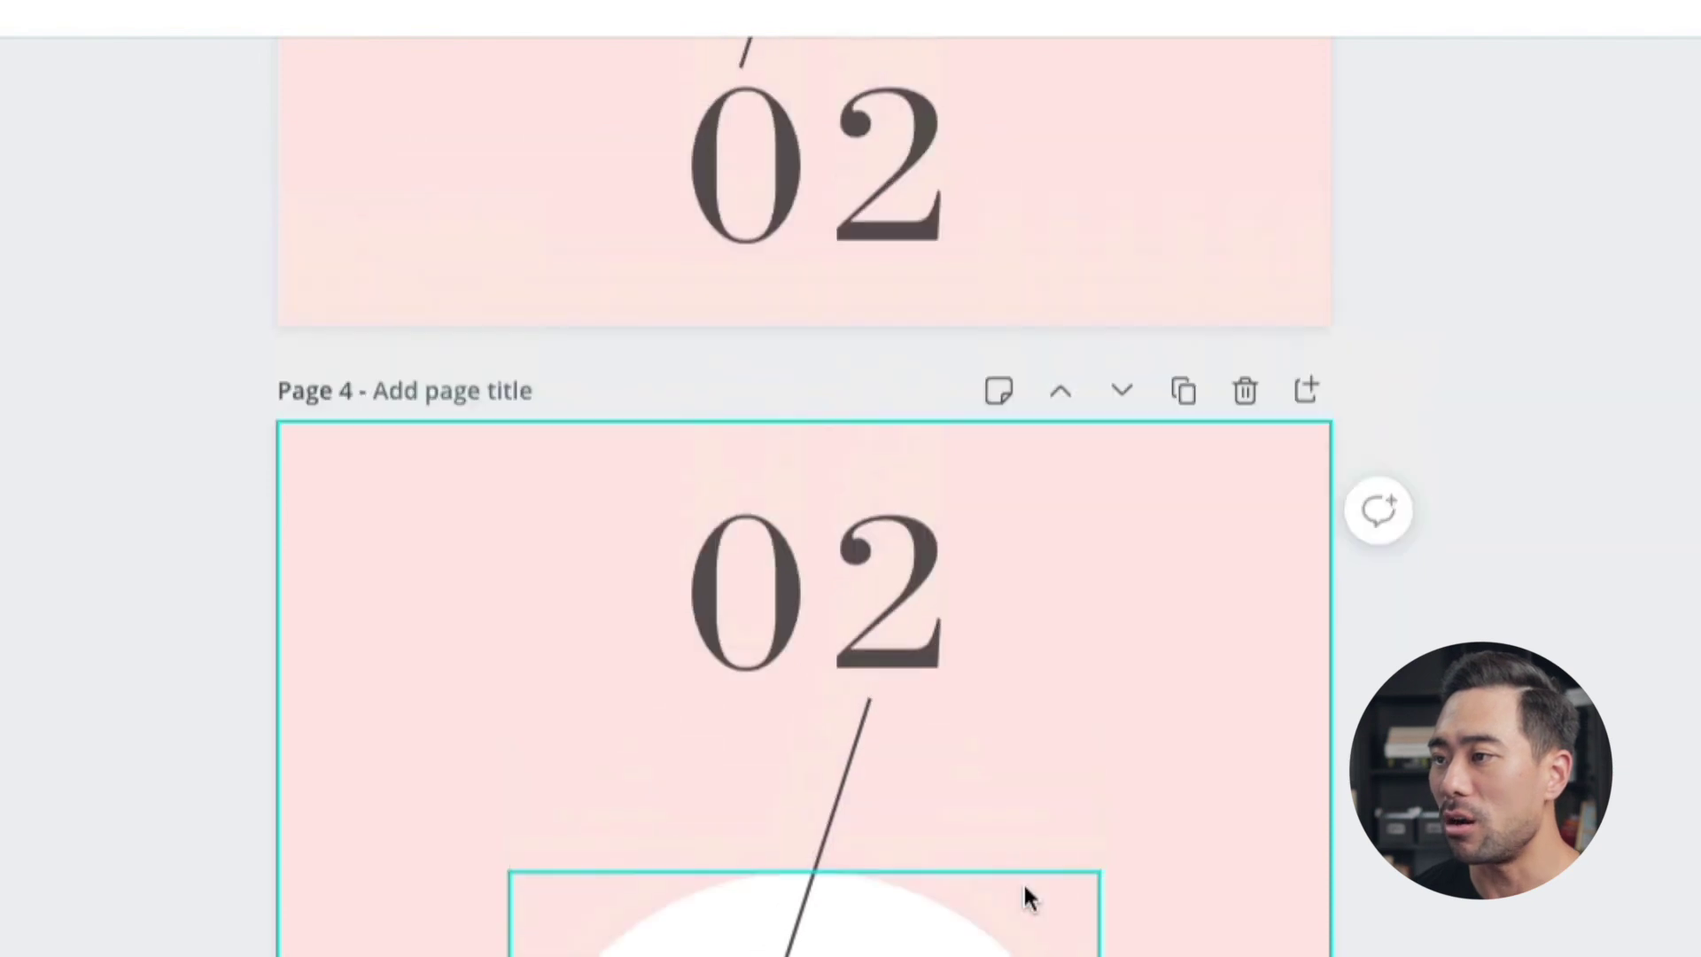
{"action": "scroll", "coordinate": [1023, 881], "scroll_direction": "up", "scroll_amount": 4}
{"action": "scroll", "coordinate": [1023, 881], "scroll_direction": "down", "scroll_amount": 20}
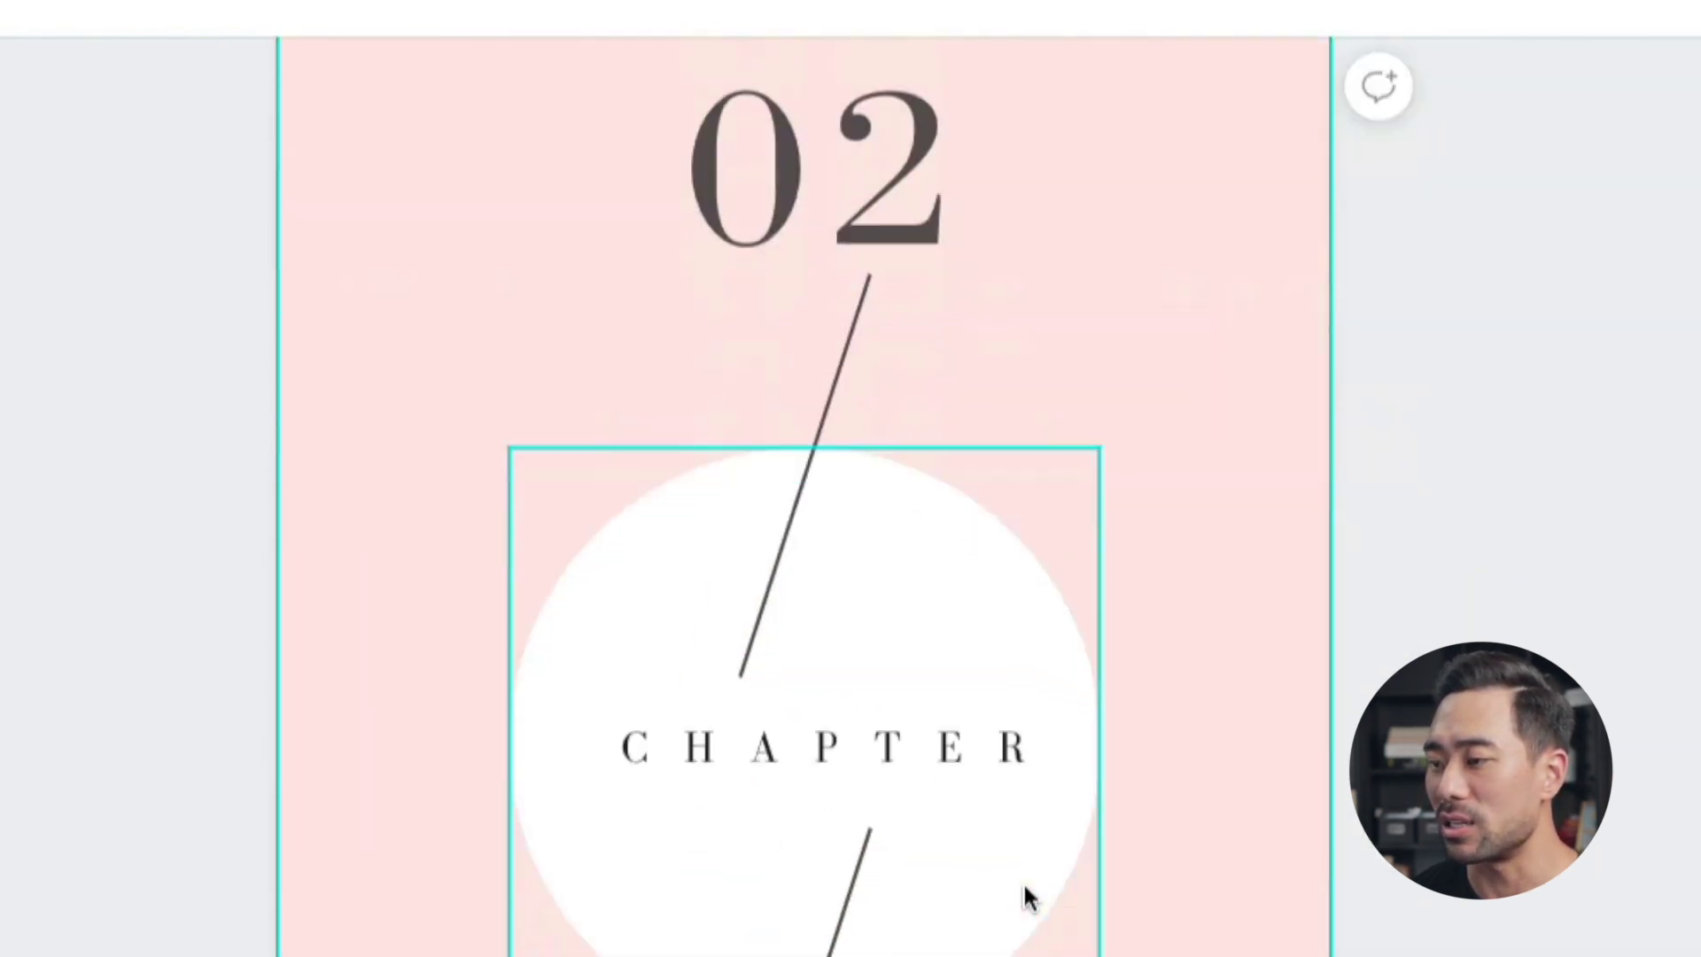
{"action": "scroll", "coordinate": [1023, 880], "scroll_direction": "up", "scroll_amount": 15}
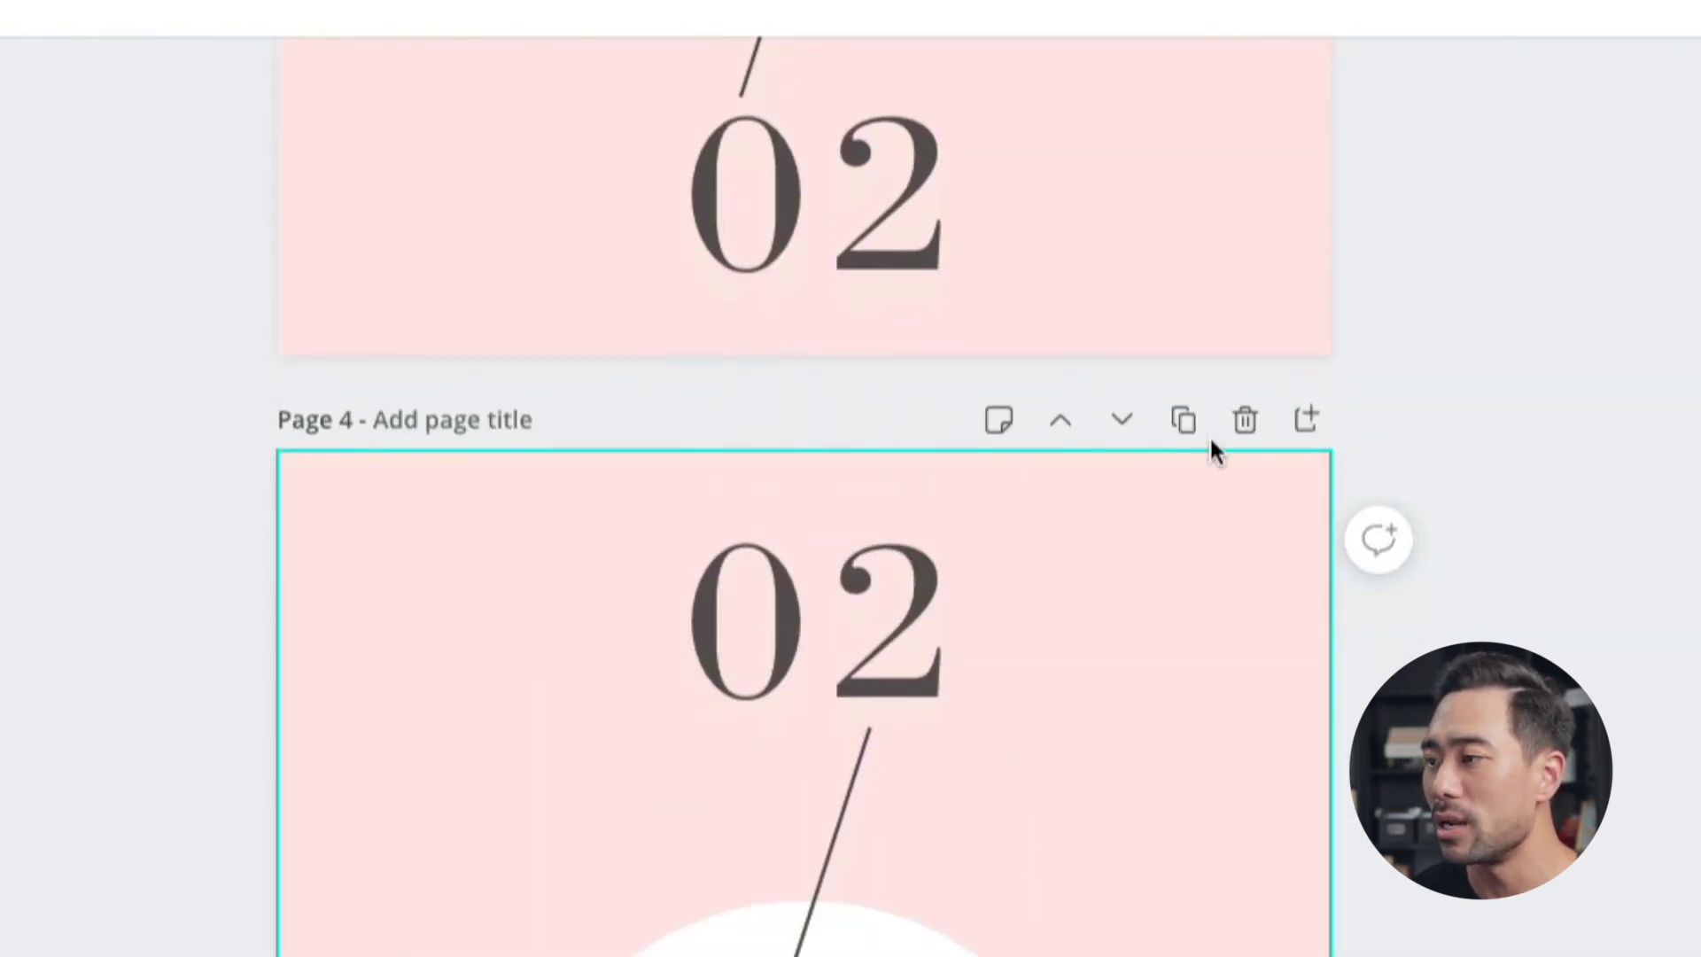
{"action": "left_click", "coordinate": [1121, 424]}
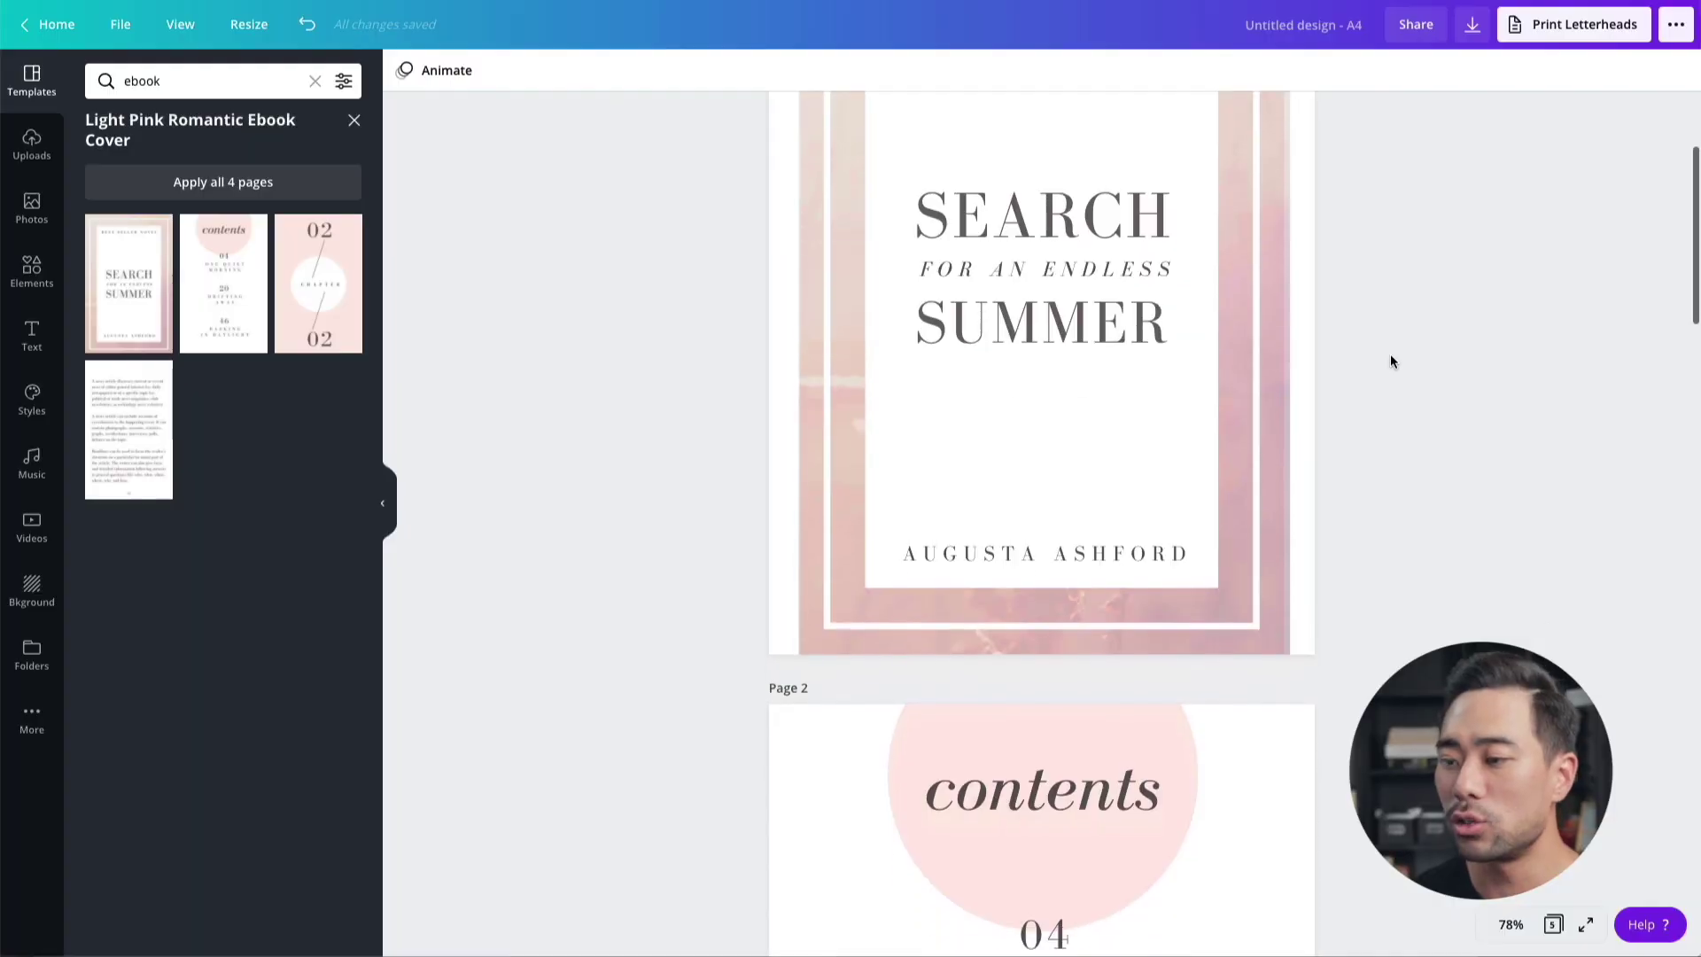
Review the resulting page order from the cover through the contents, chapter and article pages
{"action": "scroll", "coordinate": [1390, 360], "scroll_direction": "down", "scroll_amount": 10}
{"action": "scroll", "coordinate": [1390, 361], "scroll_direction": "down", "scroll_amount": 7}
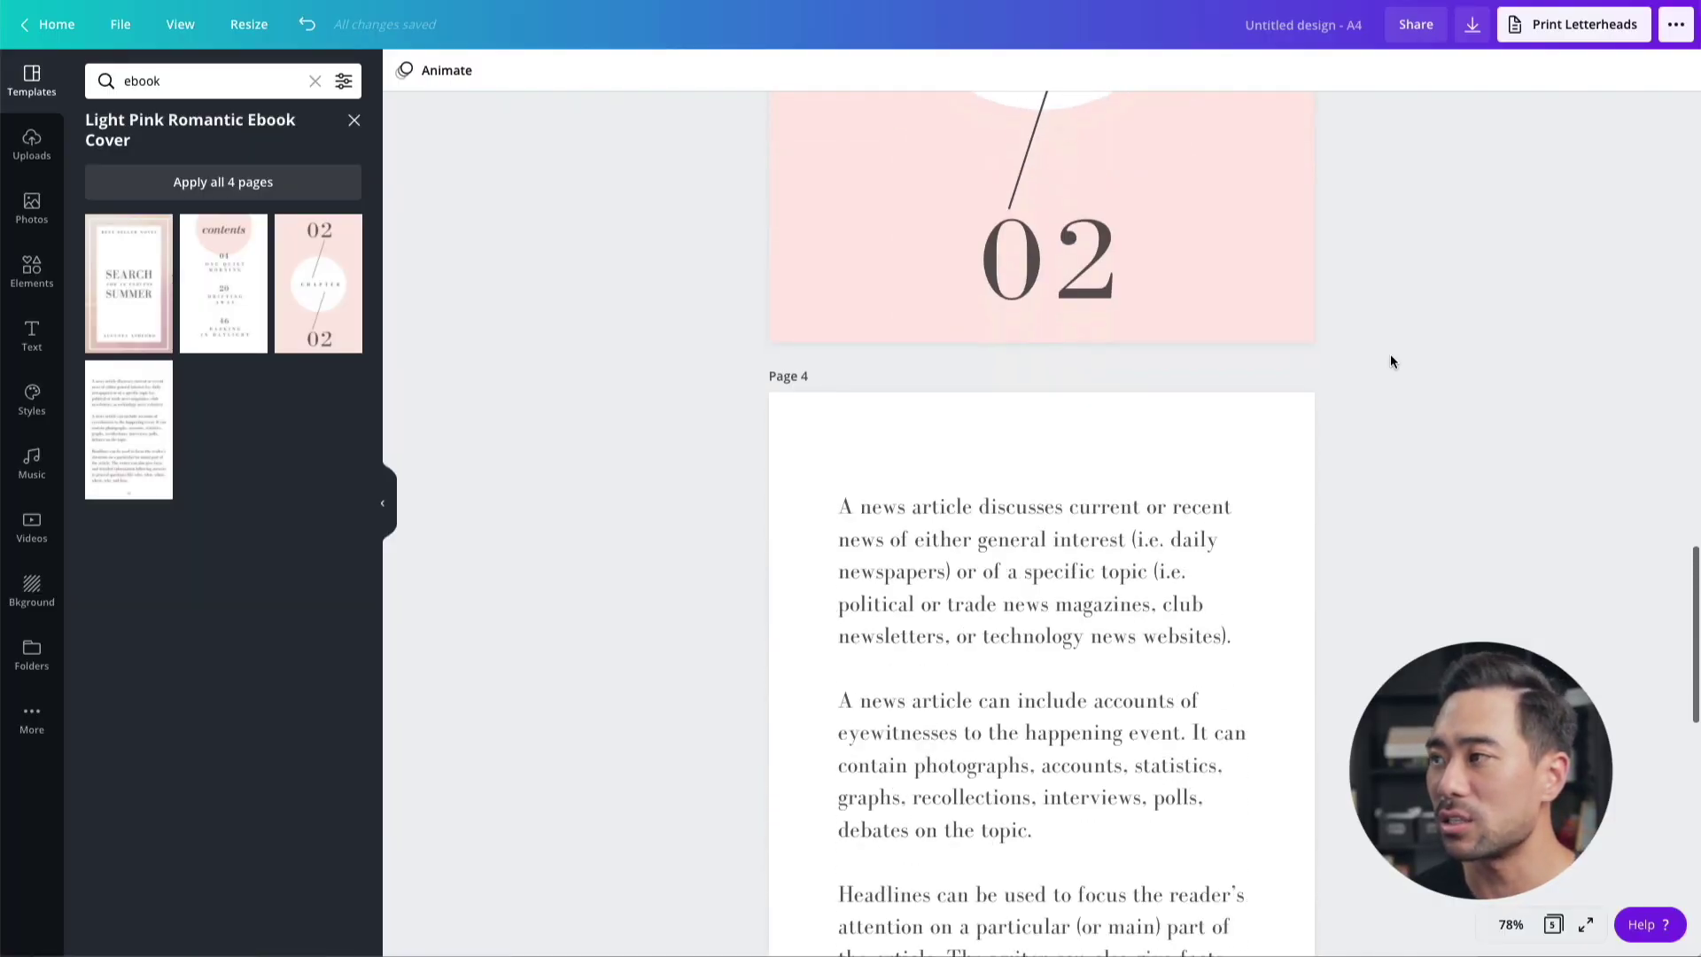
{"action": "scroll", "coordinate": [1390, 361], "scroll_direction": "up", "scroll_amount": 20}
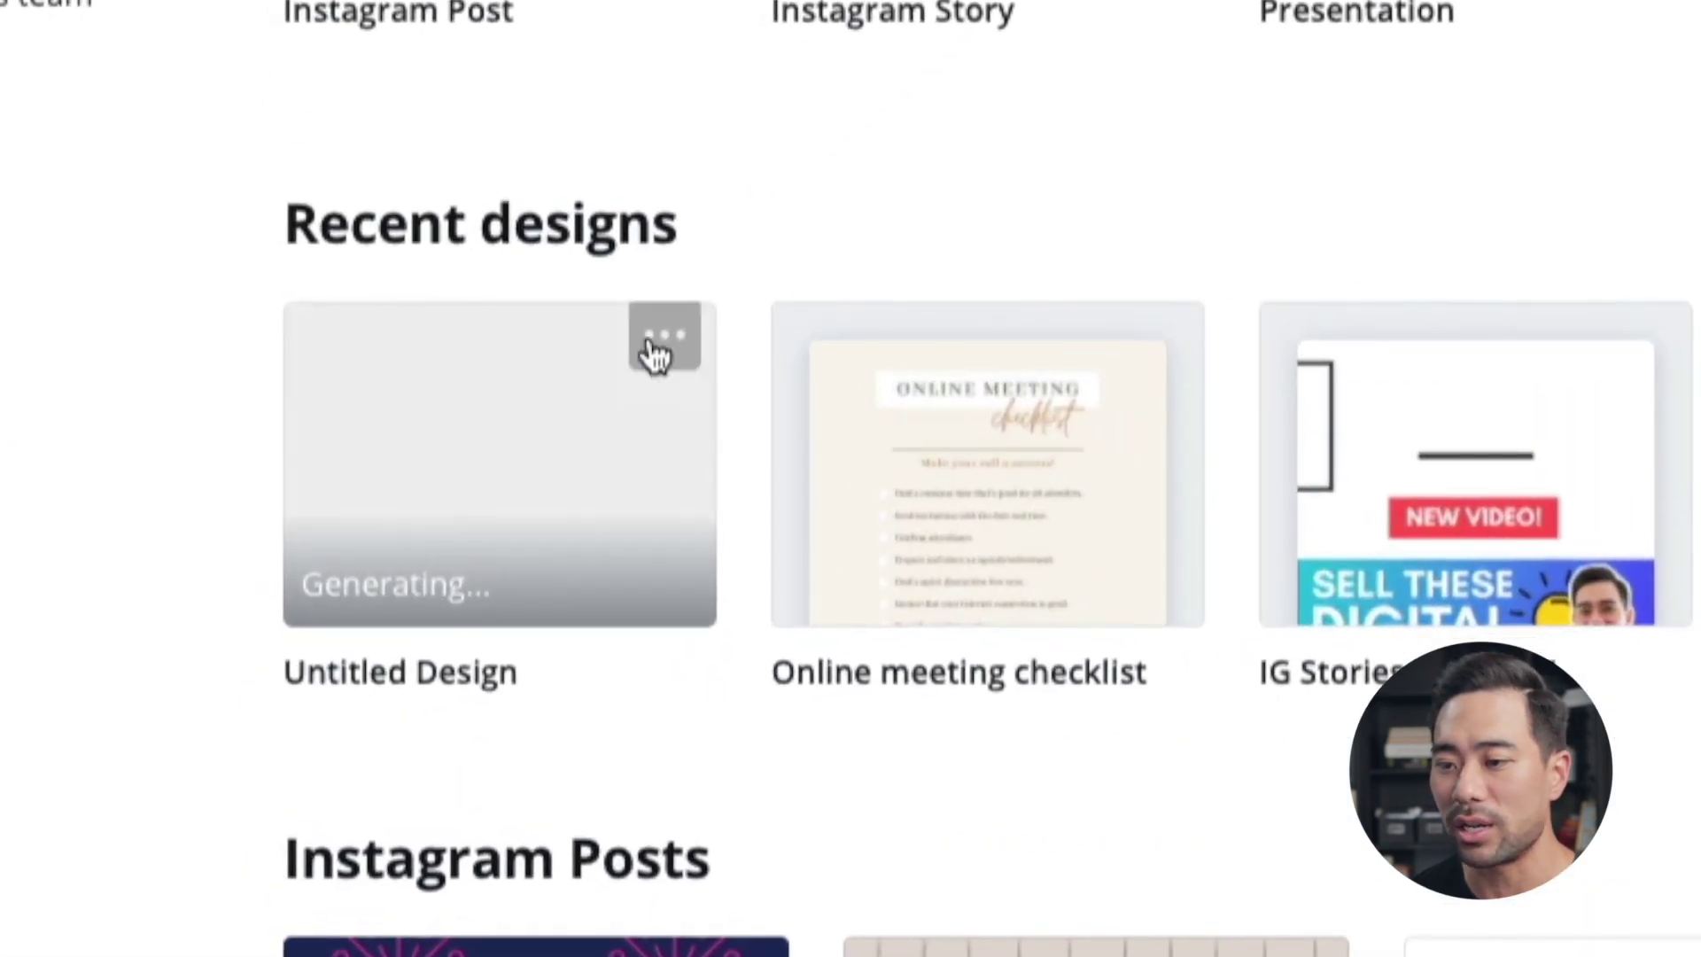
Check the untitled design's options among the recent designs and its download settings for a PDF Print file of all pages
{"action": "left_click", "coordinate": [671, 373]}
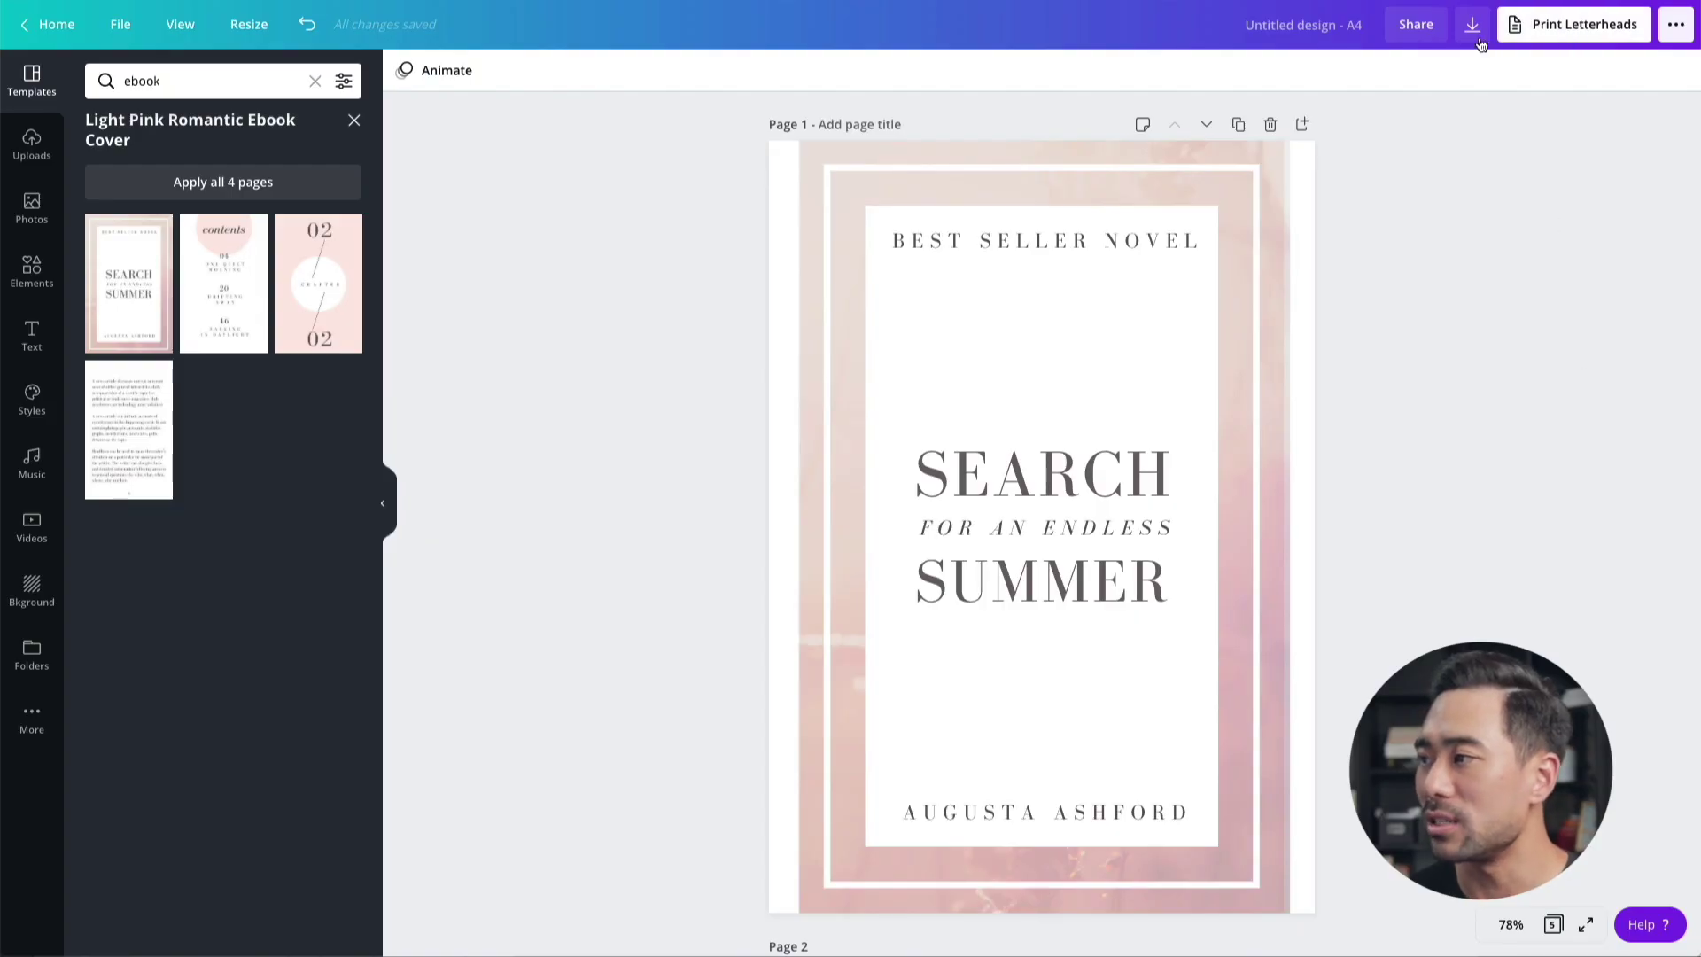
{"action": "left_click", "coordinate": [1475, 35]}
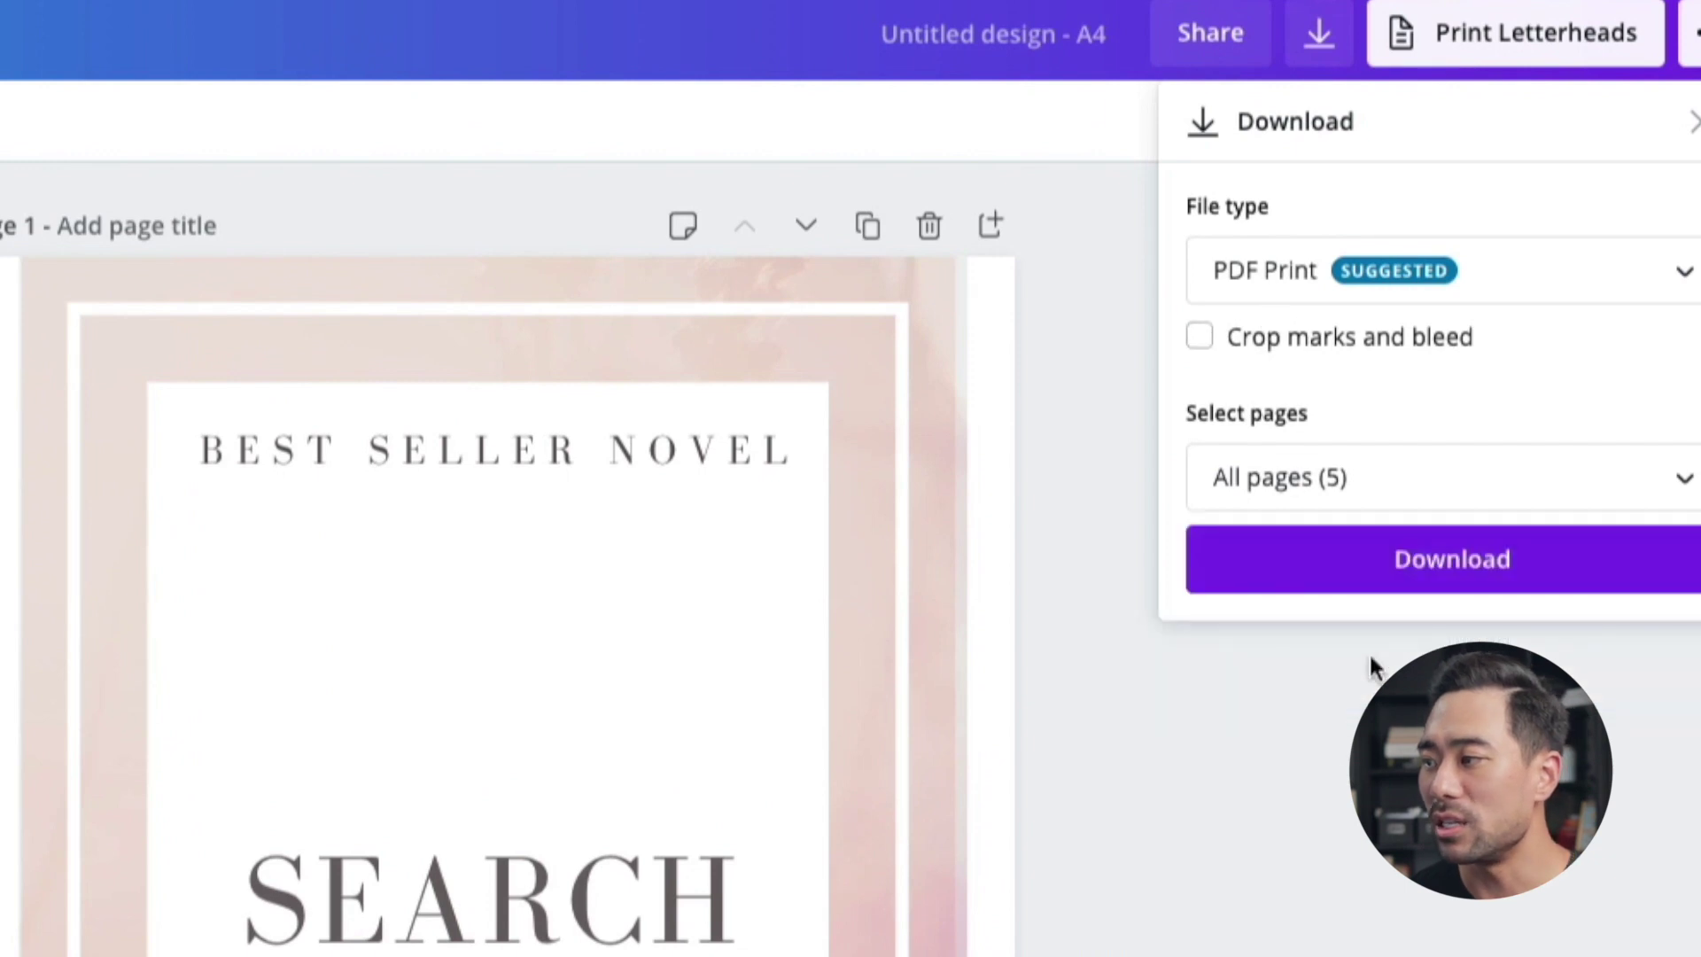
{"action": "left_click", "coordinate": [1374, 668]}
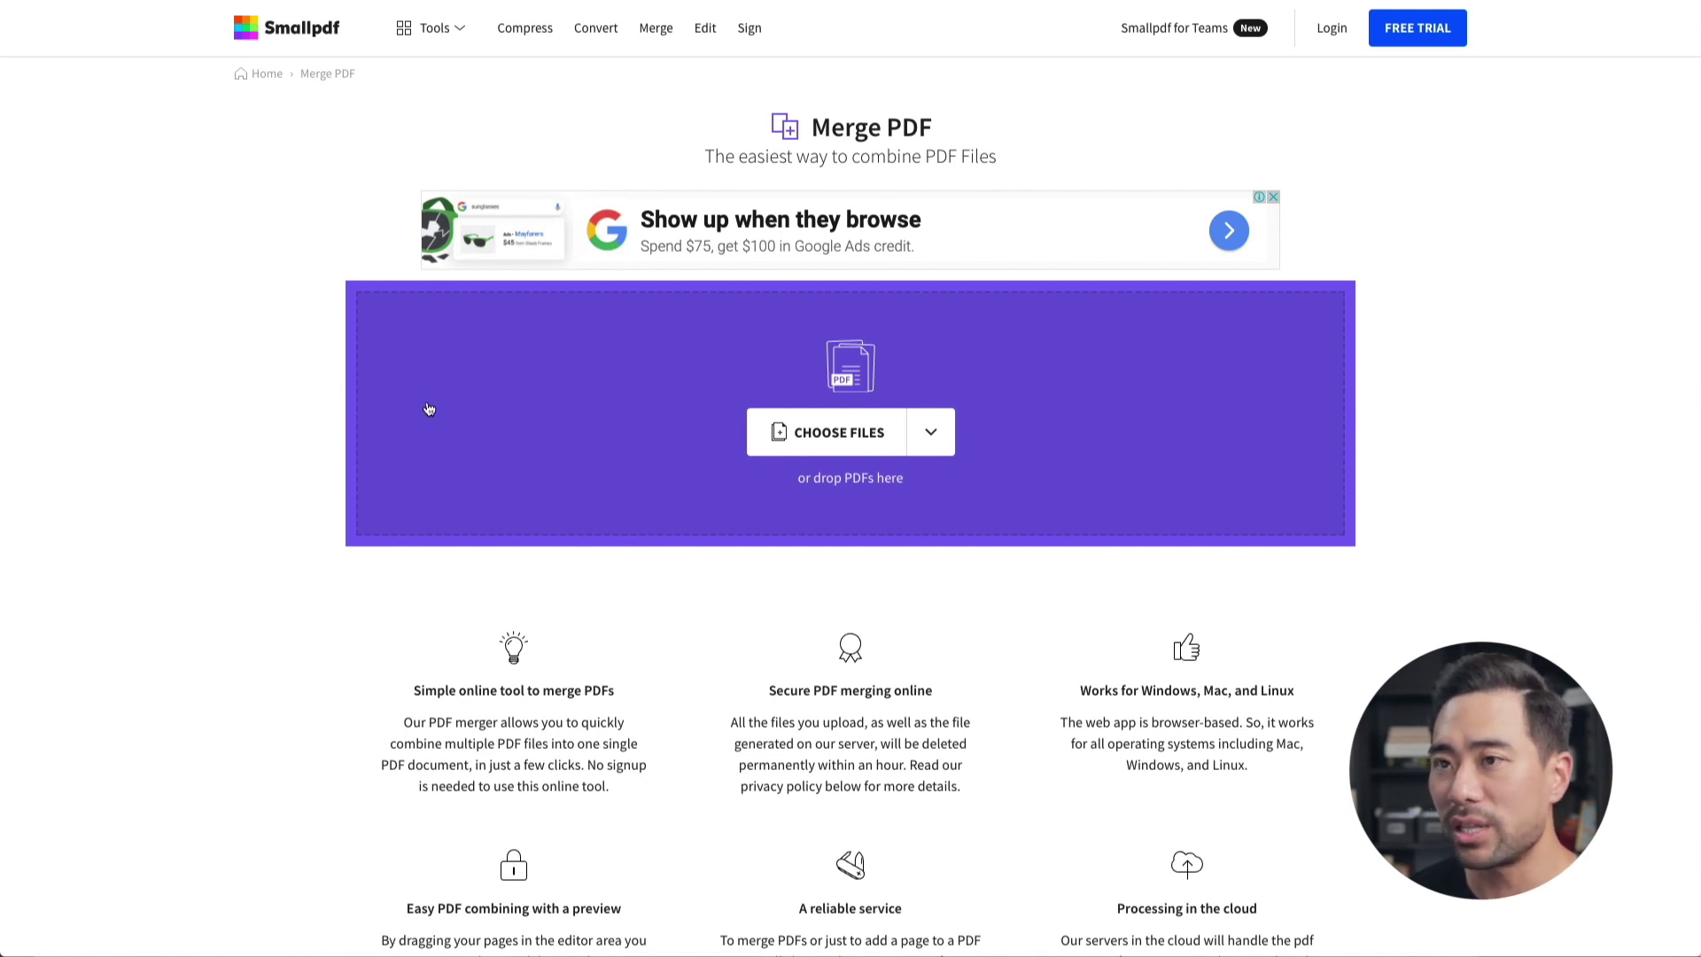
Switch to Smallpdf and open the Merge PDF tool from its home page
{"action": "left_click", "coordinate": [267, 74]}
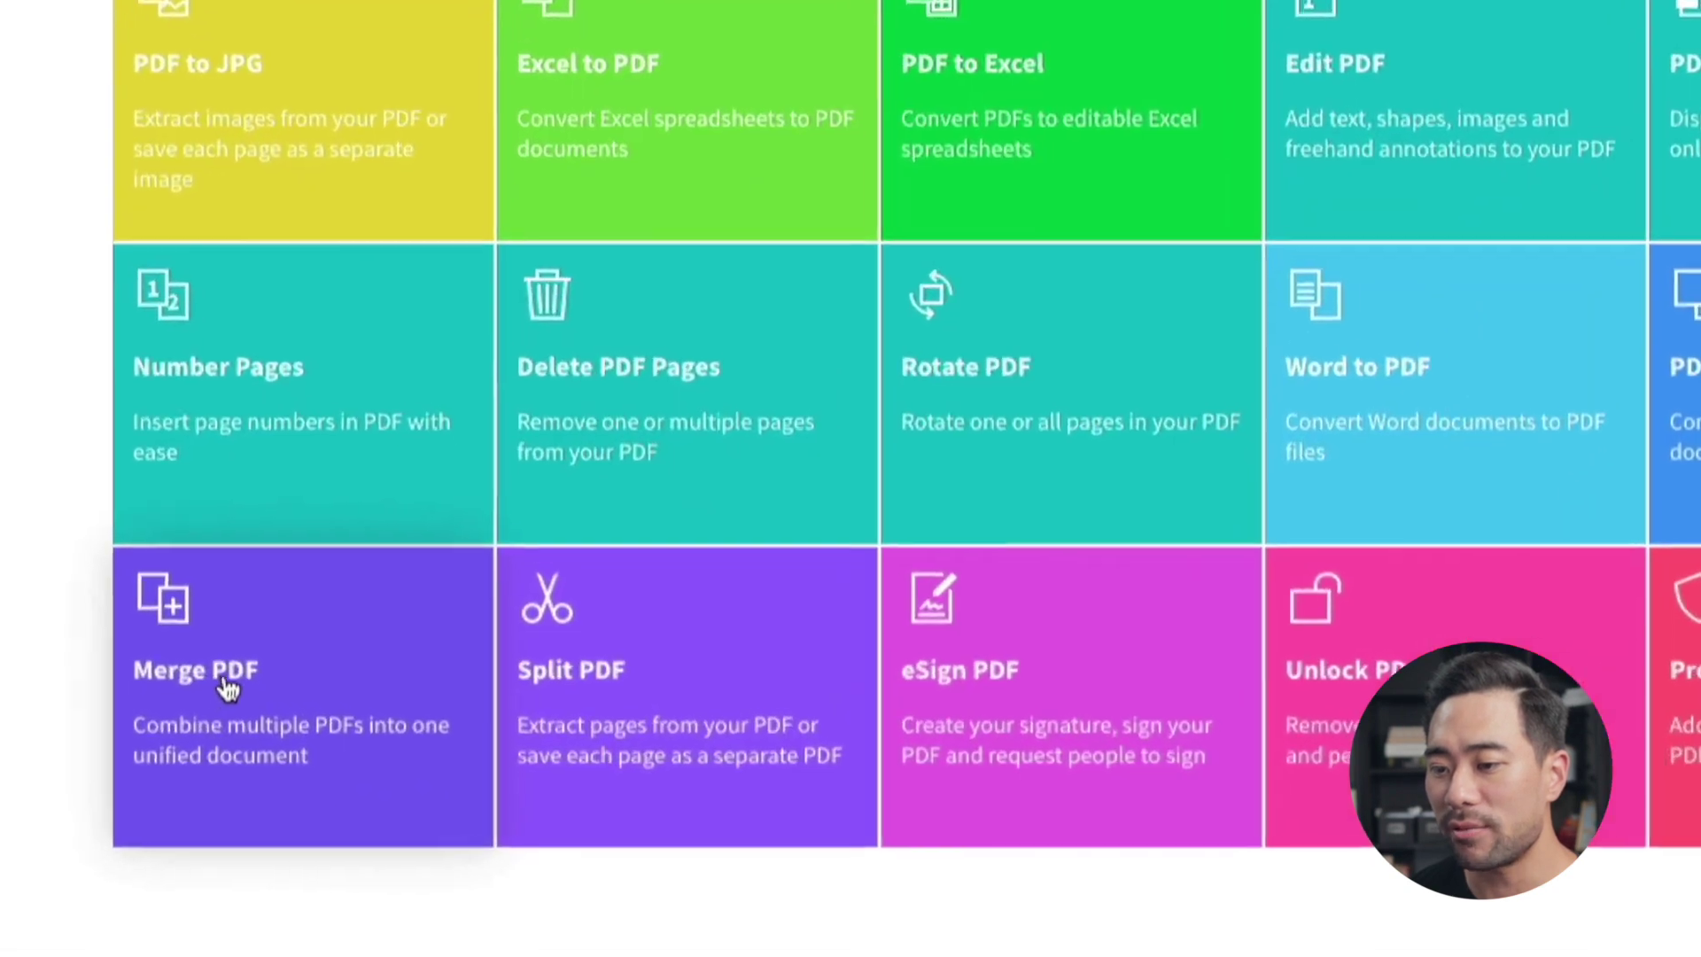
{"action": "left_click", "coordinate": [413, 716]}
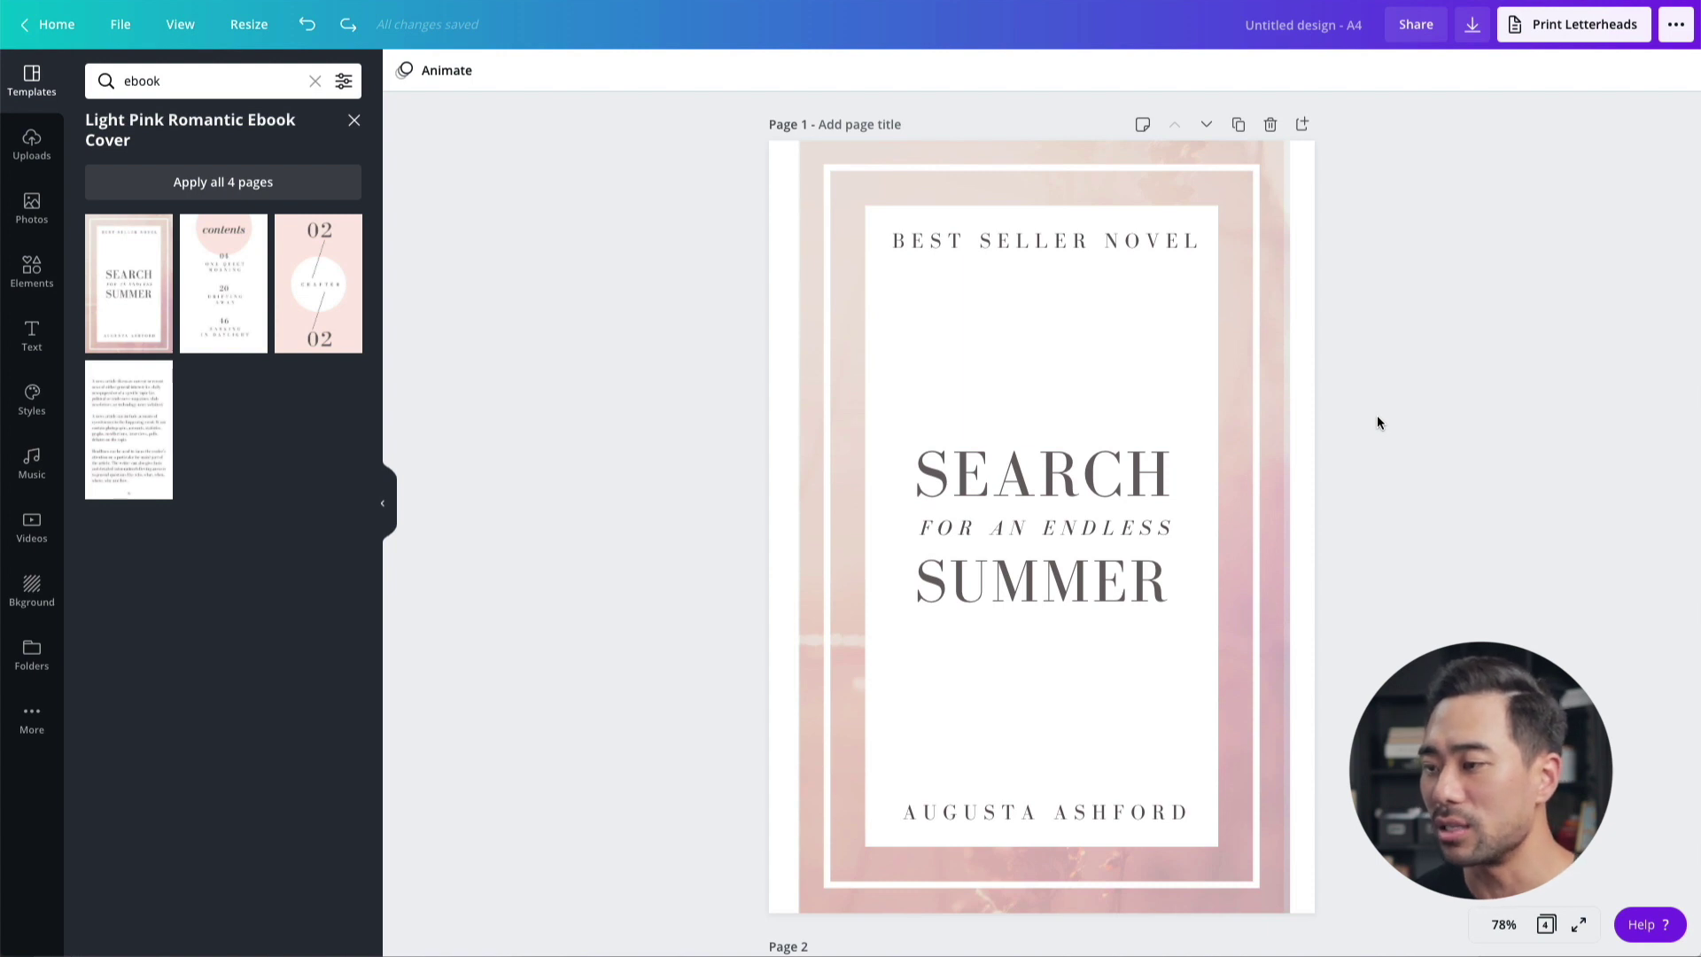
Replace the cover's title word SEARCH with BLOGGING 101 and move the text up, clear of the lines below it
{"action": "left_click", "coordinate": [1141, 484]}
{"action": "double_click", "coordinate": [1088, 493]}
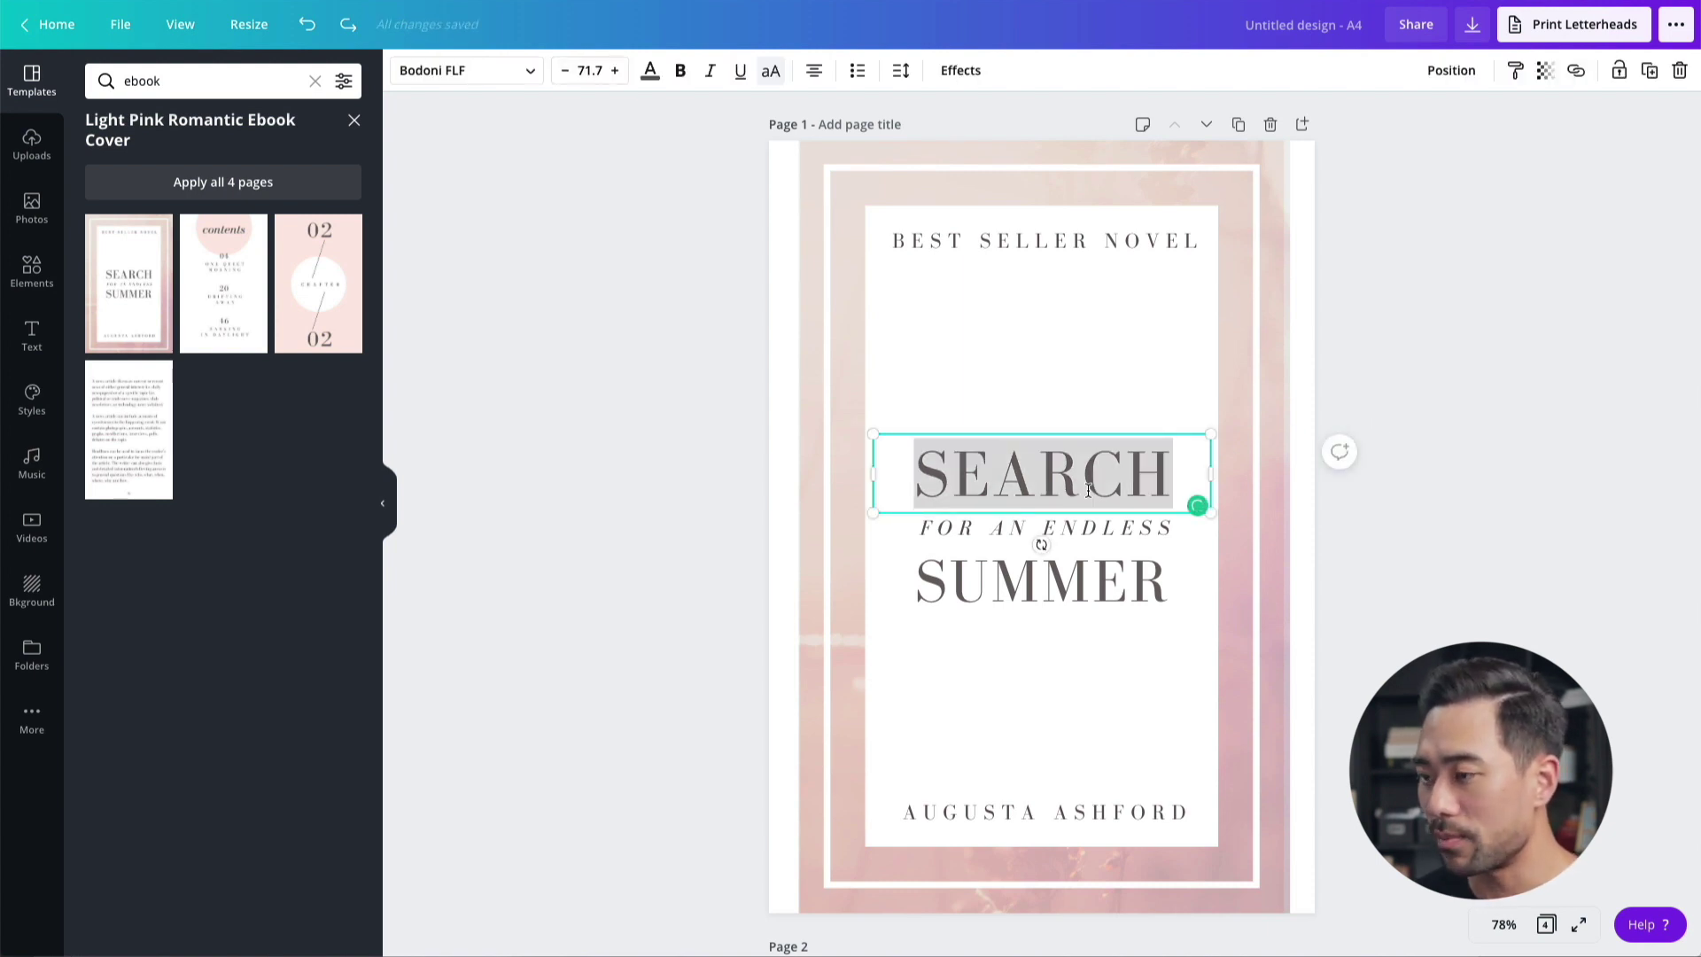
{"action": "type", "text": "BLOGGING"}
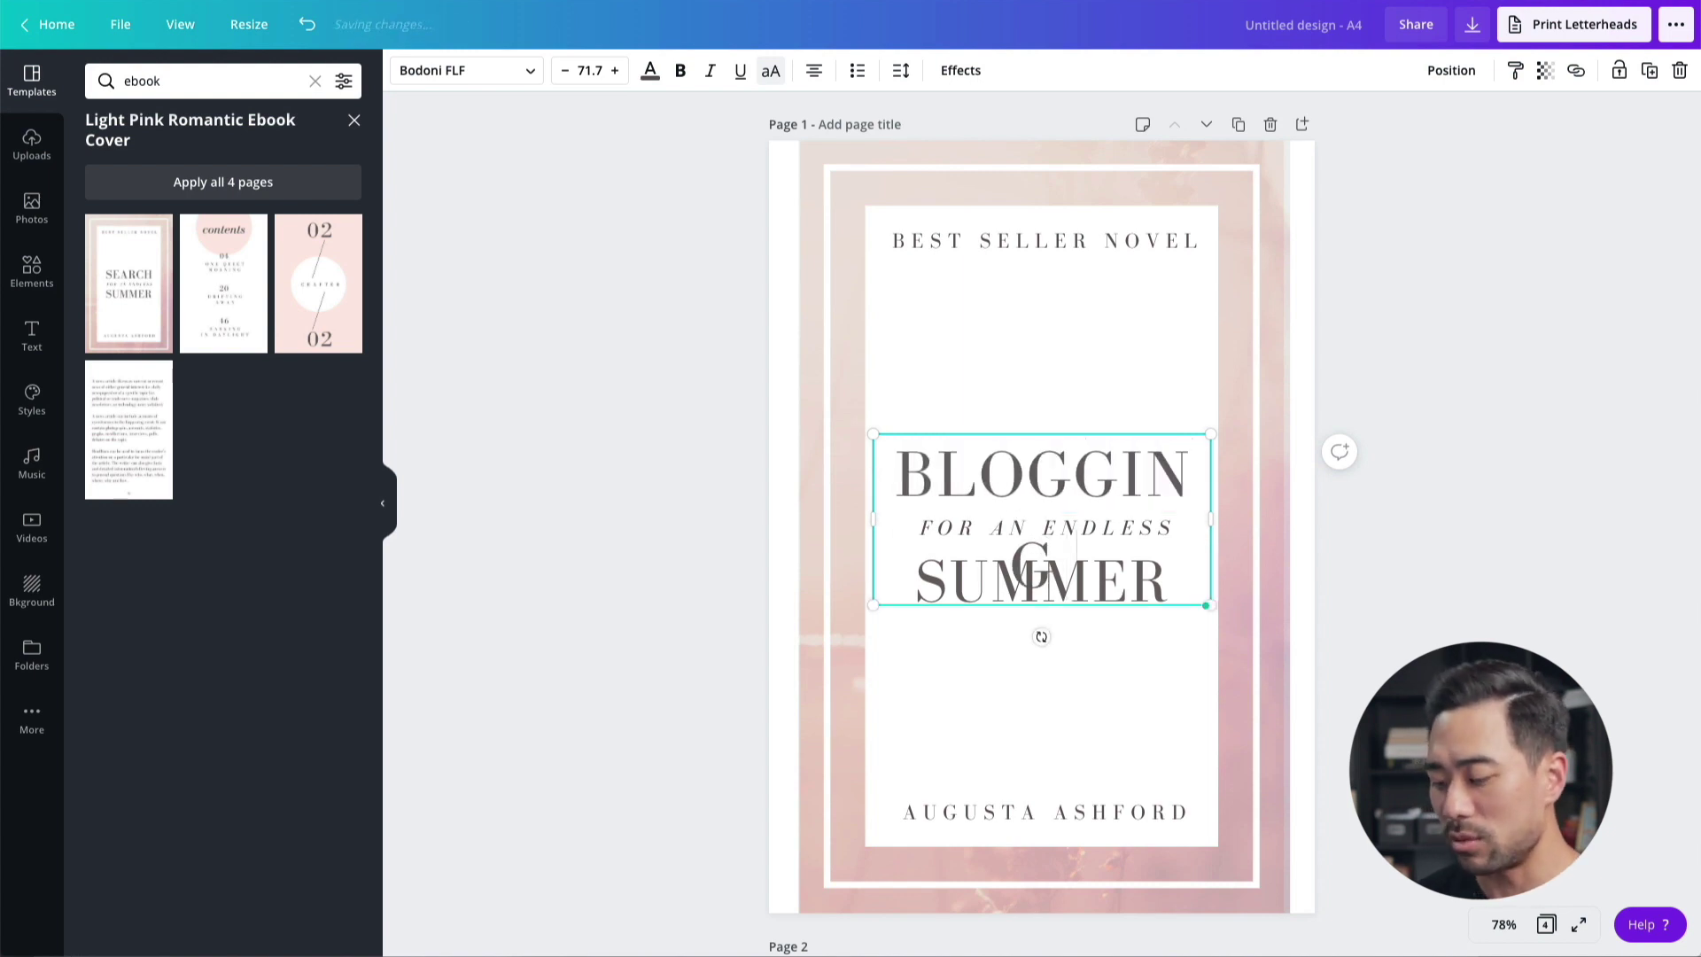
{"action": "type", "text": " 101"}
{"action": "left_click", "coordinate": [1300, 595]}
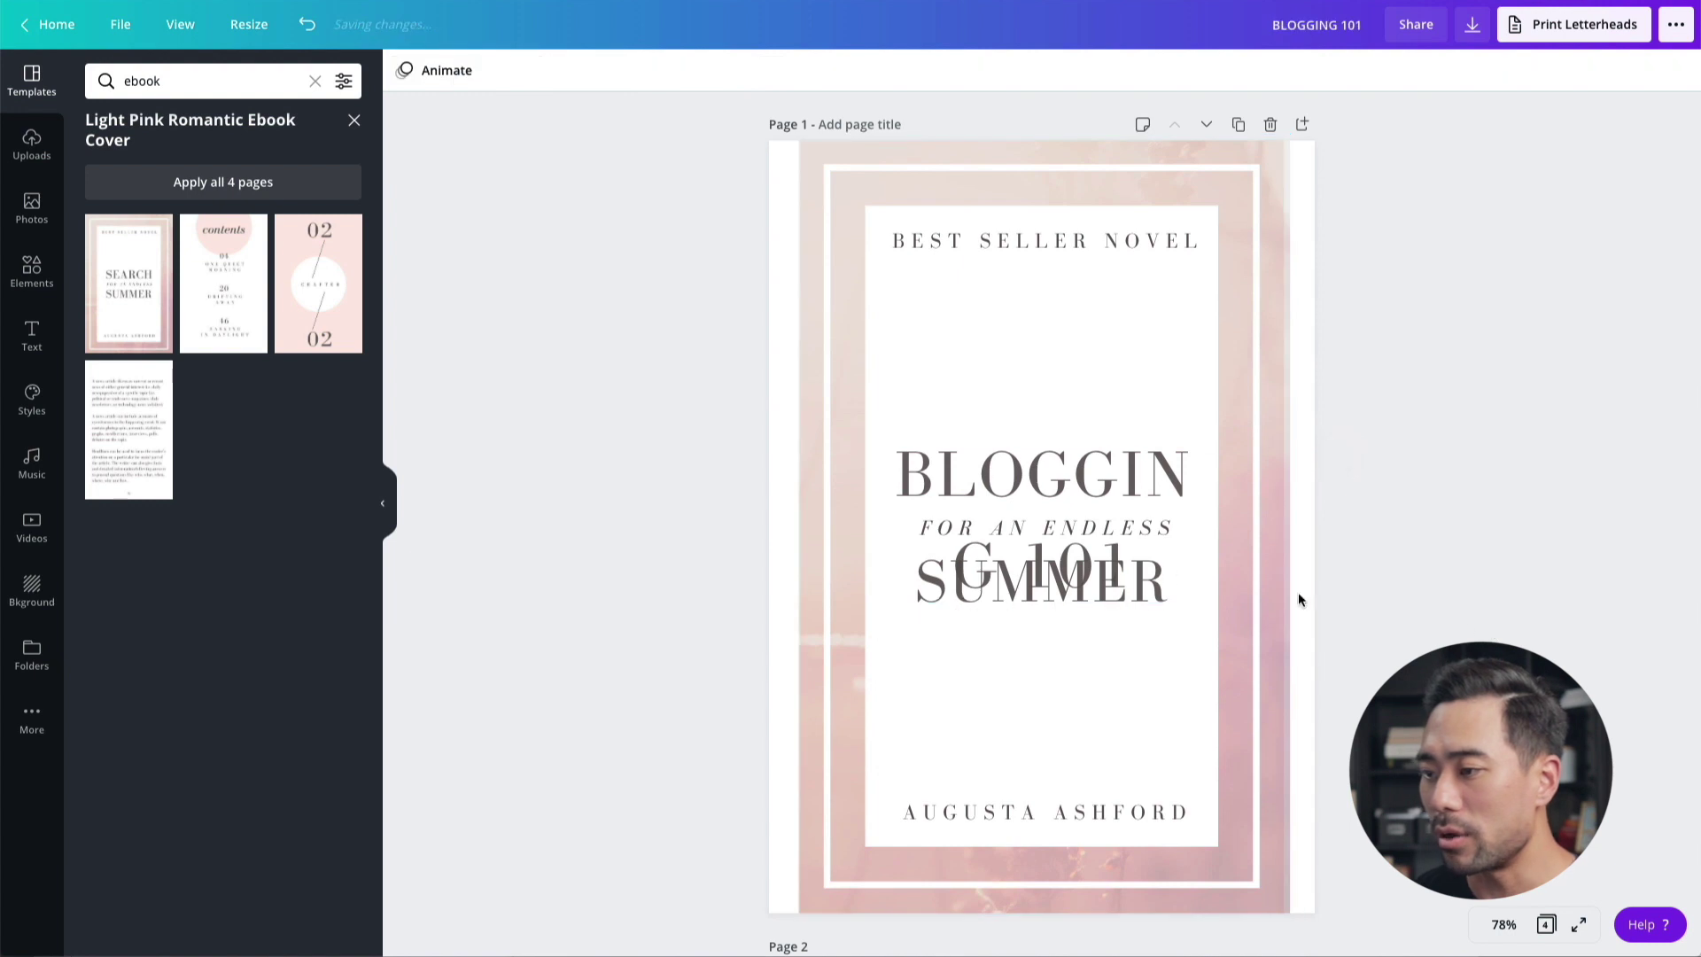
{"action": "left_click_drag", "start_coordinate": [1093, 479], "coordinate": [1092, 373]}
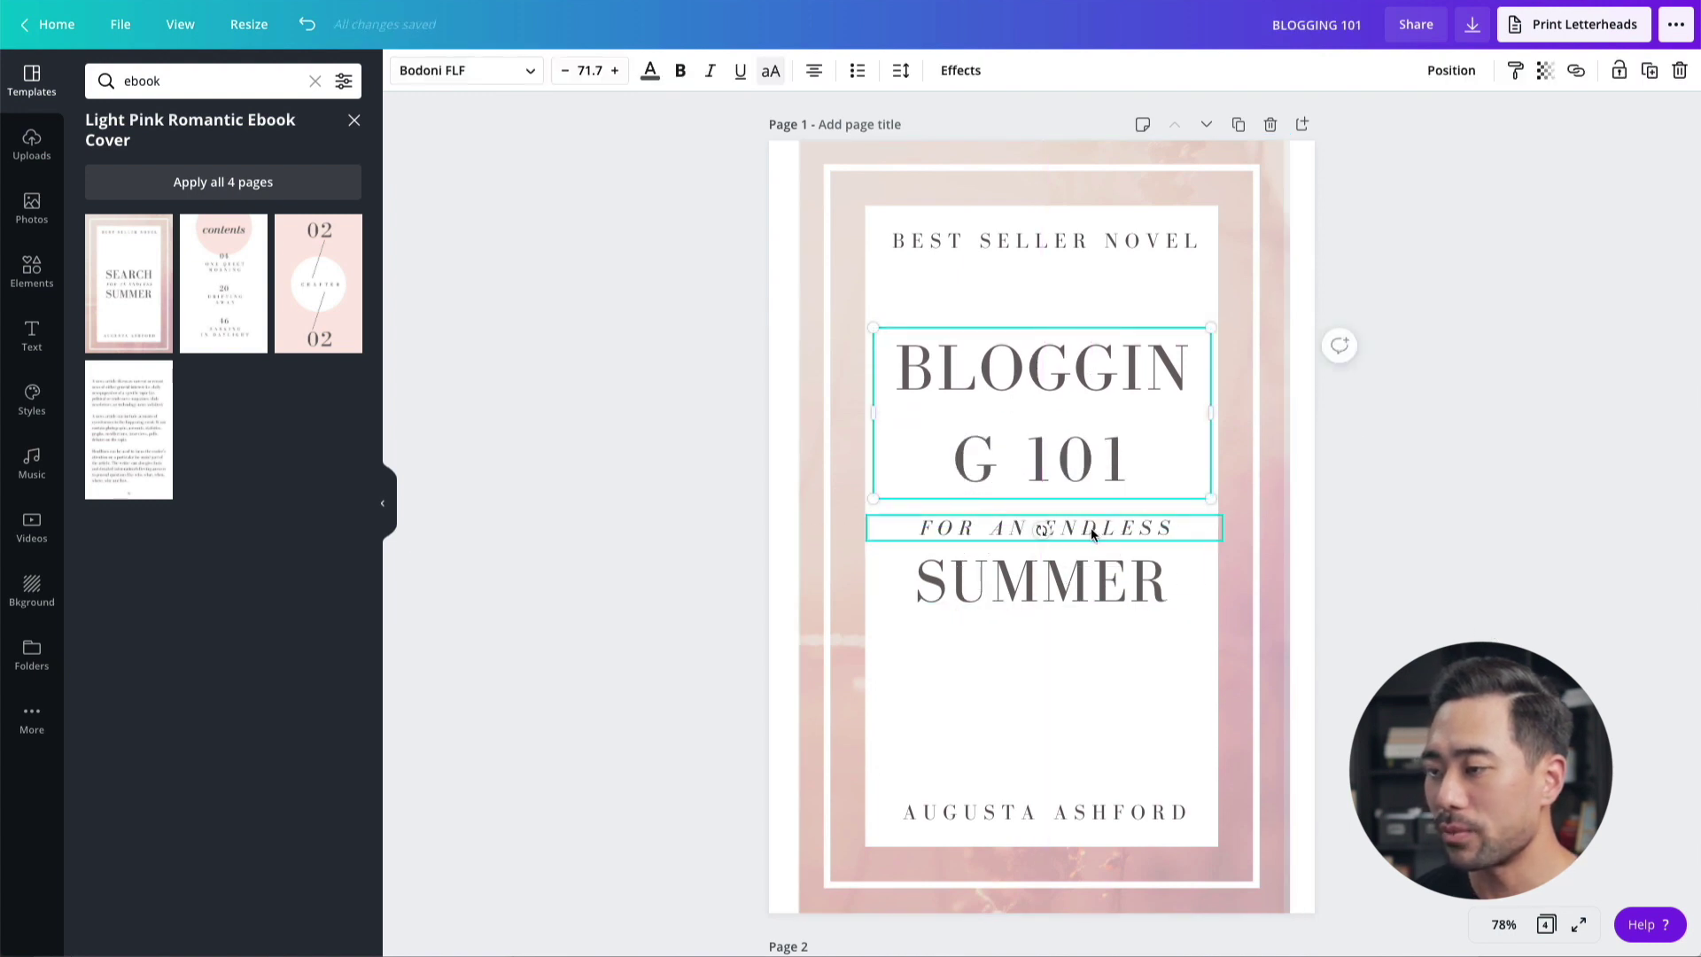
Delete the FOR AN ENDLESS and SUMMER text lines from the cover
{"action": "left_click", "coordinate": [1060, 535]}
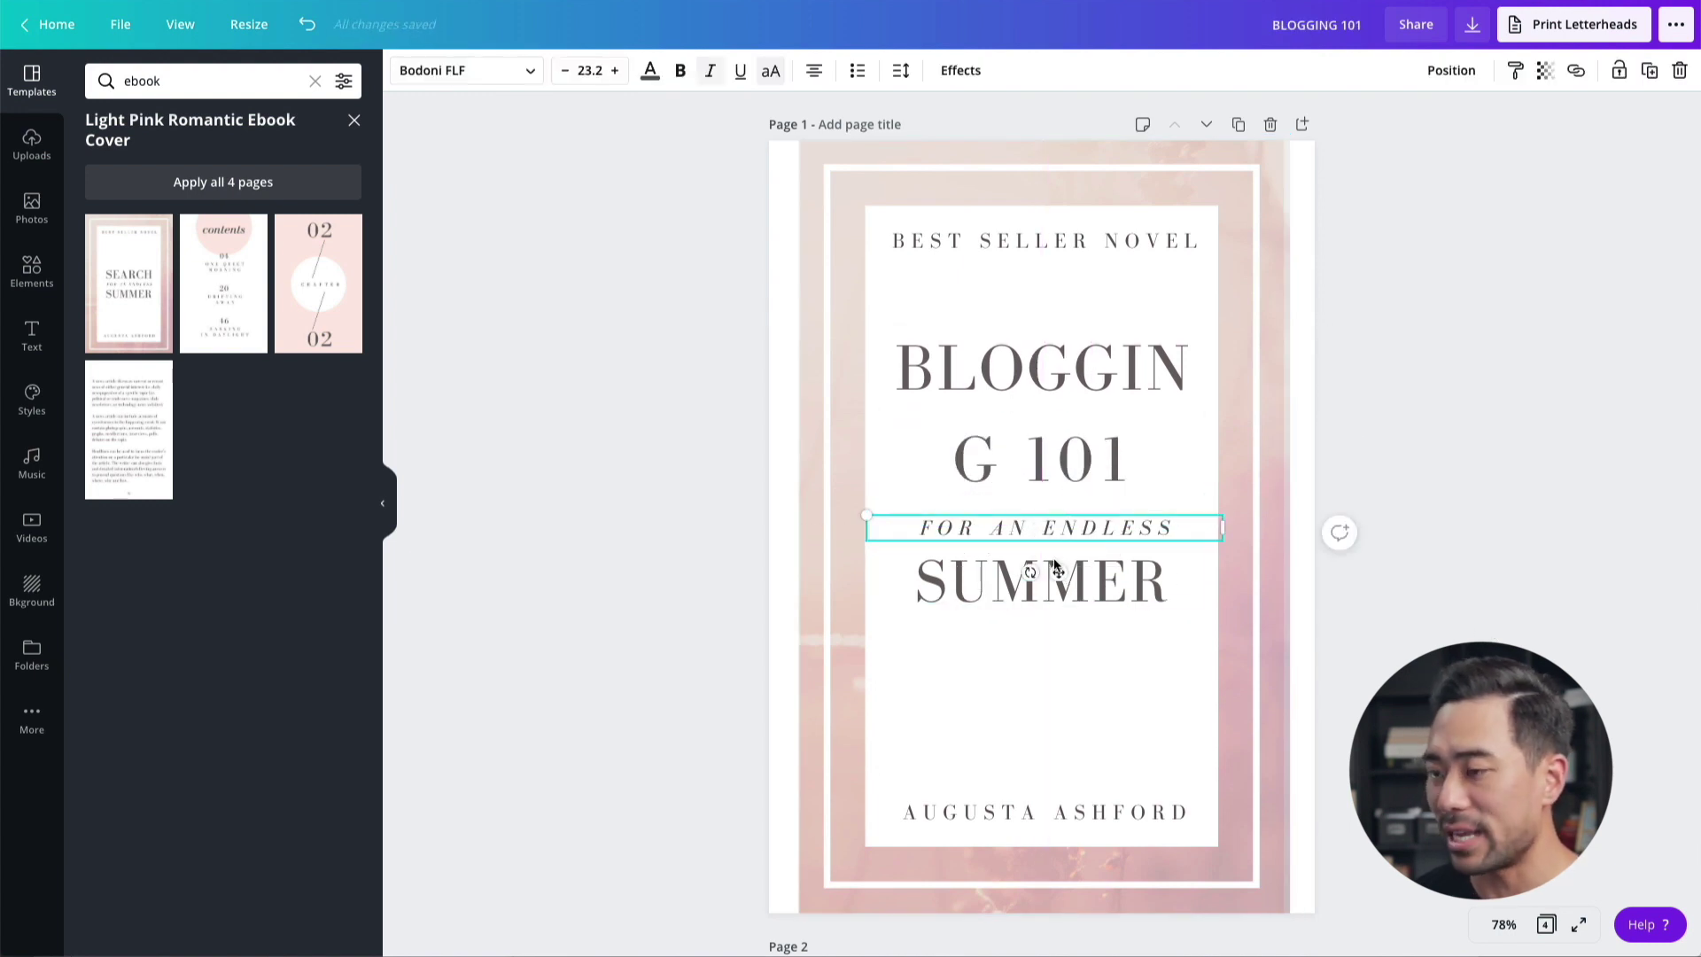
{"action": "key", "text": "Delete"}
{"action": "left_click", "coordinate": [1060, 591]}
{"action": "key", "text": "Delete"}
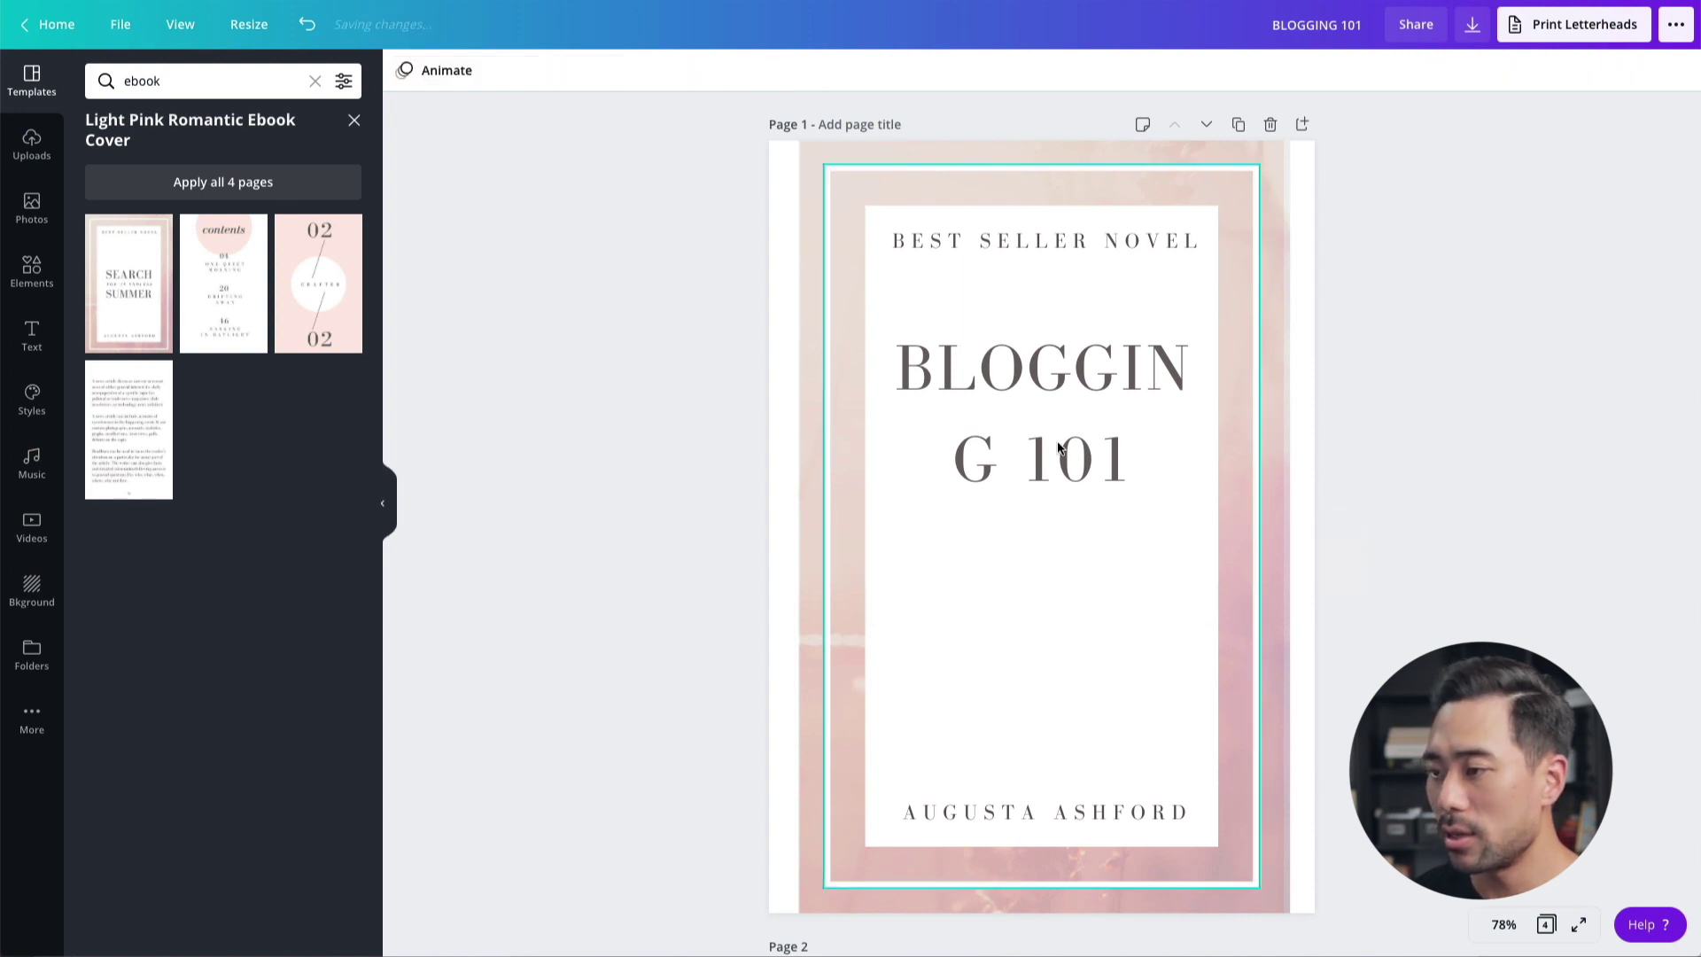
Reduce the BLOGGING 101 title's font size to 63.7 and move the title to the centre of the cover page
{"action": "left_click", "coordinate": [1052, 434]}
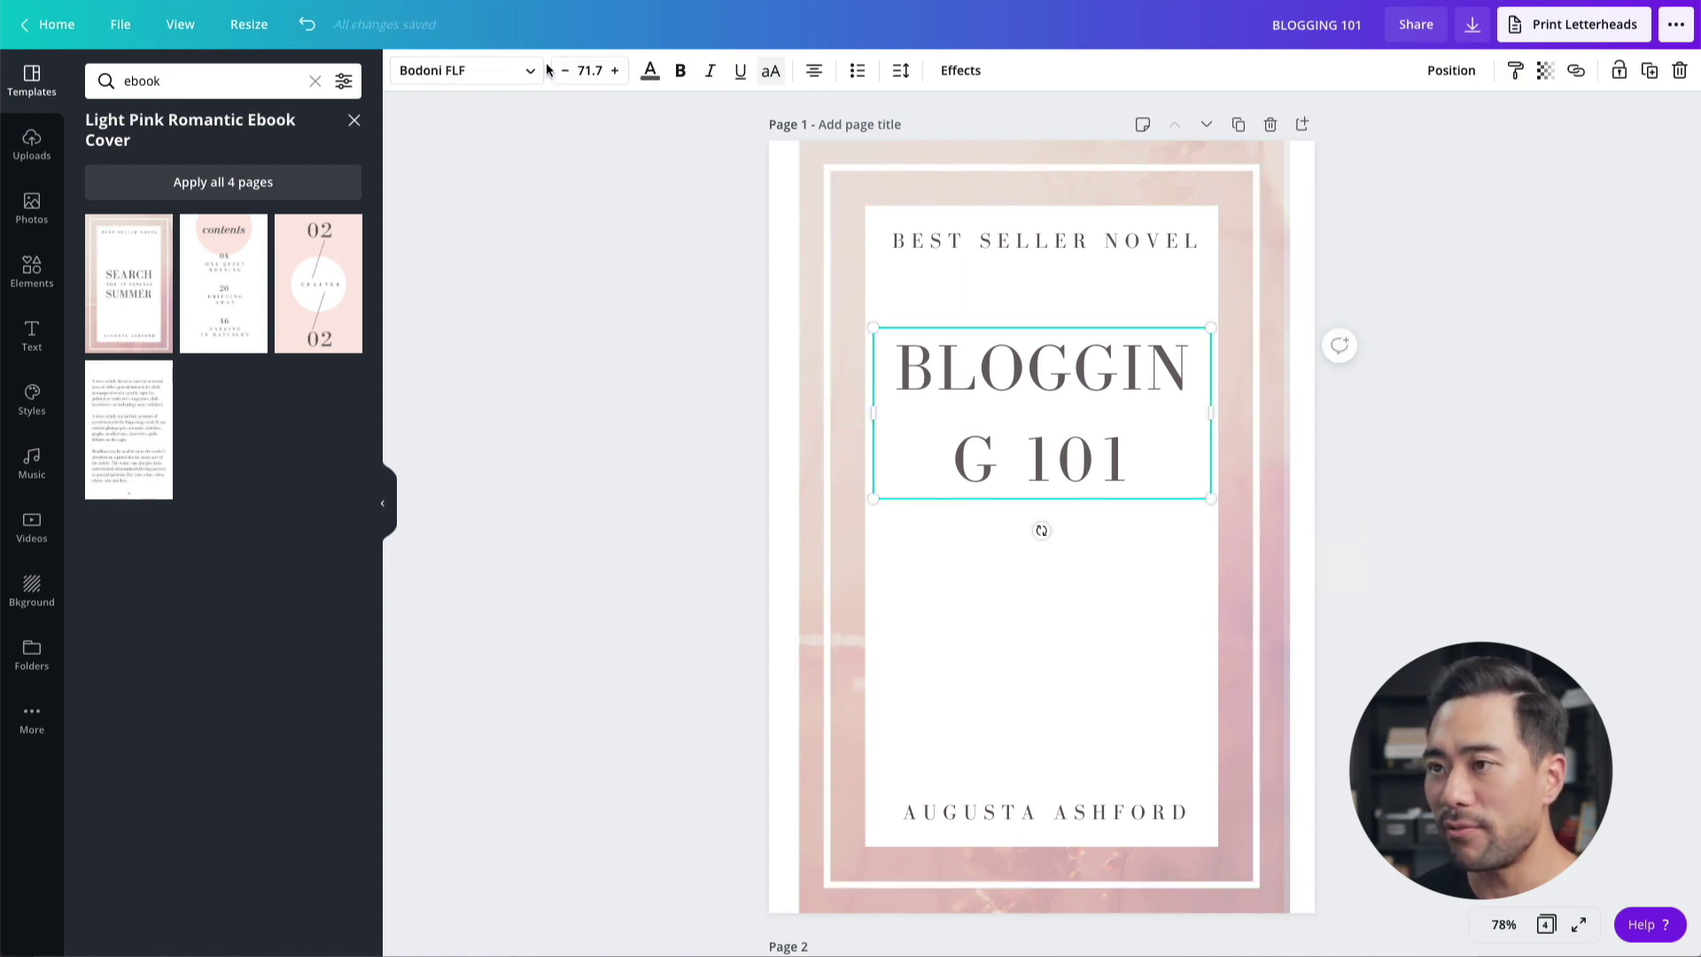
{"action": "double_click", "coordinate": [1039, 461]}
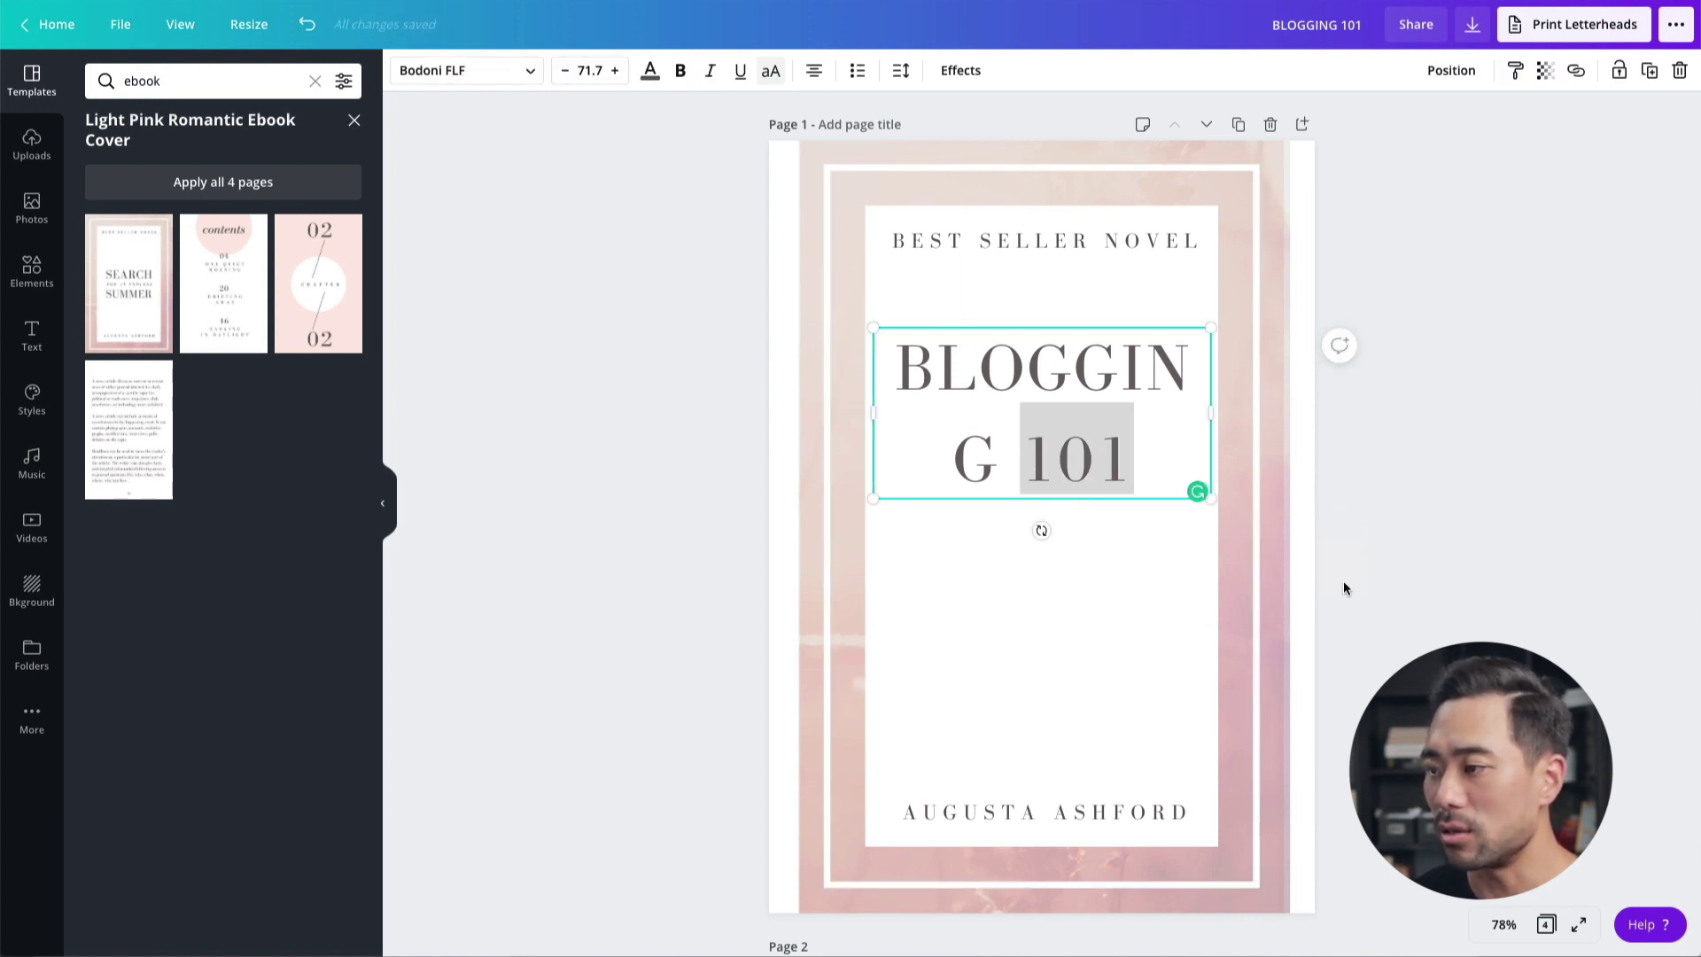
{"action": "left_click", "coordinate": [1480, 577]}
{"action": "left_click", "coordinate": [1084, 467]}
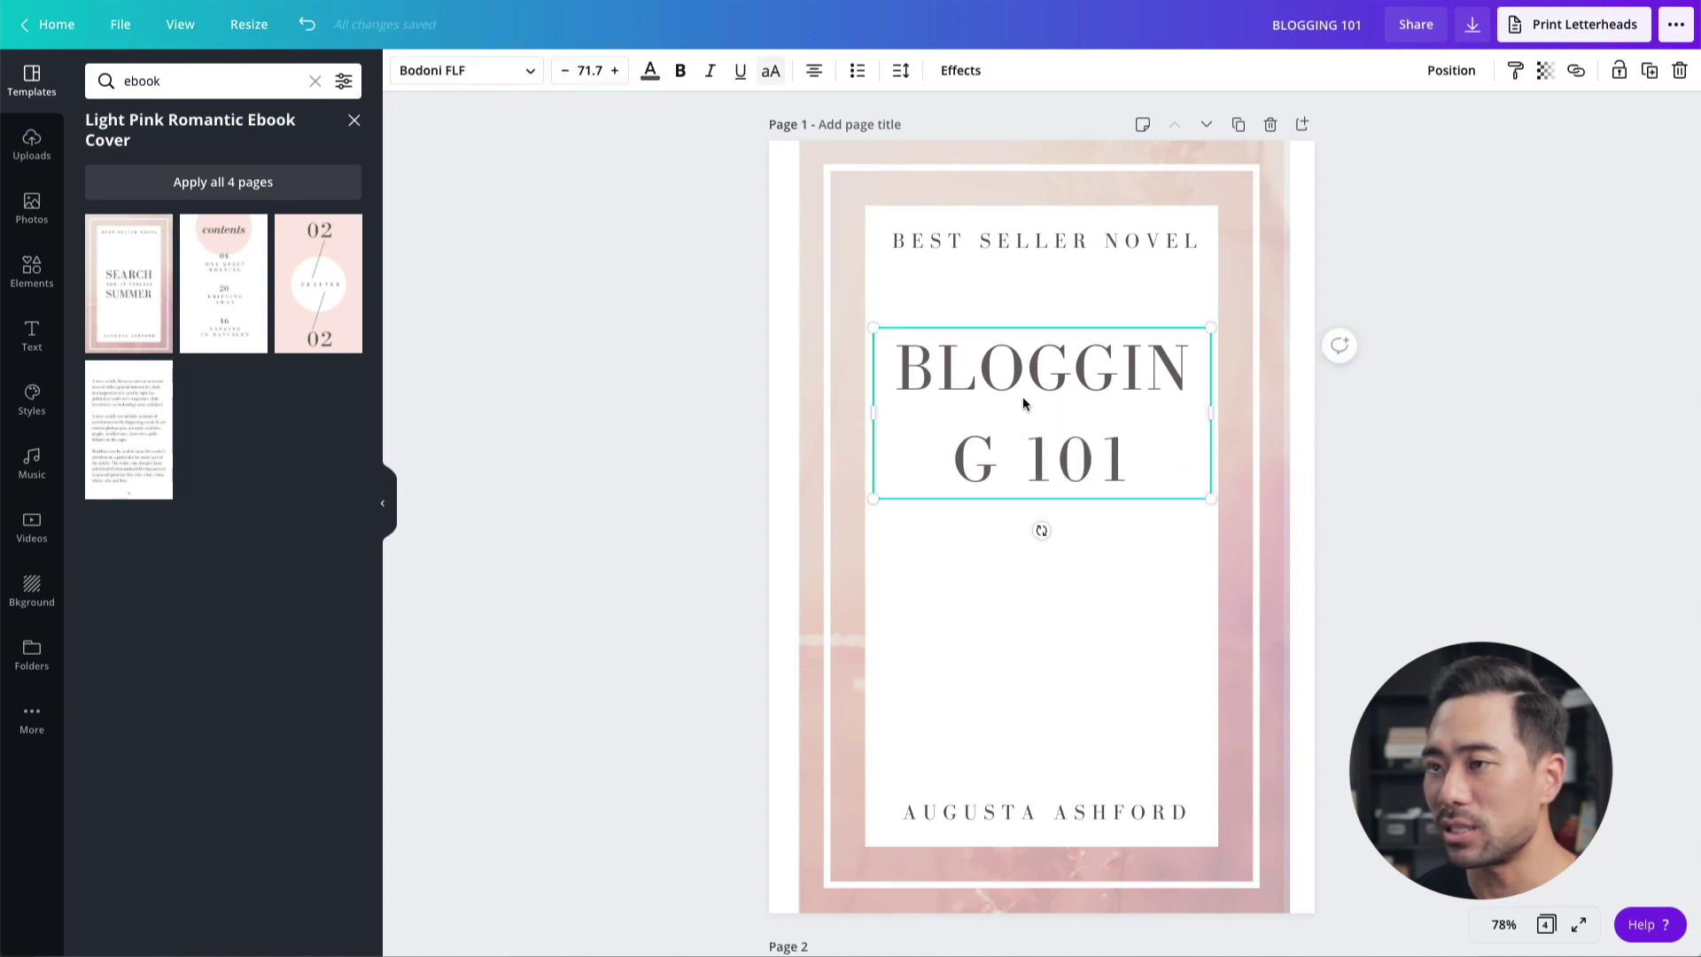
{"action": "left_click", "coordinate": [565, 71]}
{"action": "left_click", "coordinate": [565, 71]}
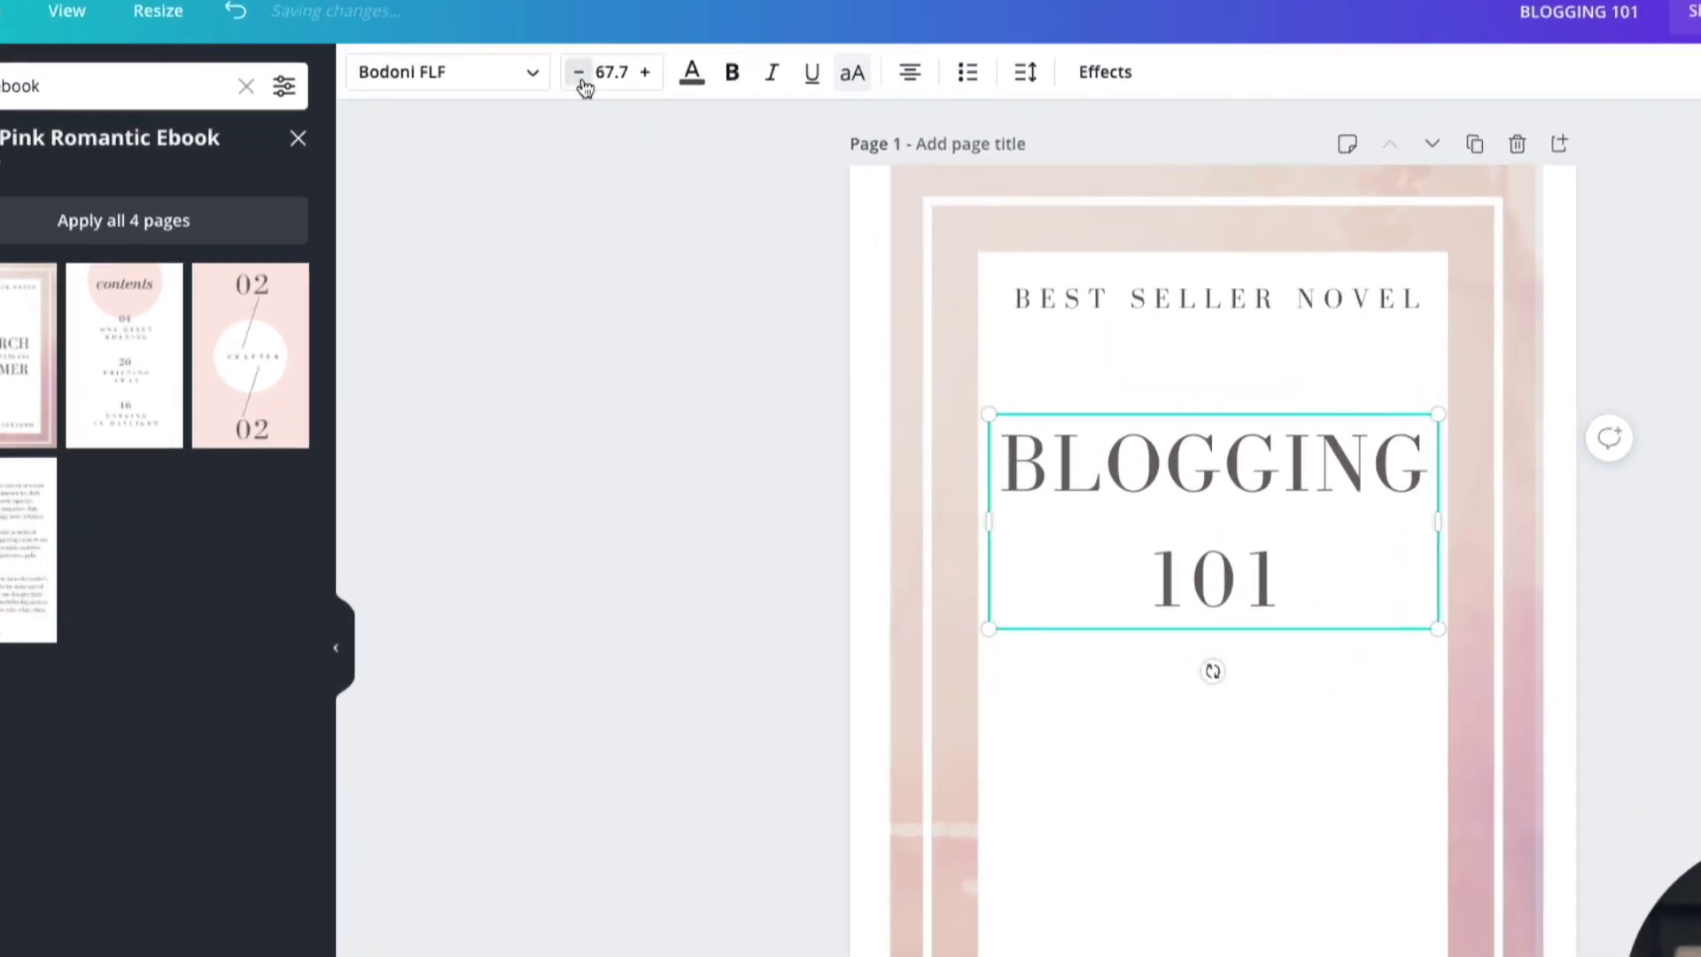
{"action": "left_click", "coordinate": [566, 71]}
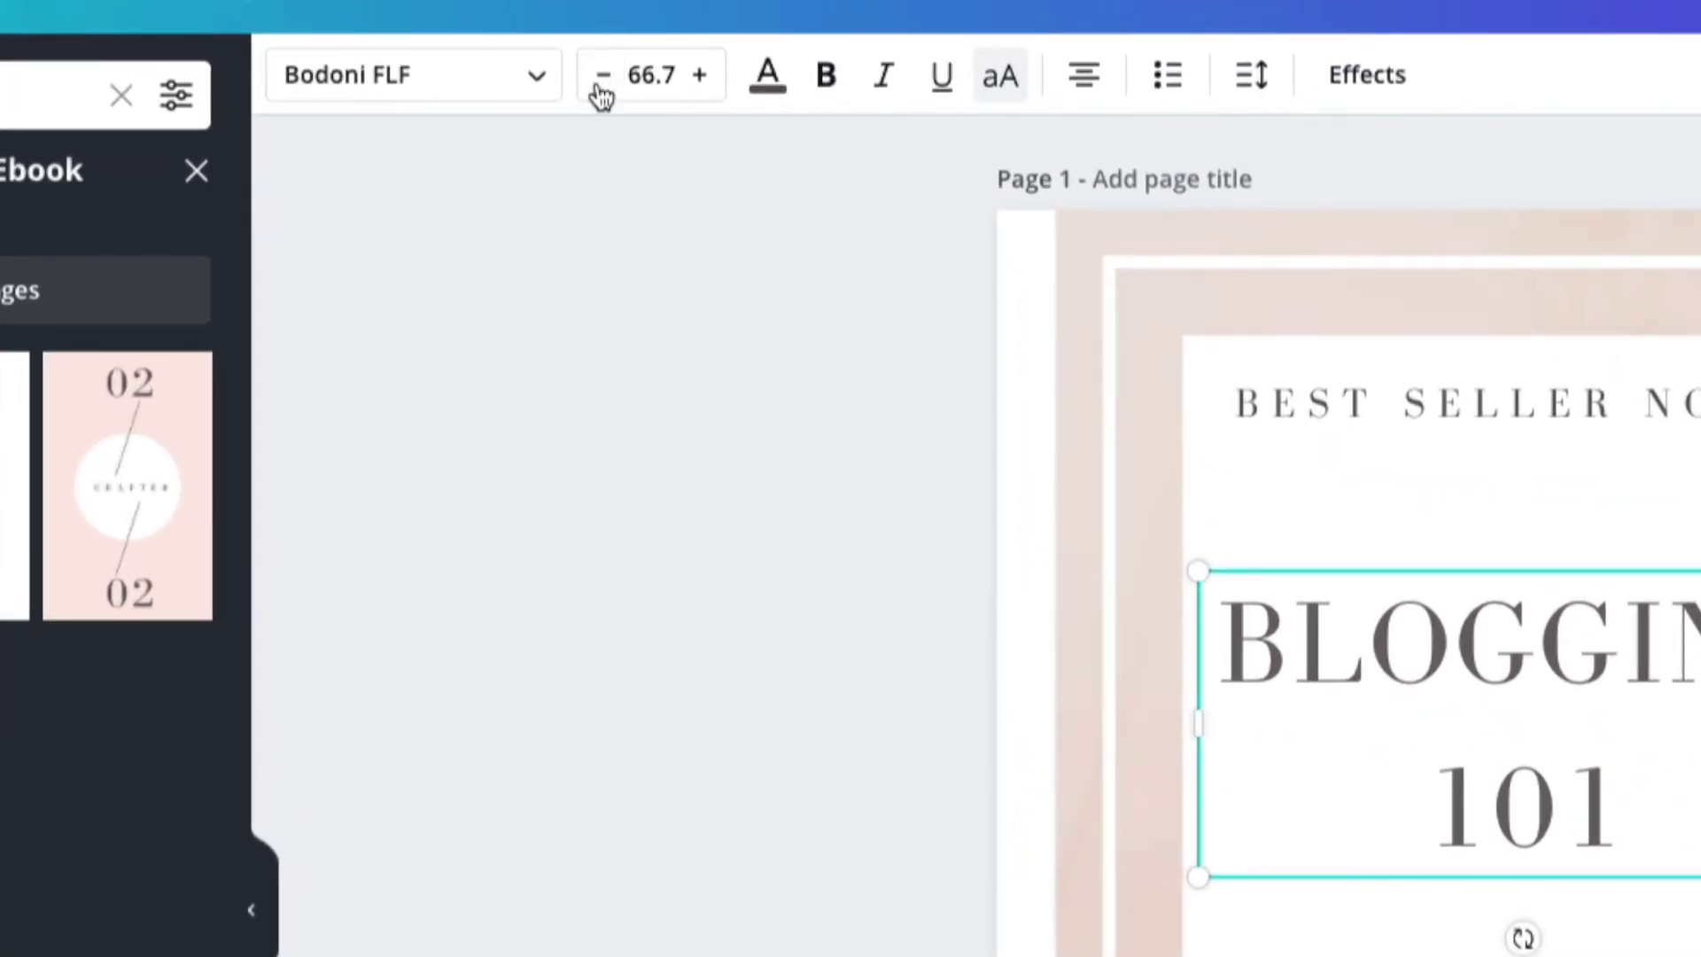
{"action": "left_click", "coordinate": [599, 86]}
{"action": "left_click", "coordinate": [599, 86]}
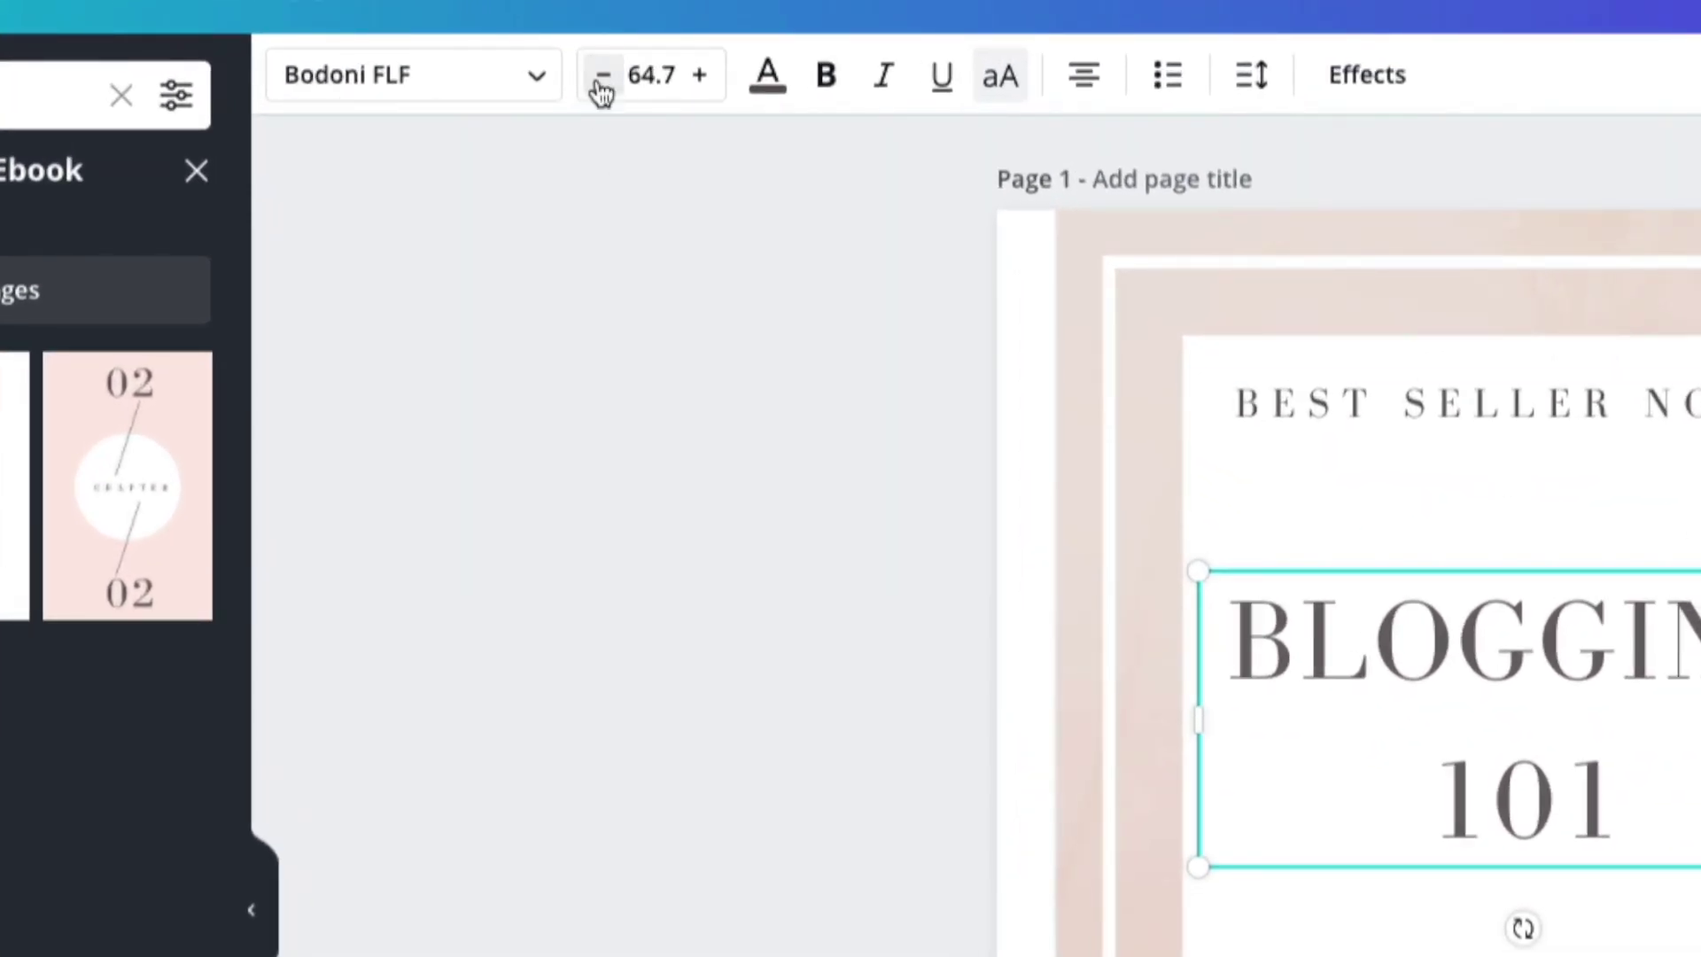
{"action": "left_click", "coordinate": [600, 86]}
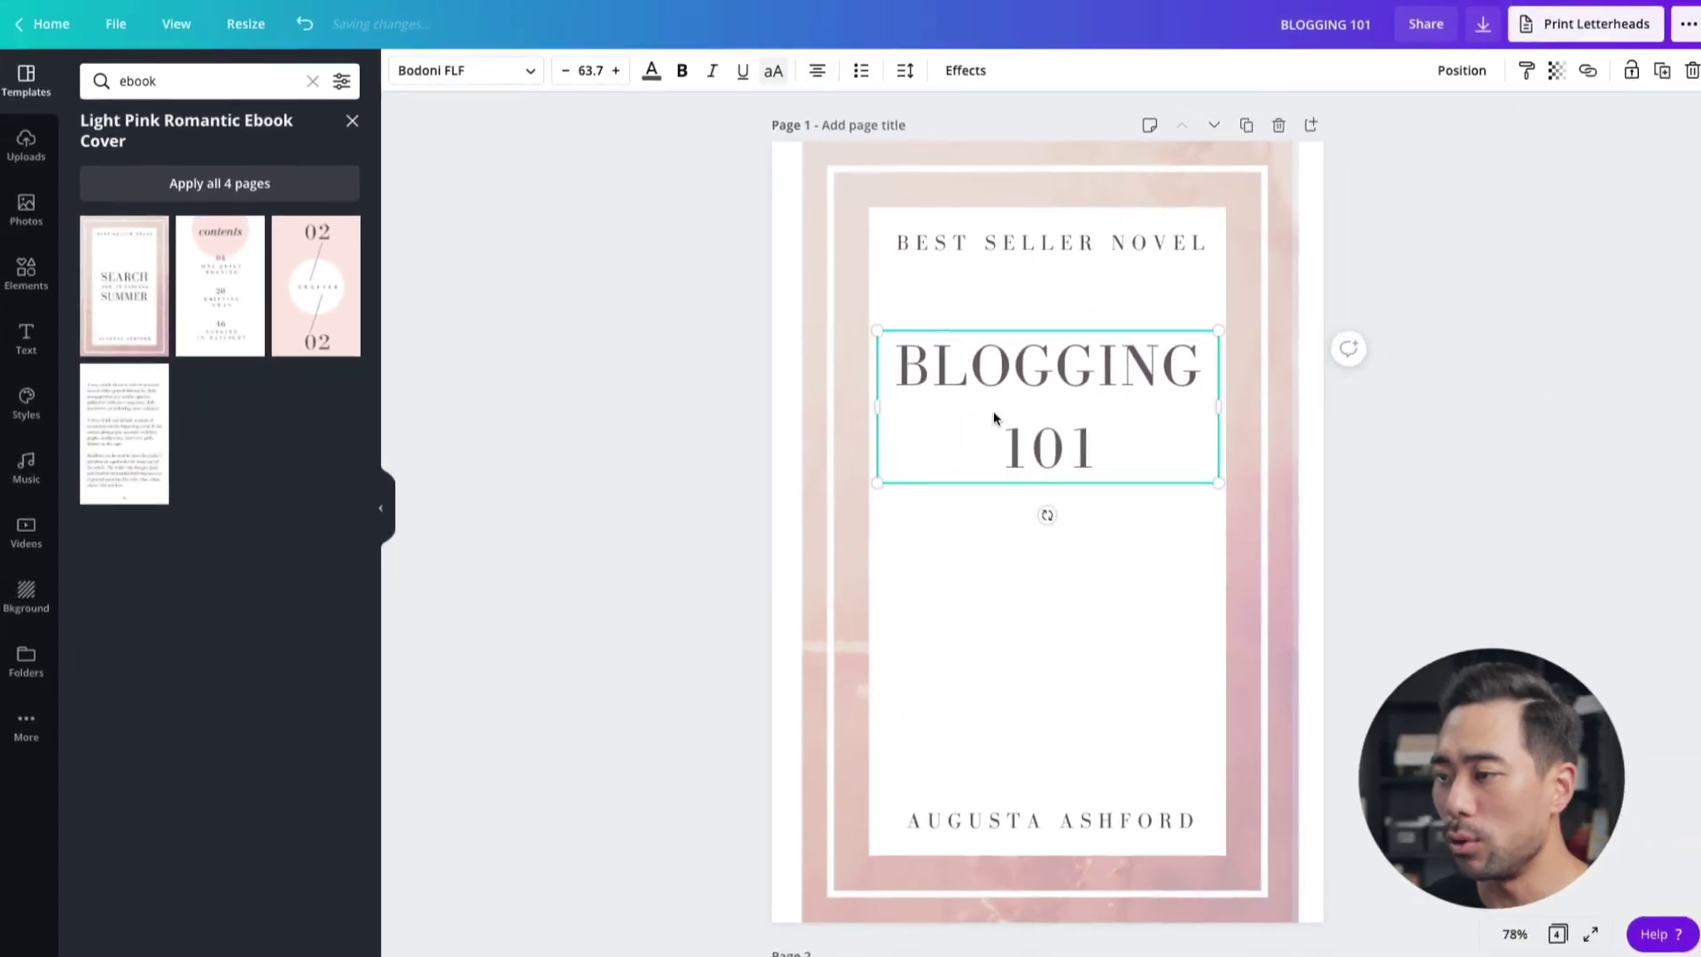
{"action": "left_click_drag", "start_coordinate": [992, 411], "coordinate": [990, 535]}
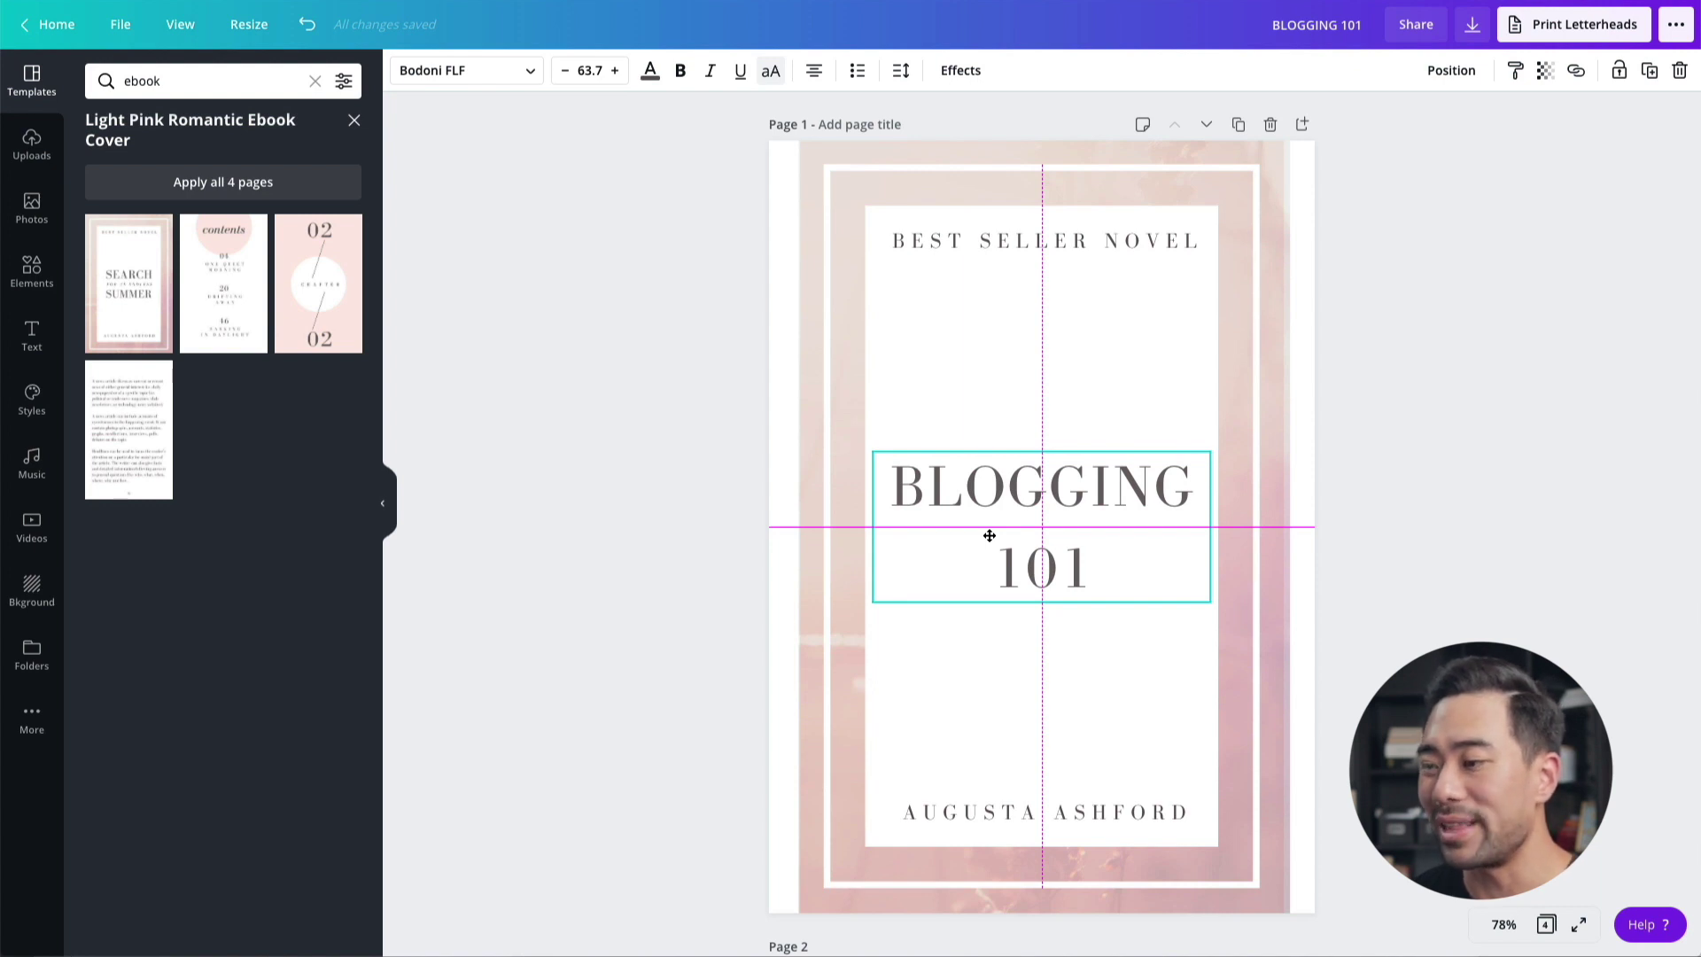
{"action": "left_click_drag", "start_coordinate": [989, 535], "coordinate": [993, 535]}
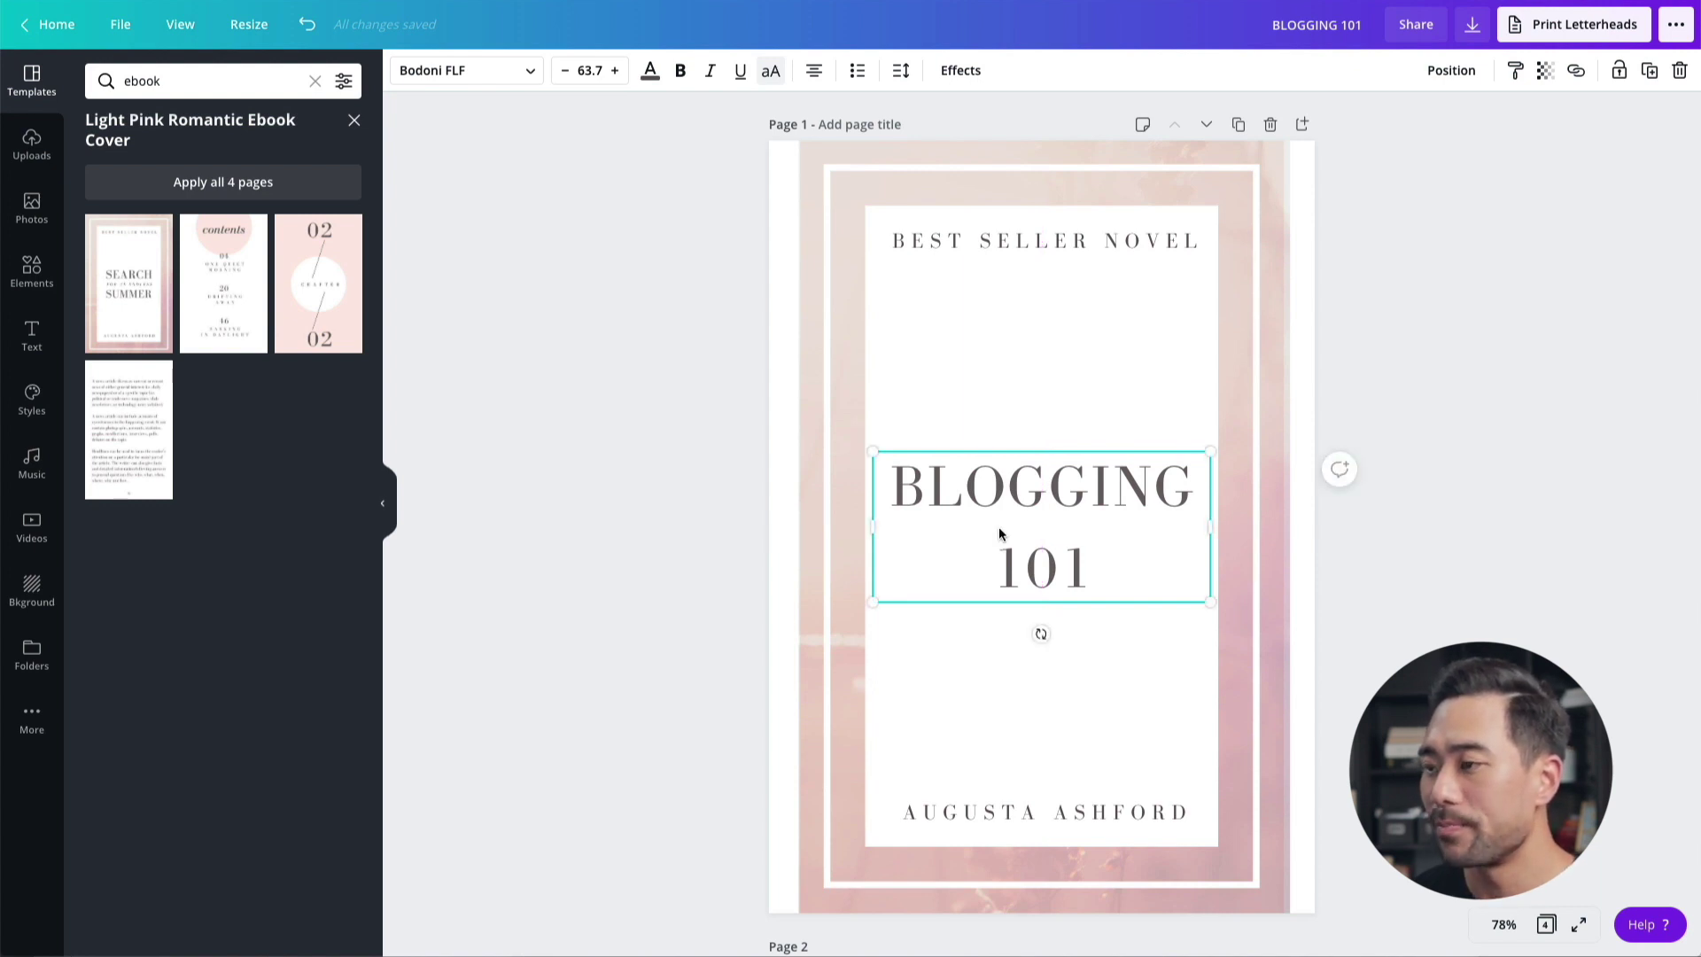
Delete the white panel and the white border frame from the cover page
{"action": "left_click", "coordinate": [911, 367]}
{"action": "left_click", "coordinate": [843, 381]}
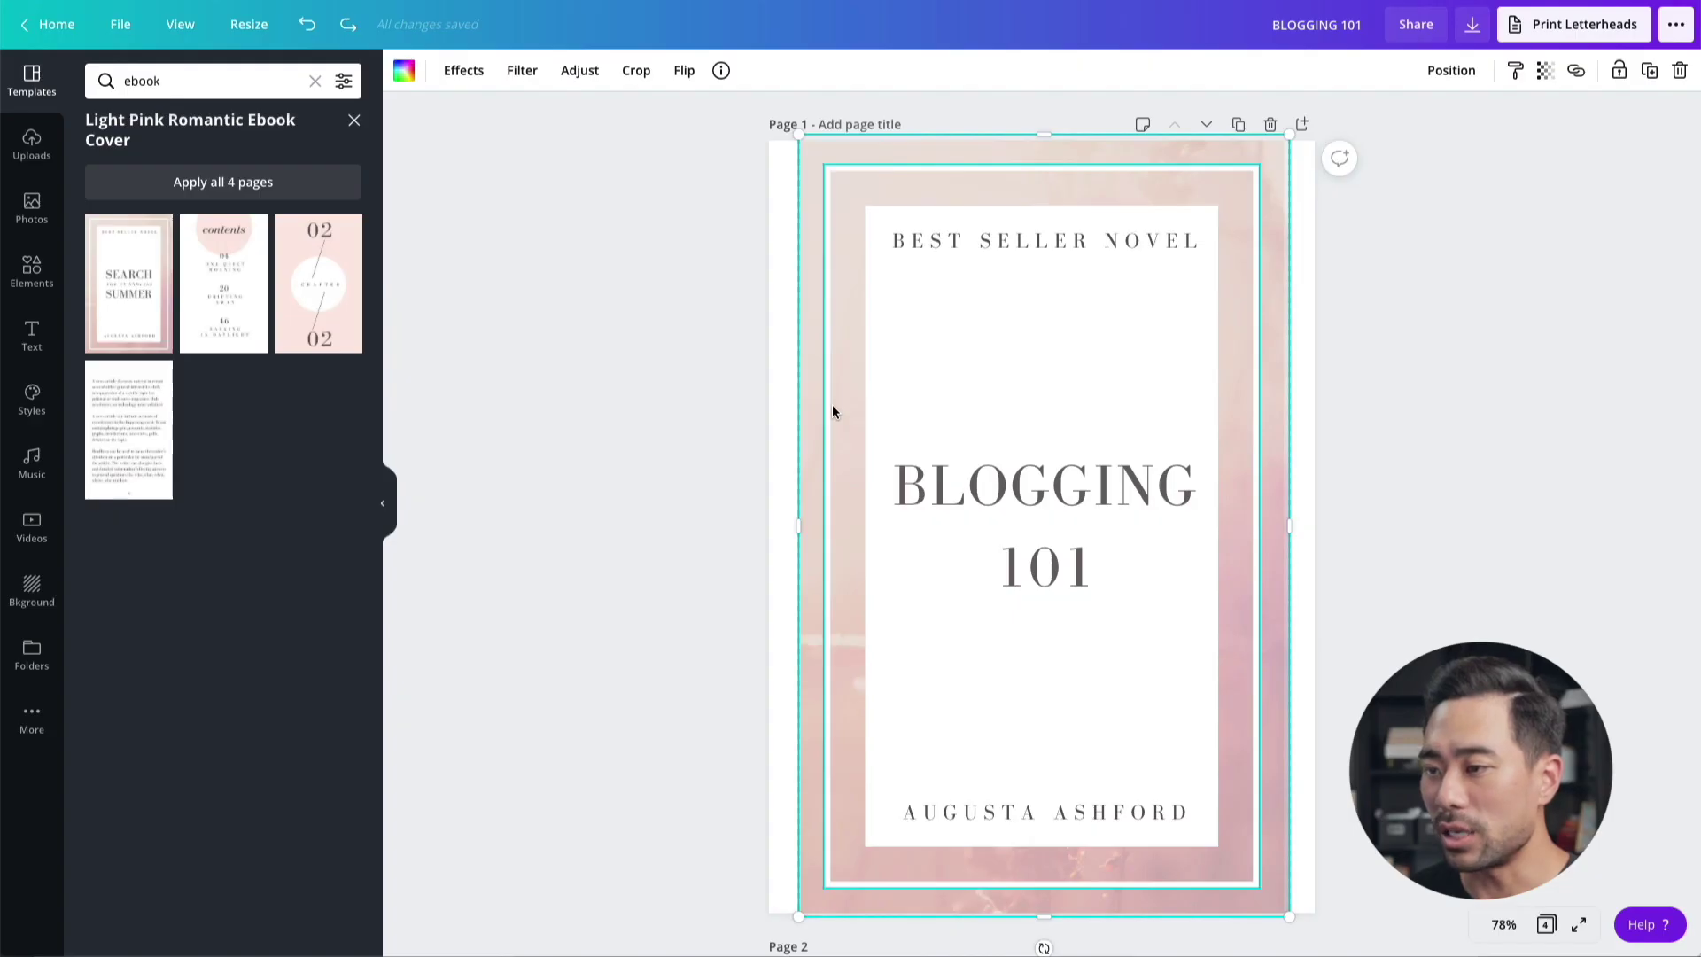
{"action": "left_click", "coordinate": [832, 405]}
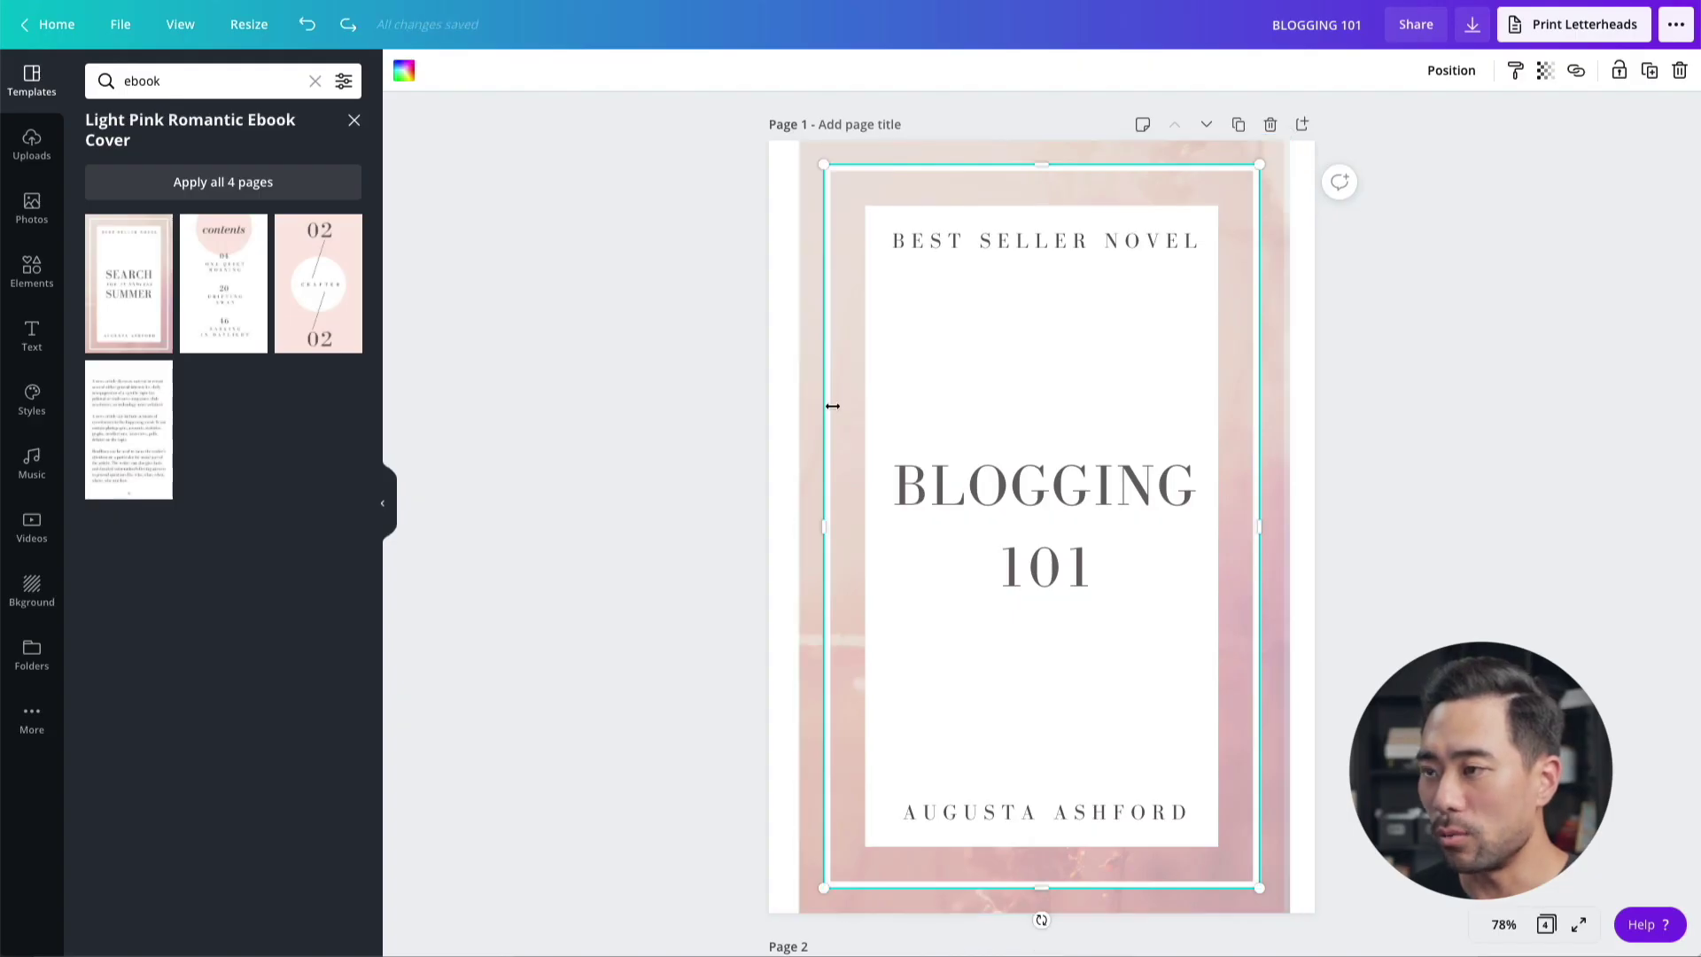
{"action": "key", "text": "Delete"}
{"action": "left_click", "coordinate": [832, 406]}
{"action": "key", "text": "Delete"}
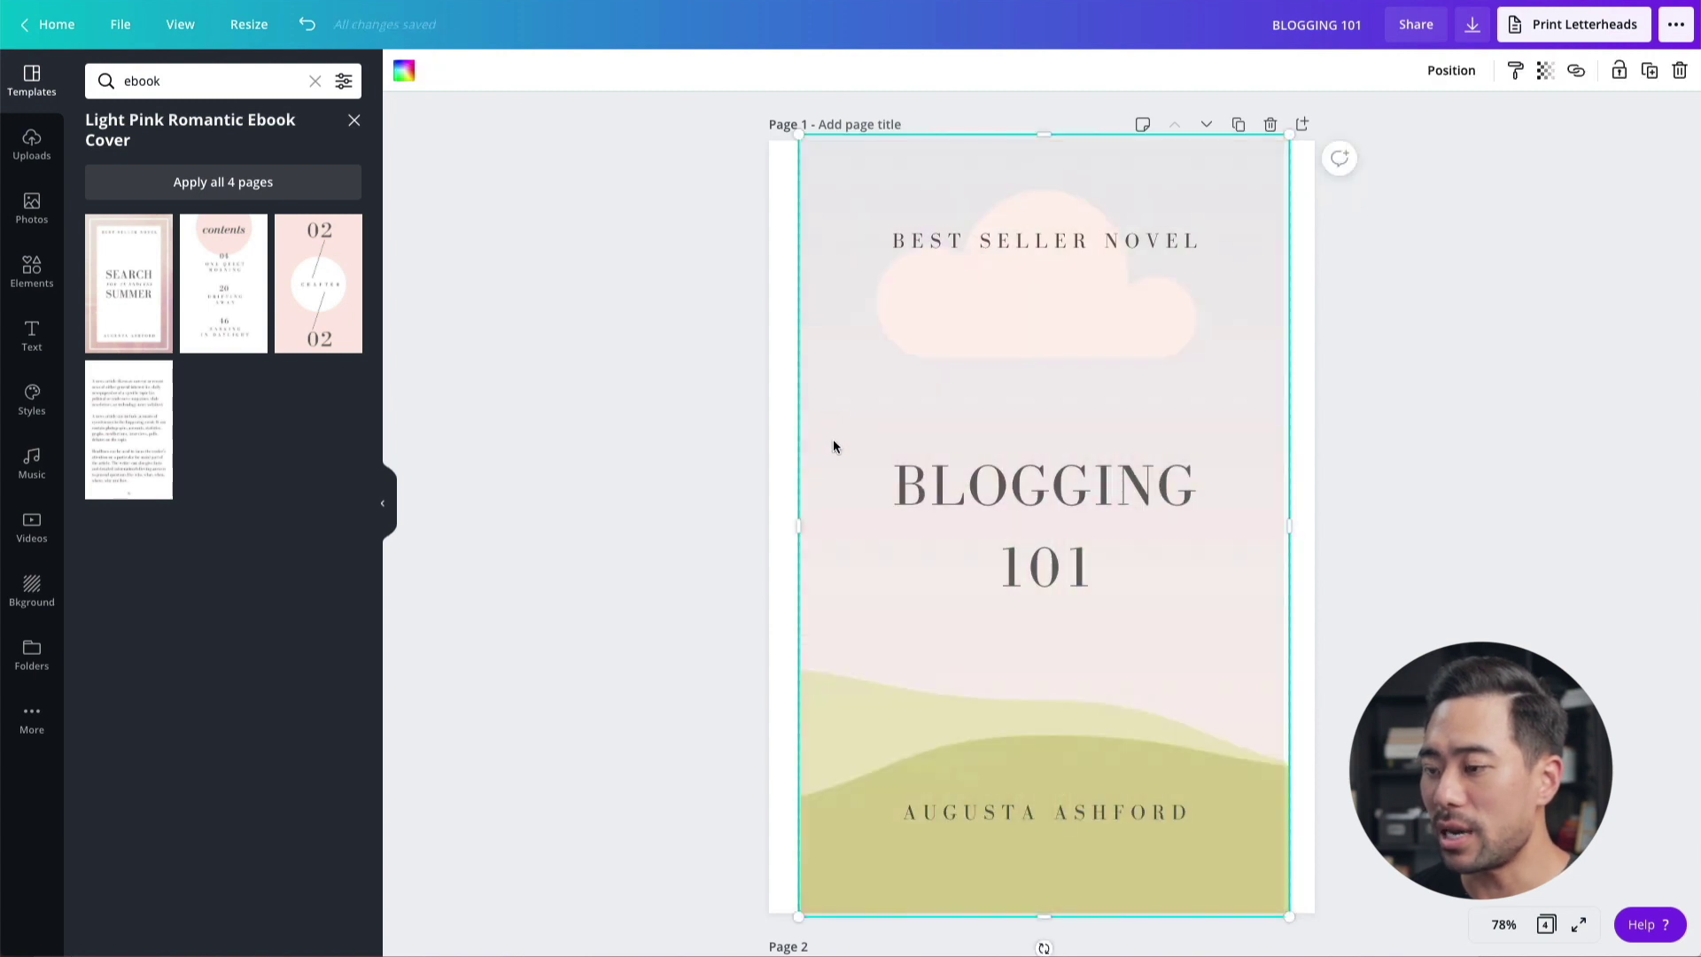
Delete the landscape placeholder image and the pink rectangle behind it from the cover page
{"action": "left_click", "coordinate": [1432, 595]}
{"action": "left_click", "coordinate": [874, 668]}
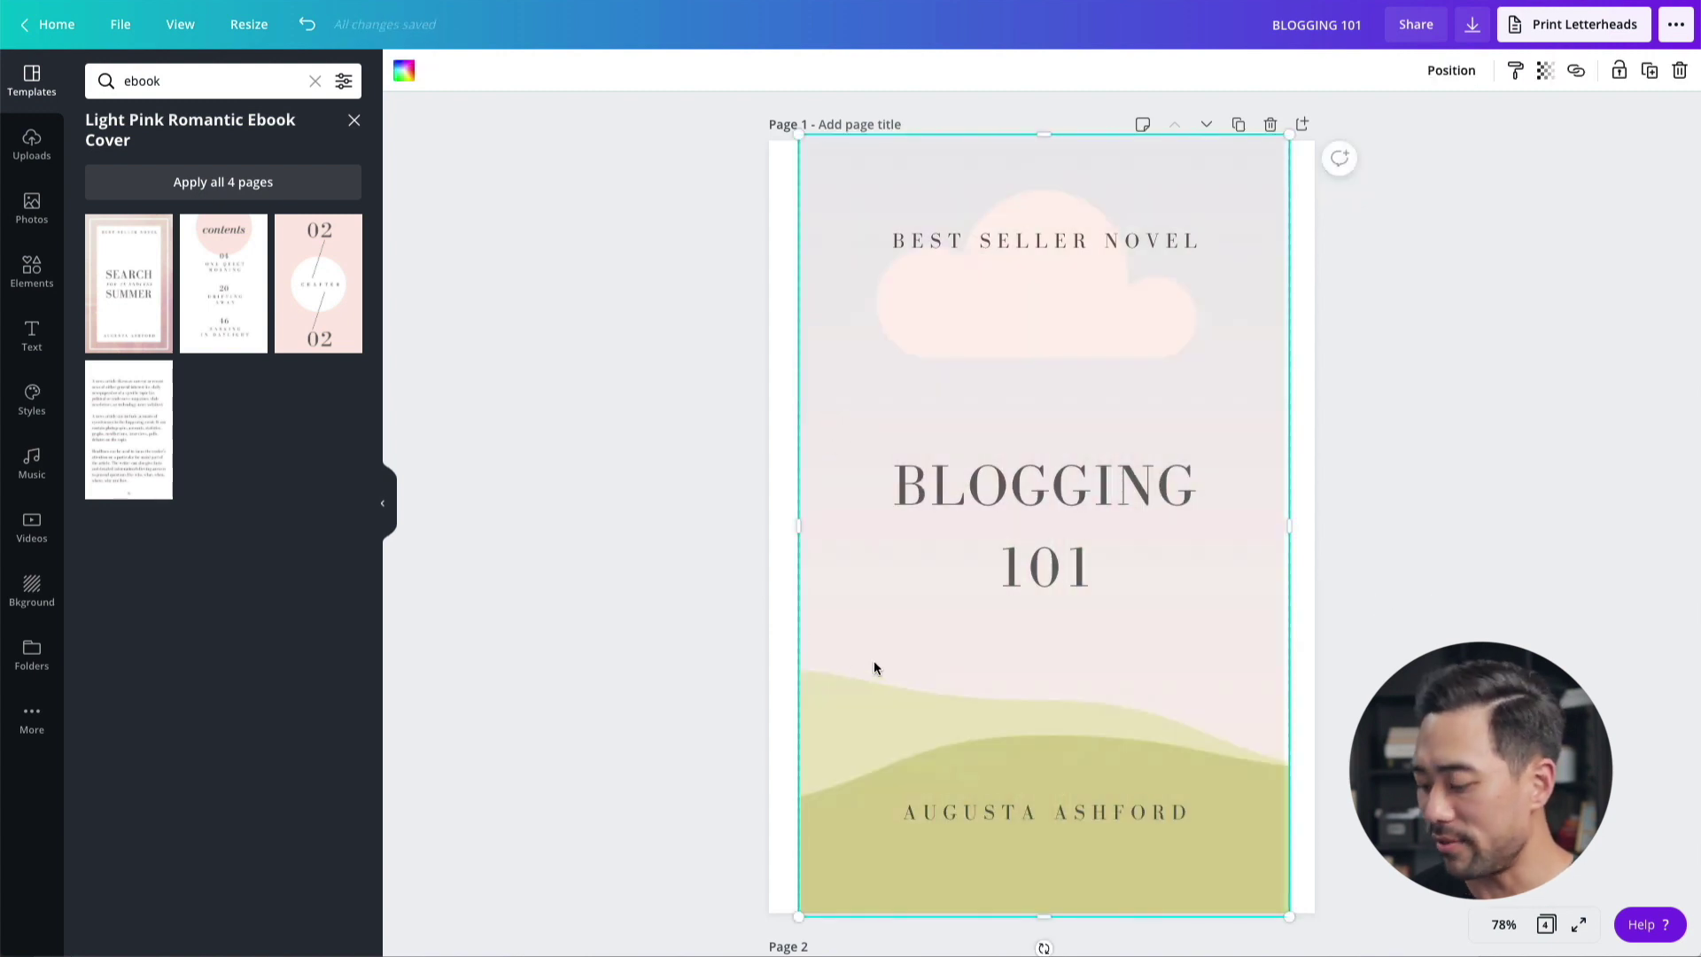
{"action": "key", "text": "Delete"}
{"action": "left_click", "coordinate": [866, 700]}
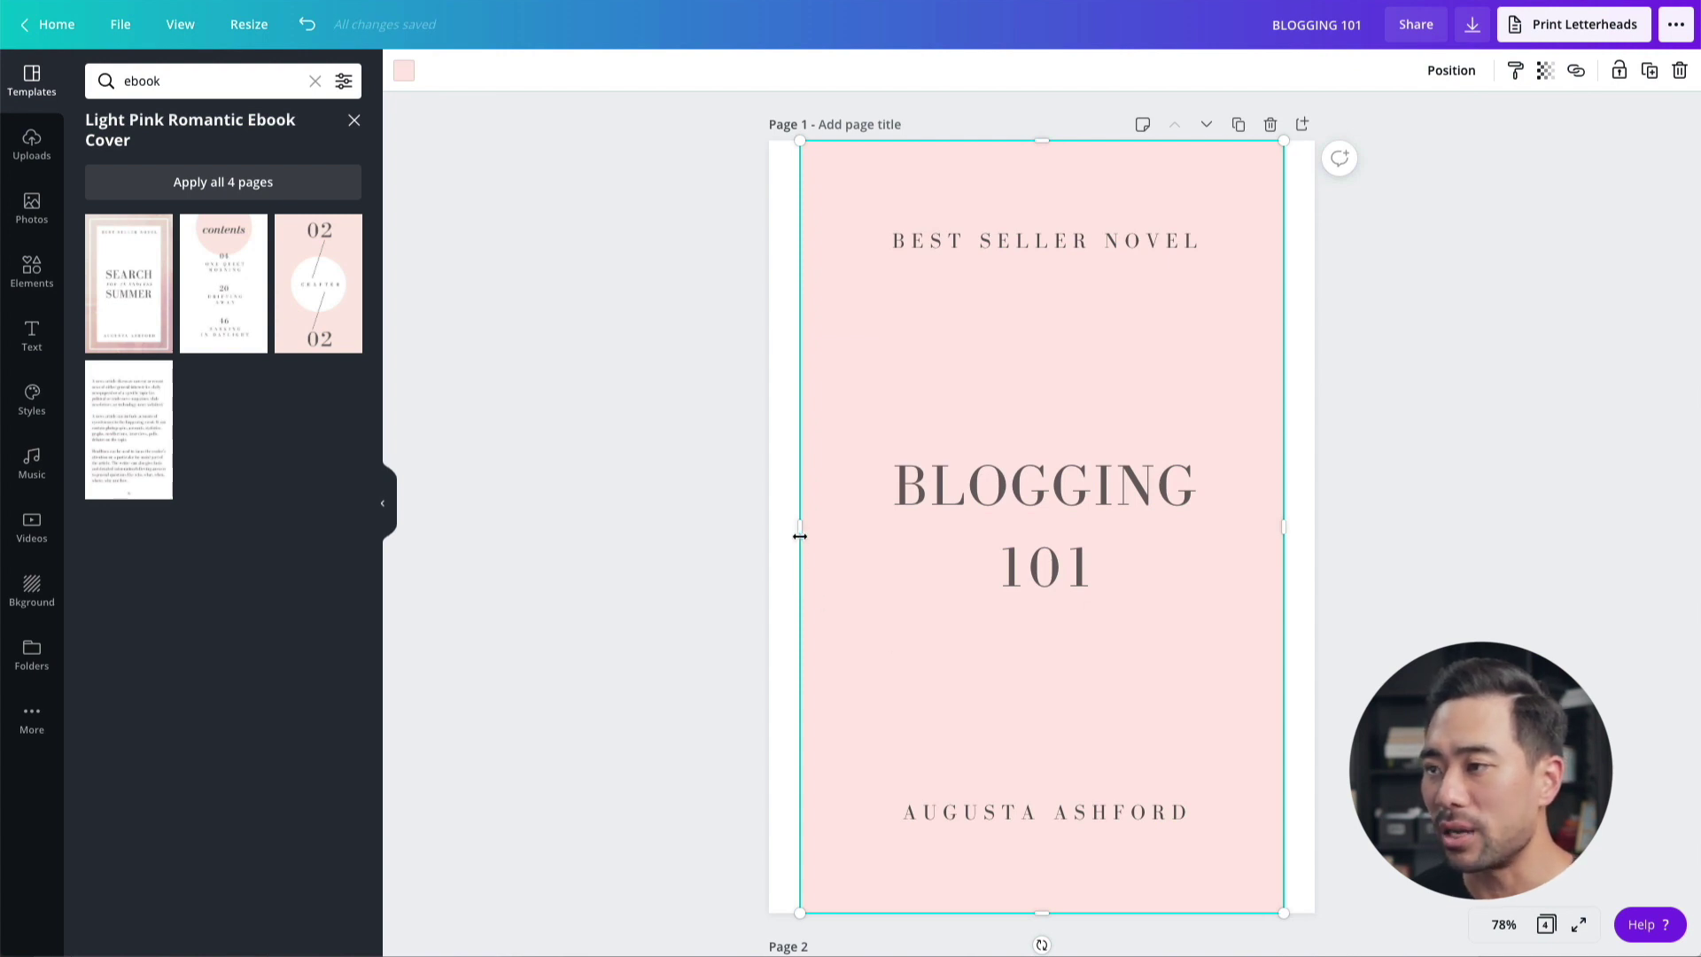
{"action": "key", "text": "Delete"}
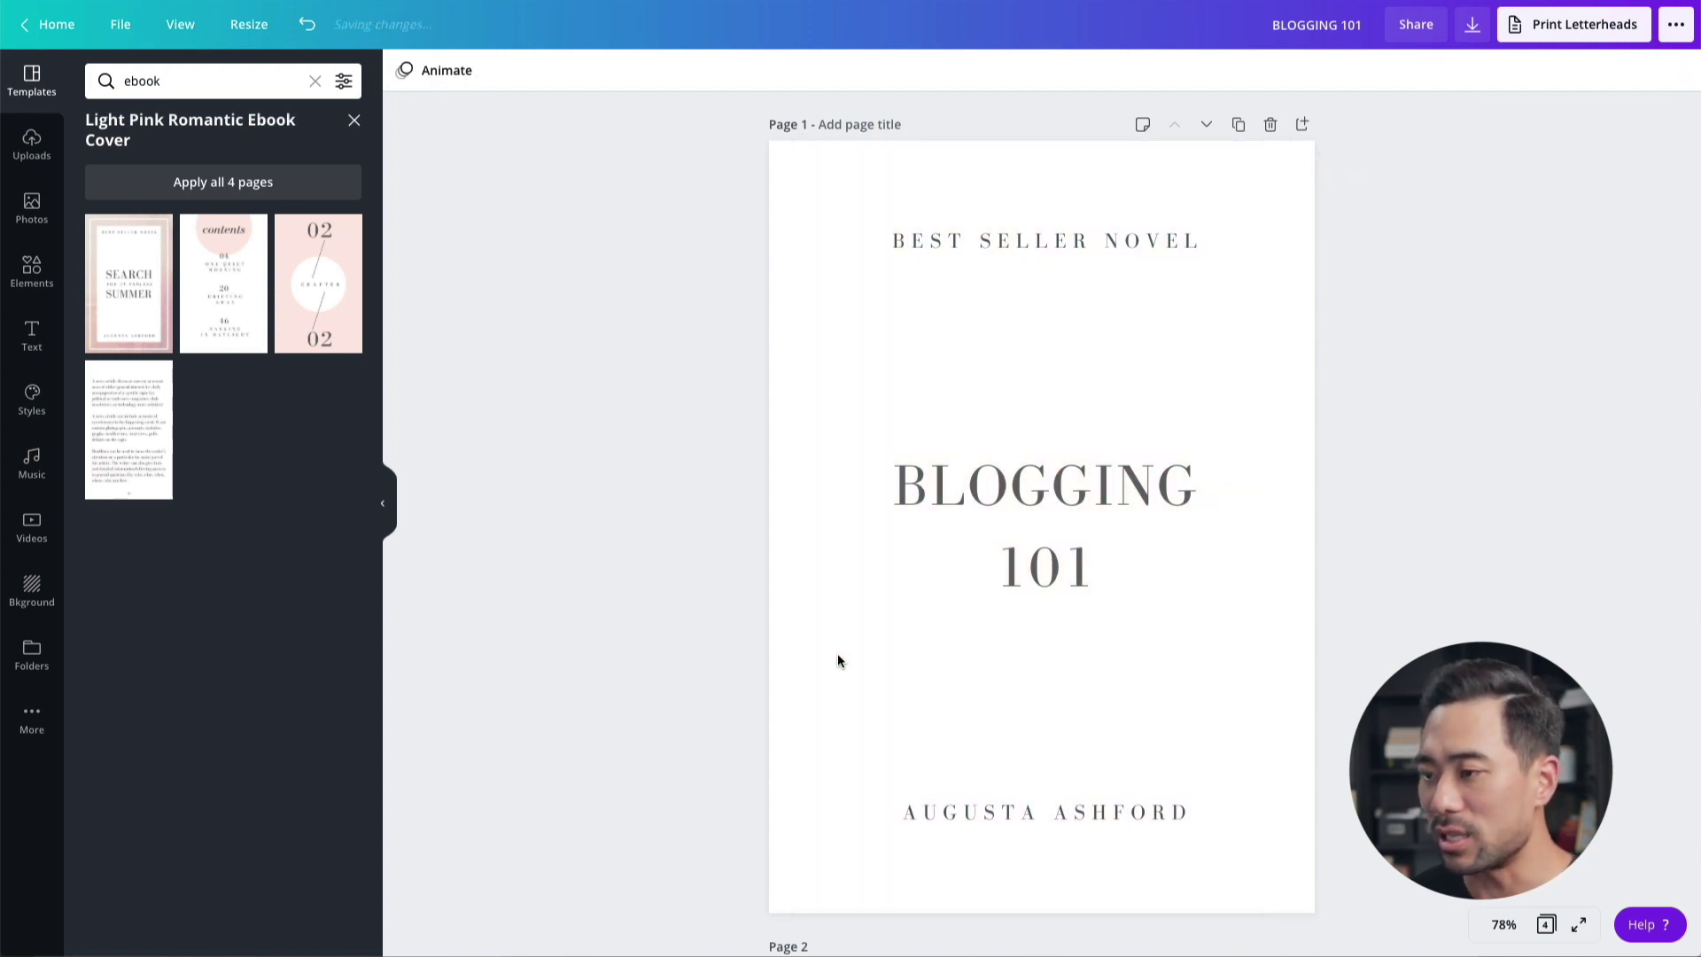
Try gray, yellow and blue as the cover's background colour and settle on the light gray of the Aug 2020 palette
{"action": "left_click", "coordinate": [806, 310]}
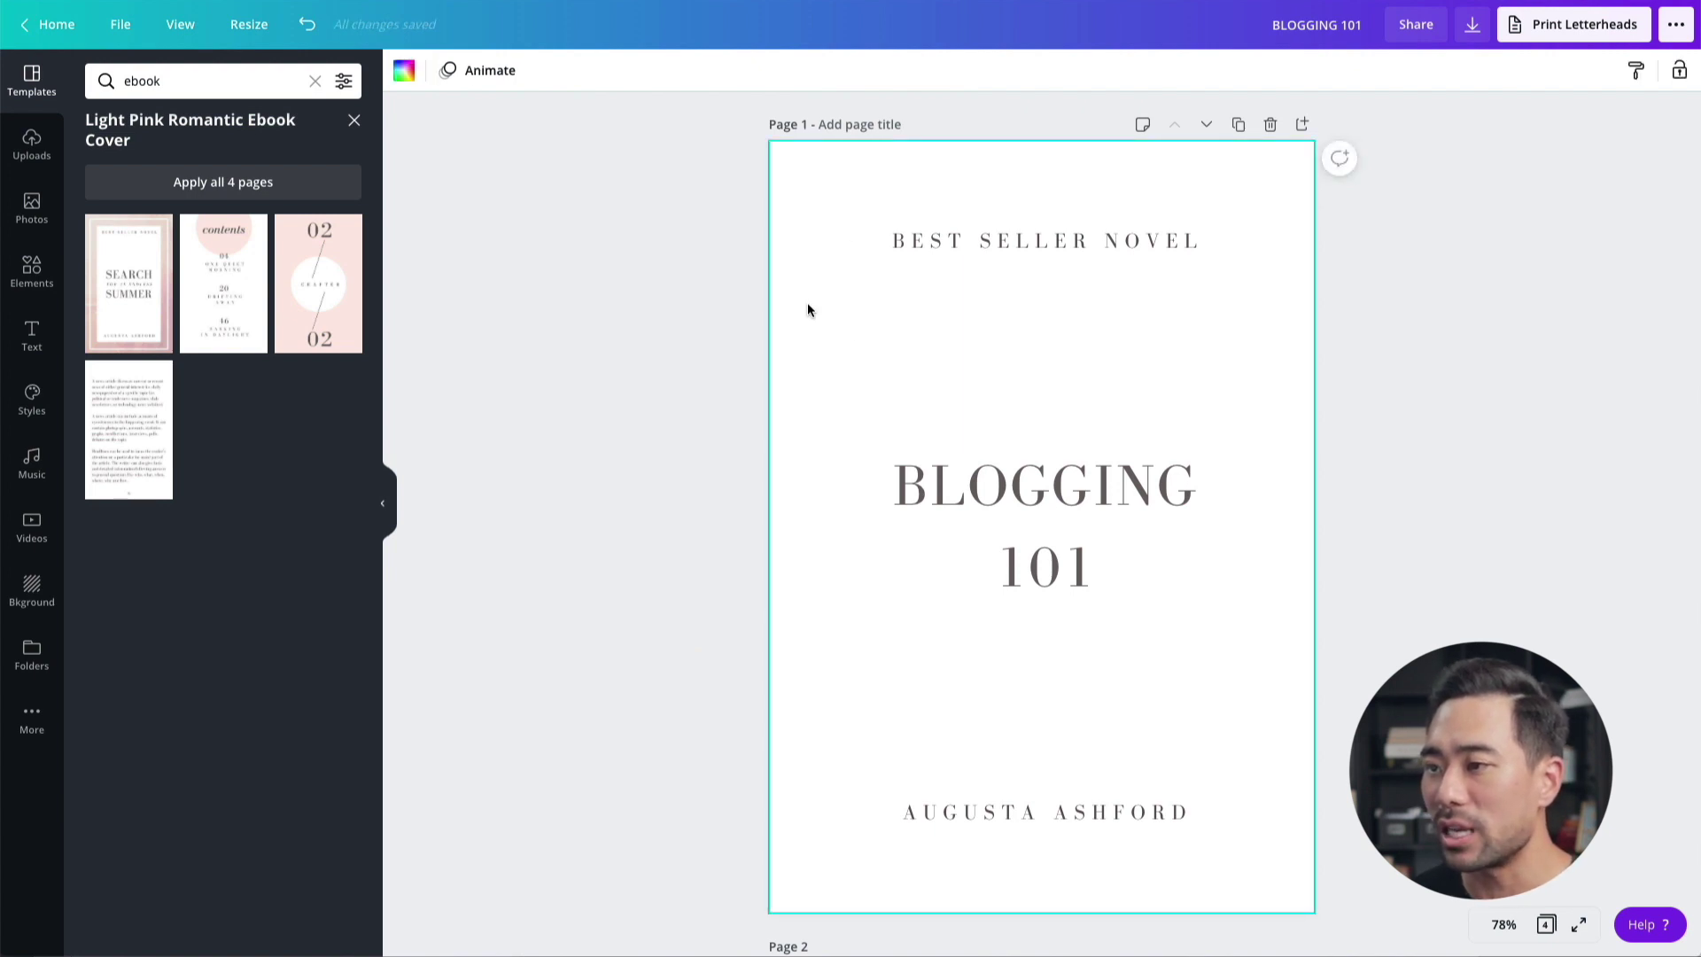
{"action": "left_click", "coordinate": [404, 70]}
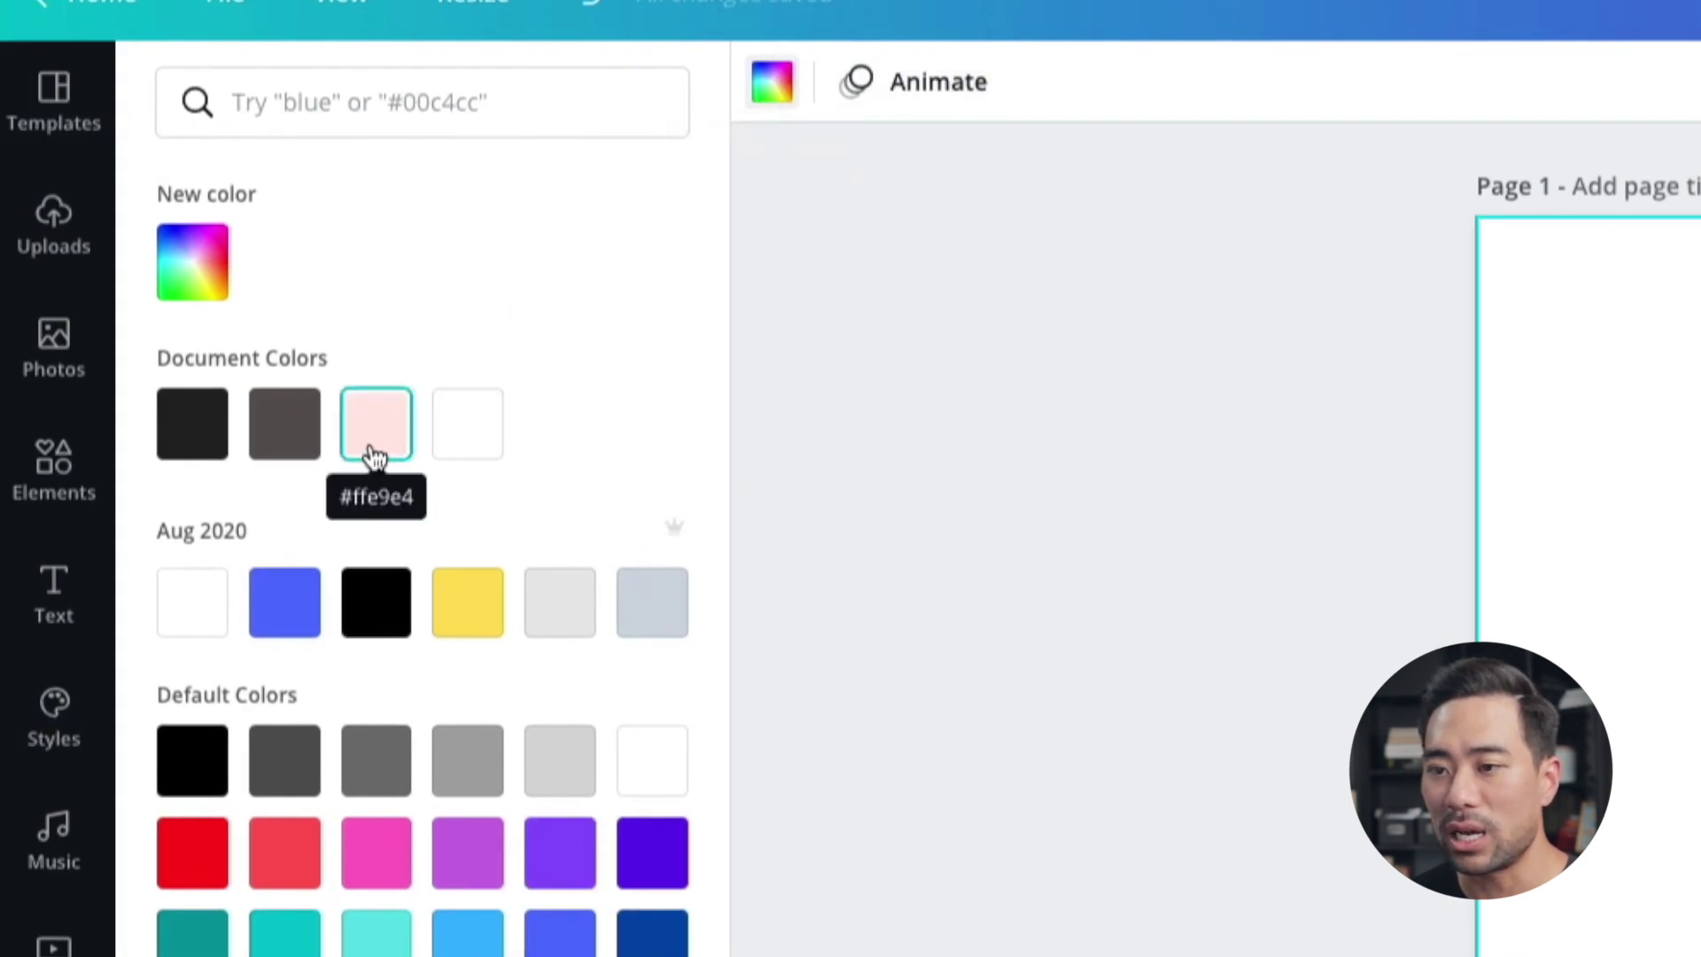
{"action": "left_click", "coordinate": [542, 773]}
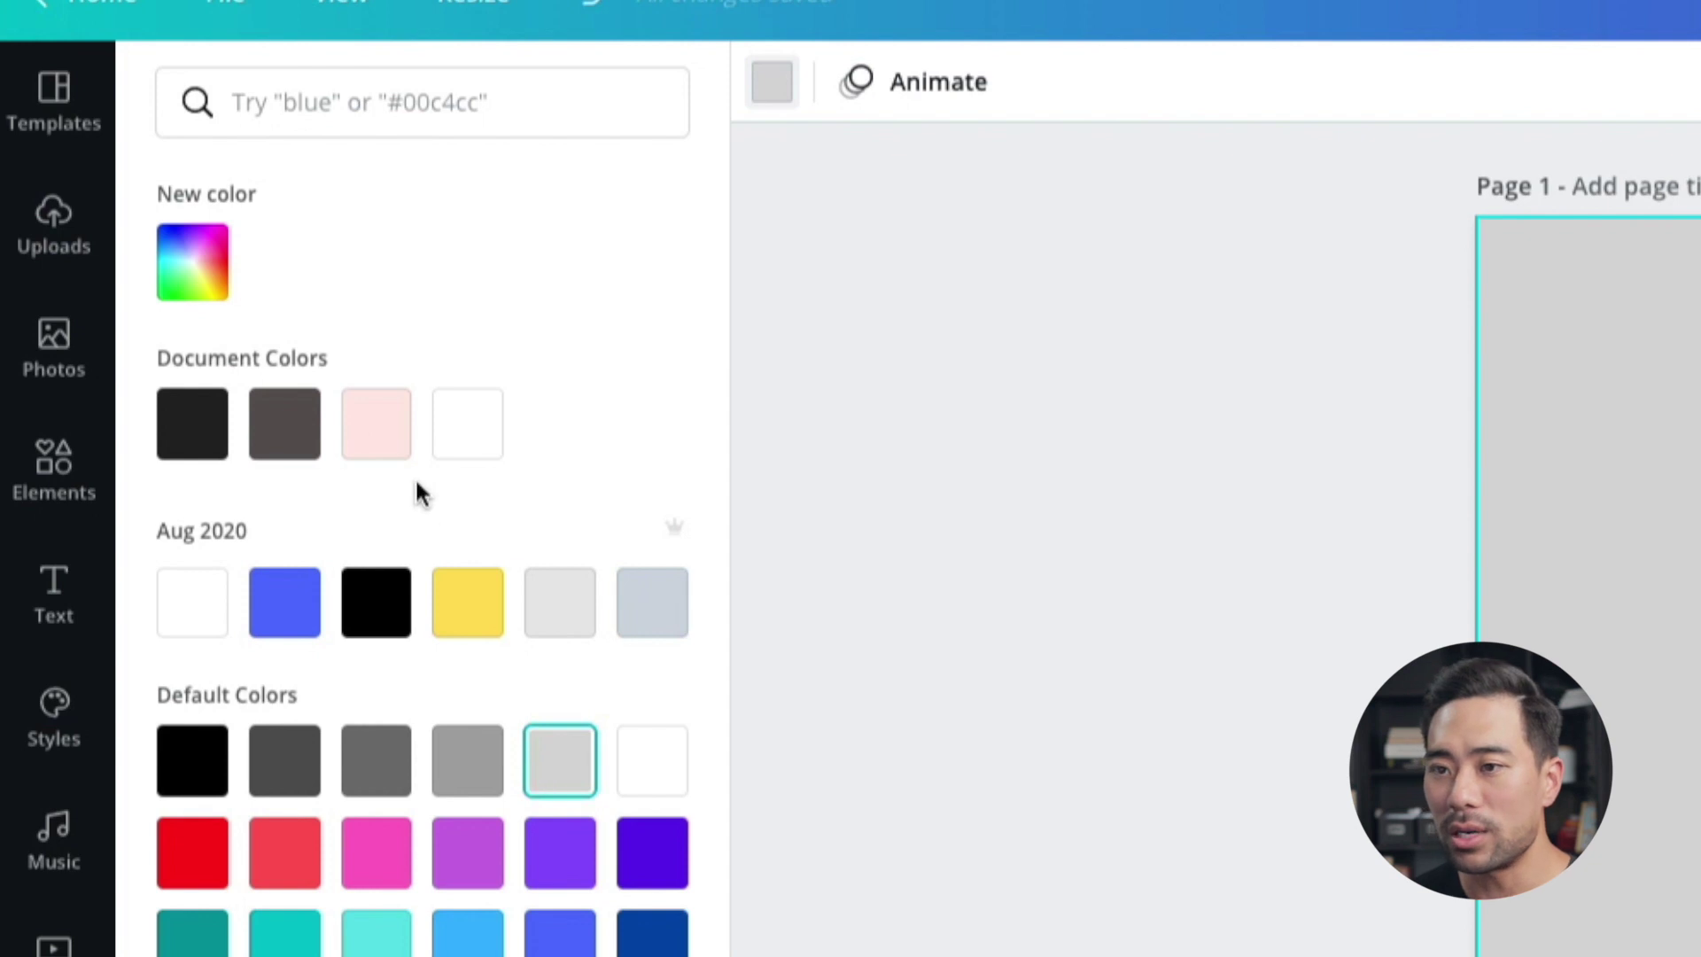
{"action": "left_click", "coordinate": [486, 605]}
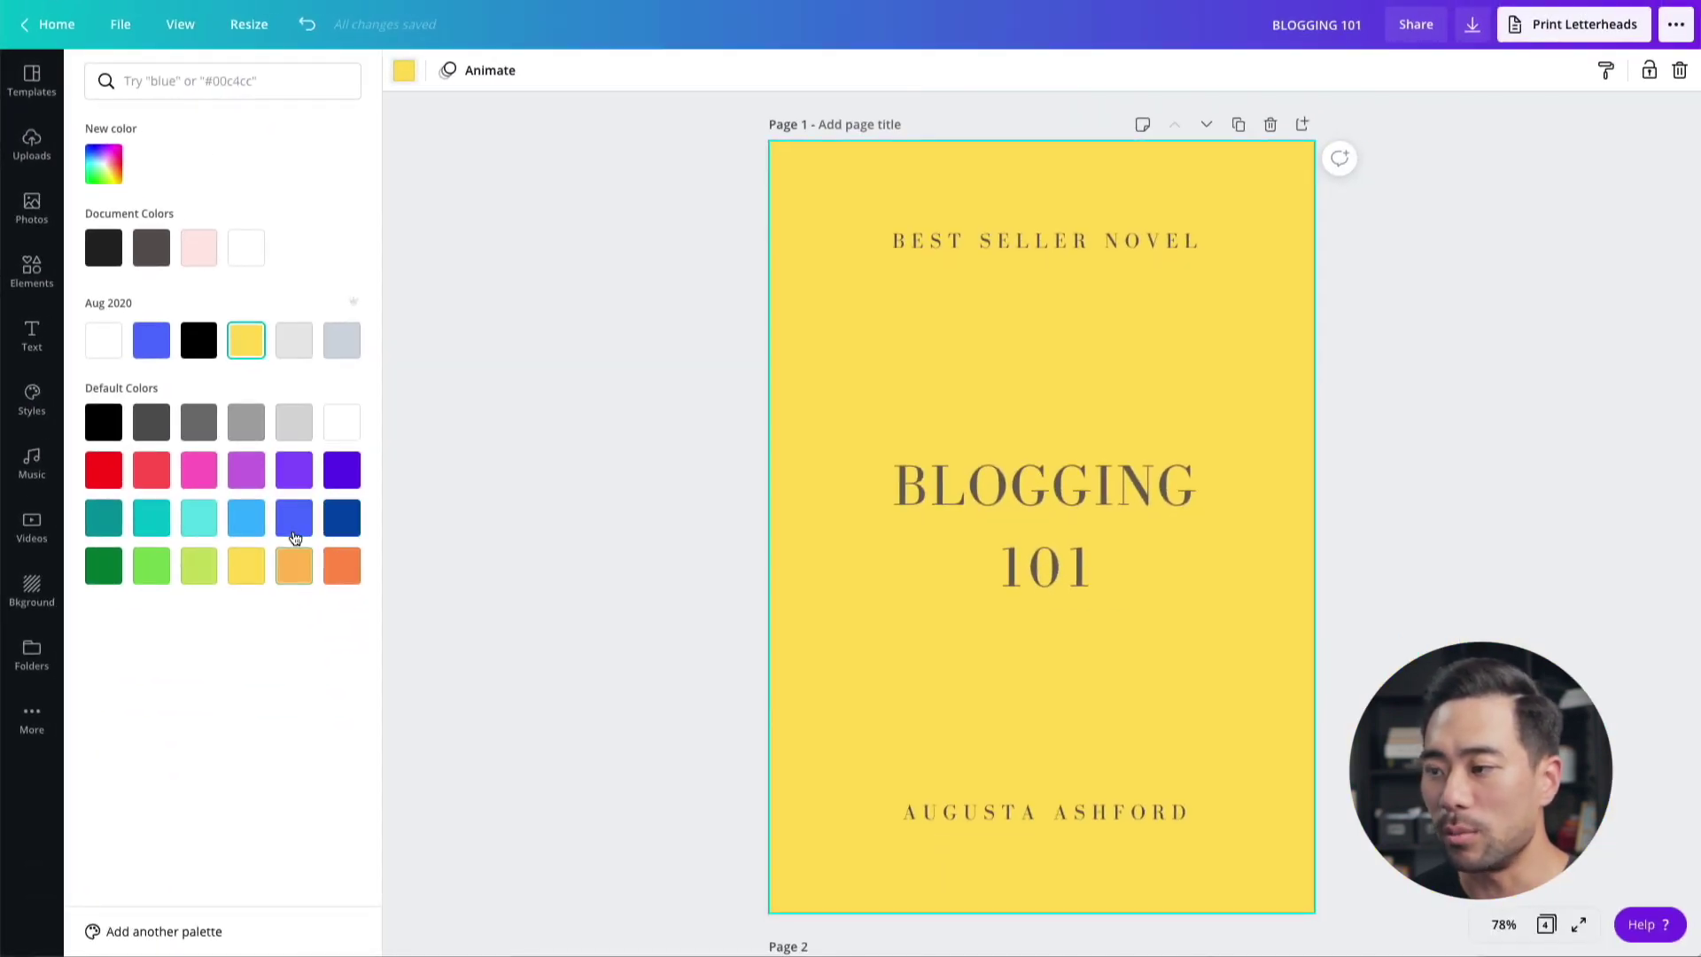
{"action": "left_click", "coordinate": [560, 944]}
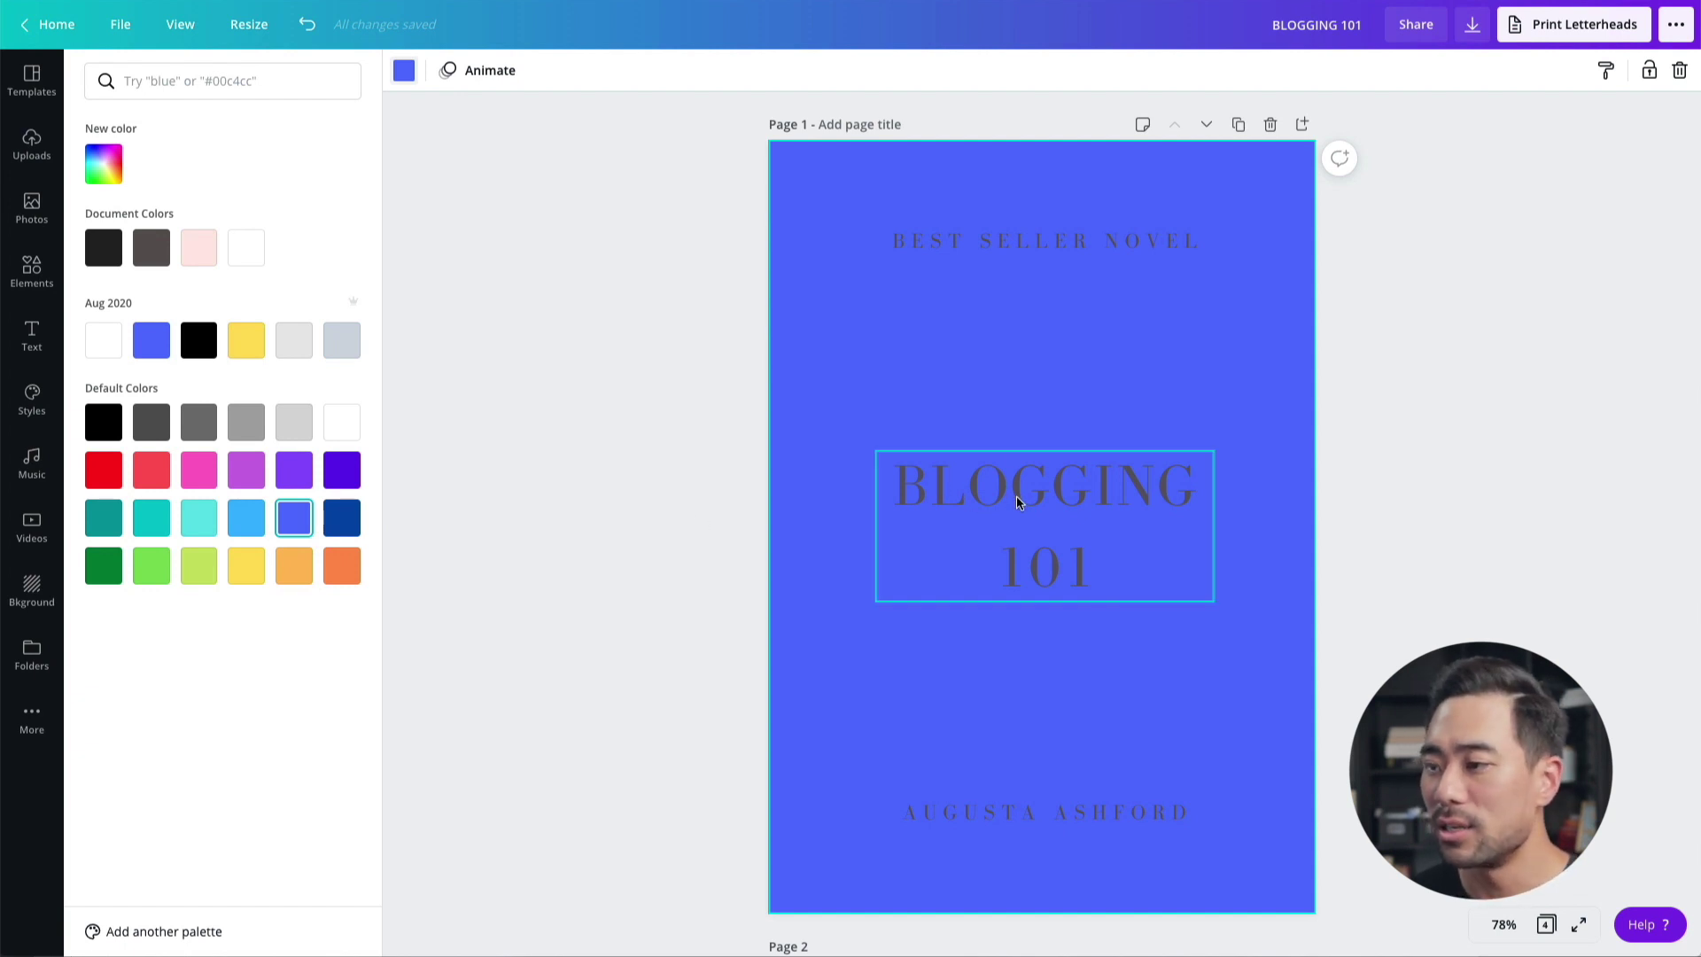
{"action": "left_click", "coordinate": [291, 353]}
{"action": "left_click", "coordinate": [630, 395]}
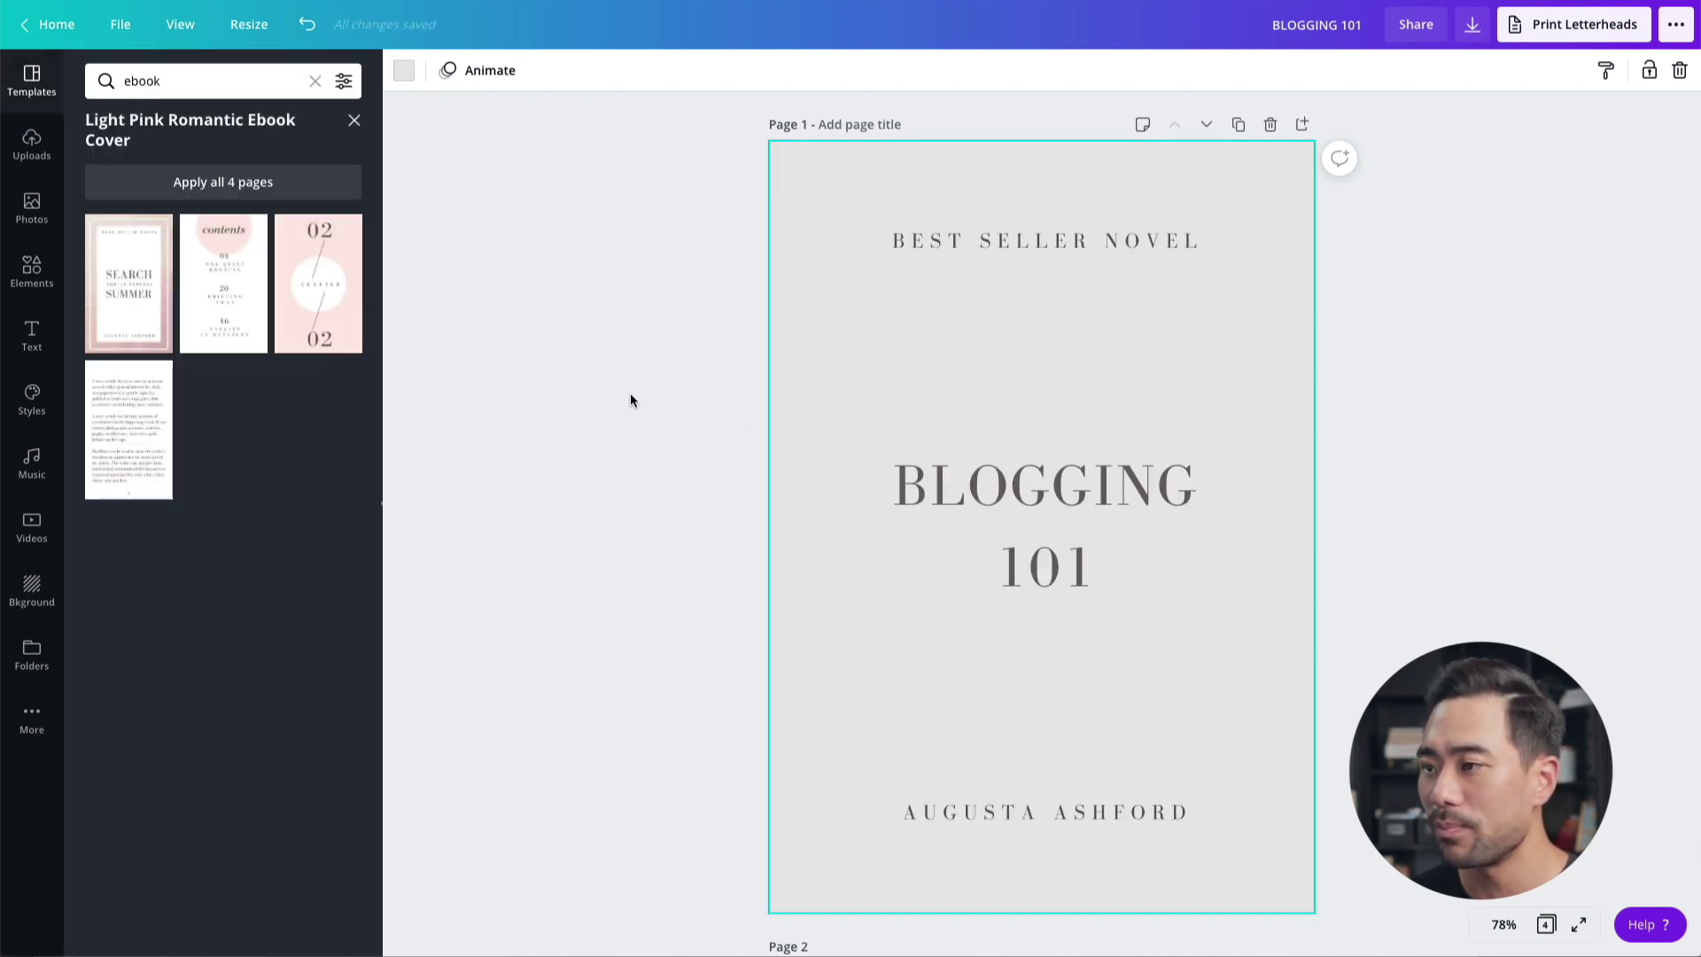
Recolour the pink circle behind the contents heading on page 2 to Light Gray #e8e8e8
{"action": "scroll", "coordinate": [1429, 581], "scroll_direction": "down", "scroll_amount": 10}
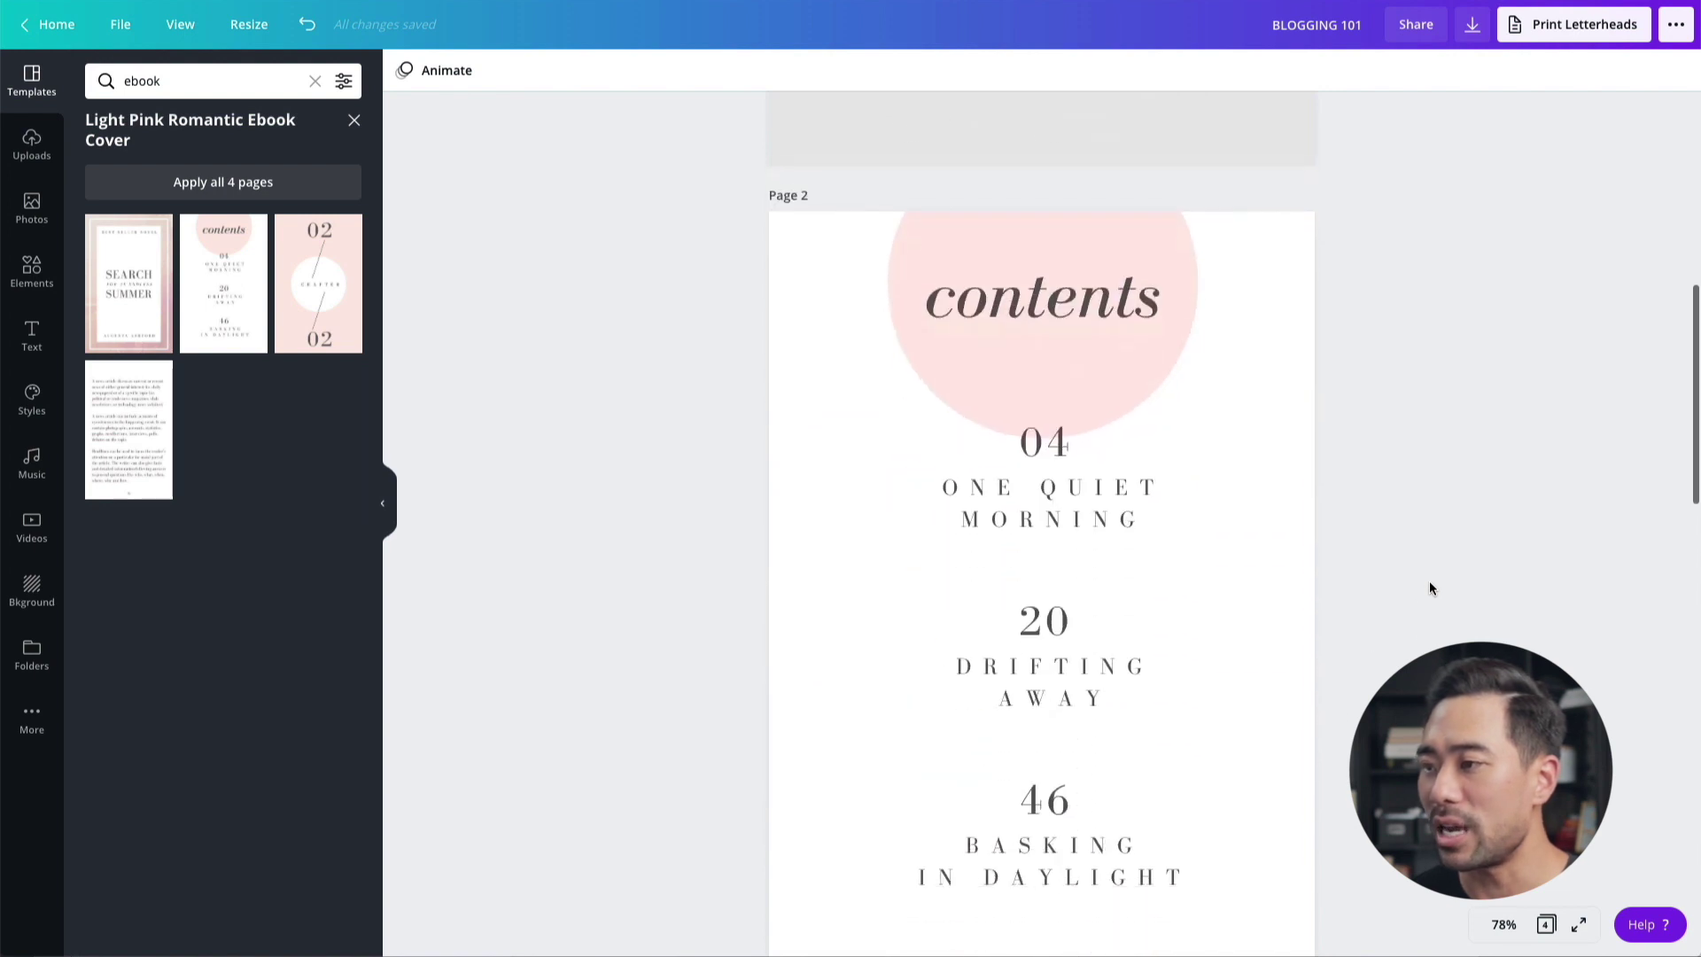
{"action": "scroll", "coordinate": [1030, 311], "scroll_direction": "up", "scroll_amount": 5}
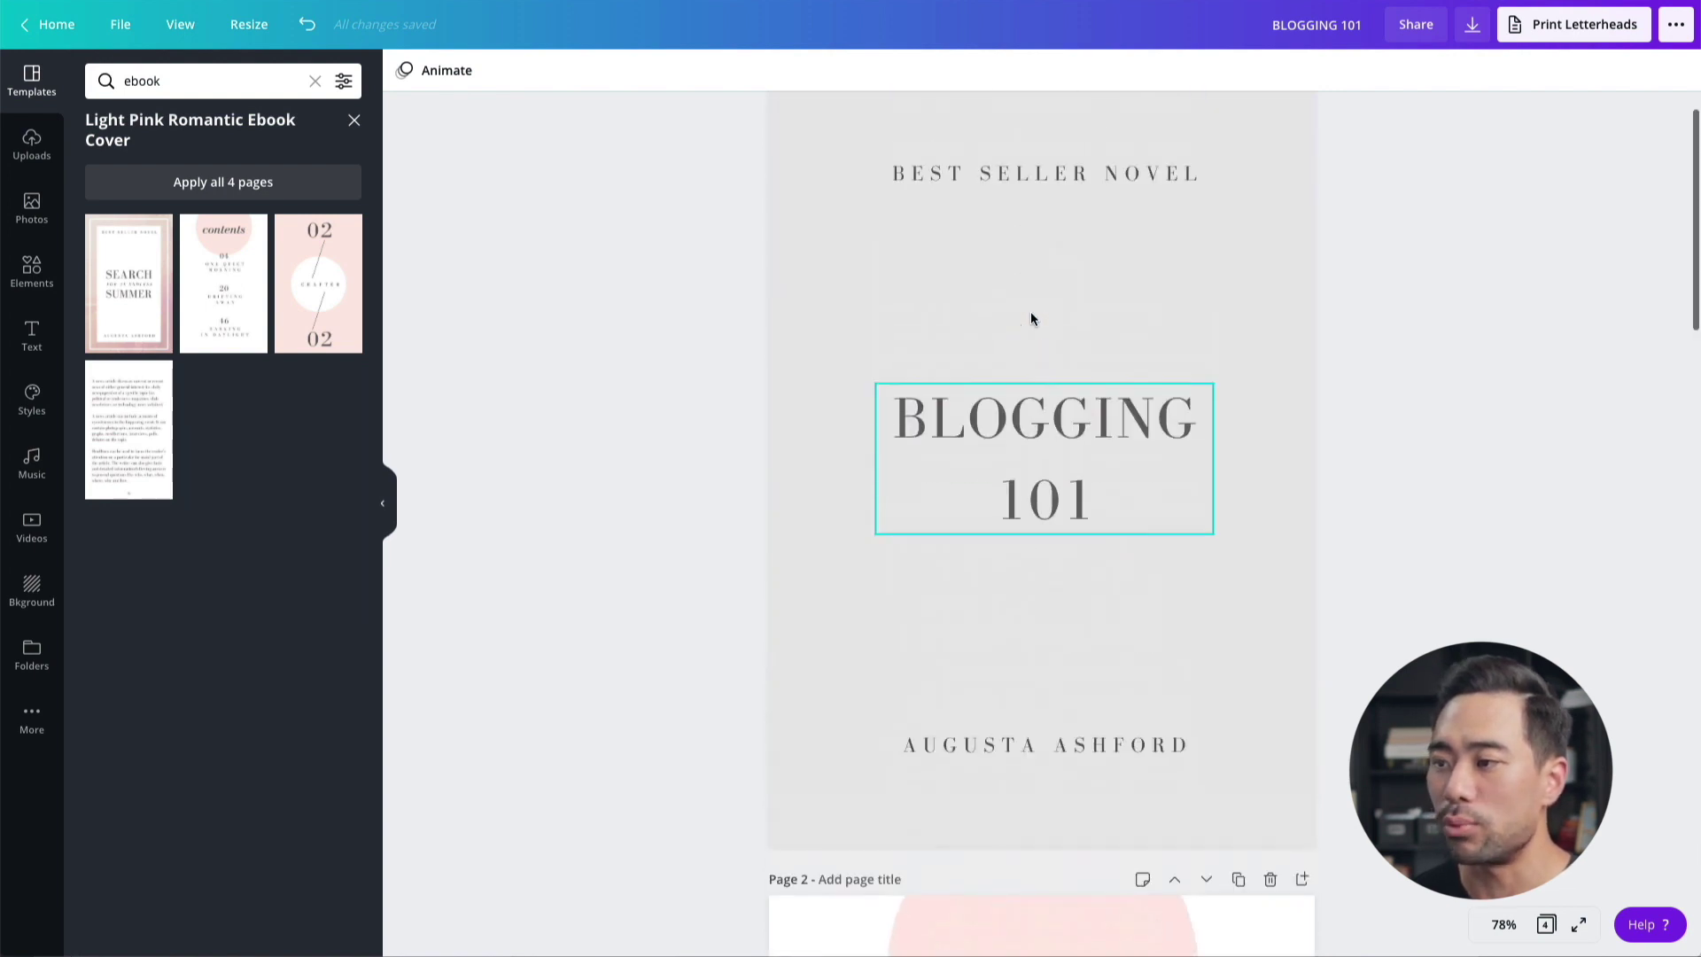
{"action": "scroll", "coordinate": [1029, 311], "scroll_direction": "down", "scroll_amount": 3}
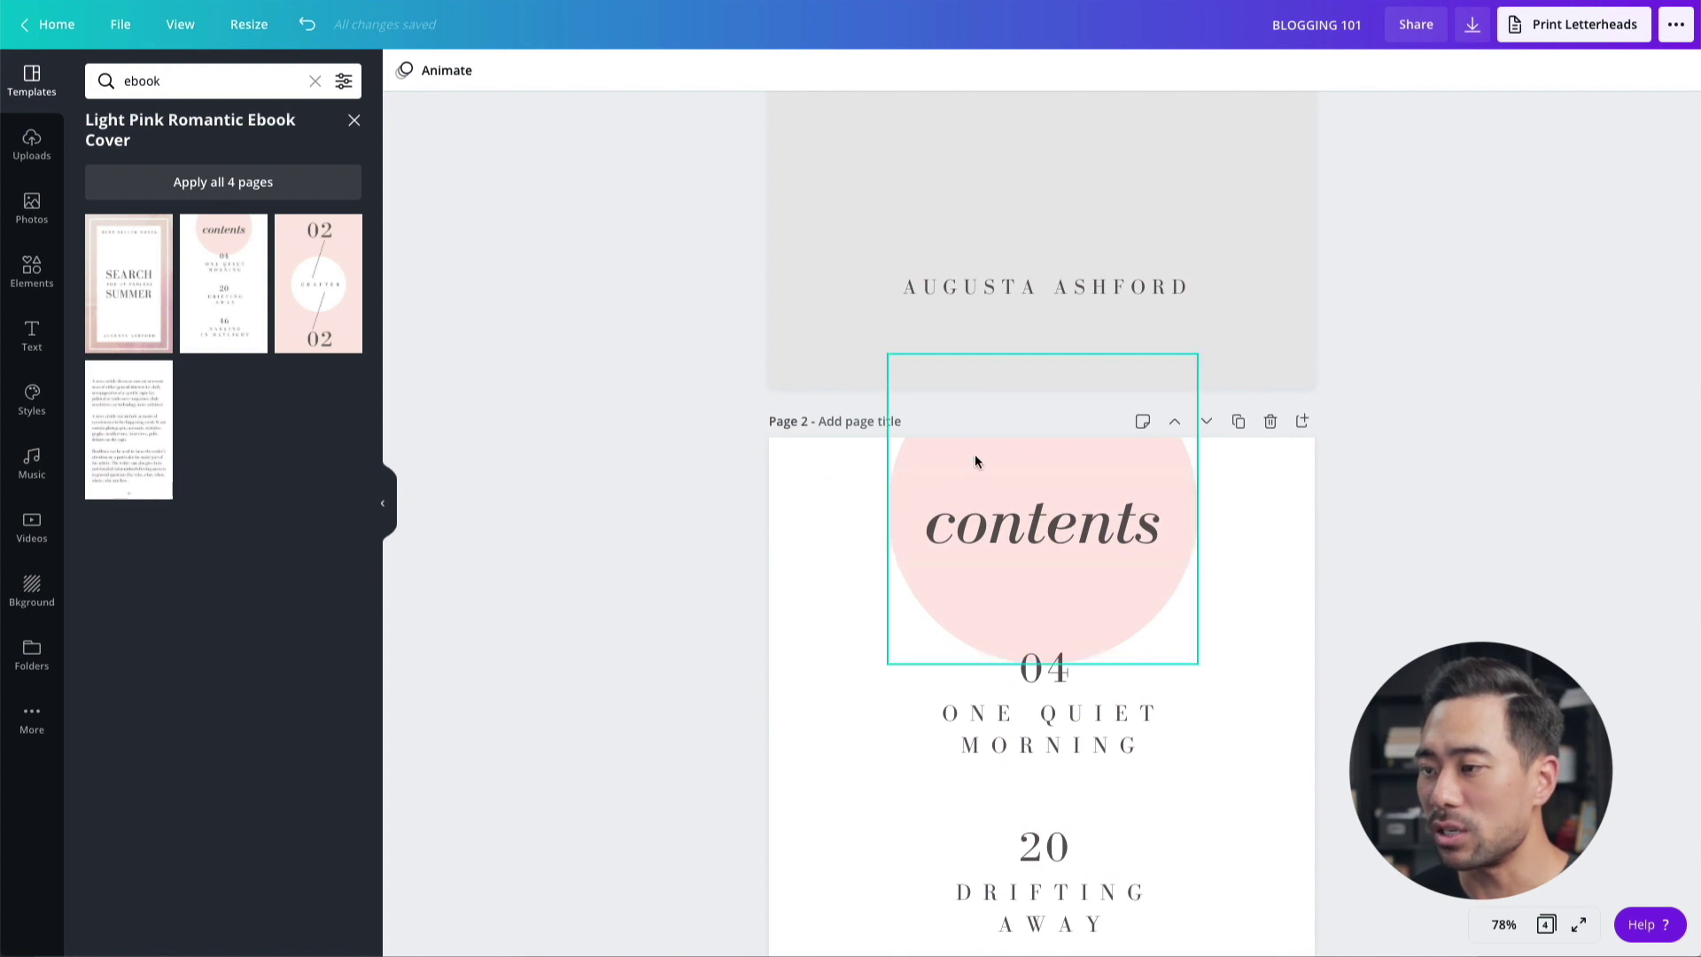
{"action": "left_click", "coordinate": [923, 455]}
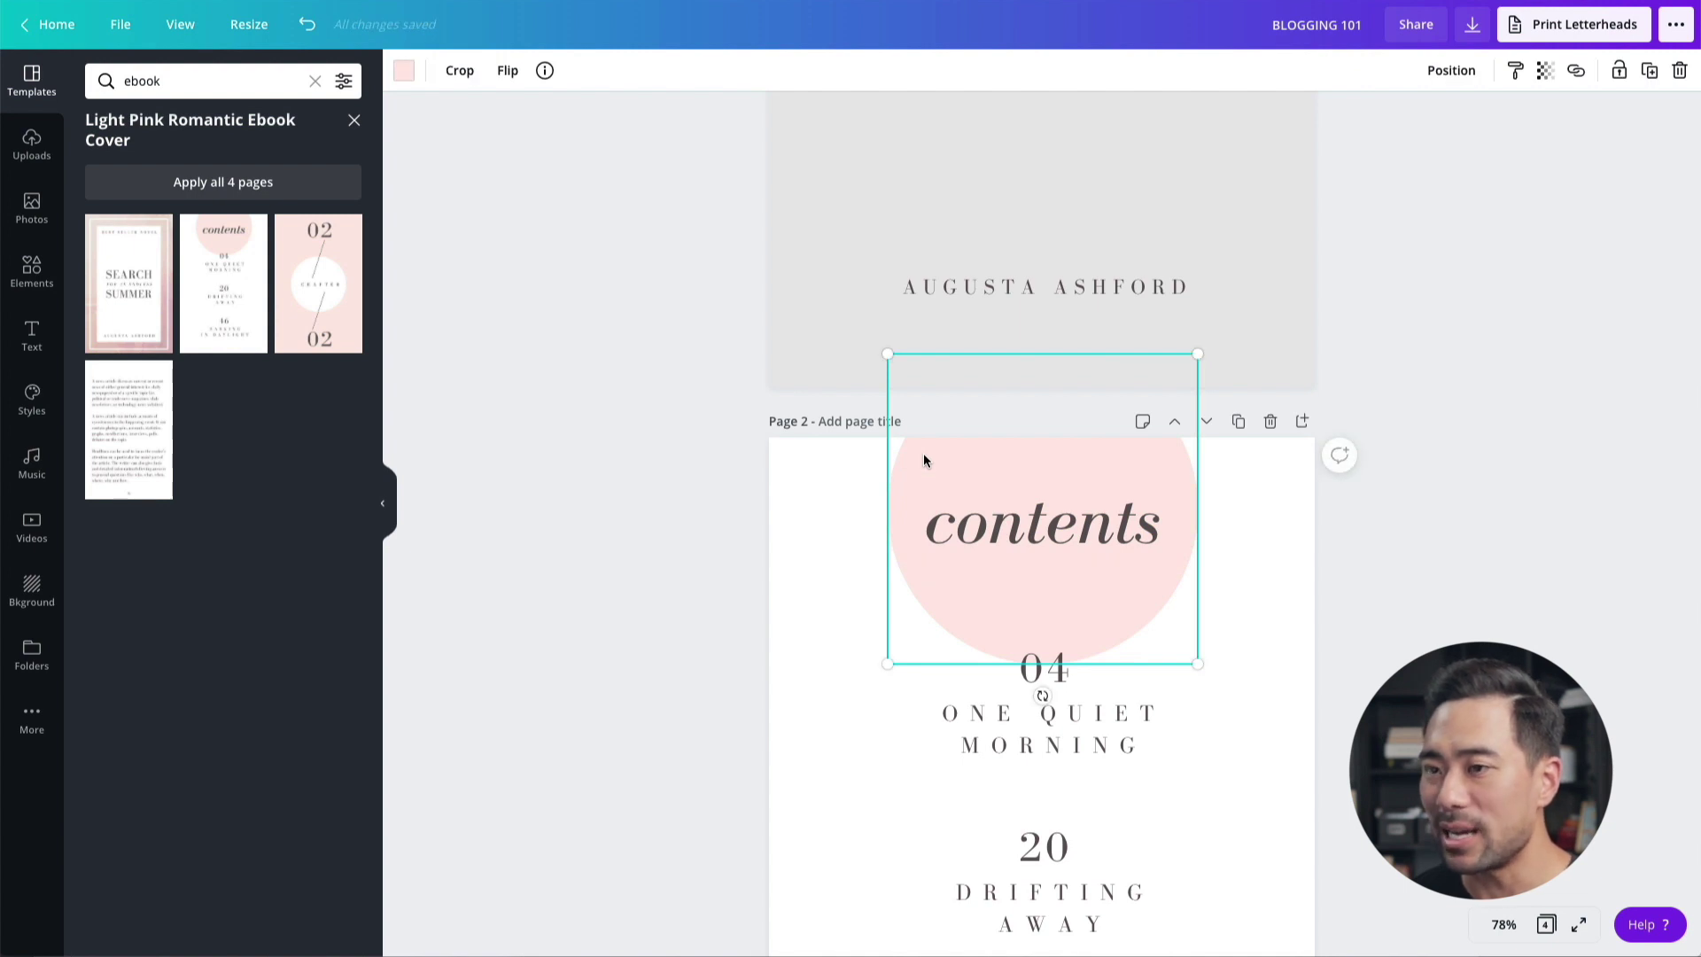
{"action": "left_click", "coordinate": [403, 73]}
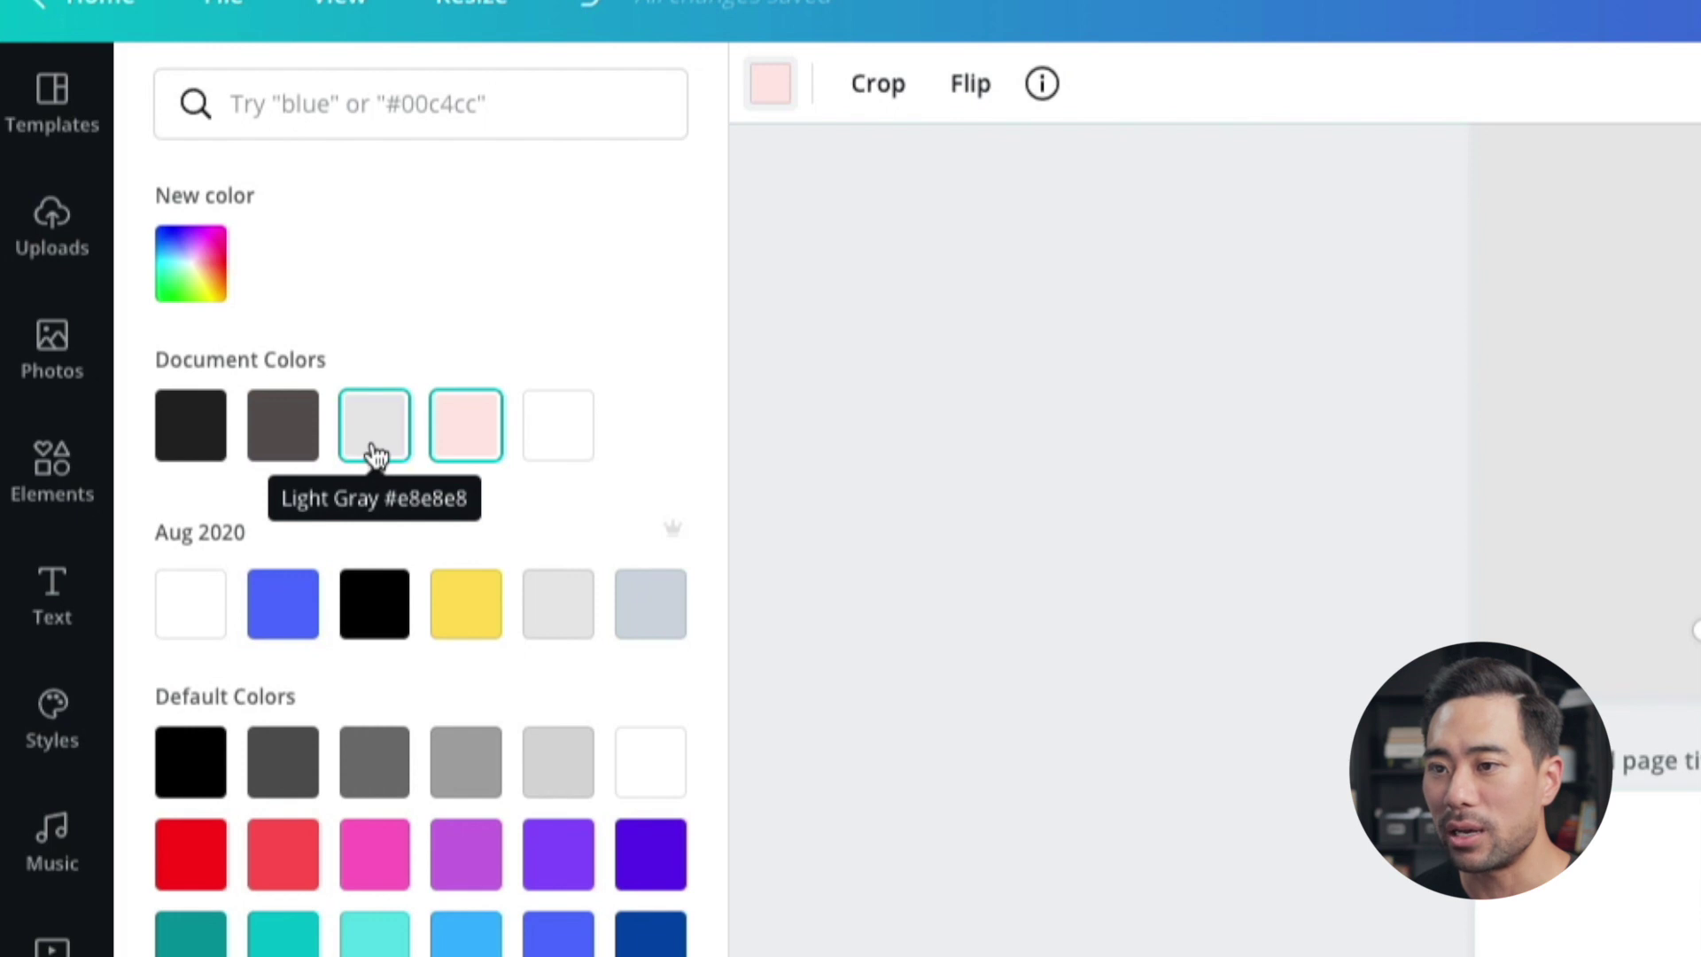
{"action": "left_click", "coordinate": [377, 455]}
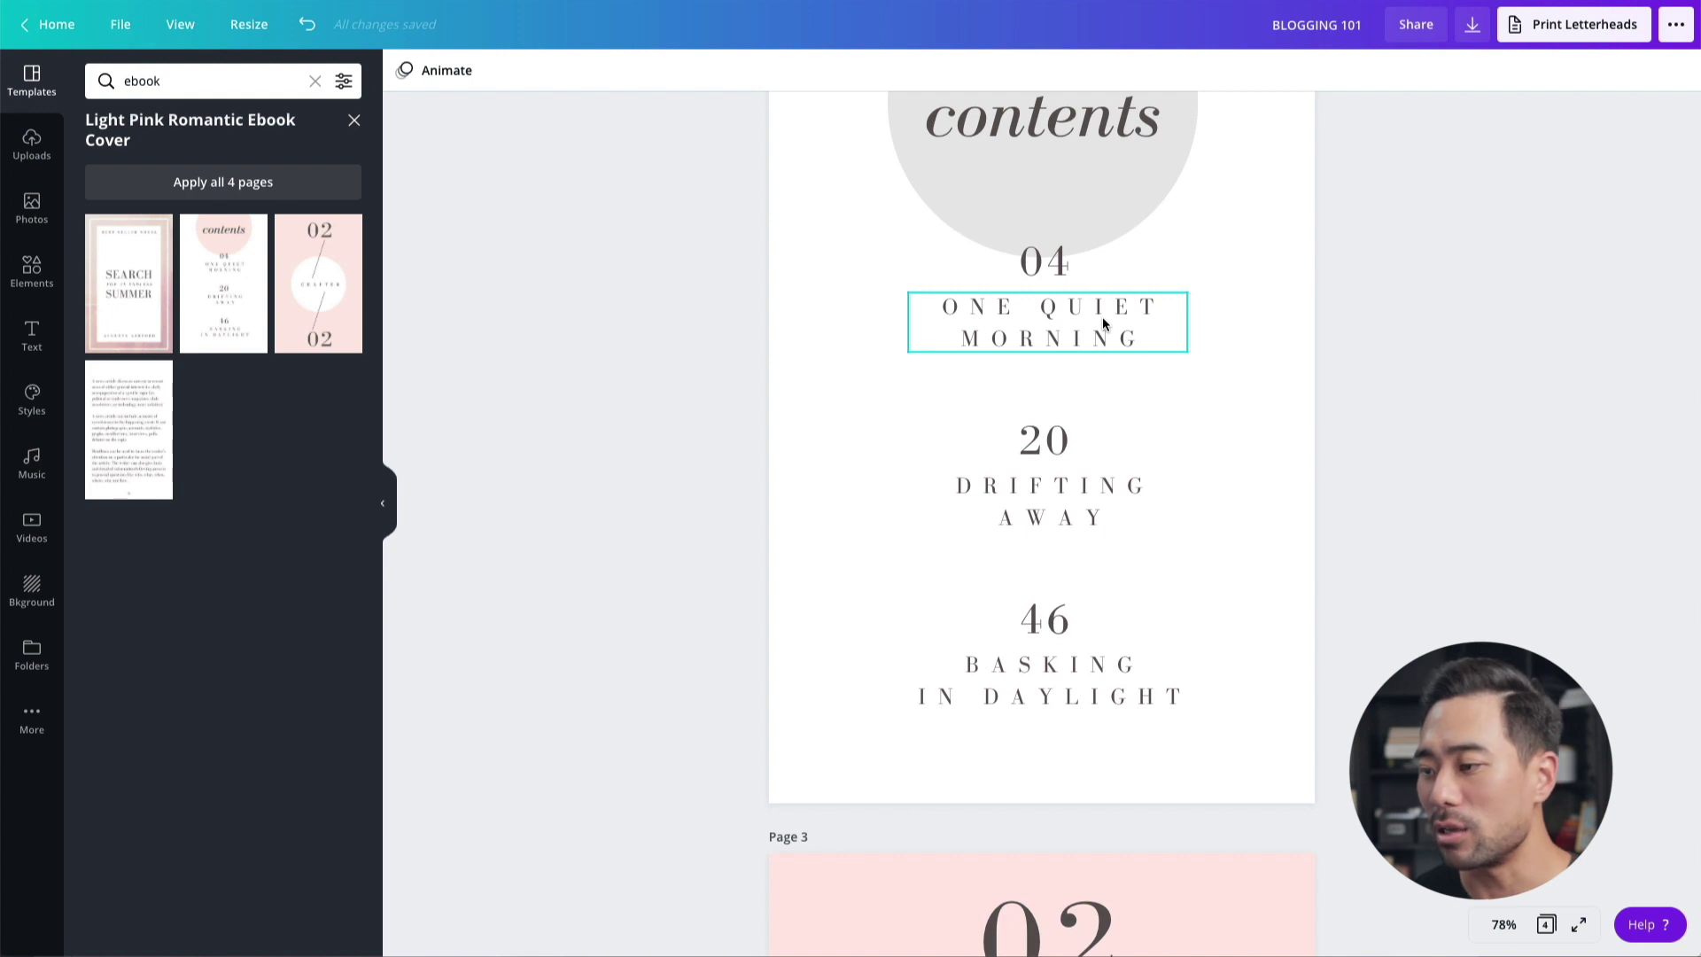
Set the background colour of the chapter page, page 3, to the light gray of the Aug 2020 palette
{"action": "scroll", "coordinate": [1102, 316], "scroll_direction": "down", "scroll_amount": 8}
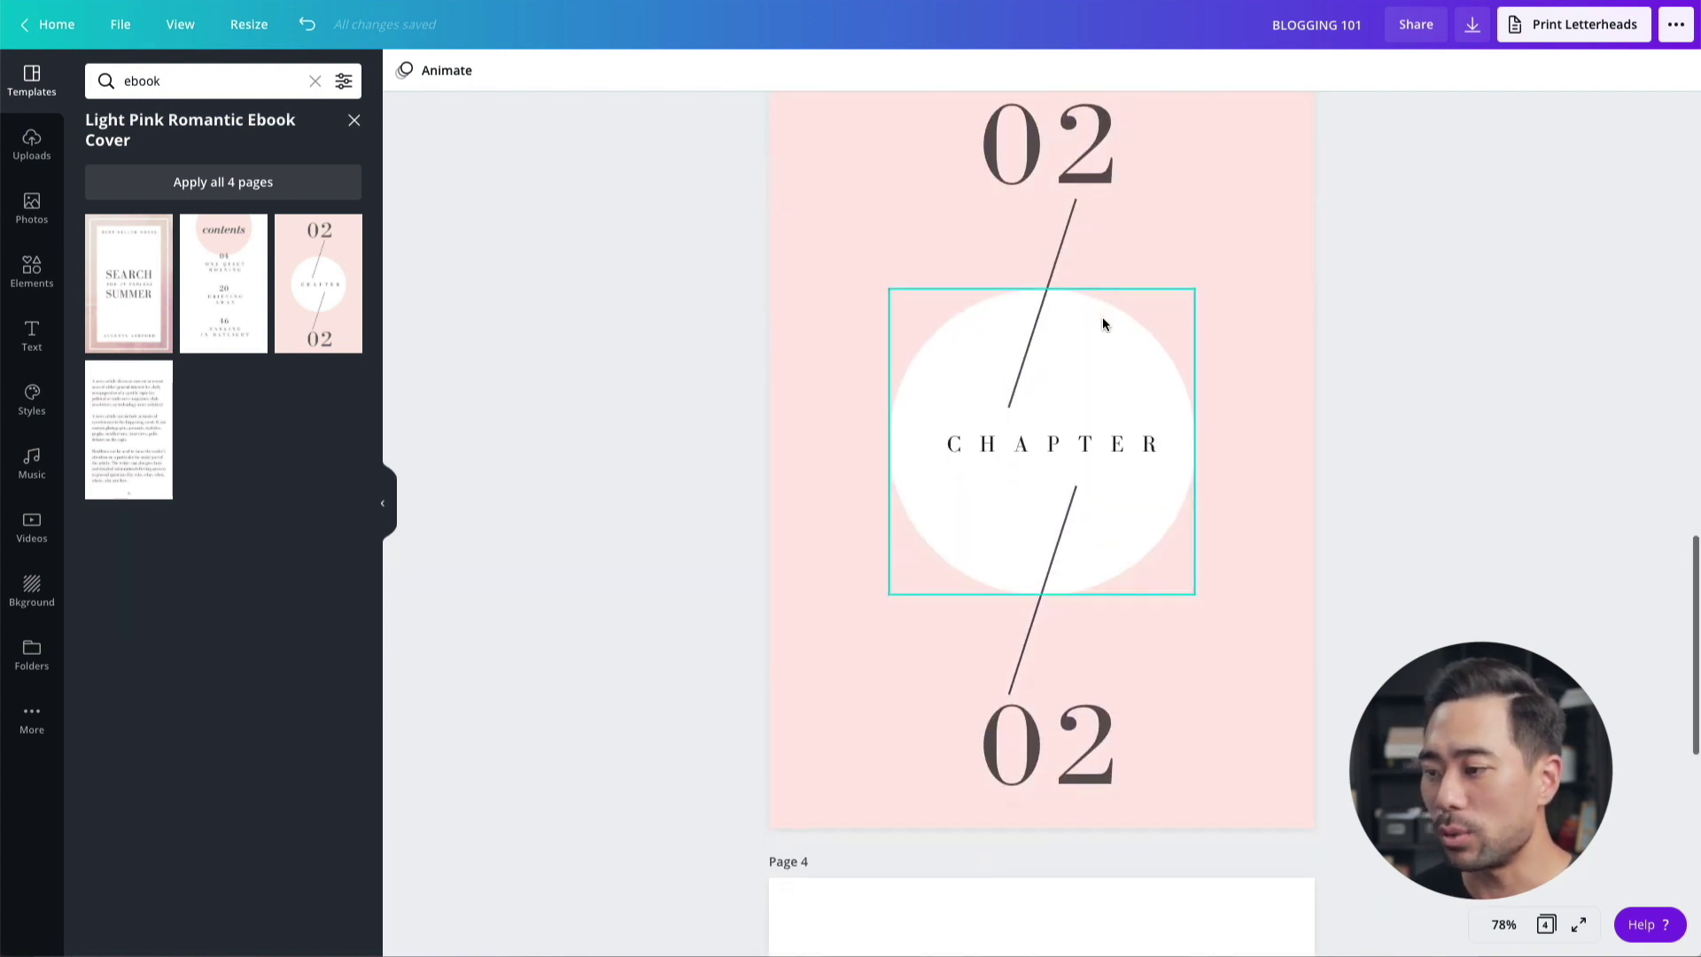
{"action": "scroll", "coordinate": [1102, 316], "scroll_direction": "up", "scroll_amount": 1}
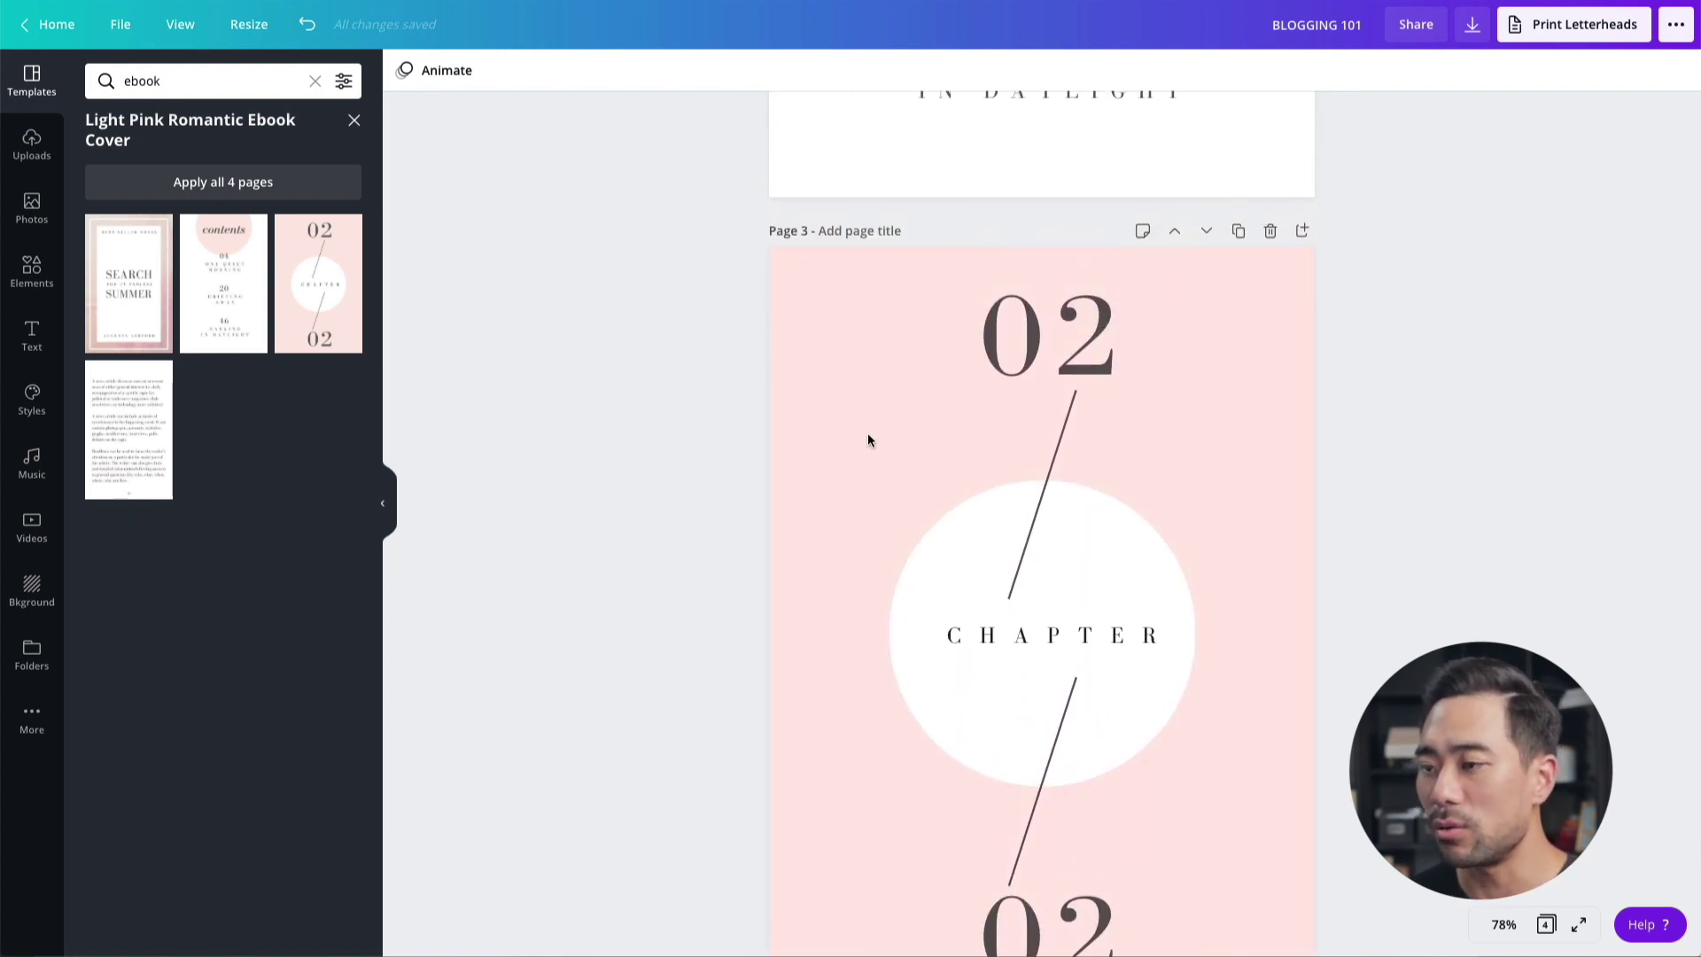
{"action": "left_click", "coordinate": [828, 412]}
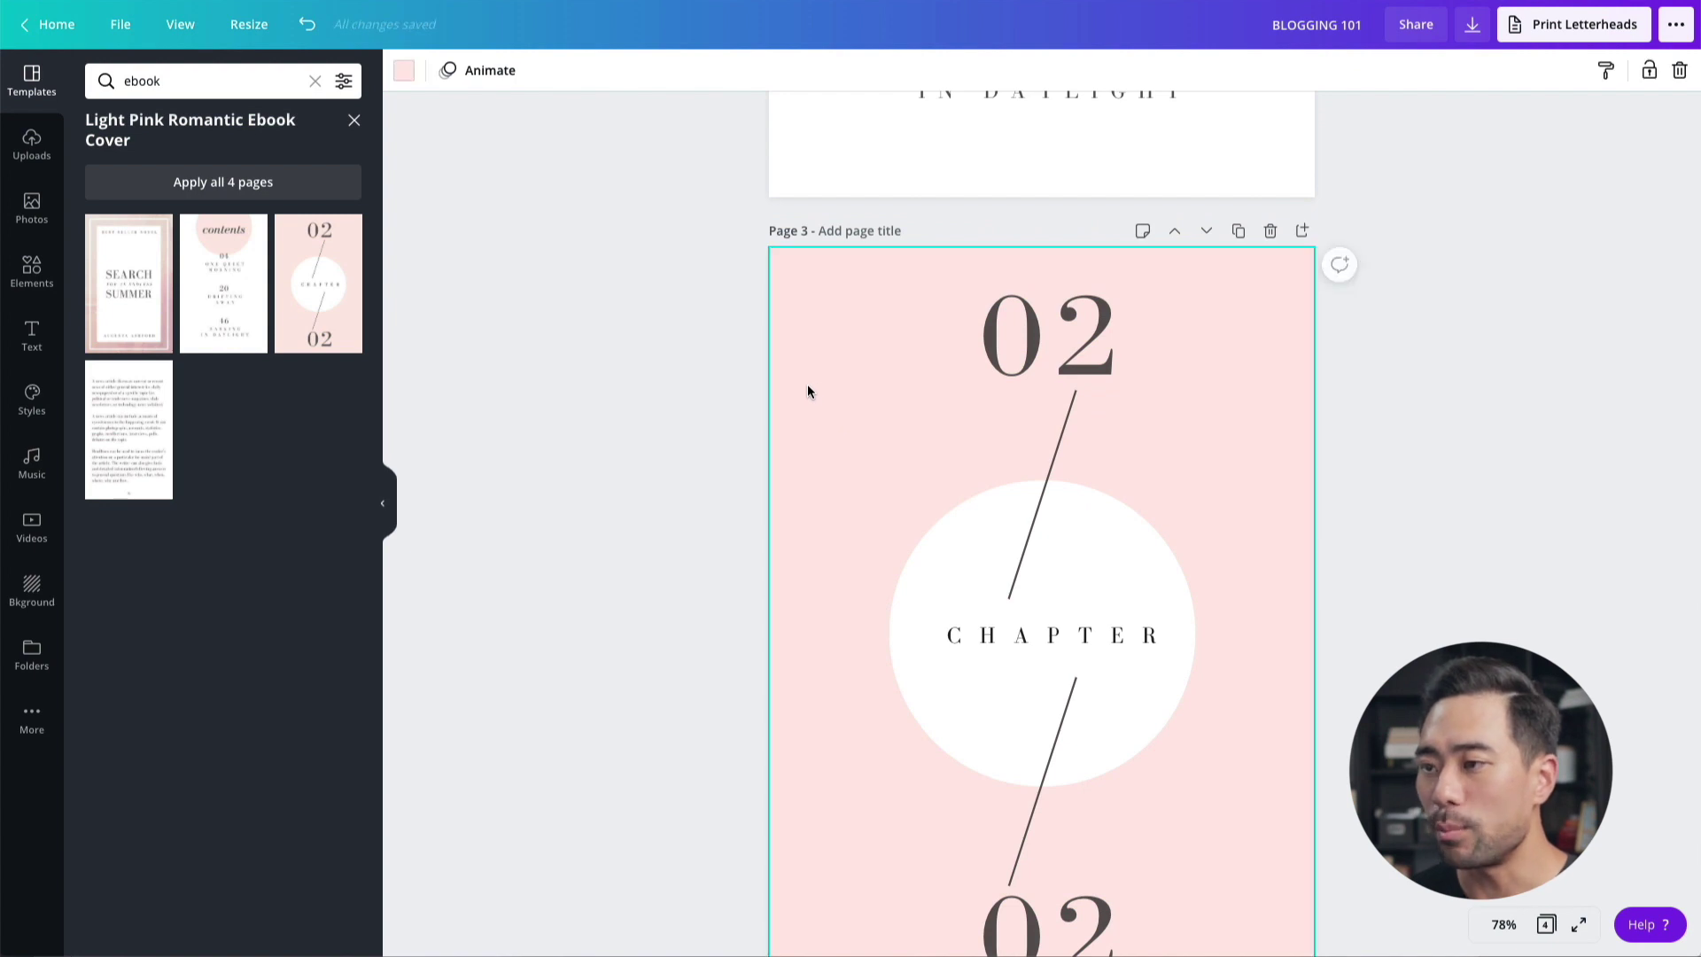
{"action": "left_click", "coordinate": [404, 71]}
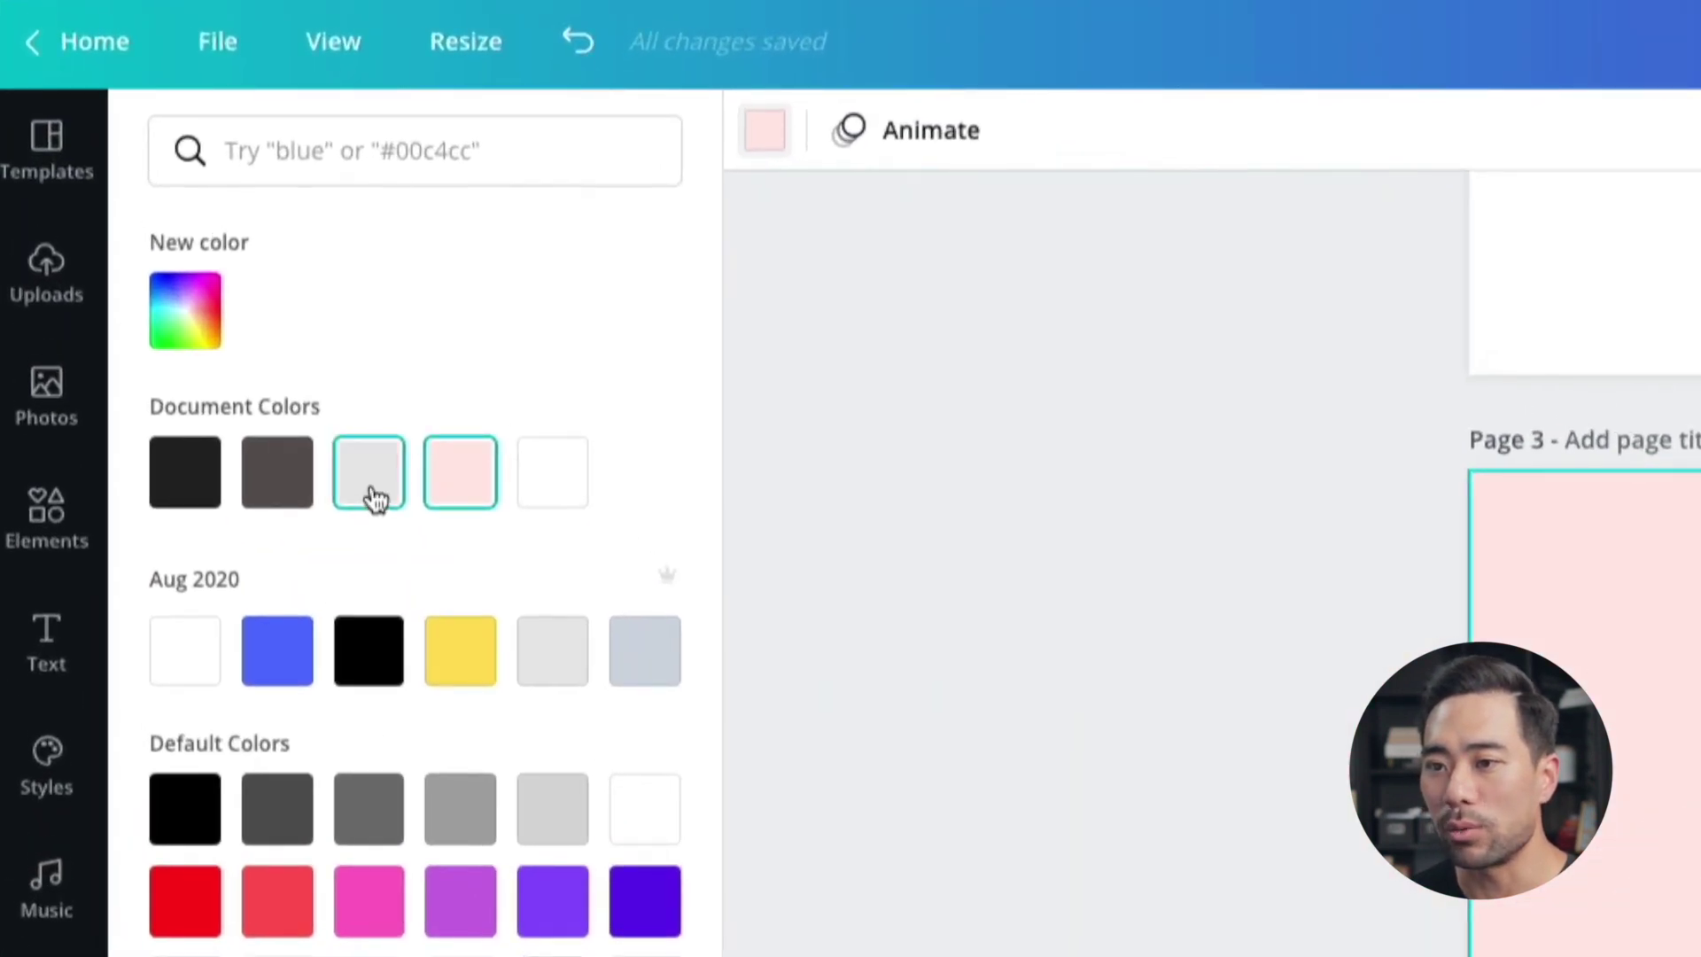
{"action": "left_click", "coordinate": [551, 653]}
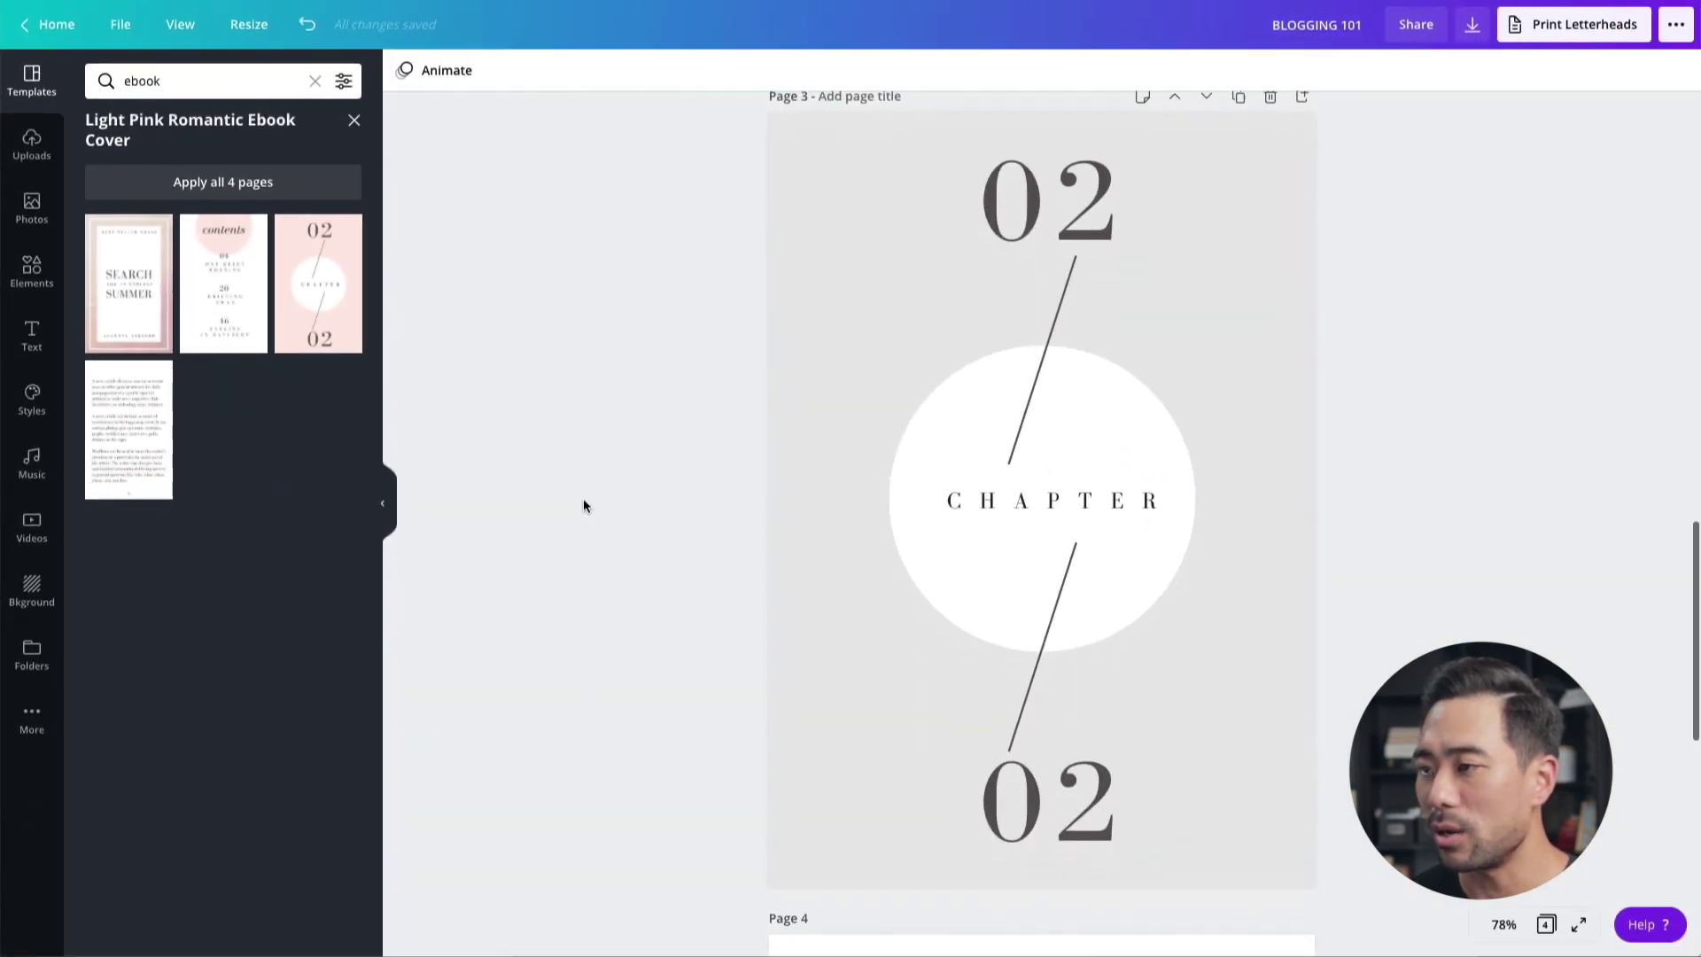
Change both 02 chapter numbers on page 3 to 01
{"action": "scroll", "coordinate": [1019, 266], "scroll_direction": "down", "scroll_amount": 1}
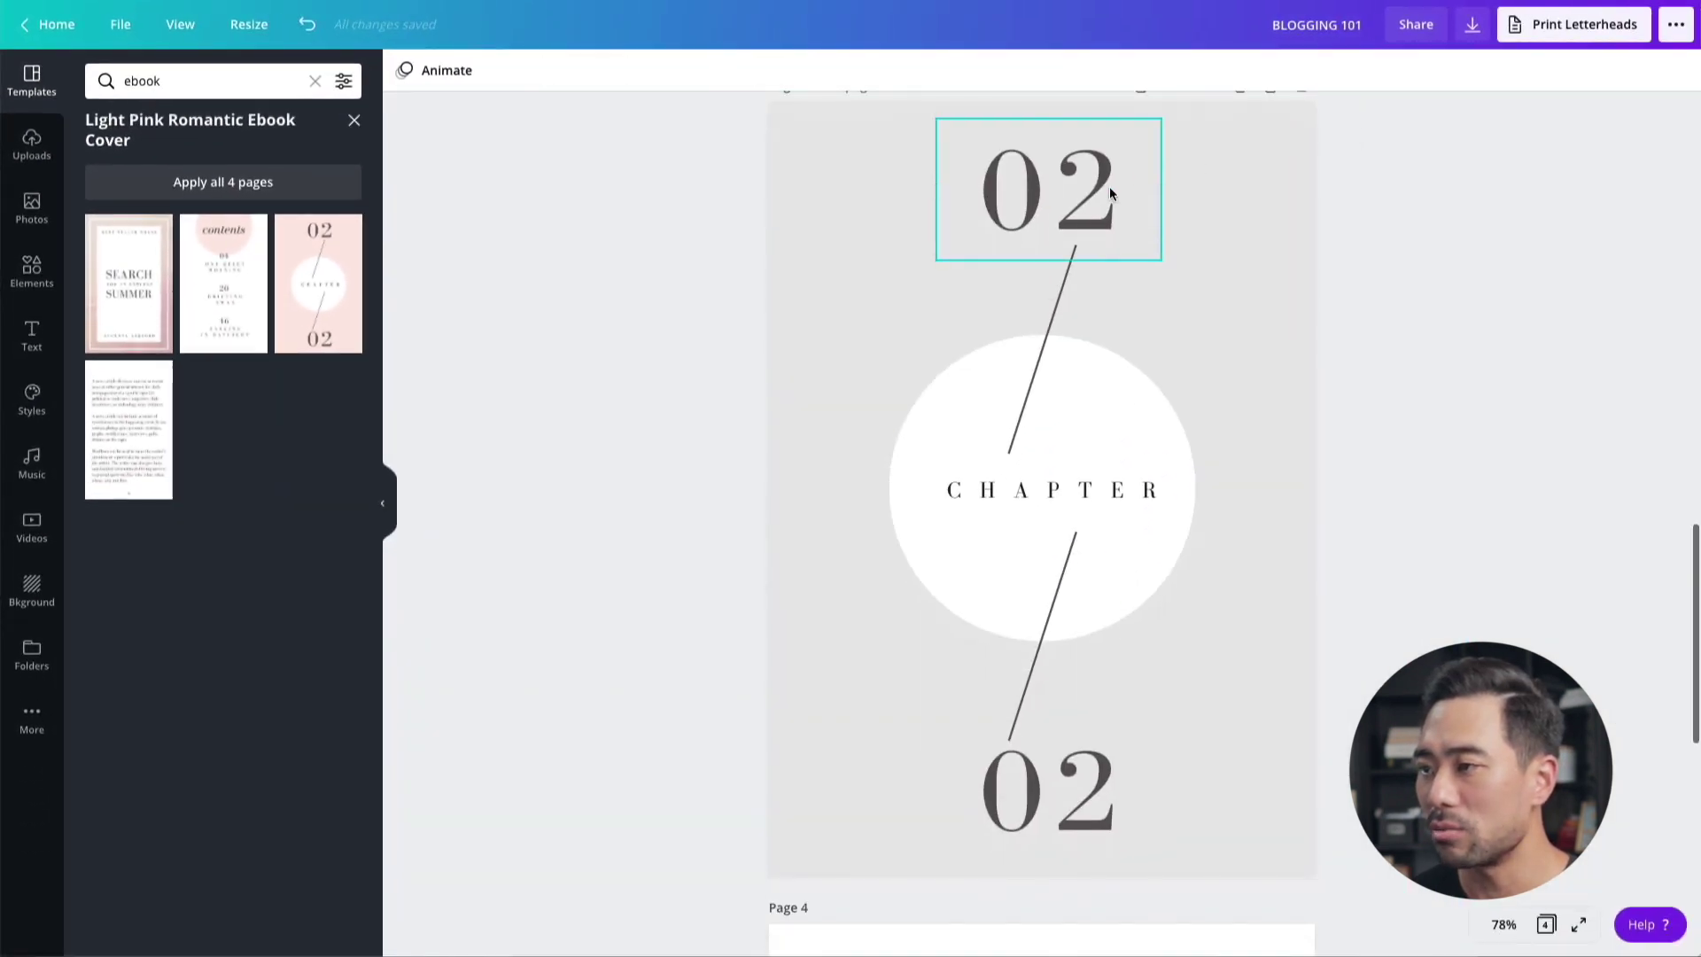
{"action": "left_click", "coordinate": [1133, 243]}
{"action": "left_click", "coordinate": [1133, 243]}
{"action": "key", "text": "shift+Left"}
{"action": "type", "text": "1"}
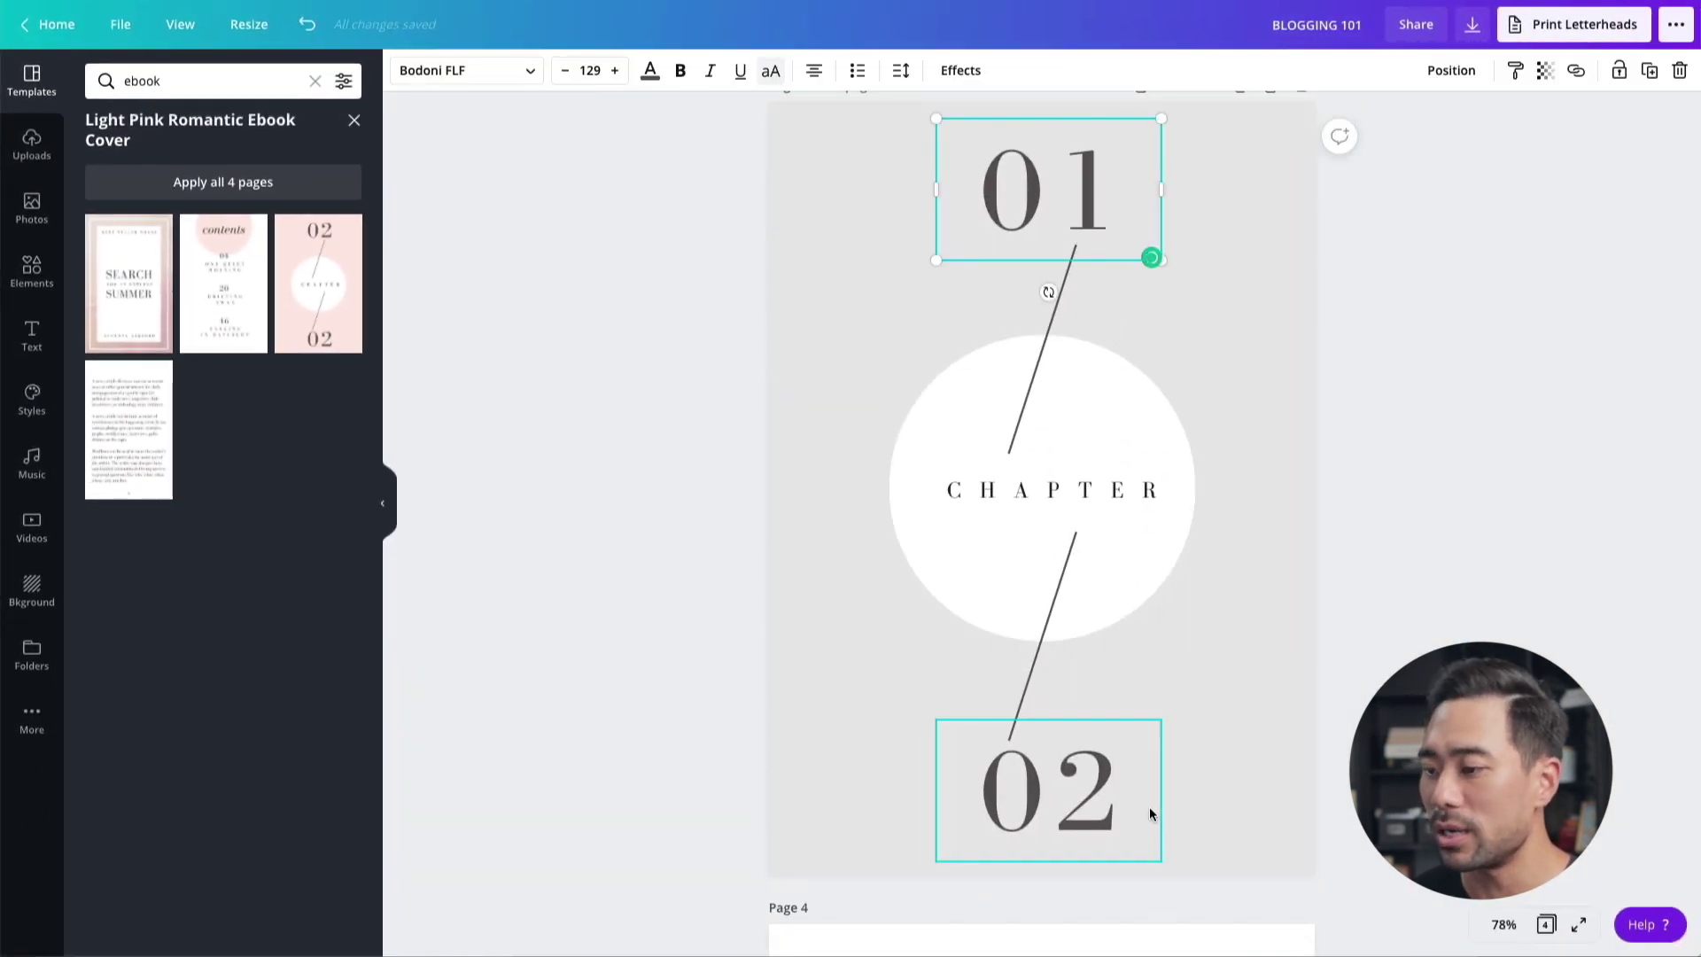
{"action": "left_click", "coordinate": [1097, 804]}
{"action": "key", "text": "shift+Left"}
{"action": "type", "text": "1"}
{"action": "left_click", "coordinate": [1504, 512]}
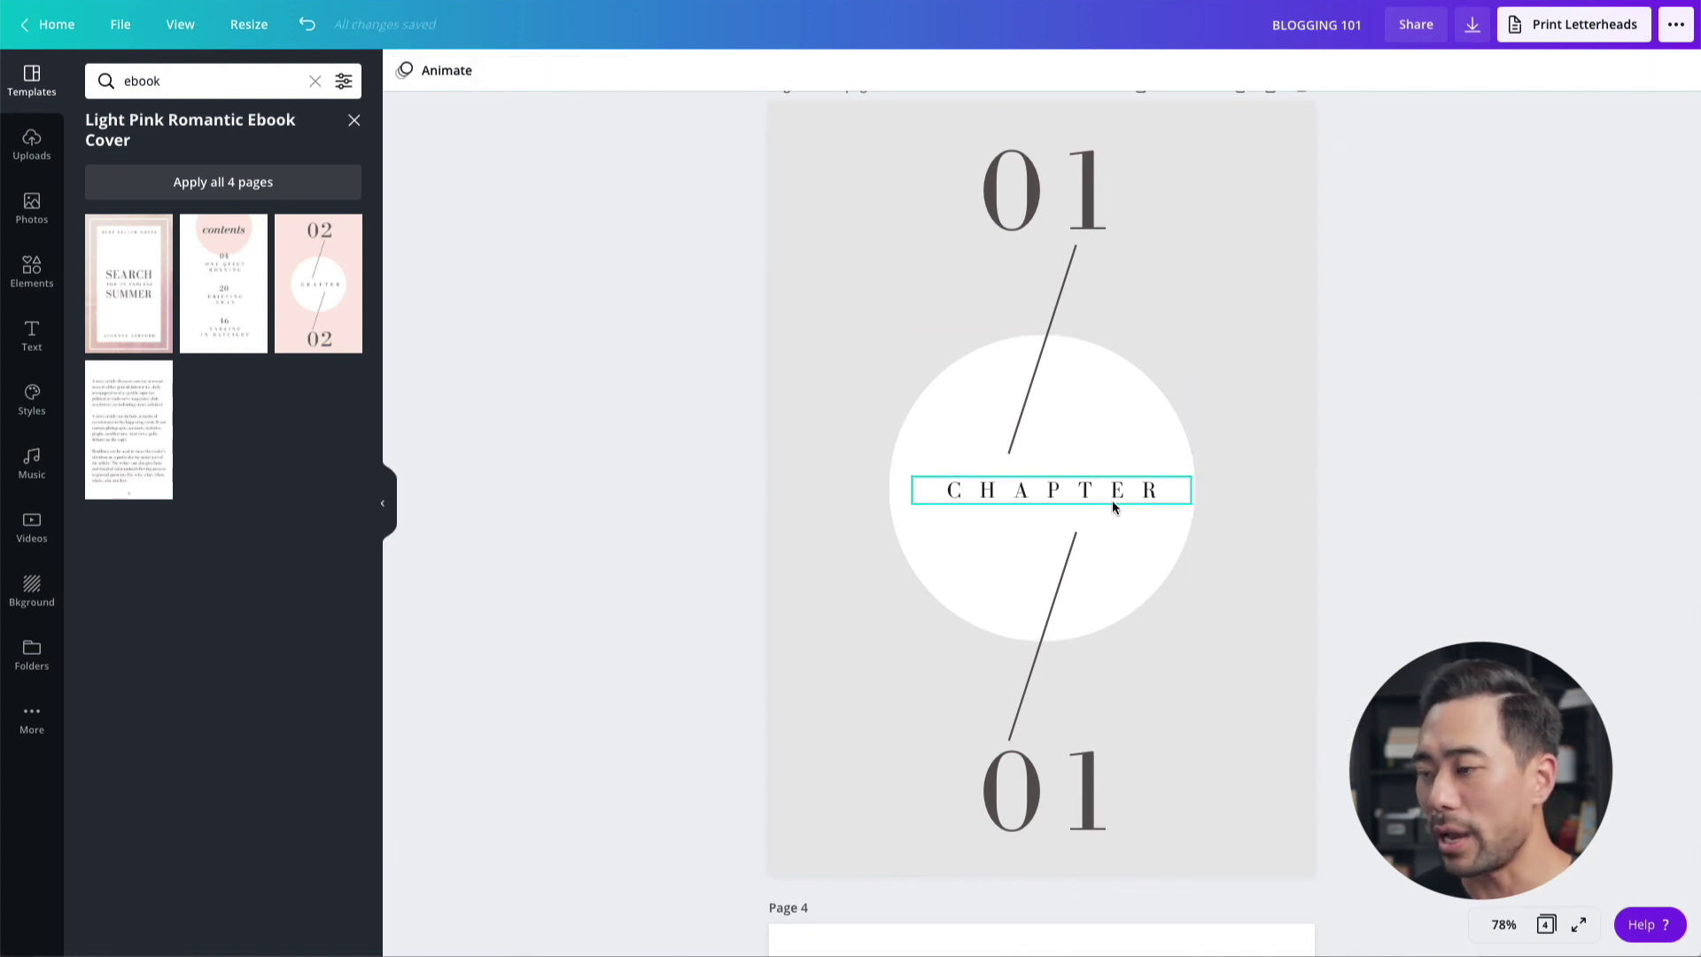
Browse the elements library and search it for blog
{"action": "left_click", "coordinate": [17, 276]}
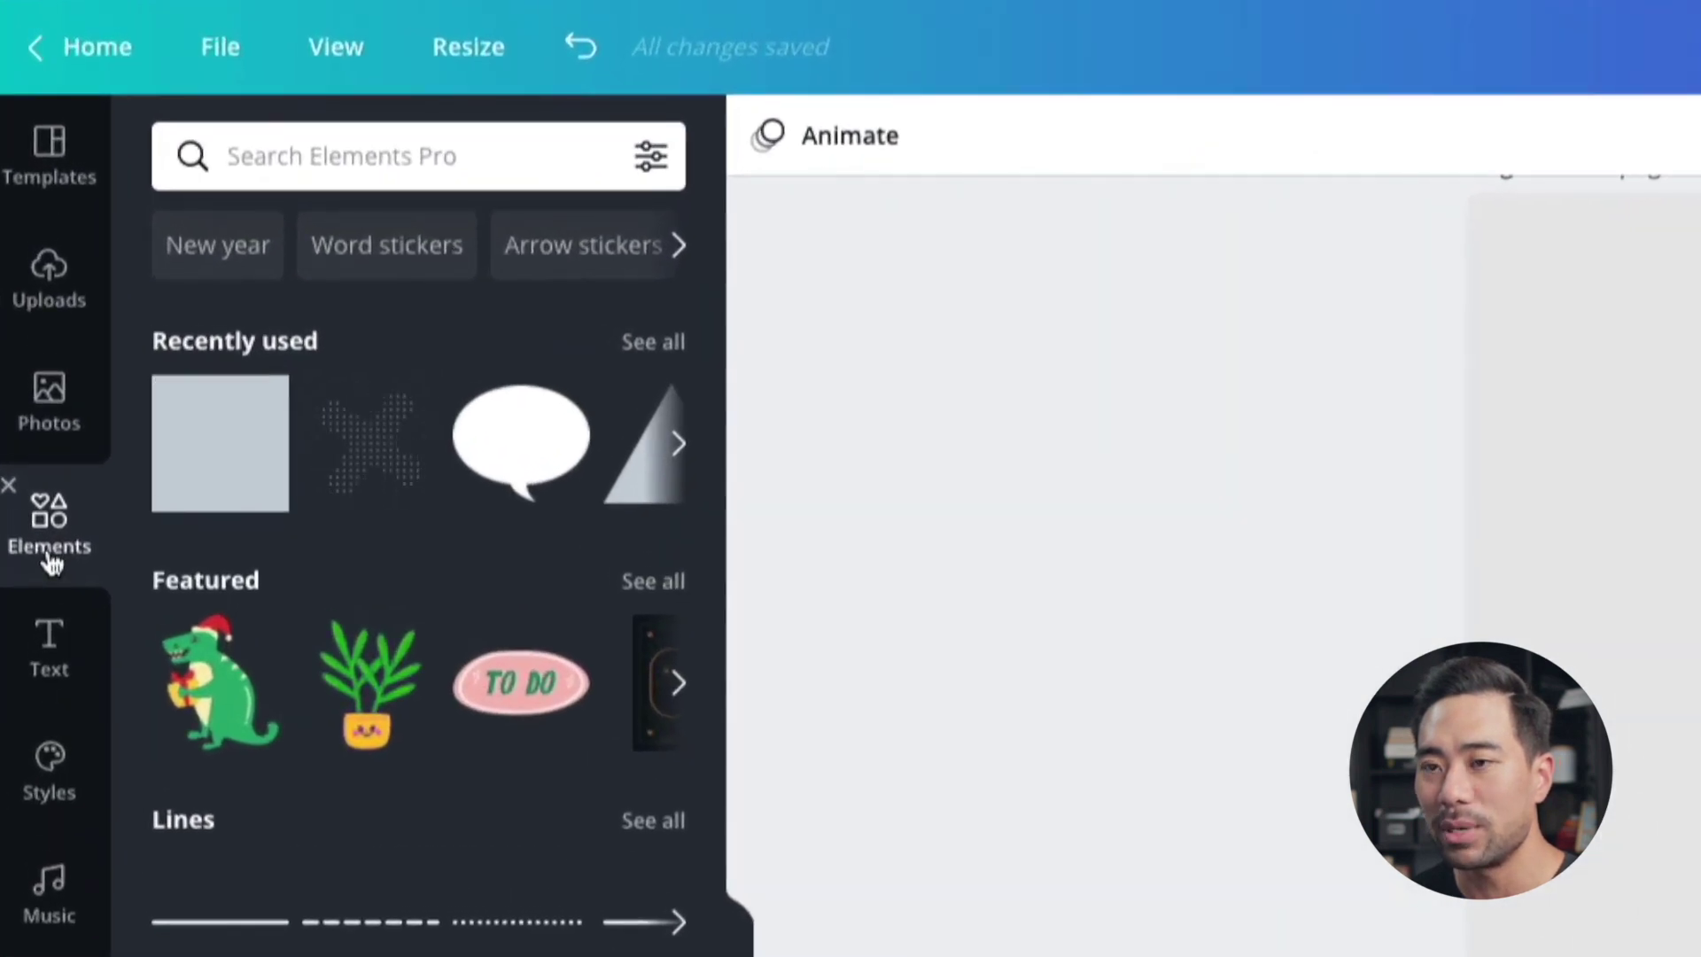
{"action": "scroll", "coordinate": [376, 576], "scroll_direction": "down", "scroll_amount": 10}
{"action": "scroll", "coordinate": [417, 567], "scroll_direction": "down", "scroll_amount": 10}
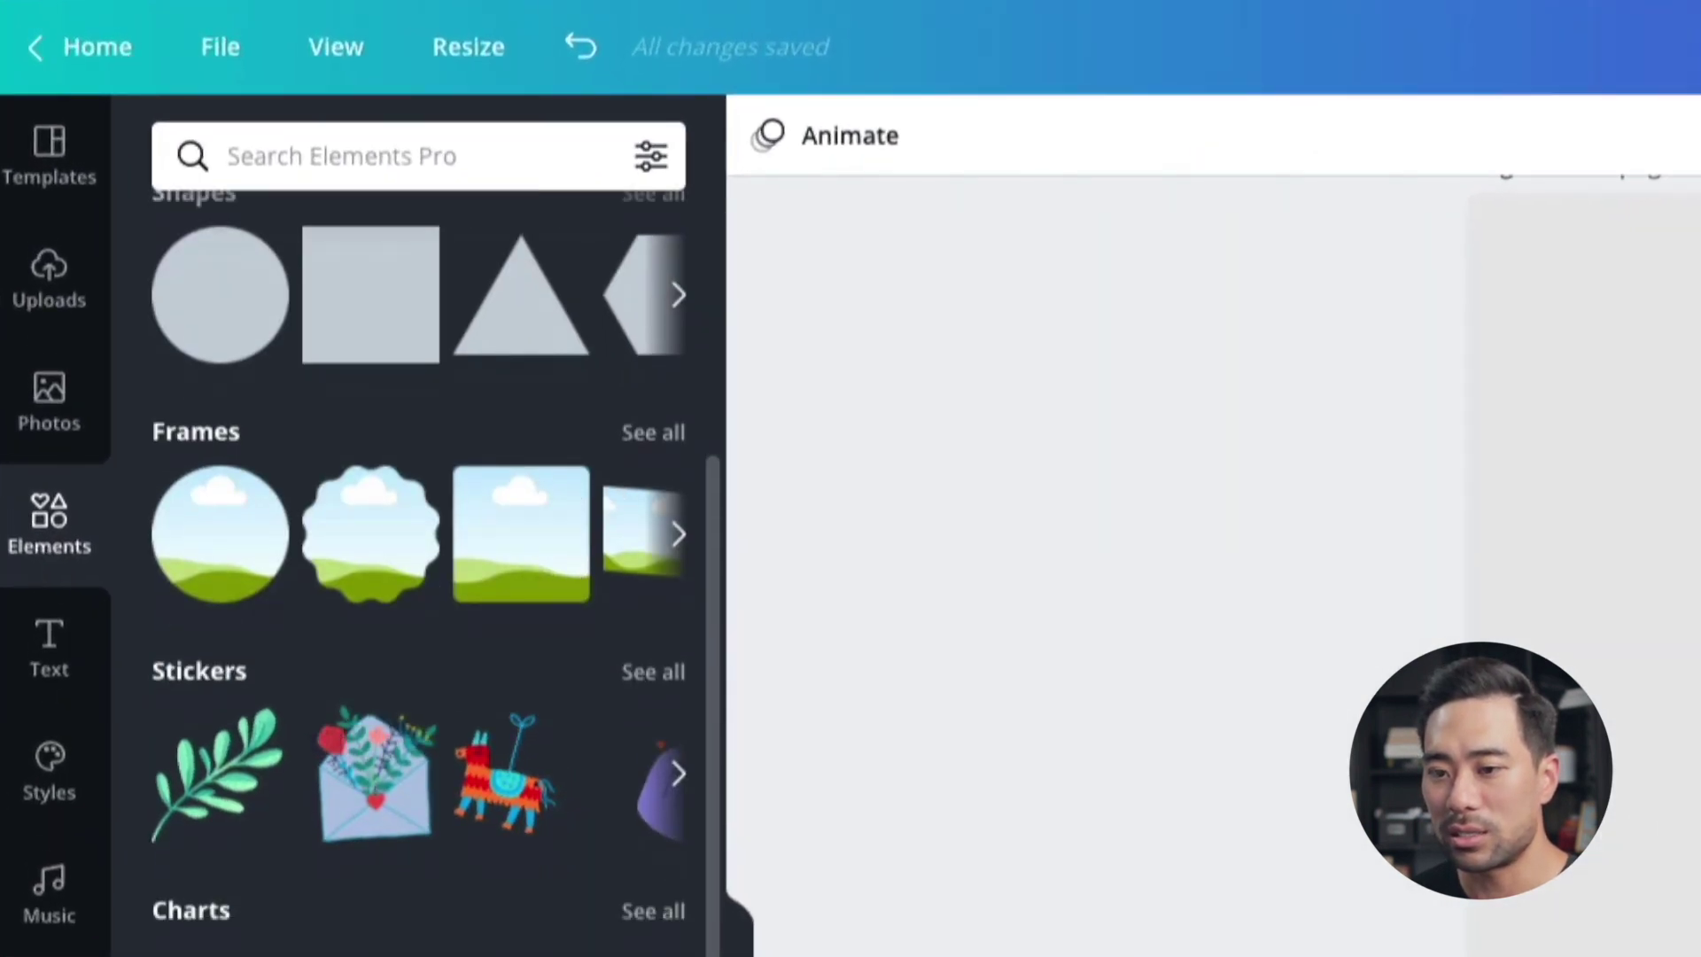
{"action": "scroll", "coordinate": [416, 567], "scroll_direction": "down", "scroll_amount": 8}
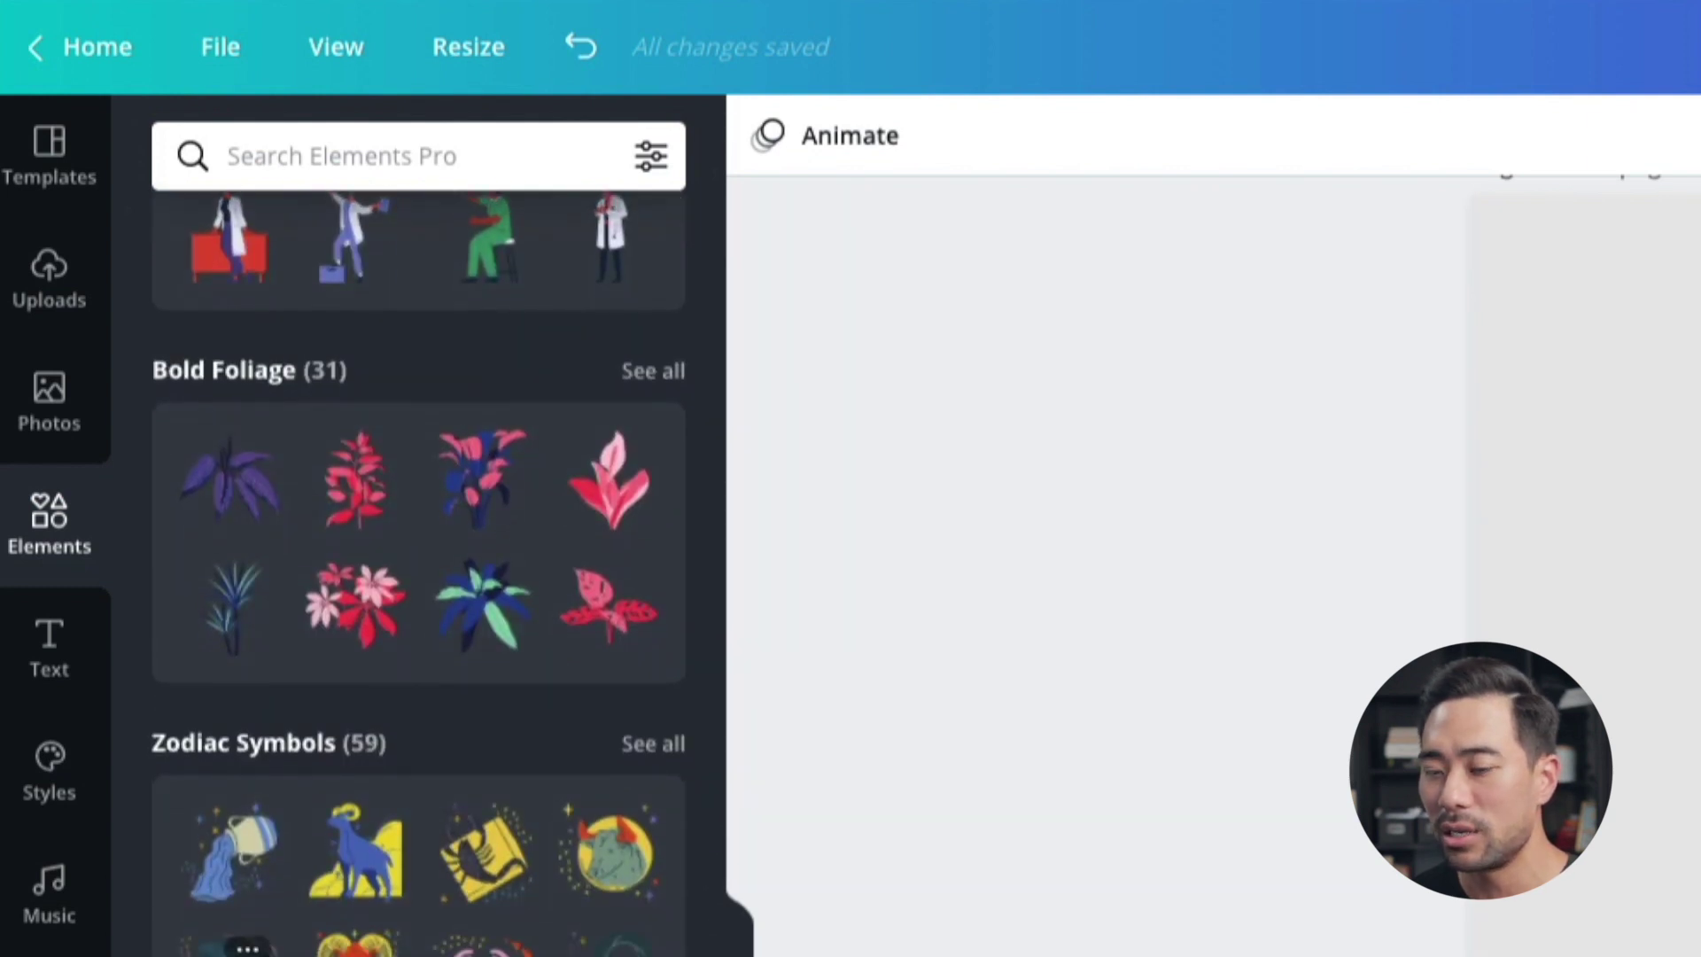
{"action": "scroll", "coordinate": [417, 531], "scroll_direction": "up", "scroll_amount": 6}
{"action": "left_click", "coordinate": [334, 141]}
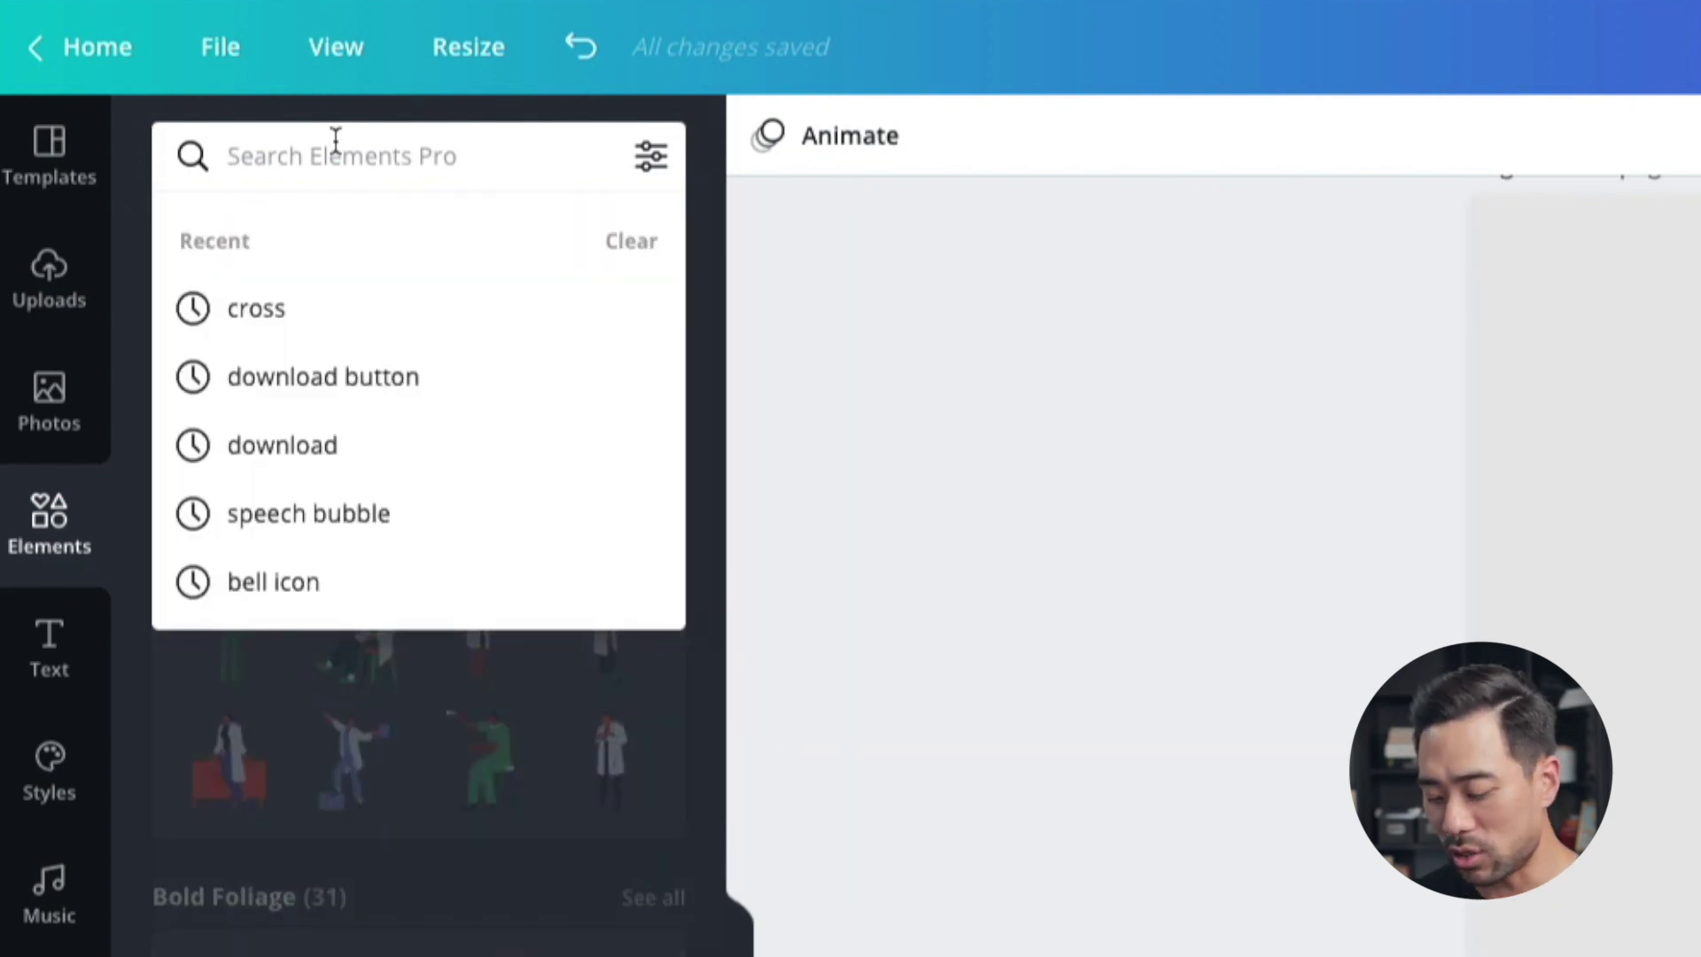
{"action": "type", "text": "bloggio"}
{"action": "key", "text": "BackSpace"}
{"action": "key", "text": "BackSpace"}
{"action": "key", "text": "BackSpace"}
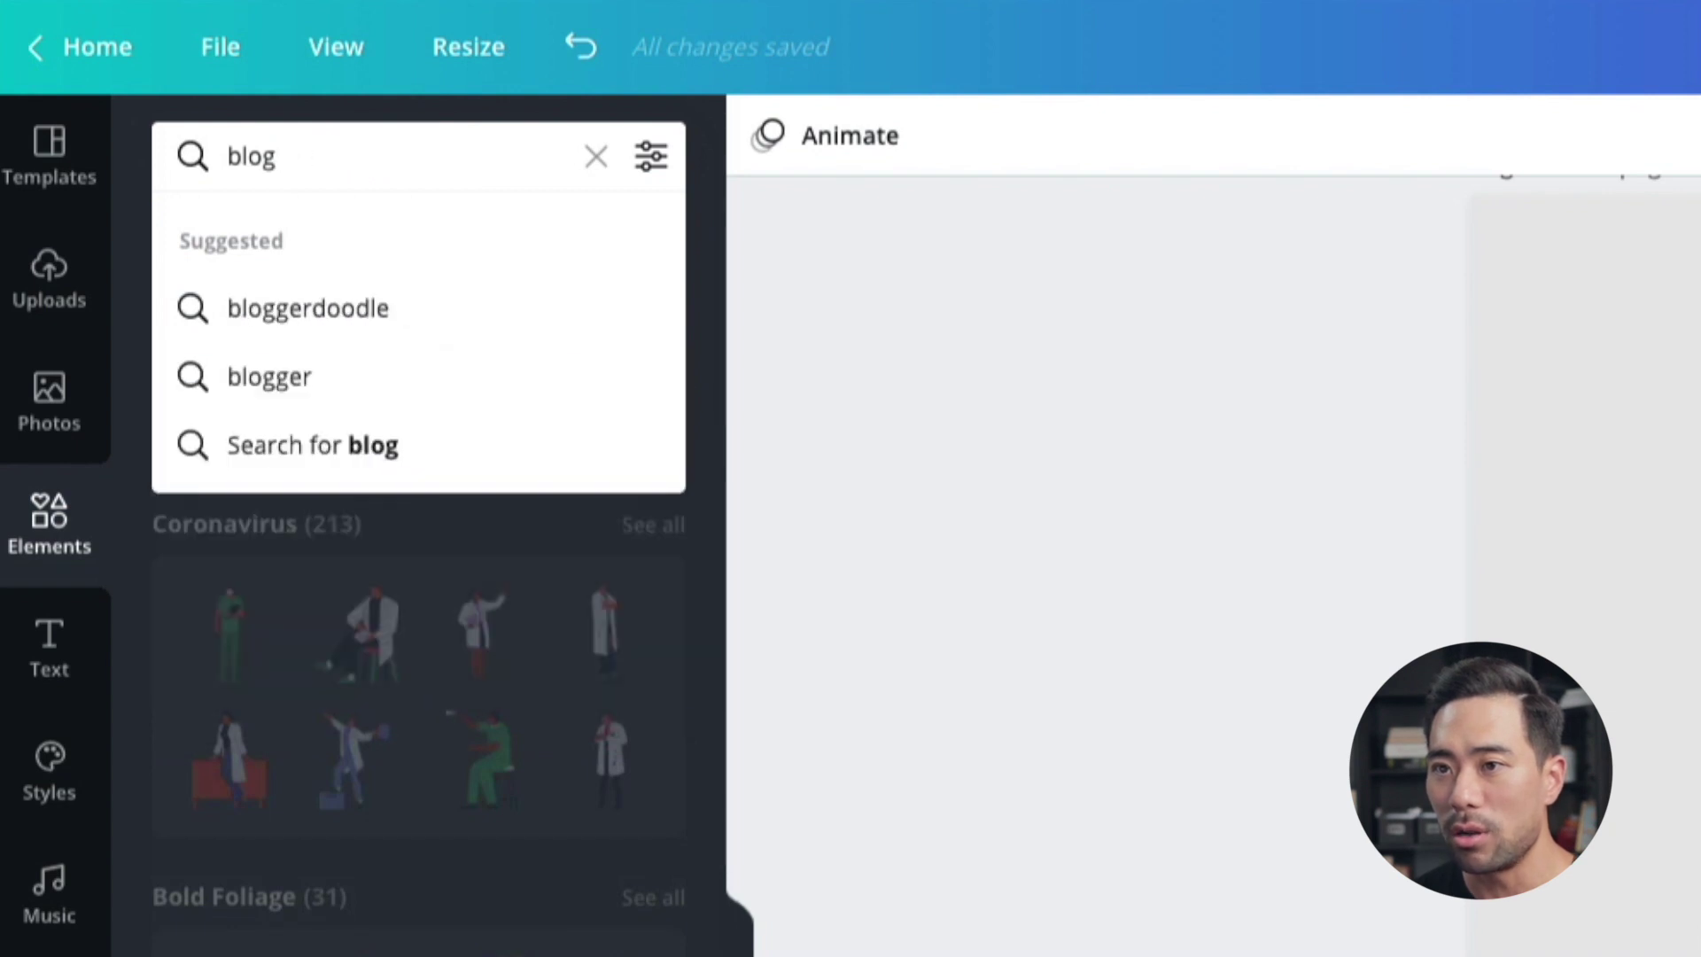
{"action": "key", "text": "Return"}
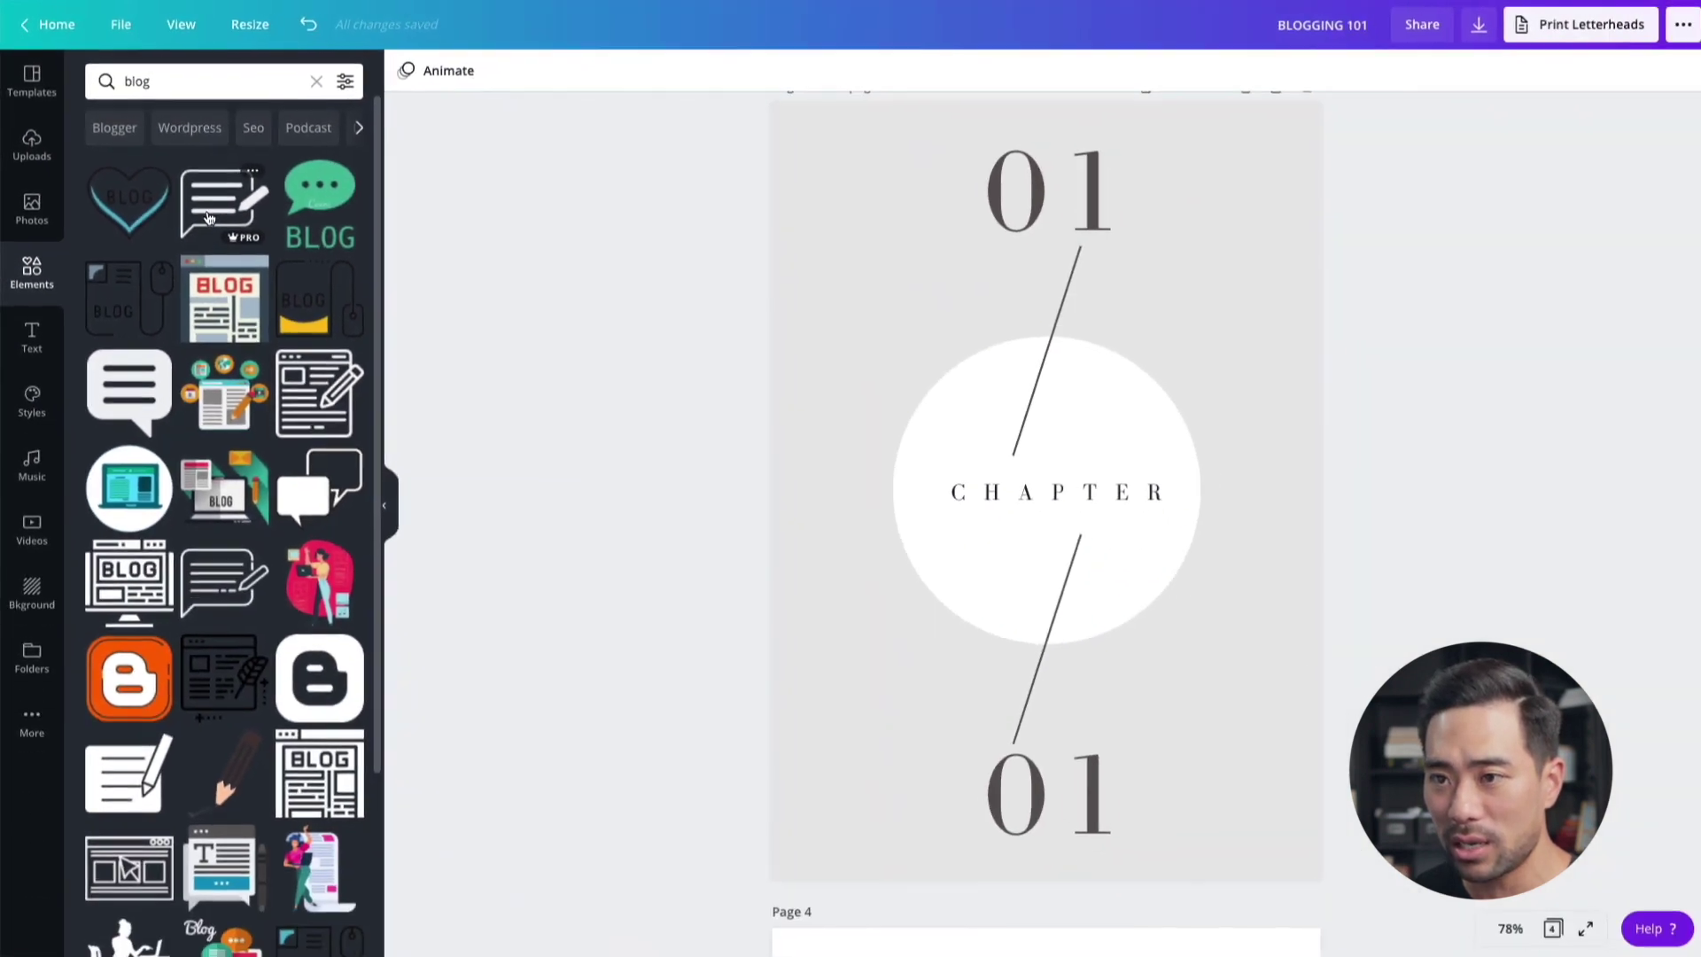
Add the Pro speech bubble and pencil graphic to the chapter page, then try moving the CHAPTER text and undo that move
{"action": "left_click", "coordinate": [212, 216]}
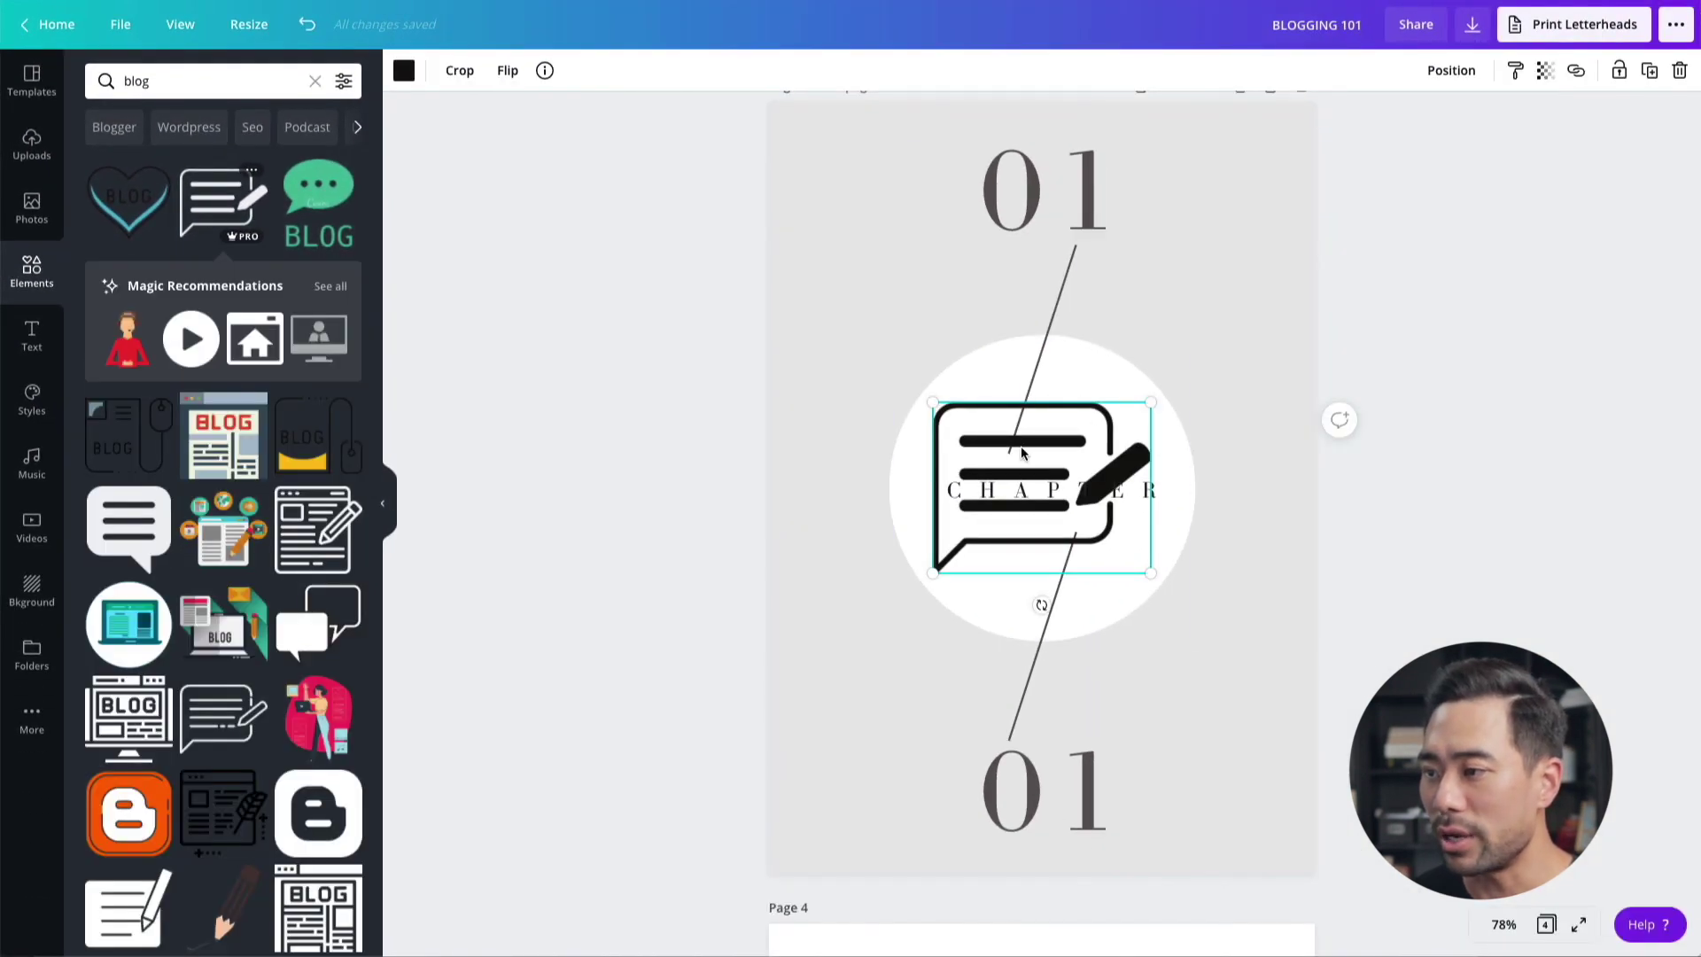
{"action": "mouse_move", "coordinate": [241, 246]}
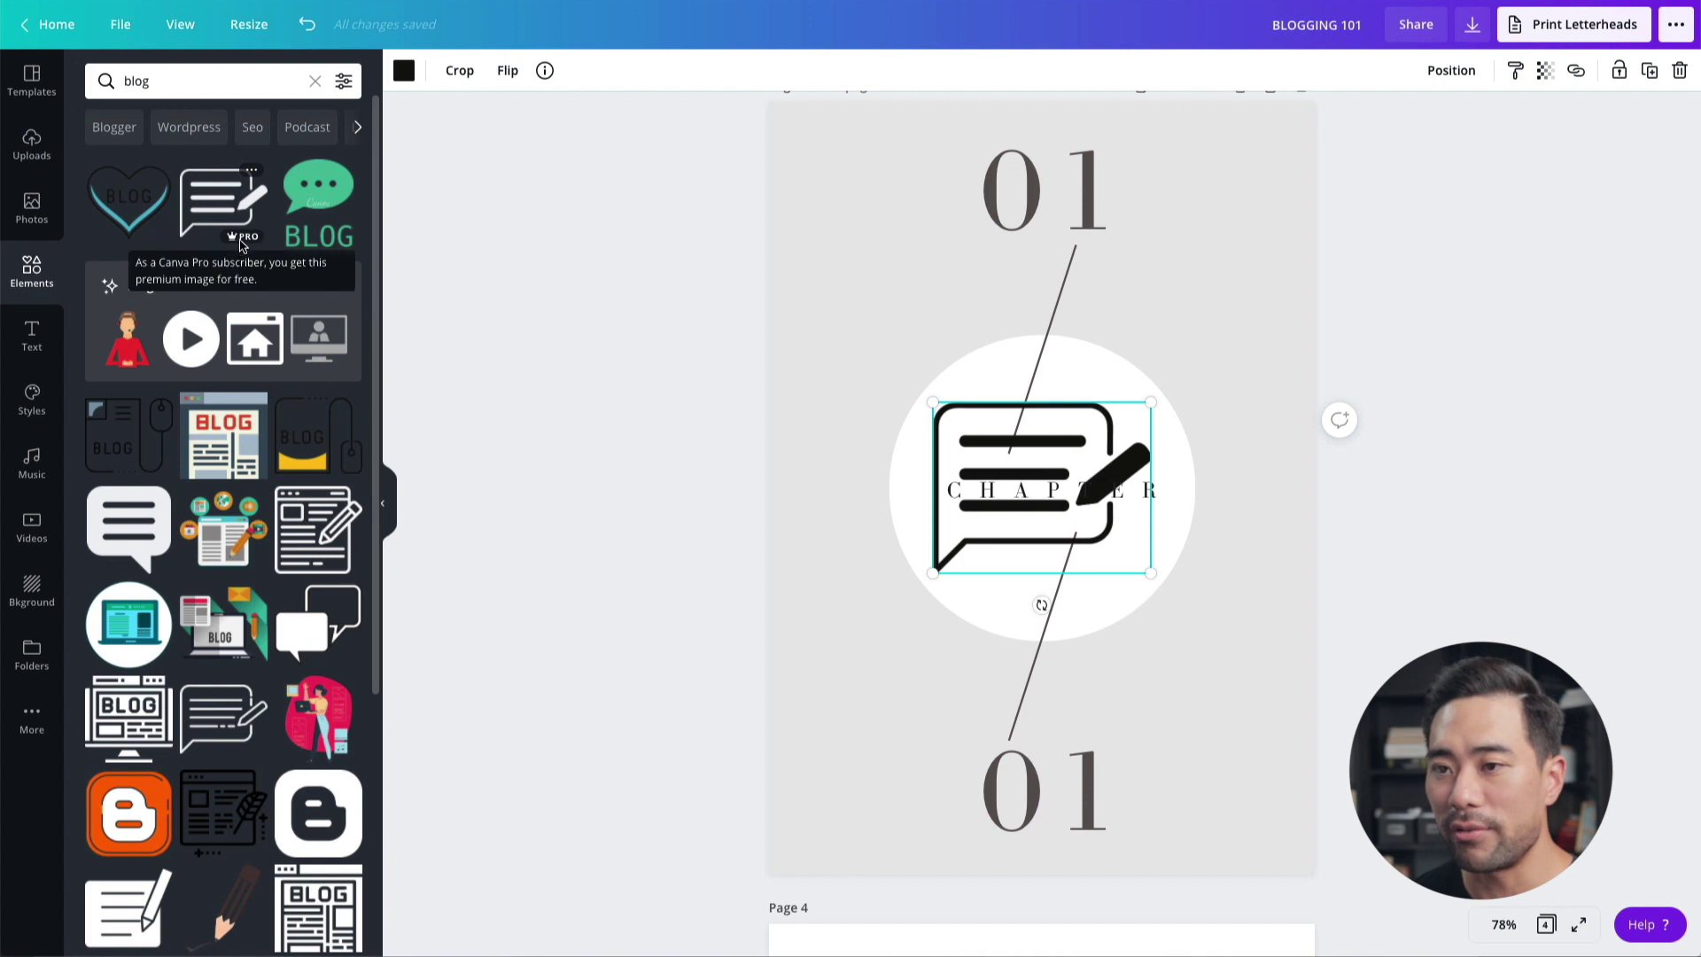
{"action": "left_click_drag", "start_coordinate": [974, 489], "coordinate": [975, 452]}
{"action": "key", "text": "ctrl+z"}
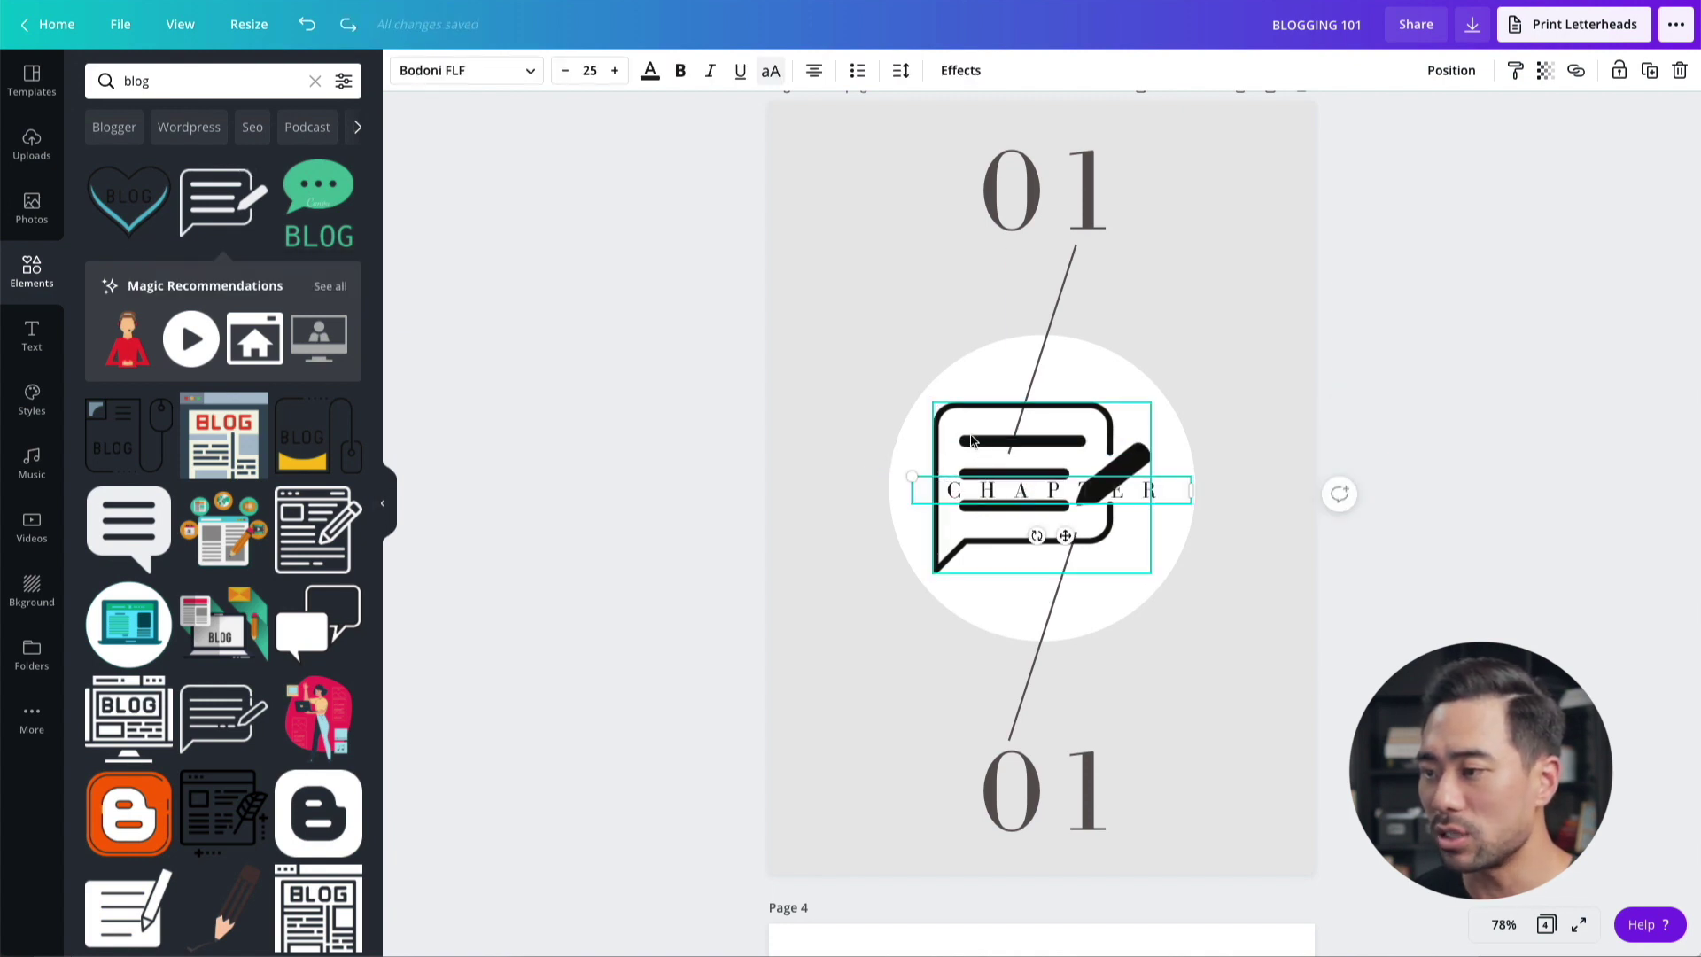
Move the speech bubble graphic out of the white circle on page 3 and shrink it to sit between the upper 01 and the circle
{"action": "left_click", "coordinate": [966, 443]}
{"action": "left_click_drag", "start_coordinate": [975, 447], "coordinate": [1120, 230]}
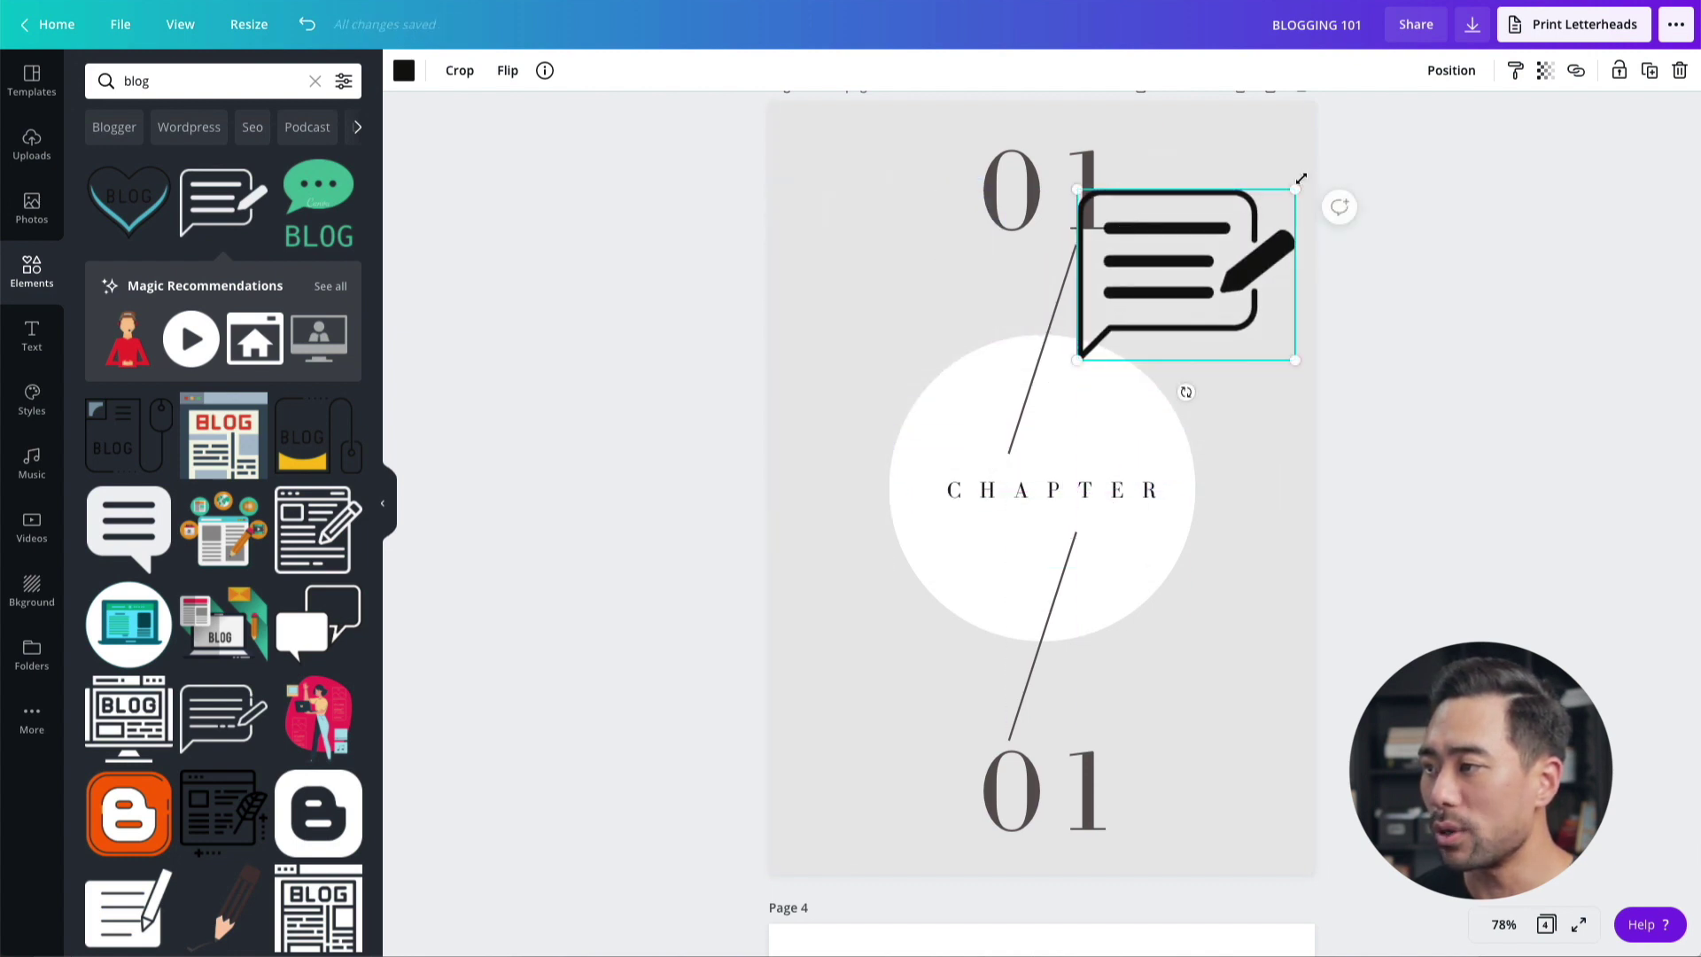
{"action": "left_click_drag", "start_coordinate": [1276, 224], "coordinate": [1183, 287]}
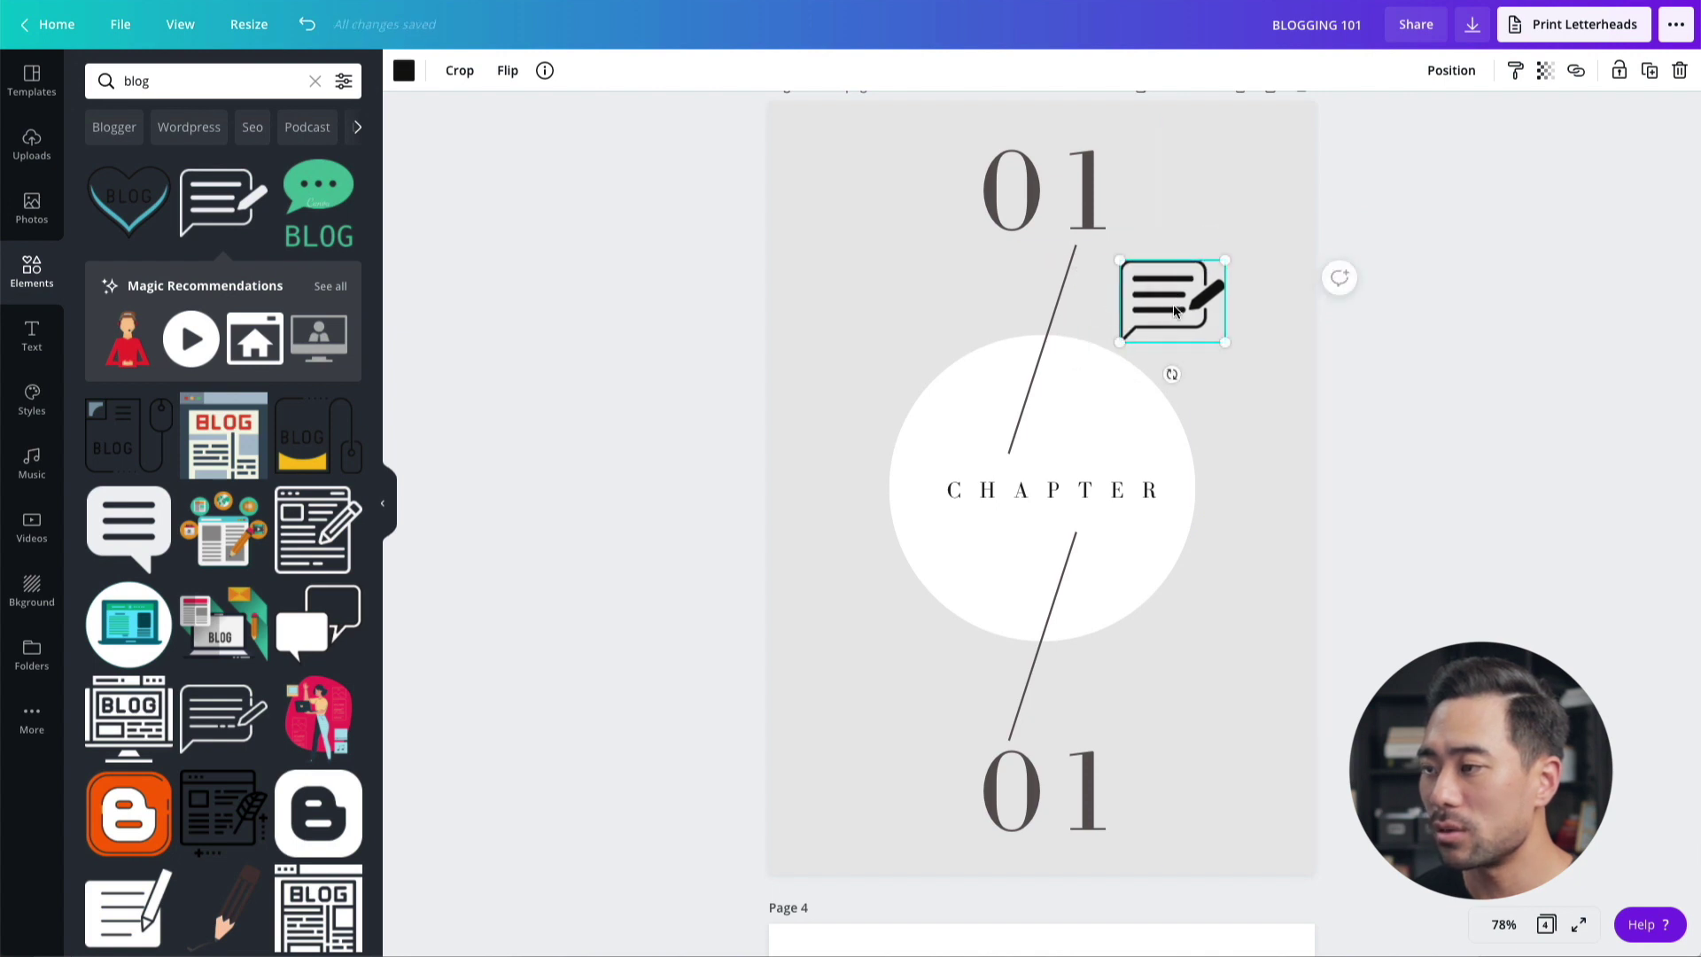
{"action": "left_click", "coordinate": [1387, 391]}
Set the font of the body text on page 4 to Arimo
{"action": "scroll", "coordinate": [1481, 423], "scroll_direction": "down", "scroll_amount": 10}
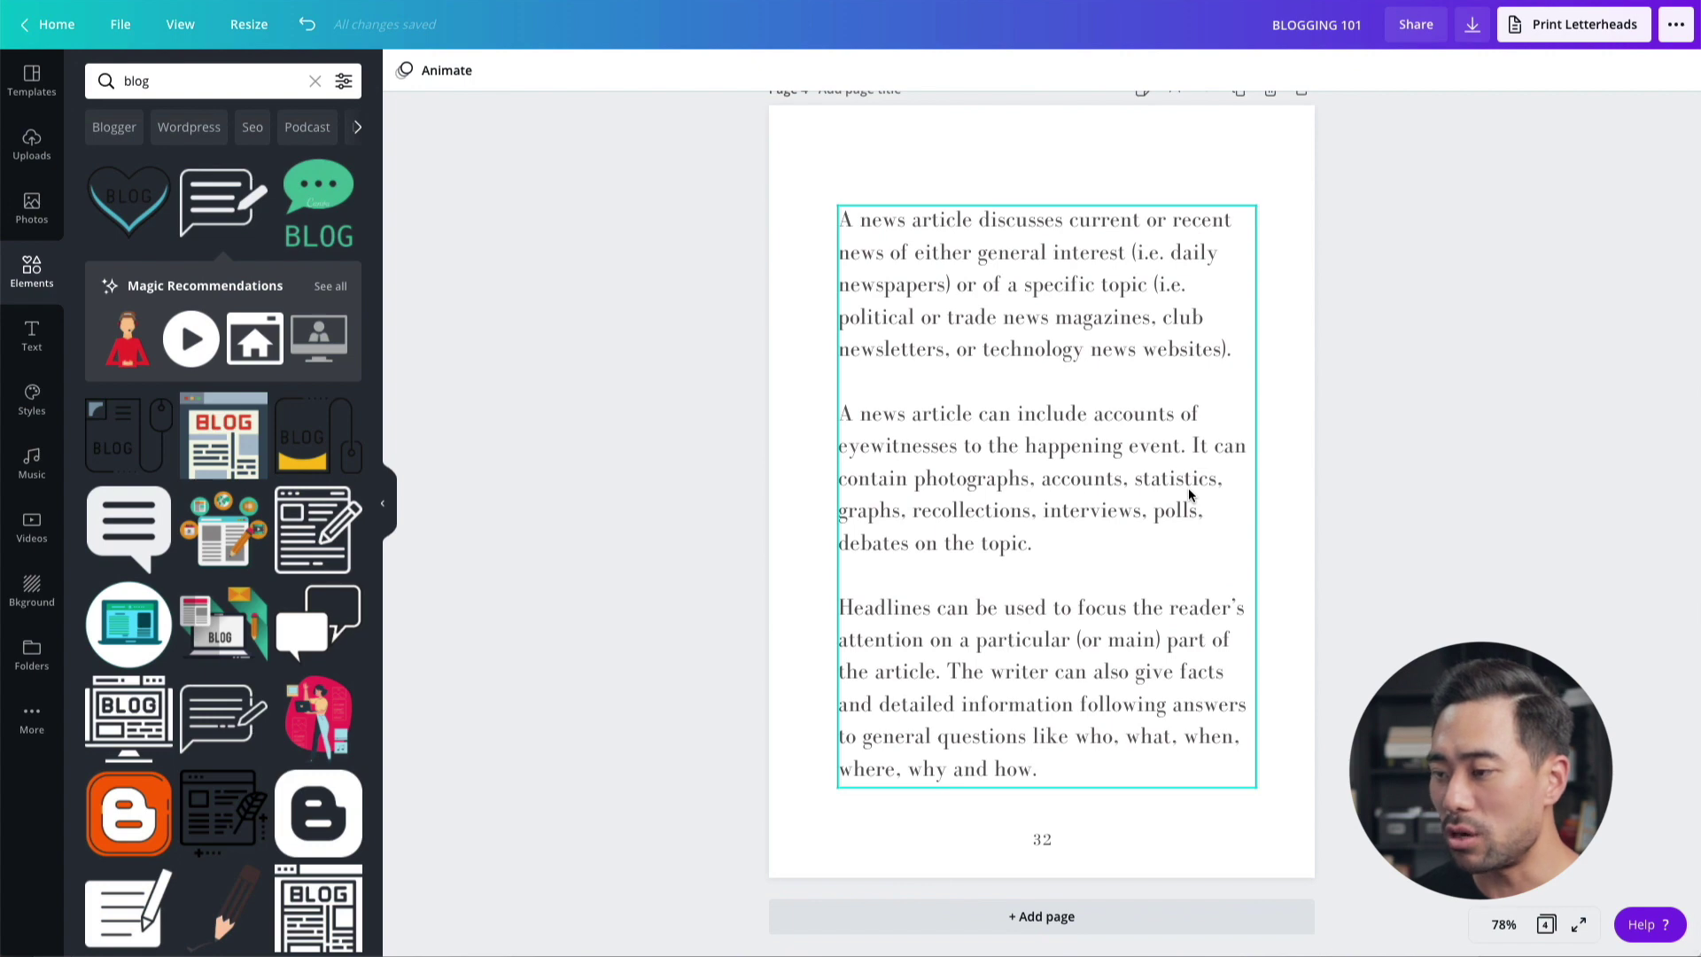
{"action": "left_click", "coordinate": [1166, 492]}
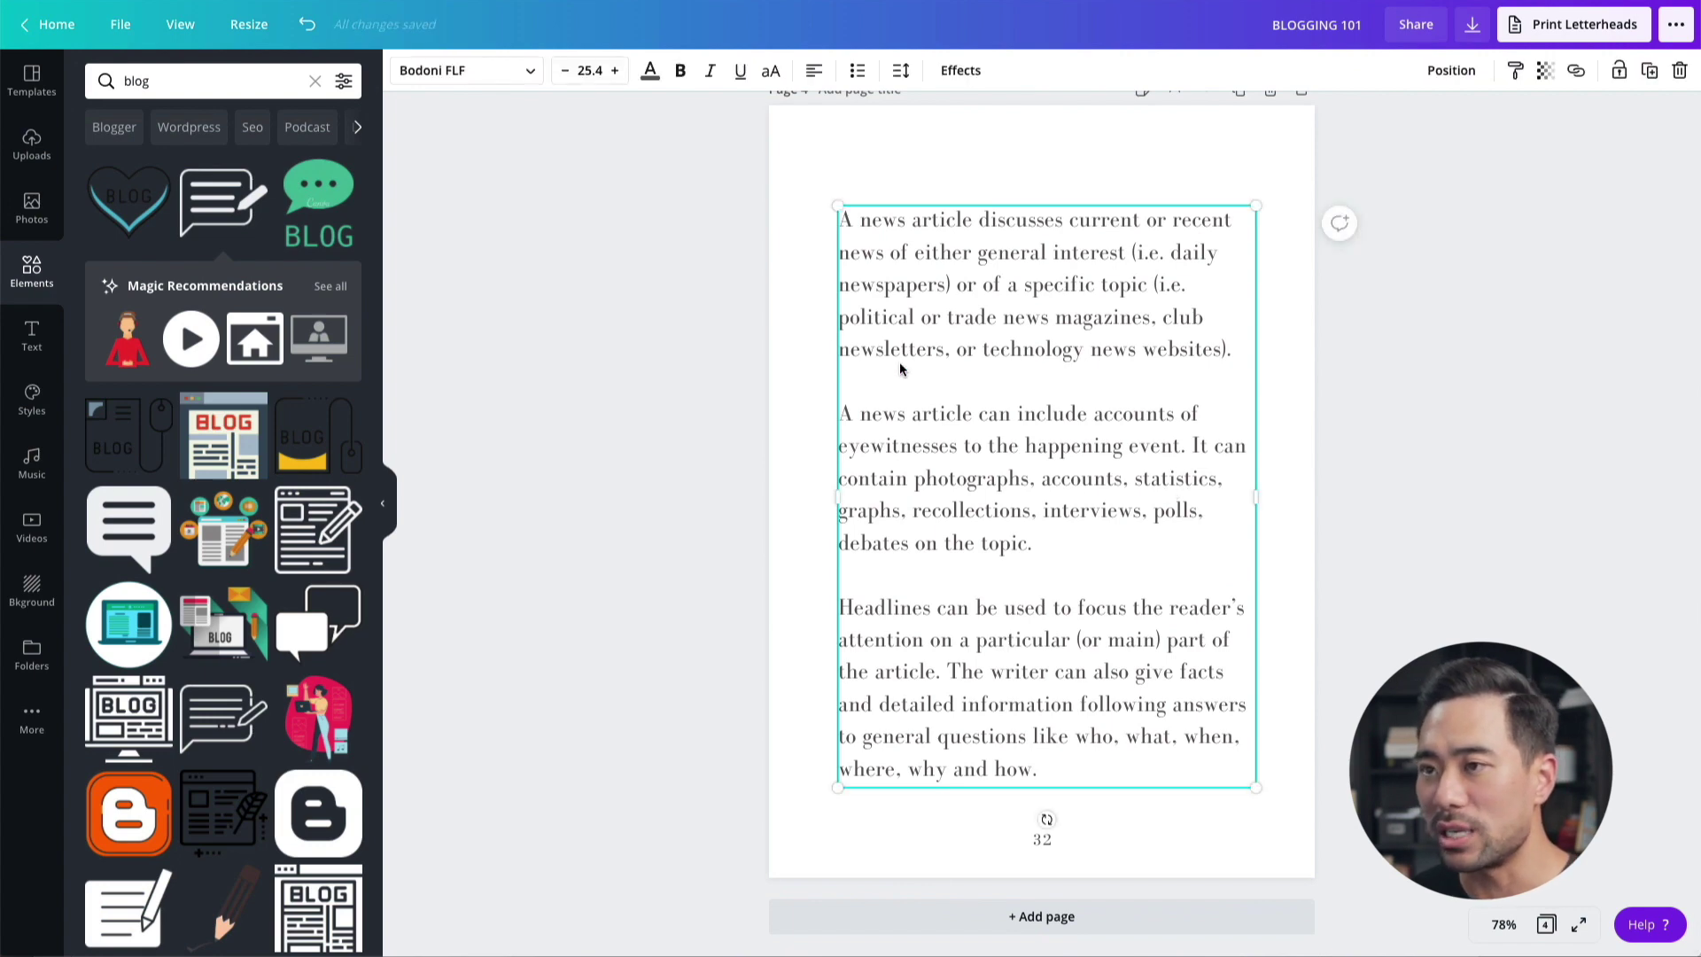
{"action": "left_click", "coordinate": [530, 79]}
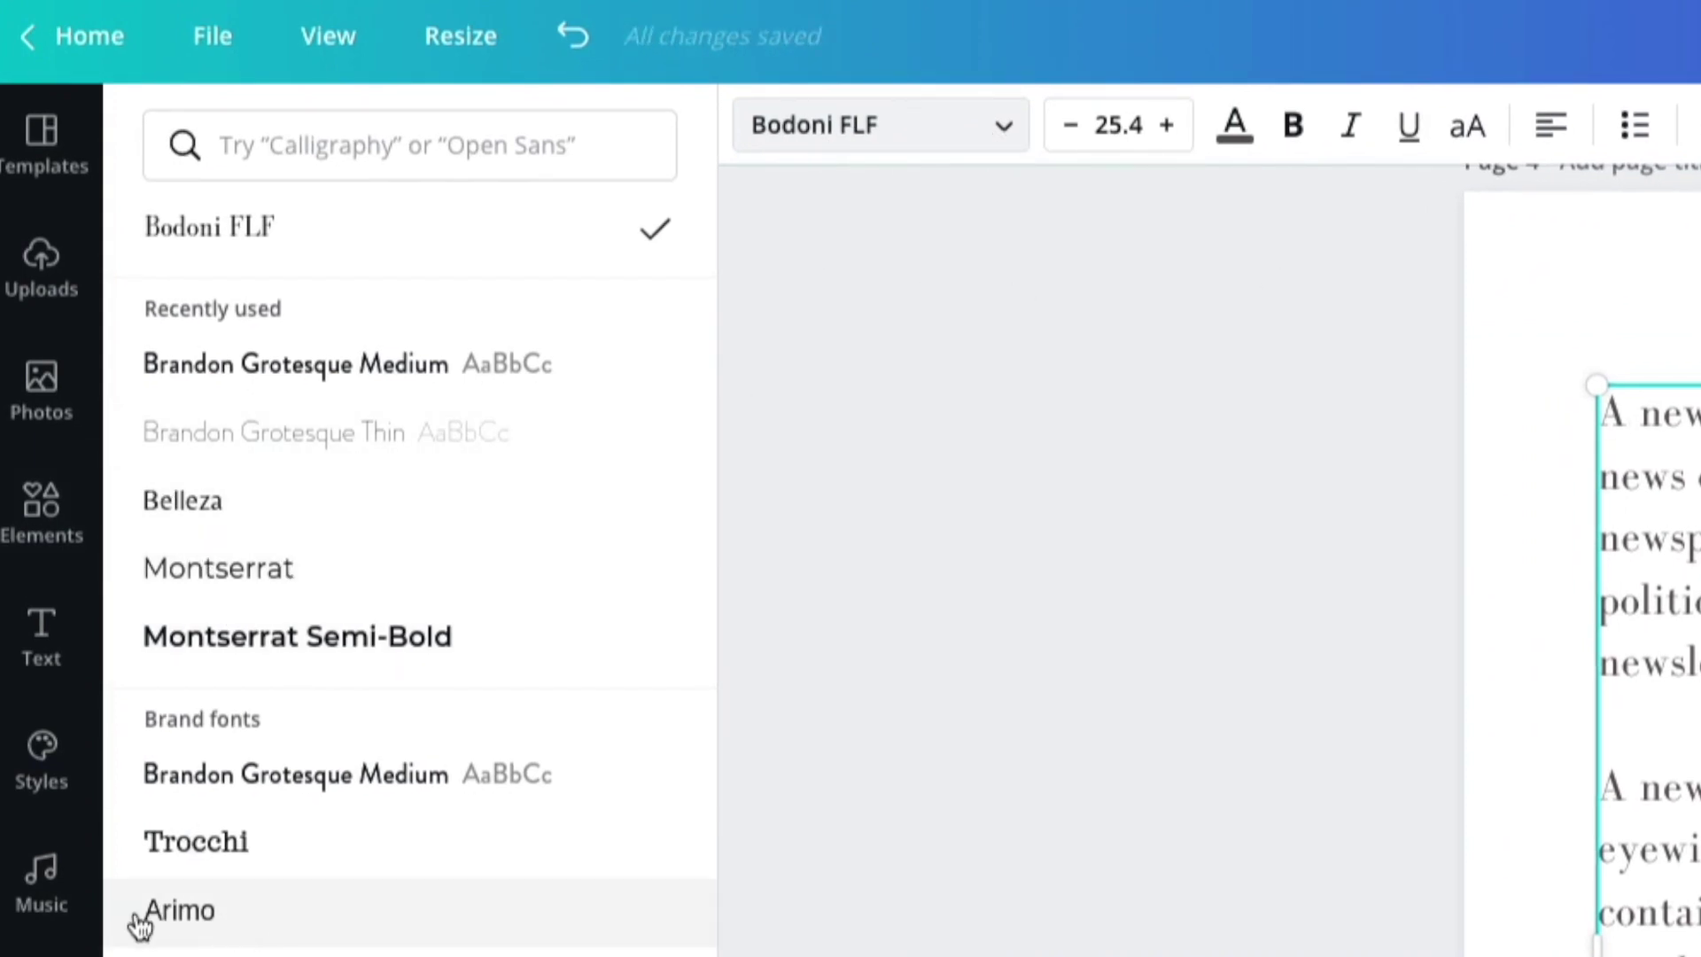
{"action": "left_click", "coordinate": [197, 921]}
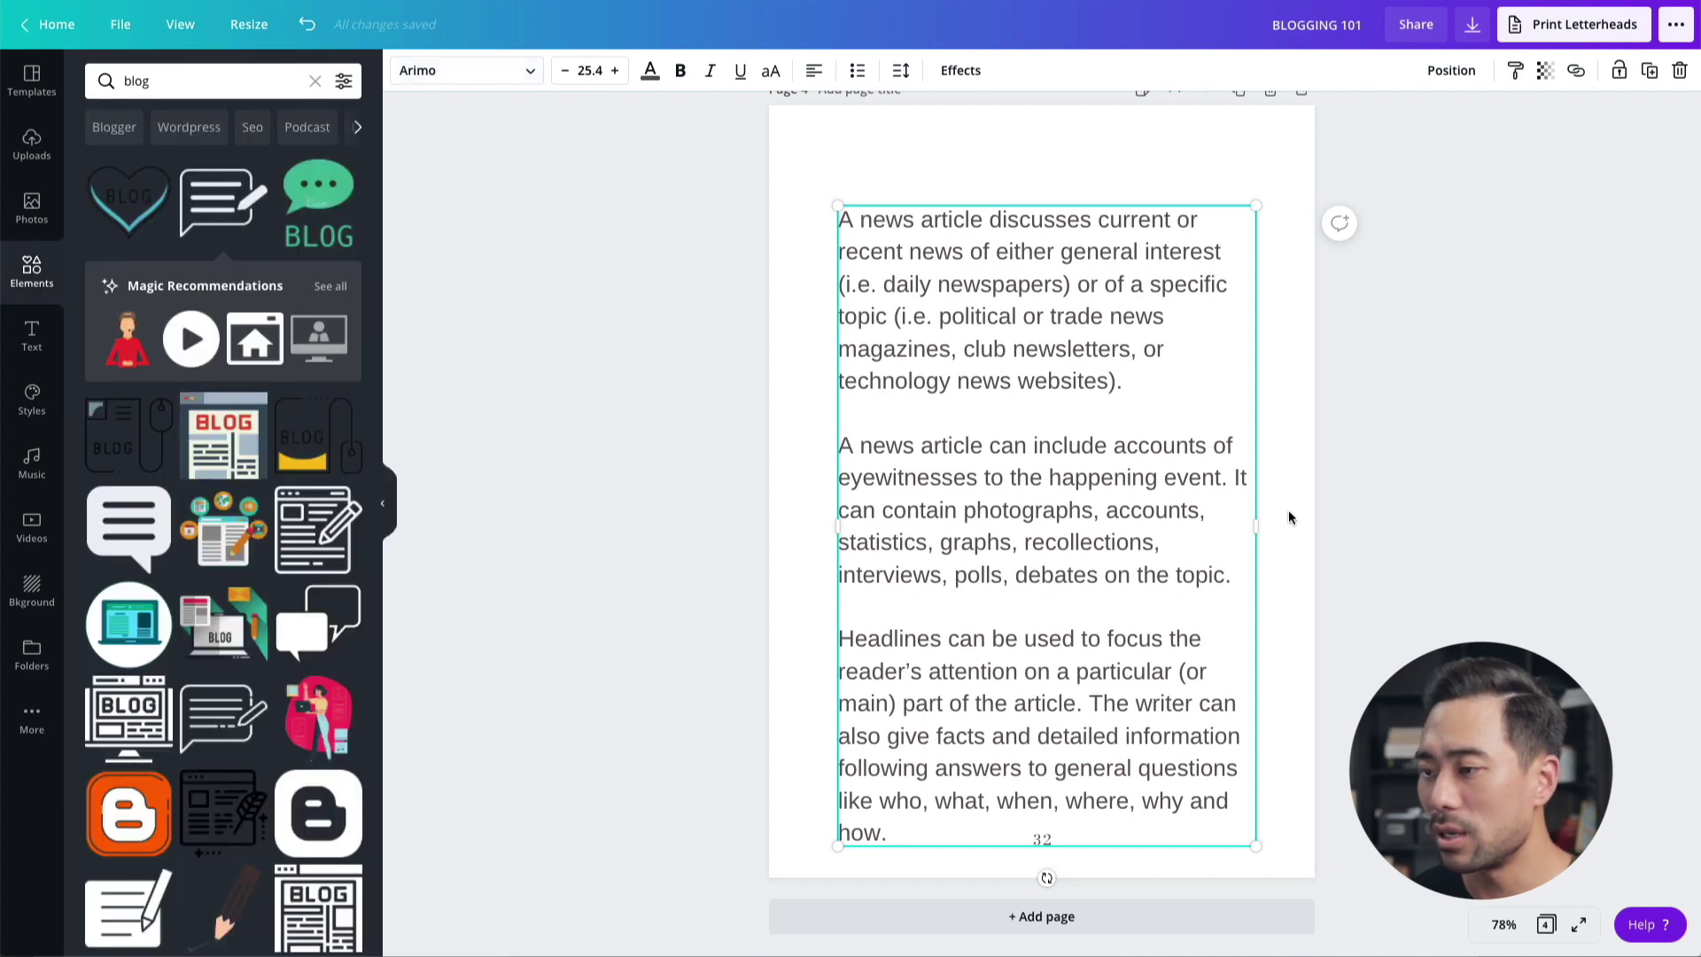
{"action": "key", "text": "Escape"}
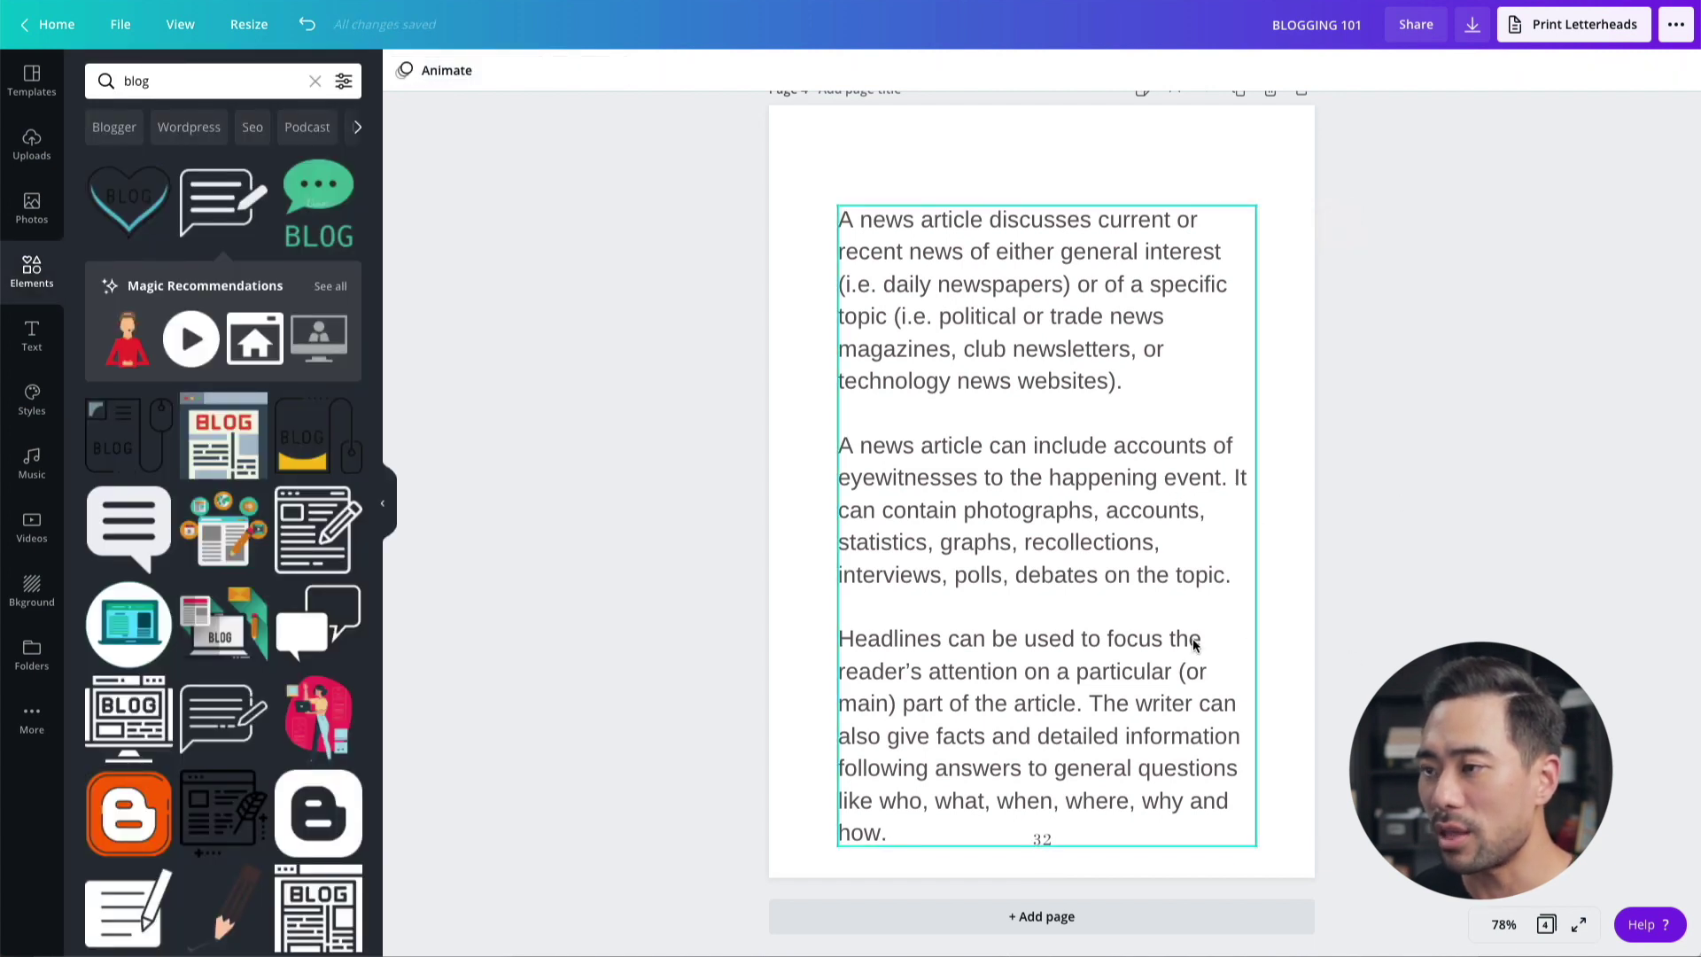
Move the body text on page 4 slightly upward so it clears the page number
{"action": "left_click_drag", "start_coordinate": [1194, 645], "coordinate": [1128, 615]}
{"action": "triple_click", "coordinate": [1128, 616]}
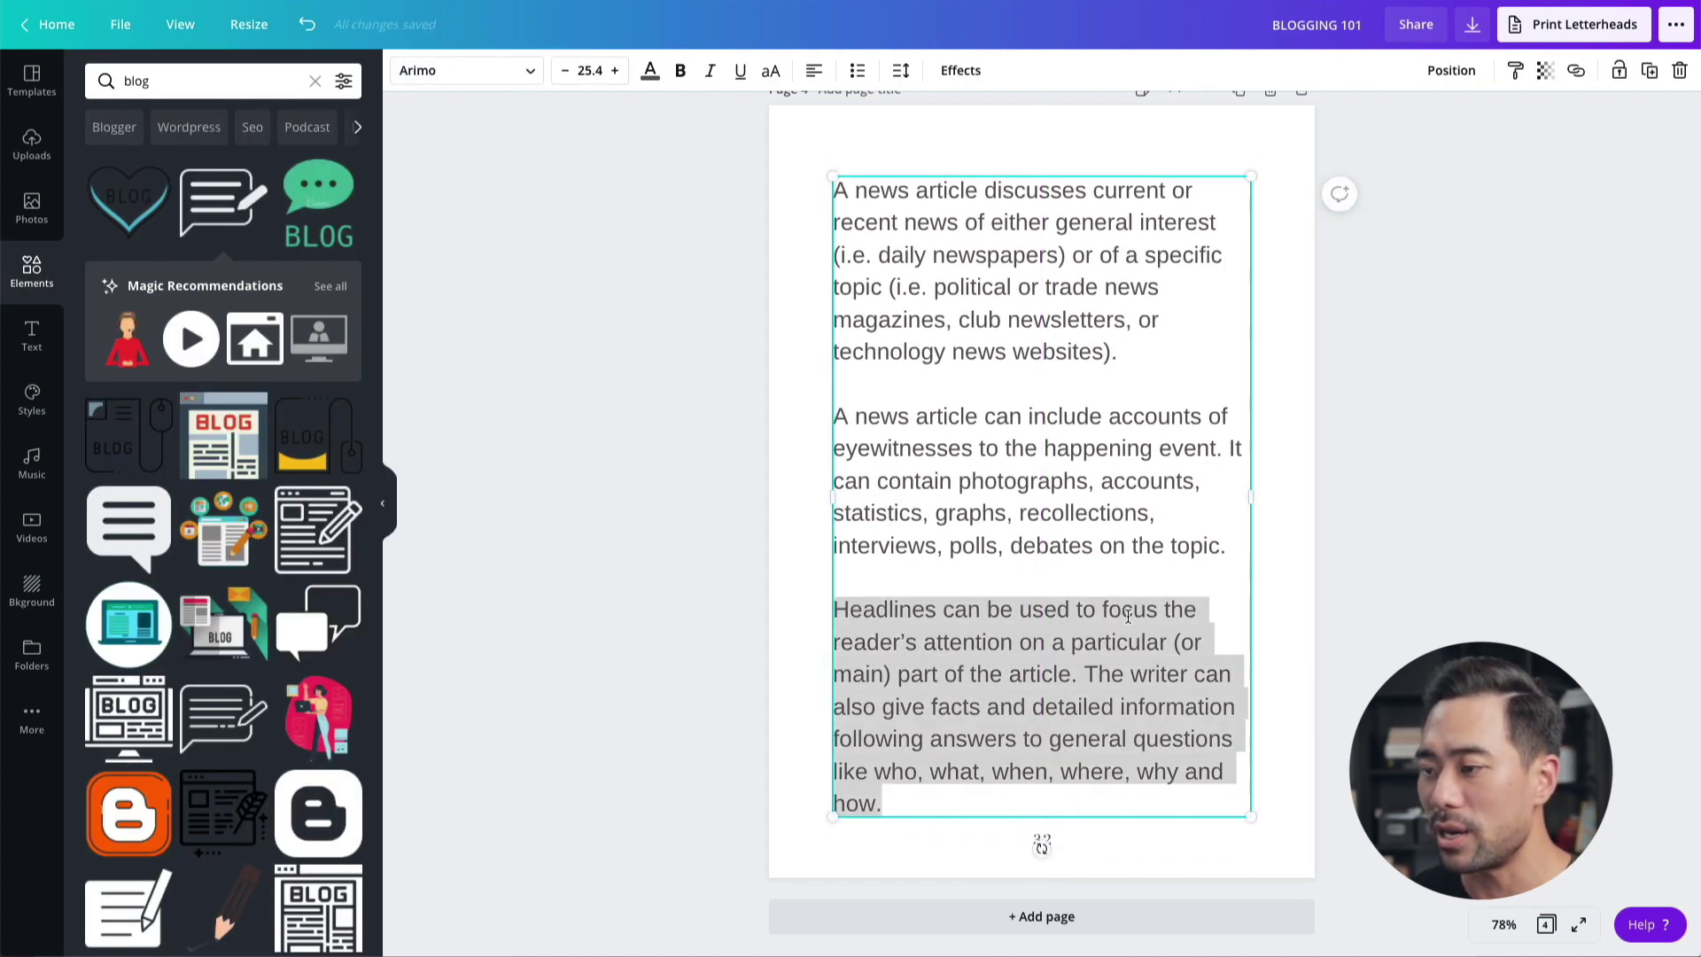
{"action": "left_click", "coordinate": [978, 454]}
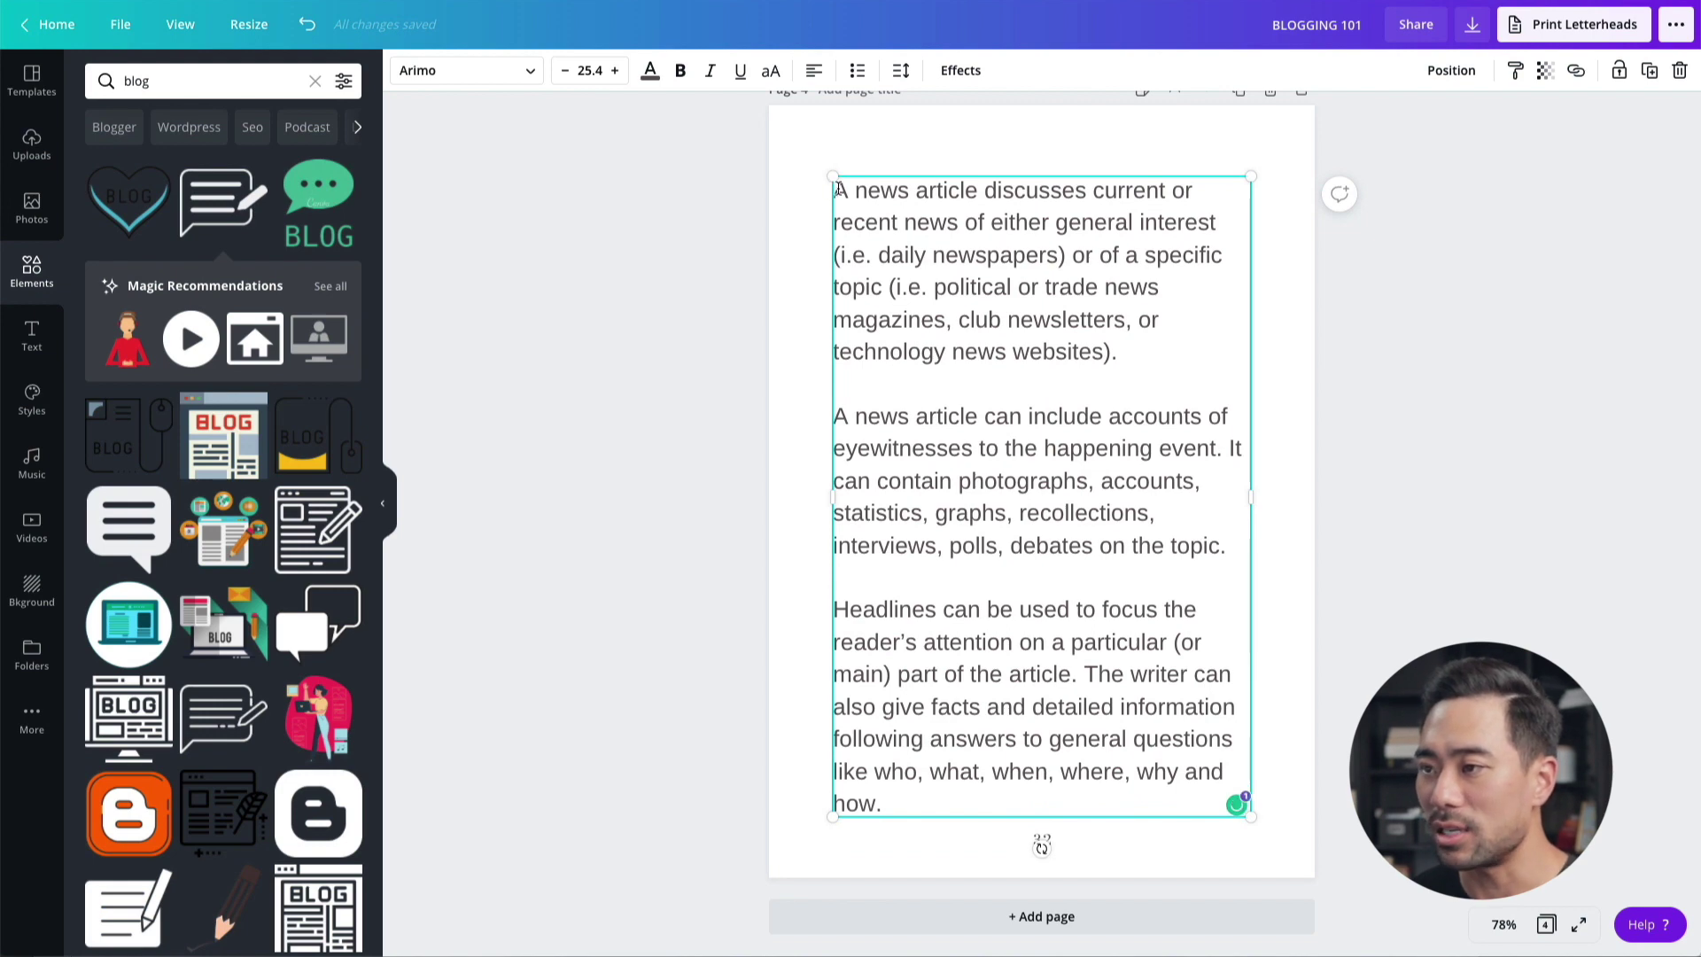
{"action": "left_click_drag", "start_coordinate": [838, 190], "coordinate": [1138, 666]}
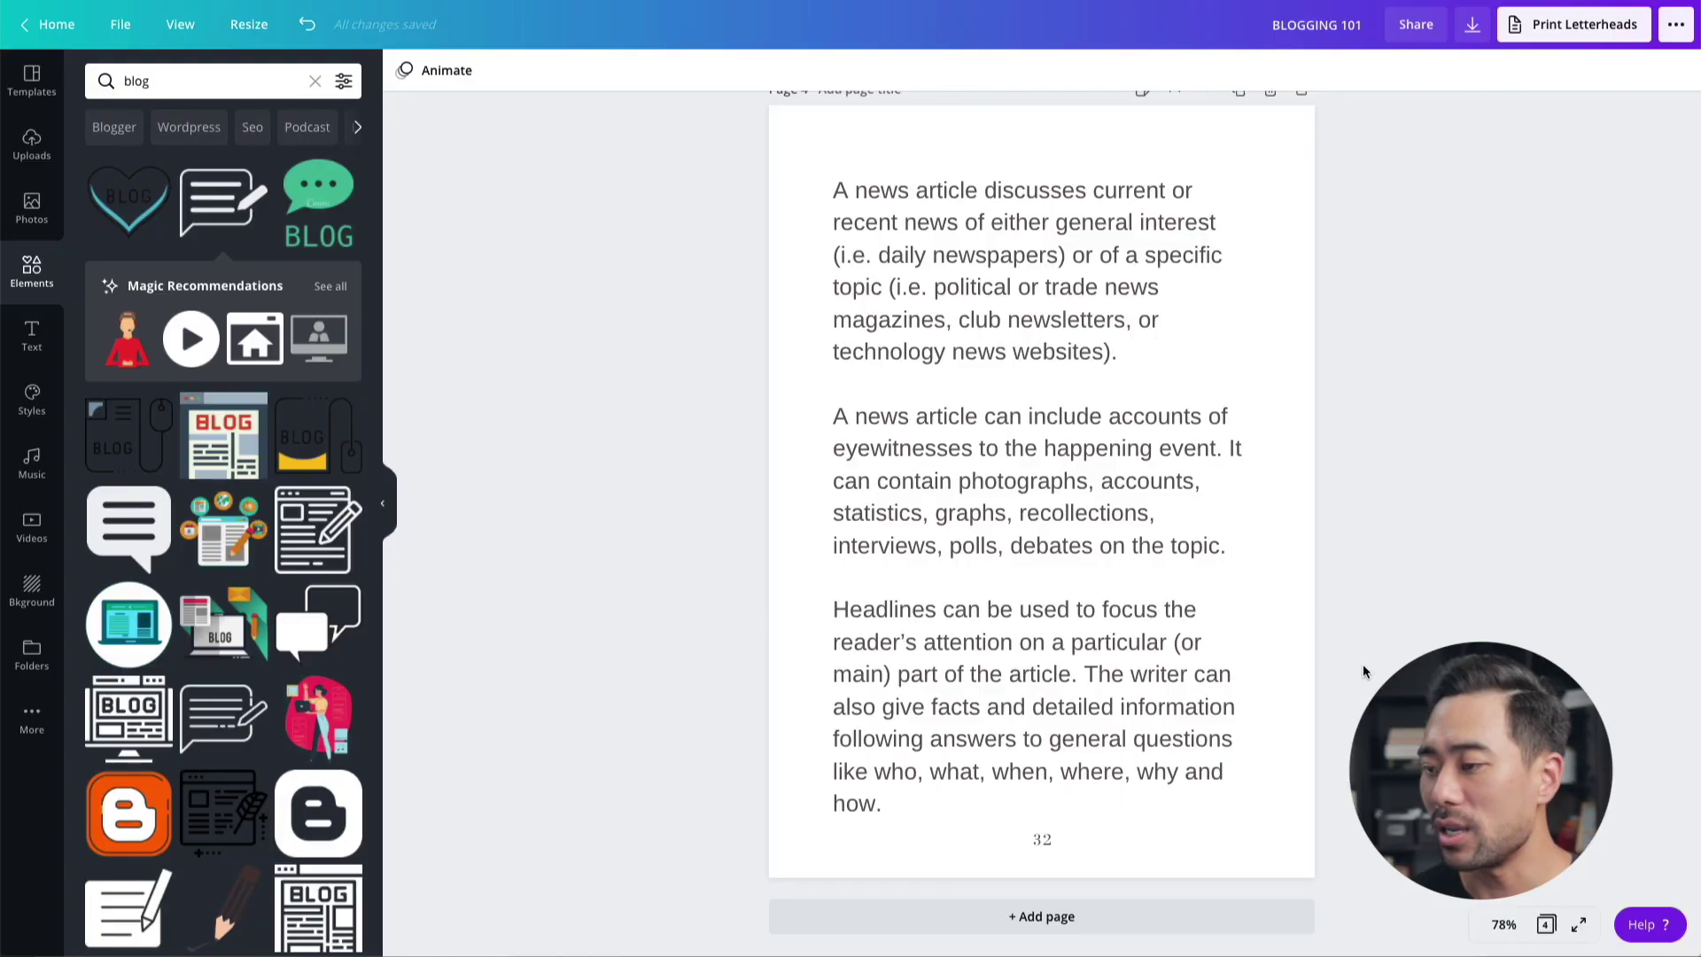
{"action": "right_click", "coordinate": [1362, 670]}
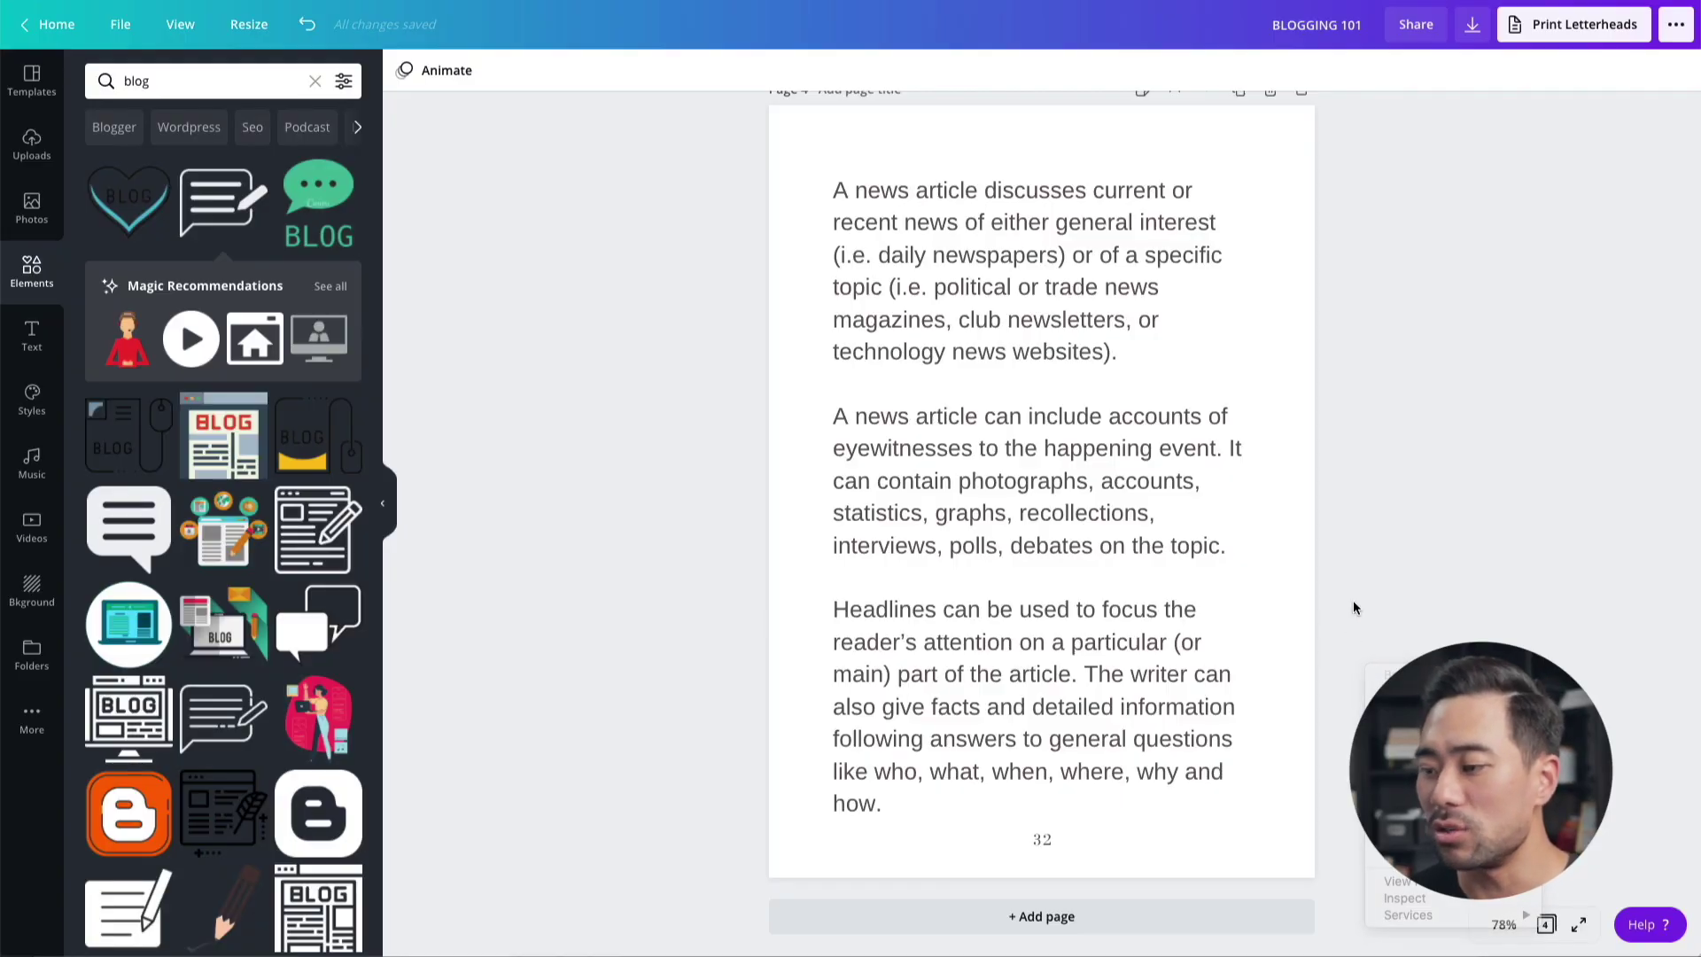
{"action": "left_click", "coordinate": [1348, 624]}
Change the page number at the foot of page 4 to 4
{"action": "left_click", "coordinate": [1056, 834]}
{"action": "left_click", "coordinate": [1054, 833]}
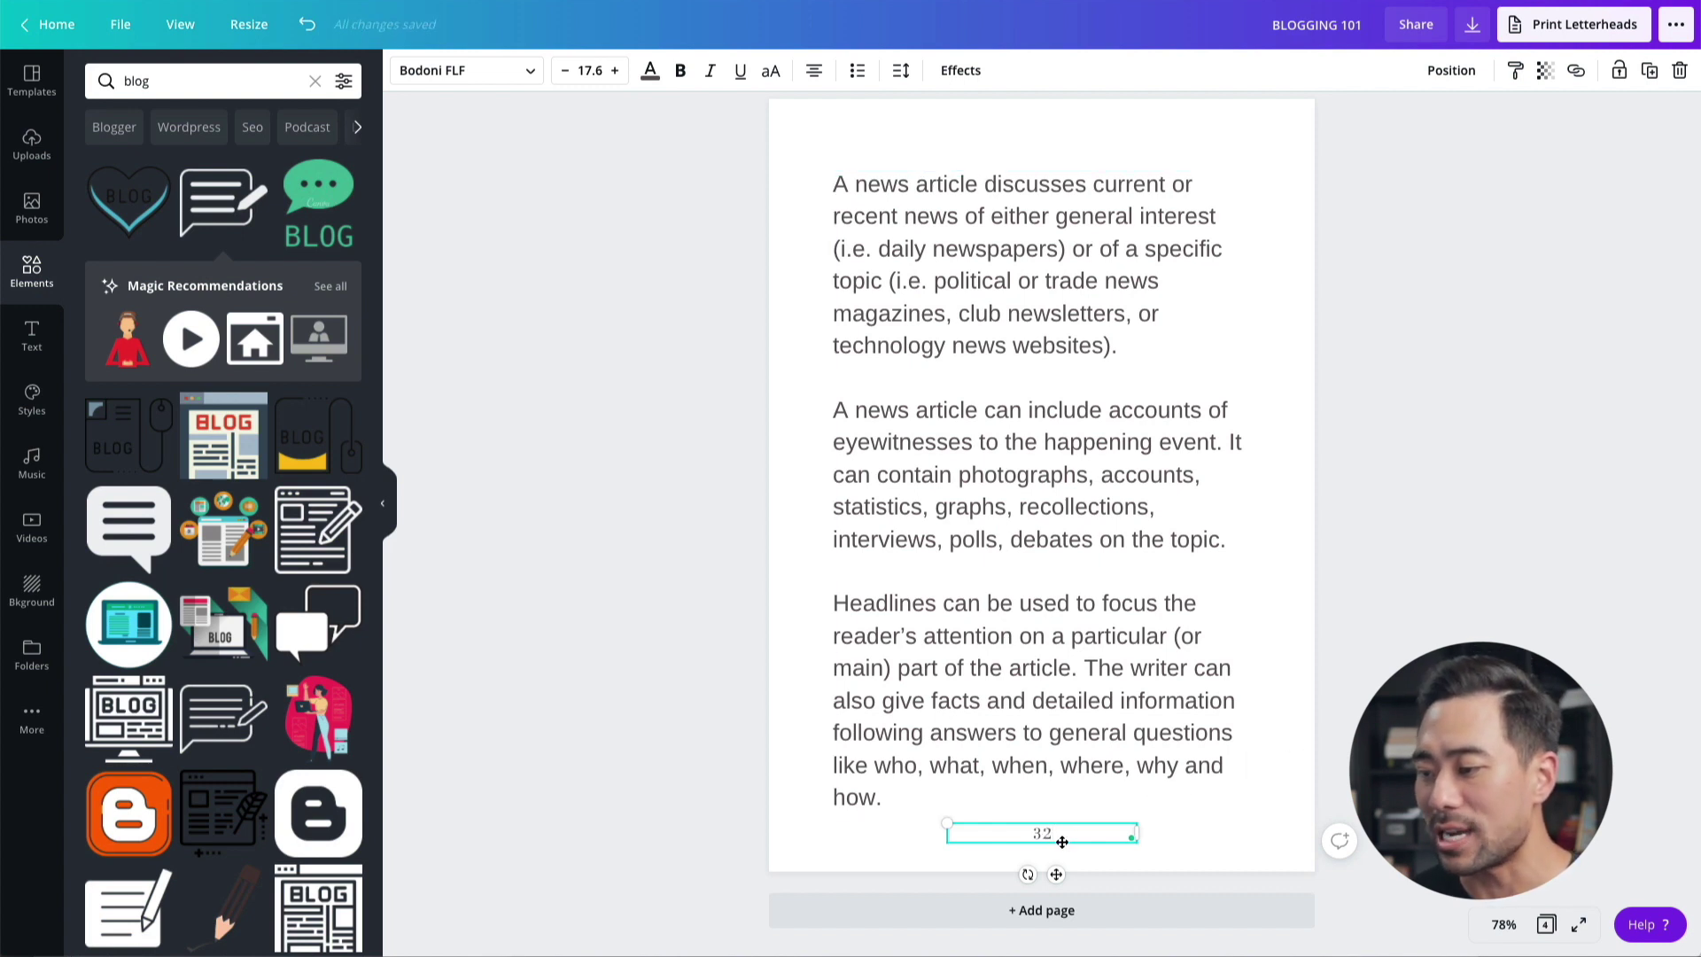
{"action": "left_click", "coordinate": [1060, 835]}
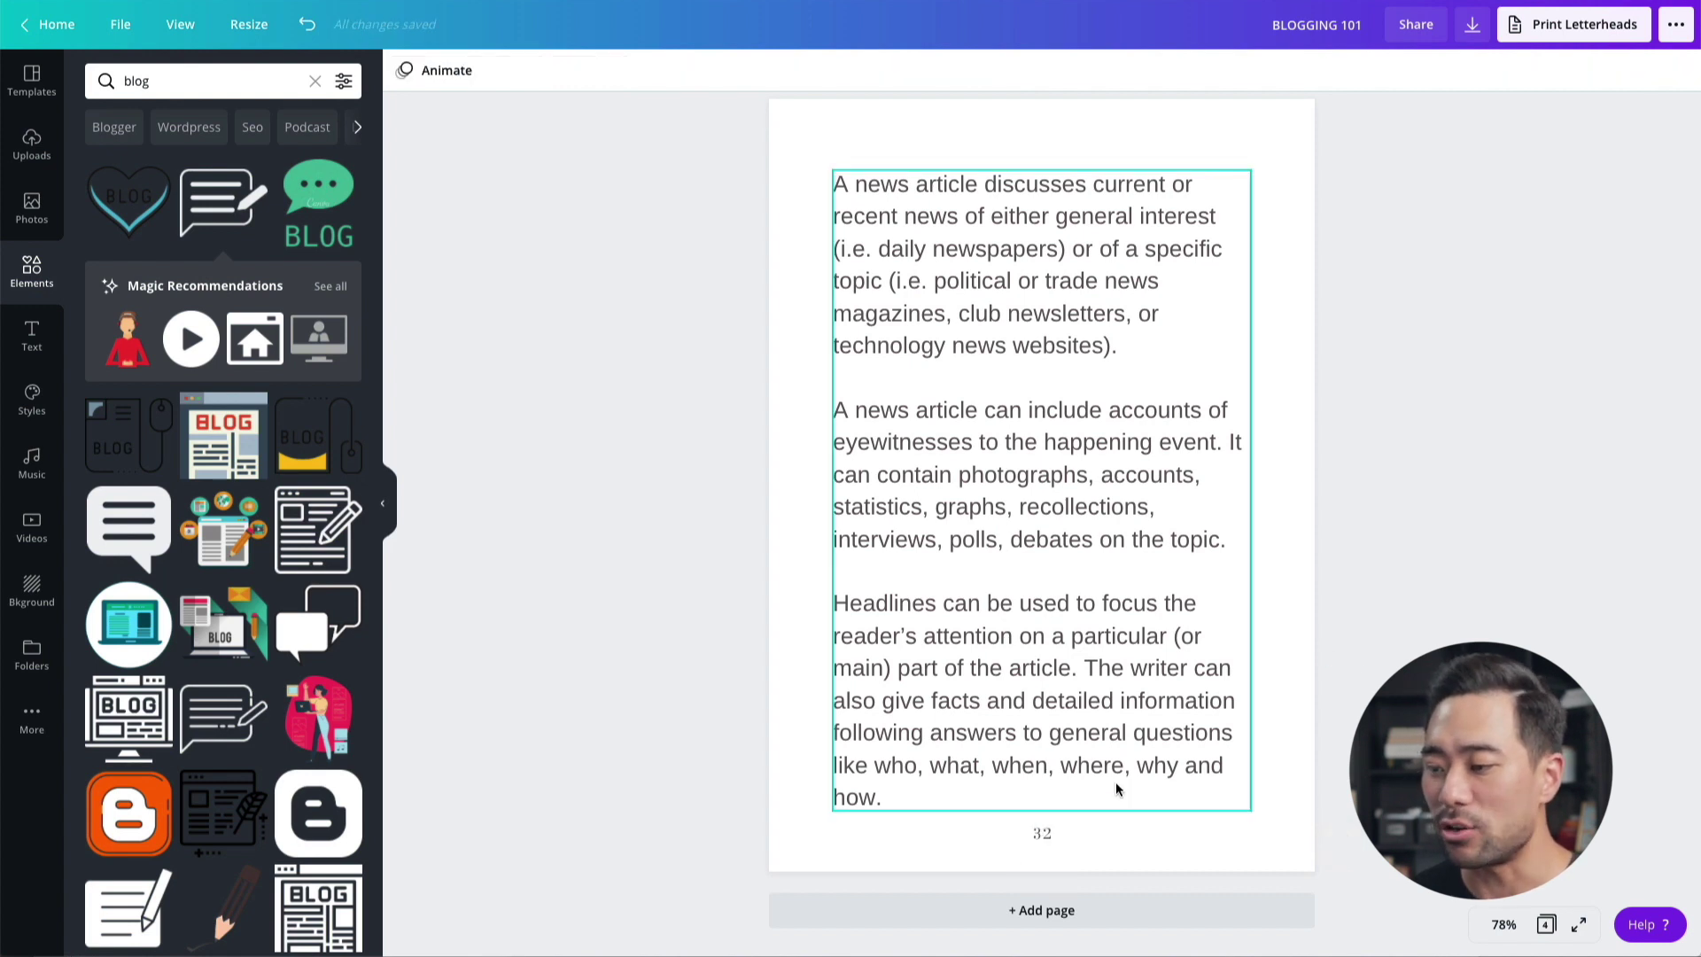
{"action": "double_click", "coordinate": [1045, 835]}
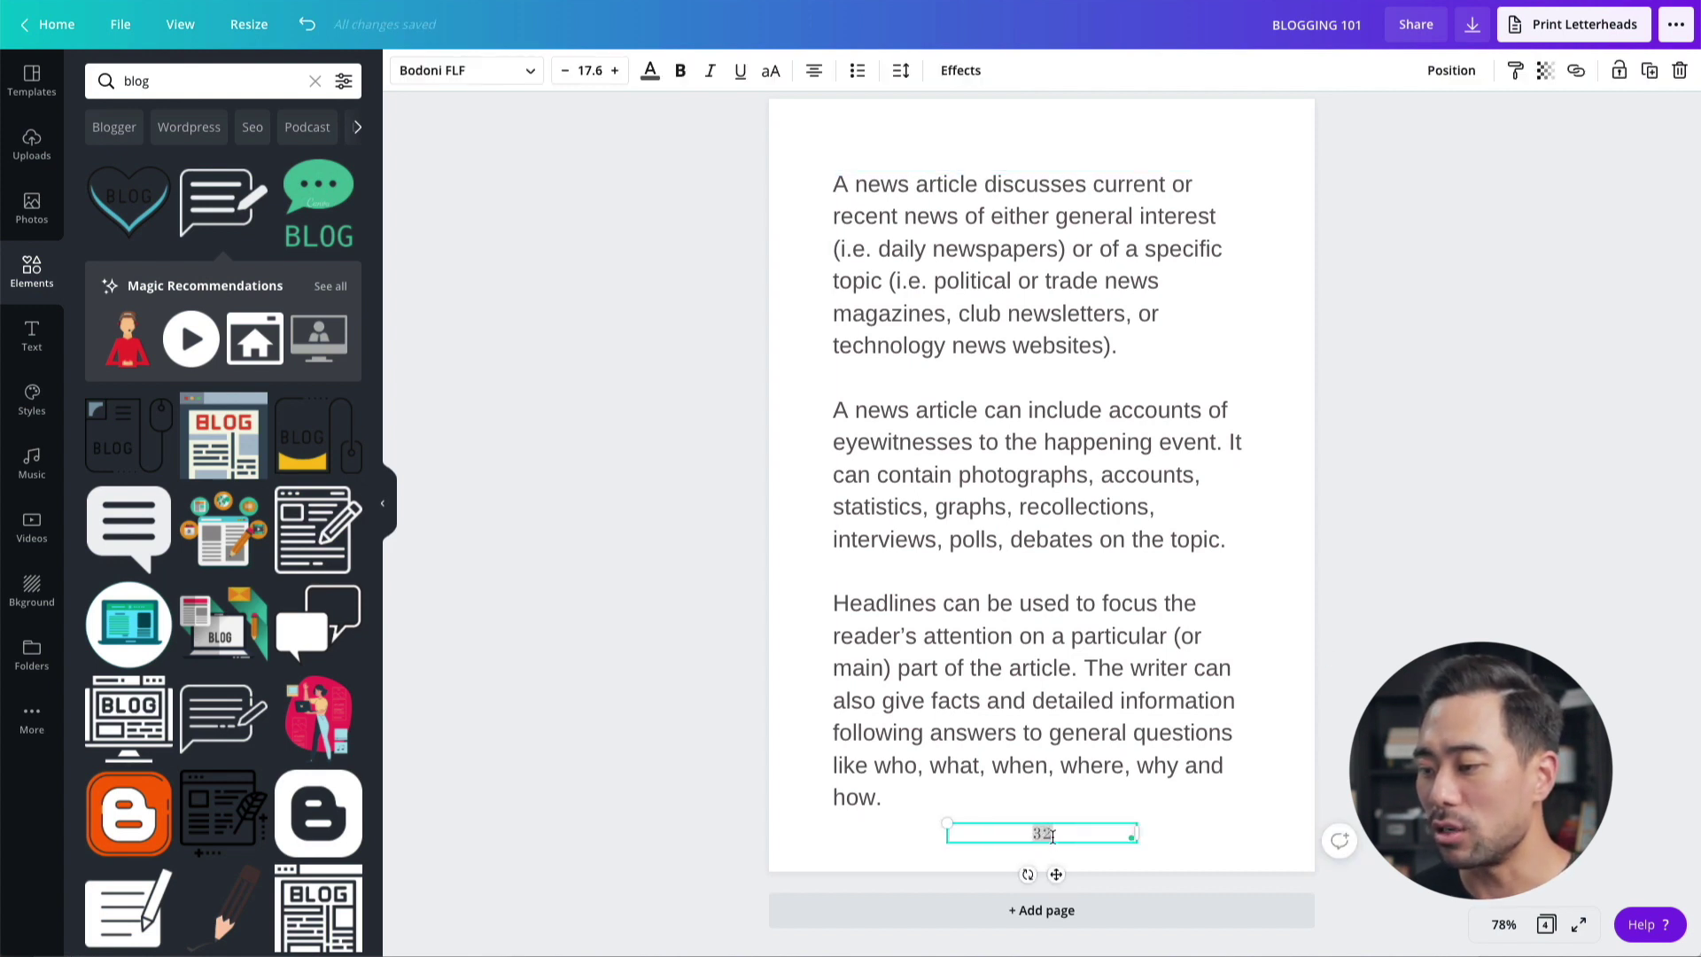
{"action": "left_click", "coordinate": [1068, 836]}
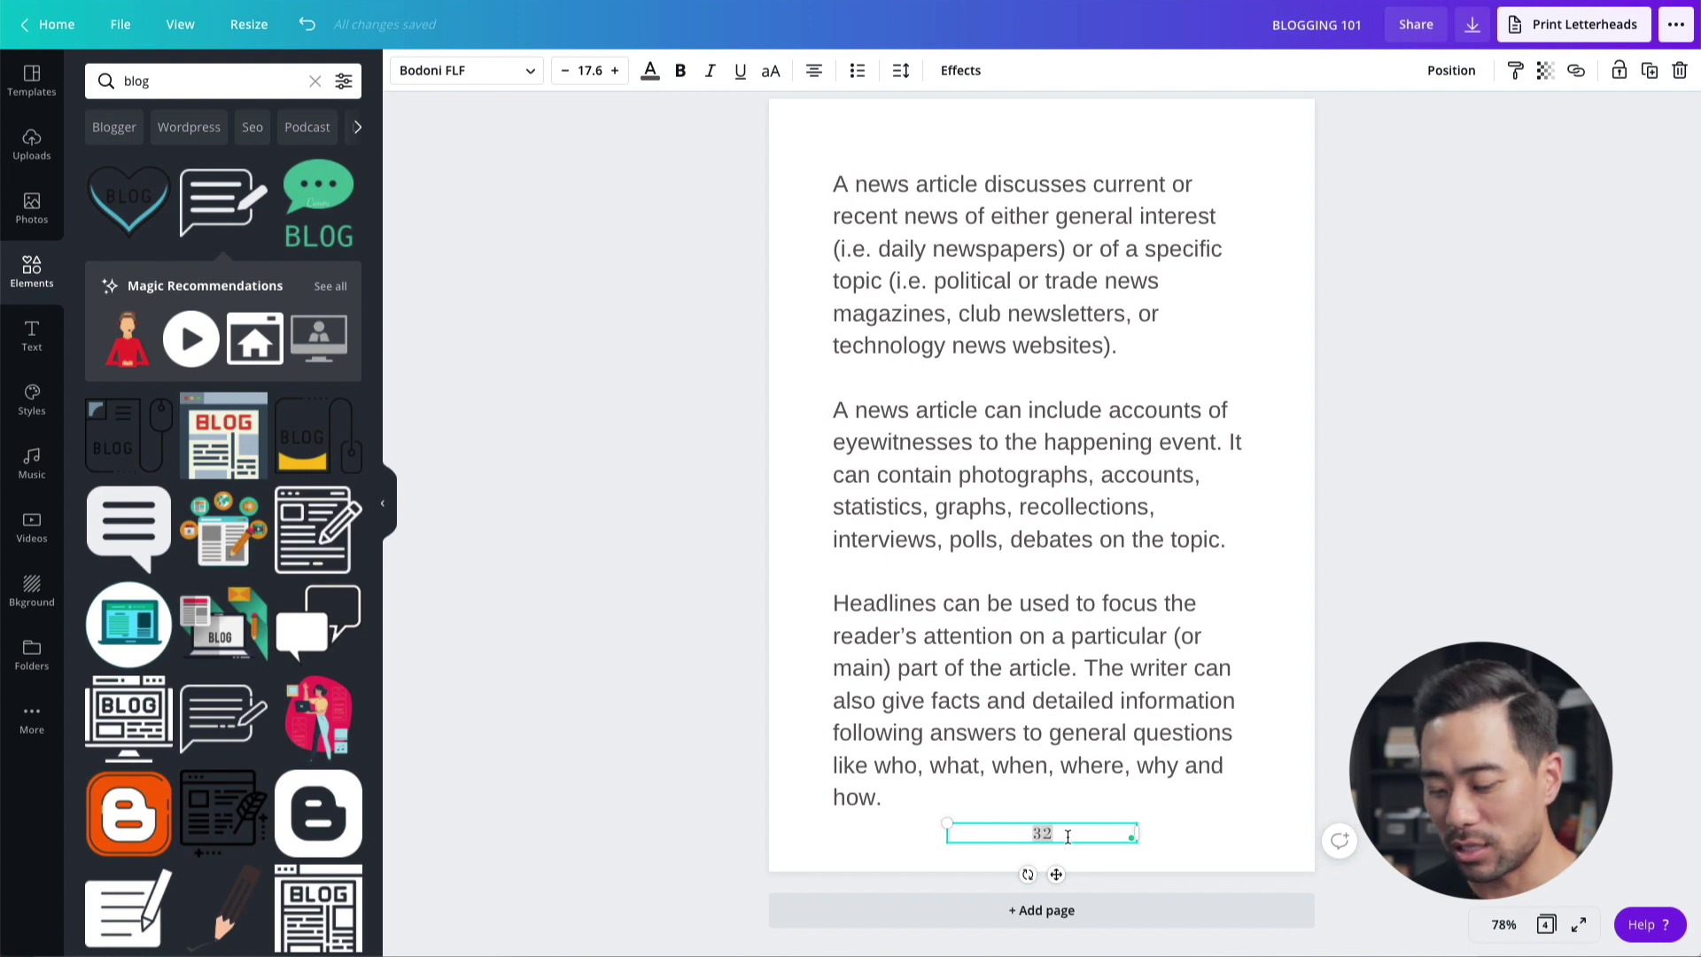
{"action": "key", "text": "BackSpace"}
{"action": "key", "text": "BackSpace"}
{"action": "type", "text": "4"}
{"action": "key", "text": "Escape"}
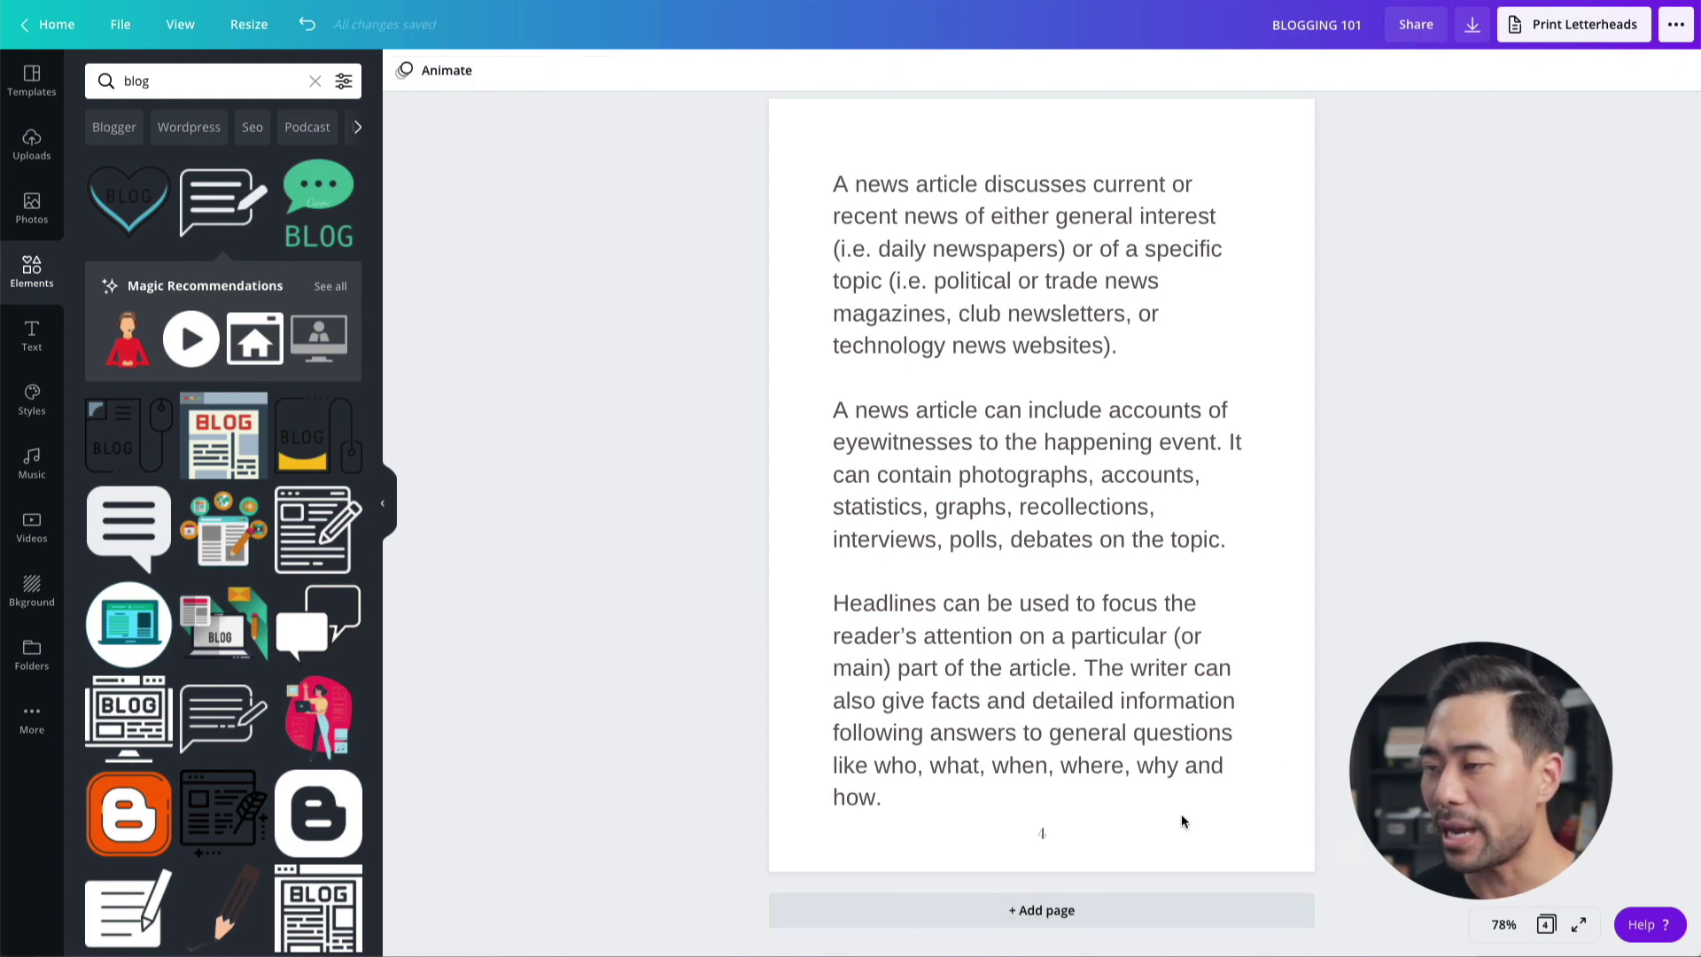
Duplicate page 4 to add another body text page after it
{"action": "scroll", "coordinate": [1181, 814], "scroll_direction": "up", "scroll_amount": 3}
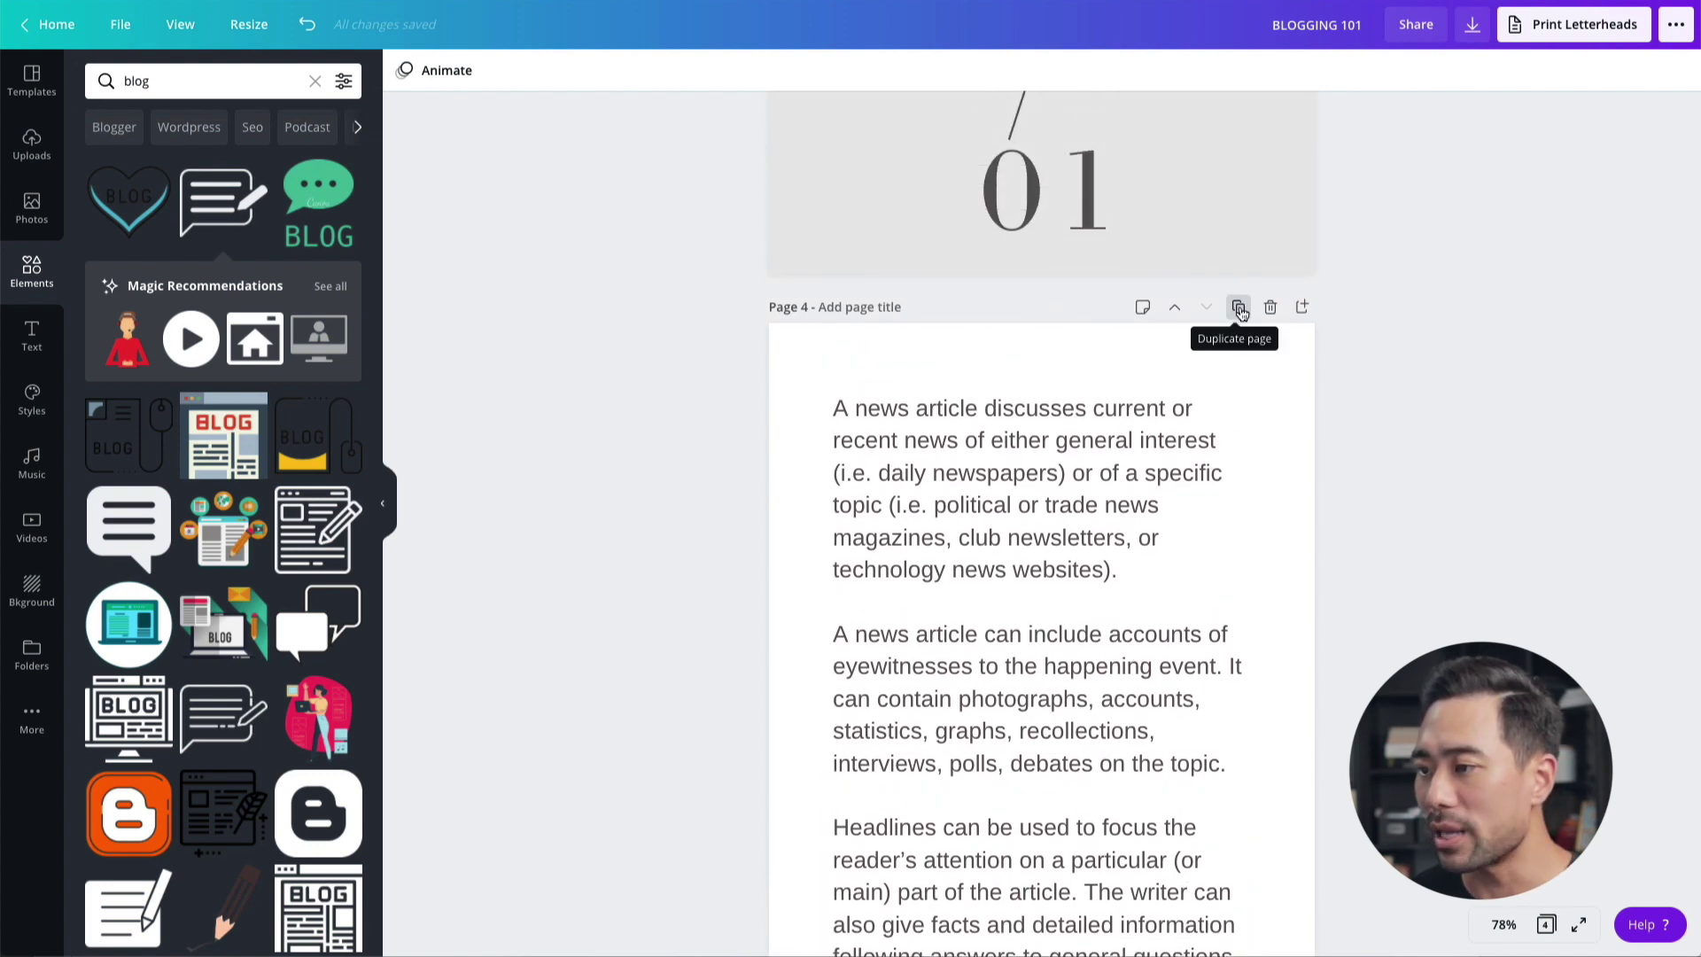
{"action": "left_click", "coordinate": [1239, 308]}
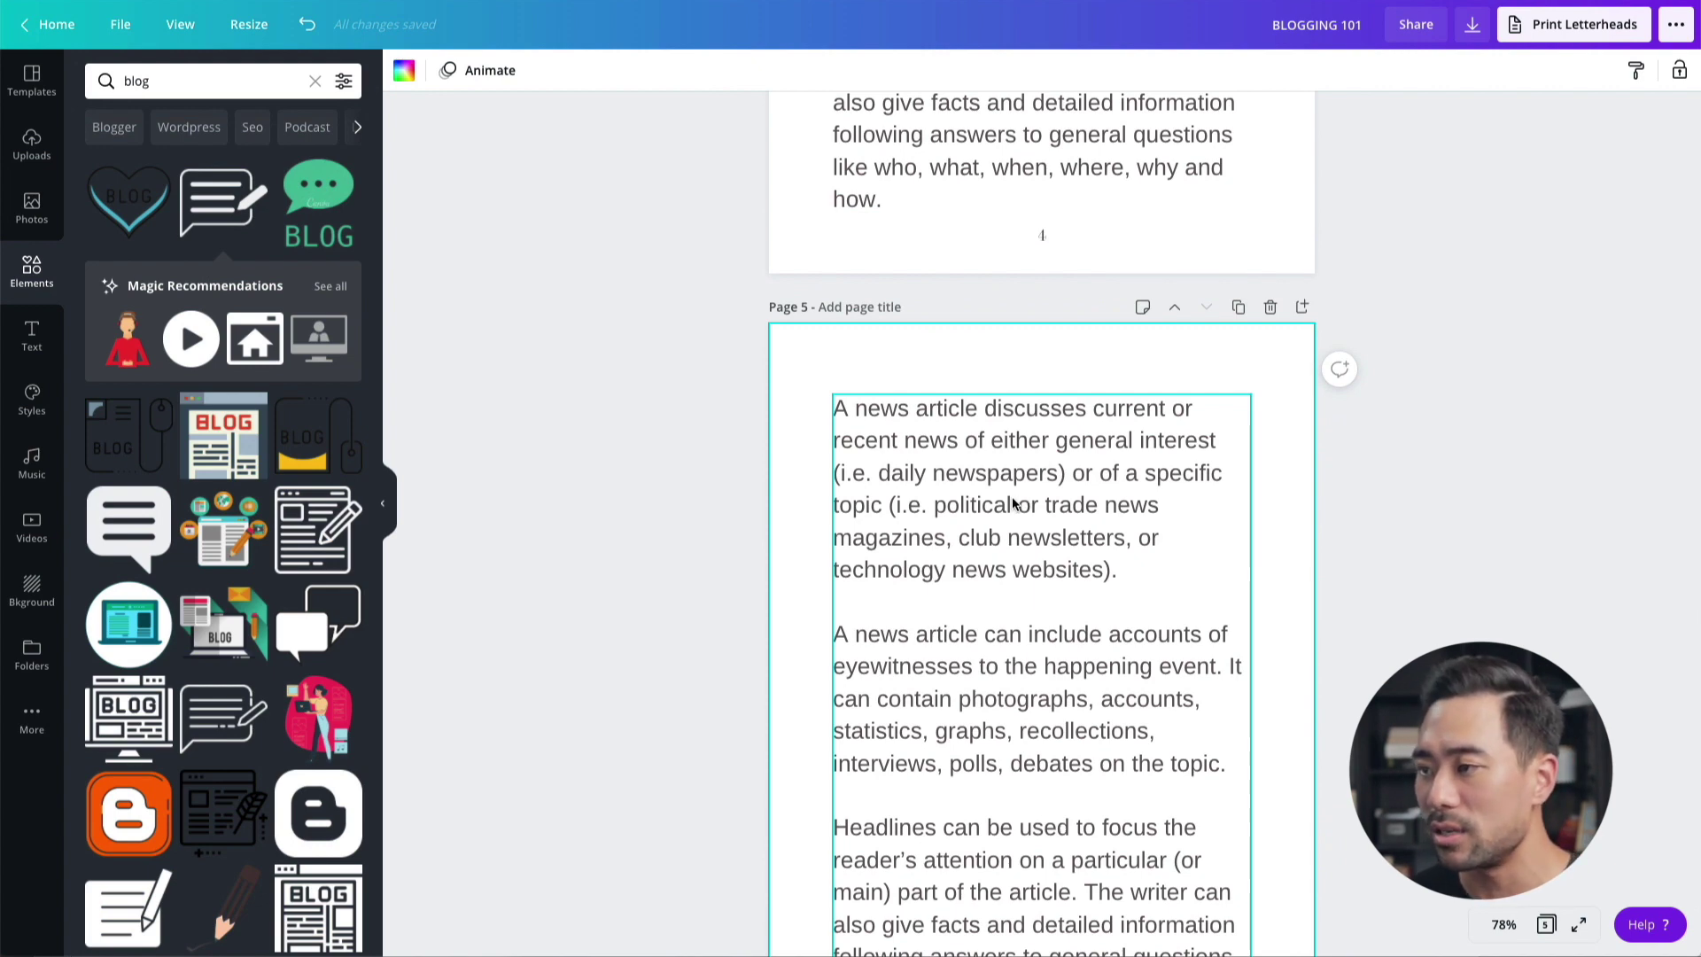
{"action": "scroll", "coordinate": [1055, 474], "scroll_direction": "up", "scroll_amount": 3}
{"action": "scroll", "coordinate": [1054, 475], "scroll_direction": "down", "scroll_amount": 4}
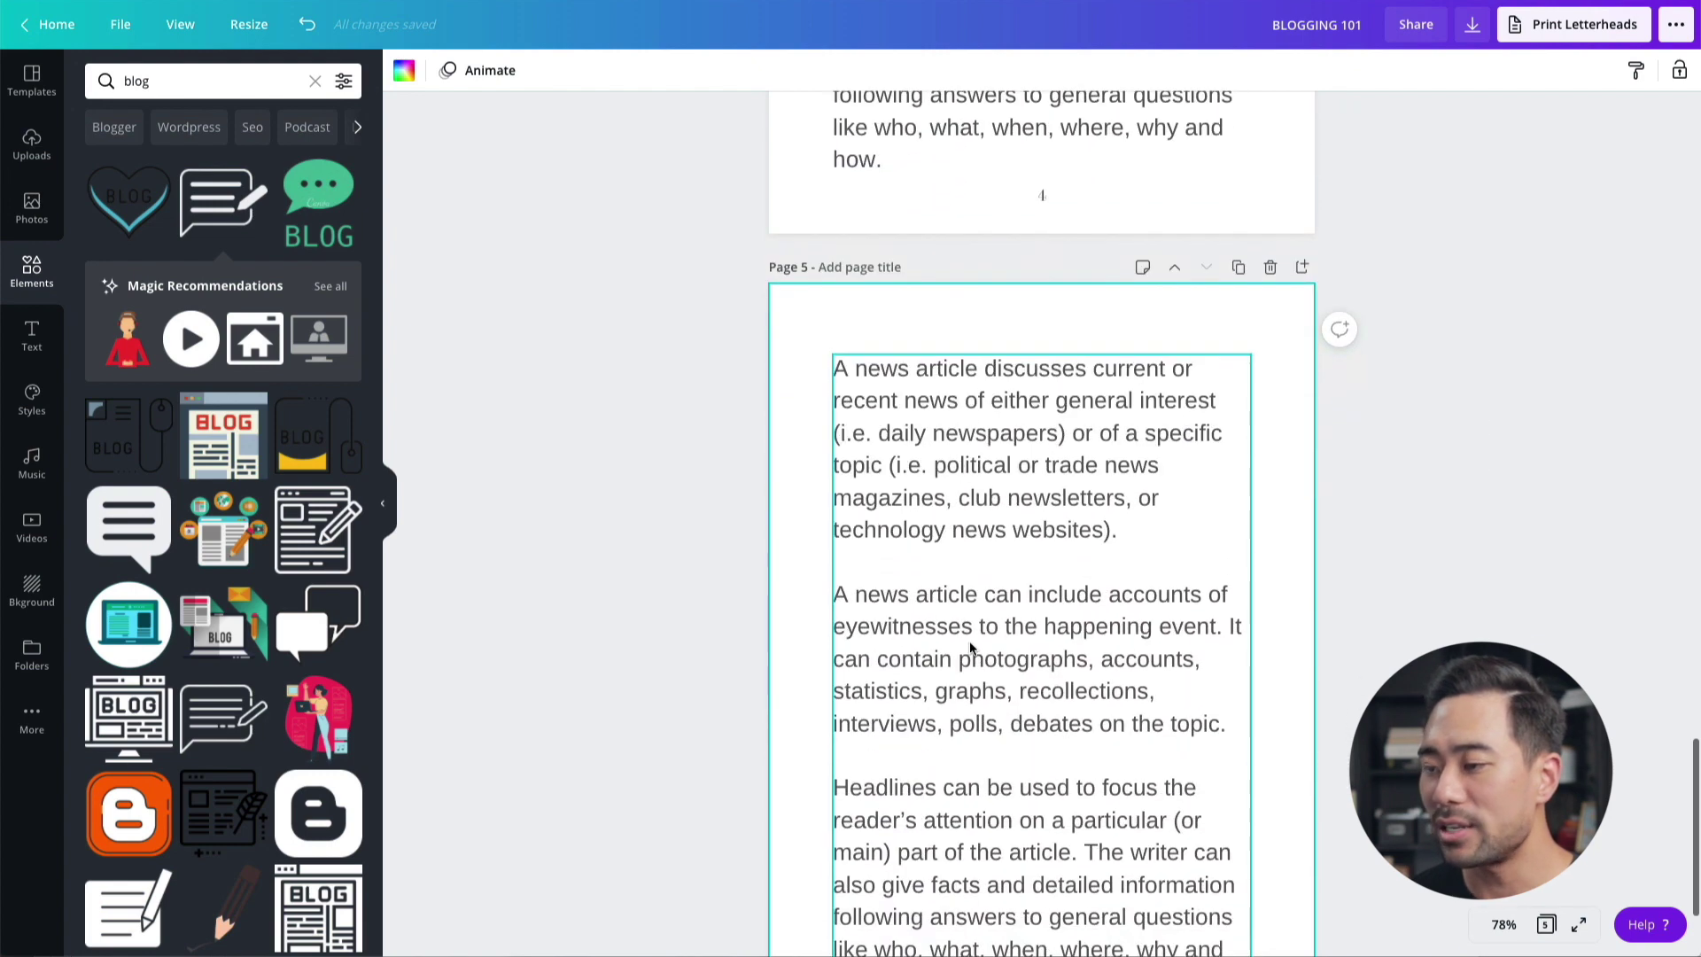
{"action": "left_click", "coordinate": [1019, 539]}
{"action": "triple_click", "coordinate": [1019, 540]}
{"action": "left_click", "coordinate": [1022, 539]}
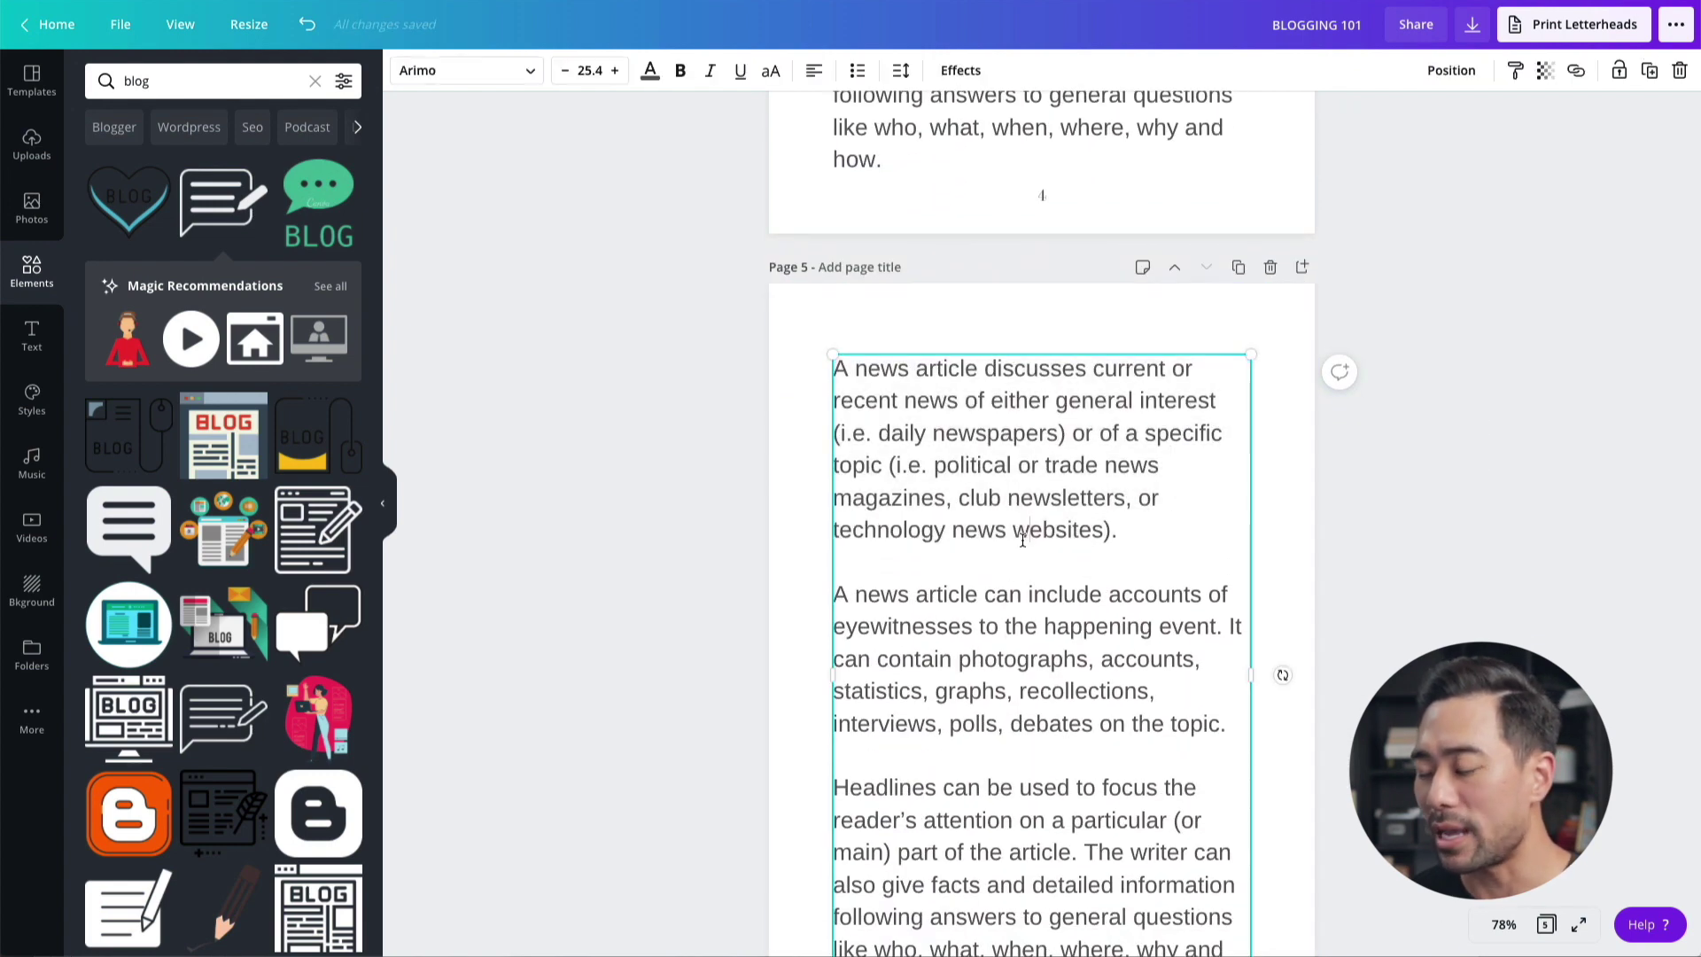
{"action": "left_click", "coordinate": [1474, 525]}
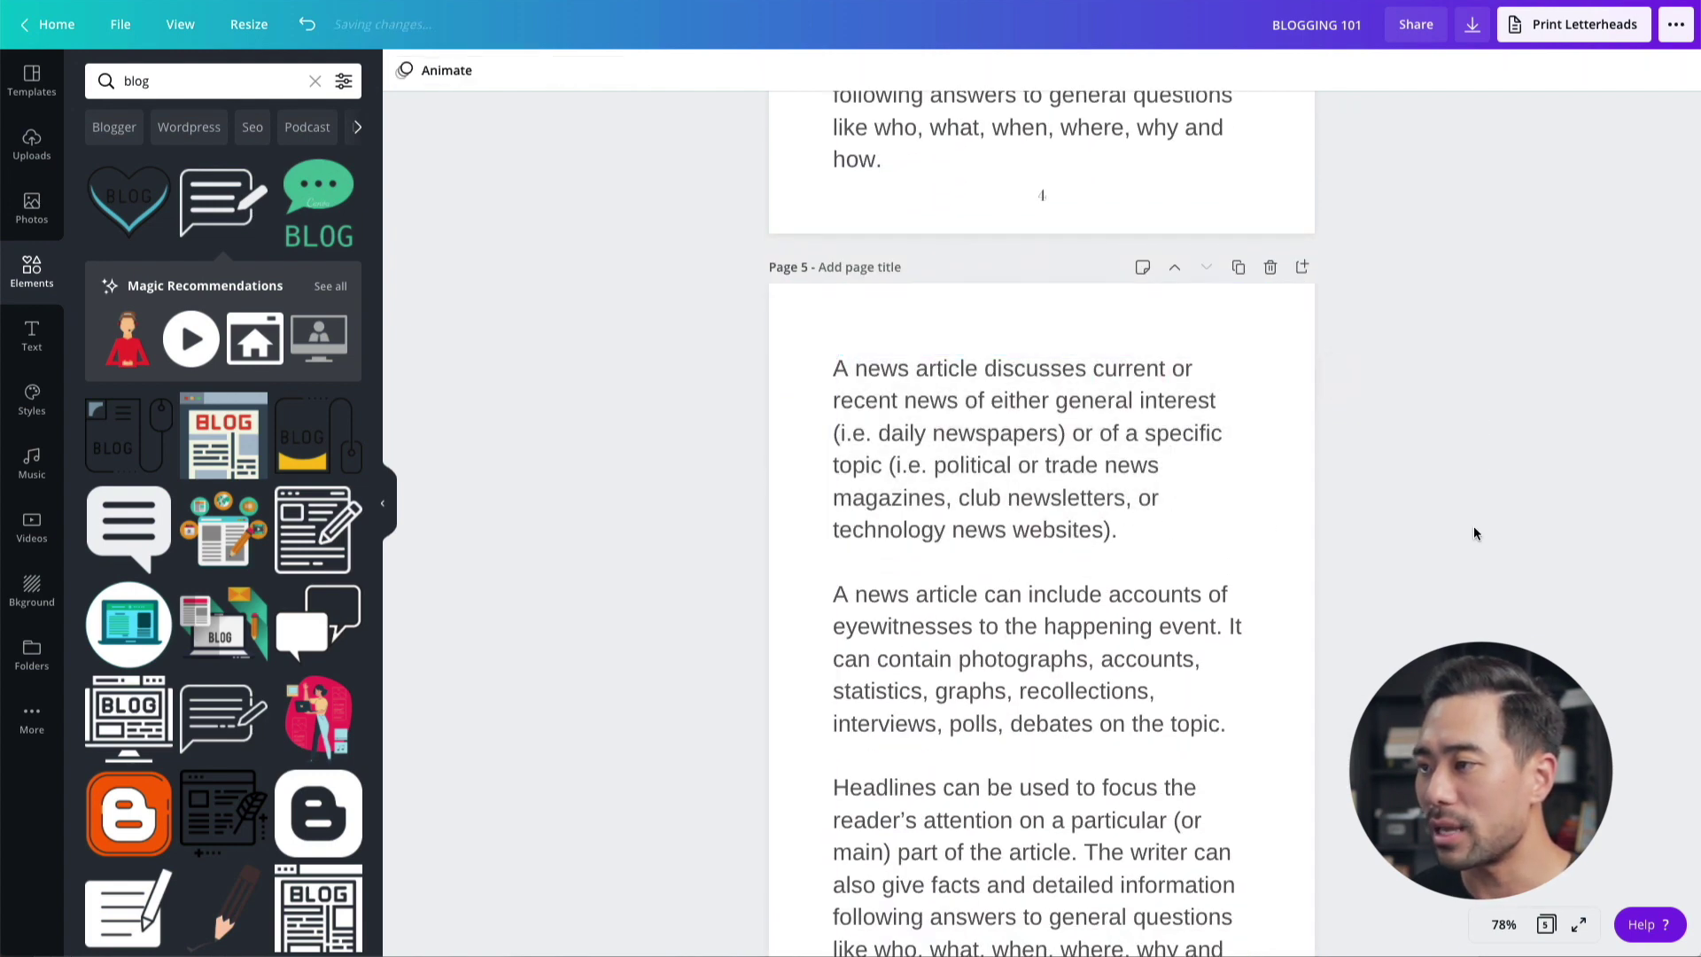
Change the page number at the foot of the duplicated page to 5
{"action": "scroll", "coordinate": [1474, 524], "scroll_direction": "down", "scroll_amount": 2}
{"action": "left_click", "coordinate": [1043, 837]}
{"action": "type", "text": "5"}
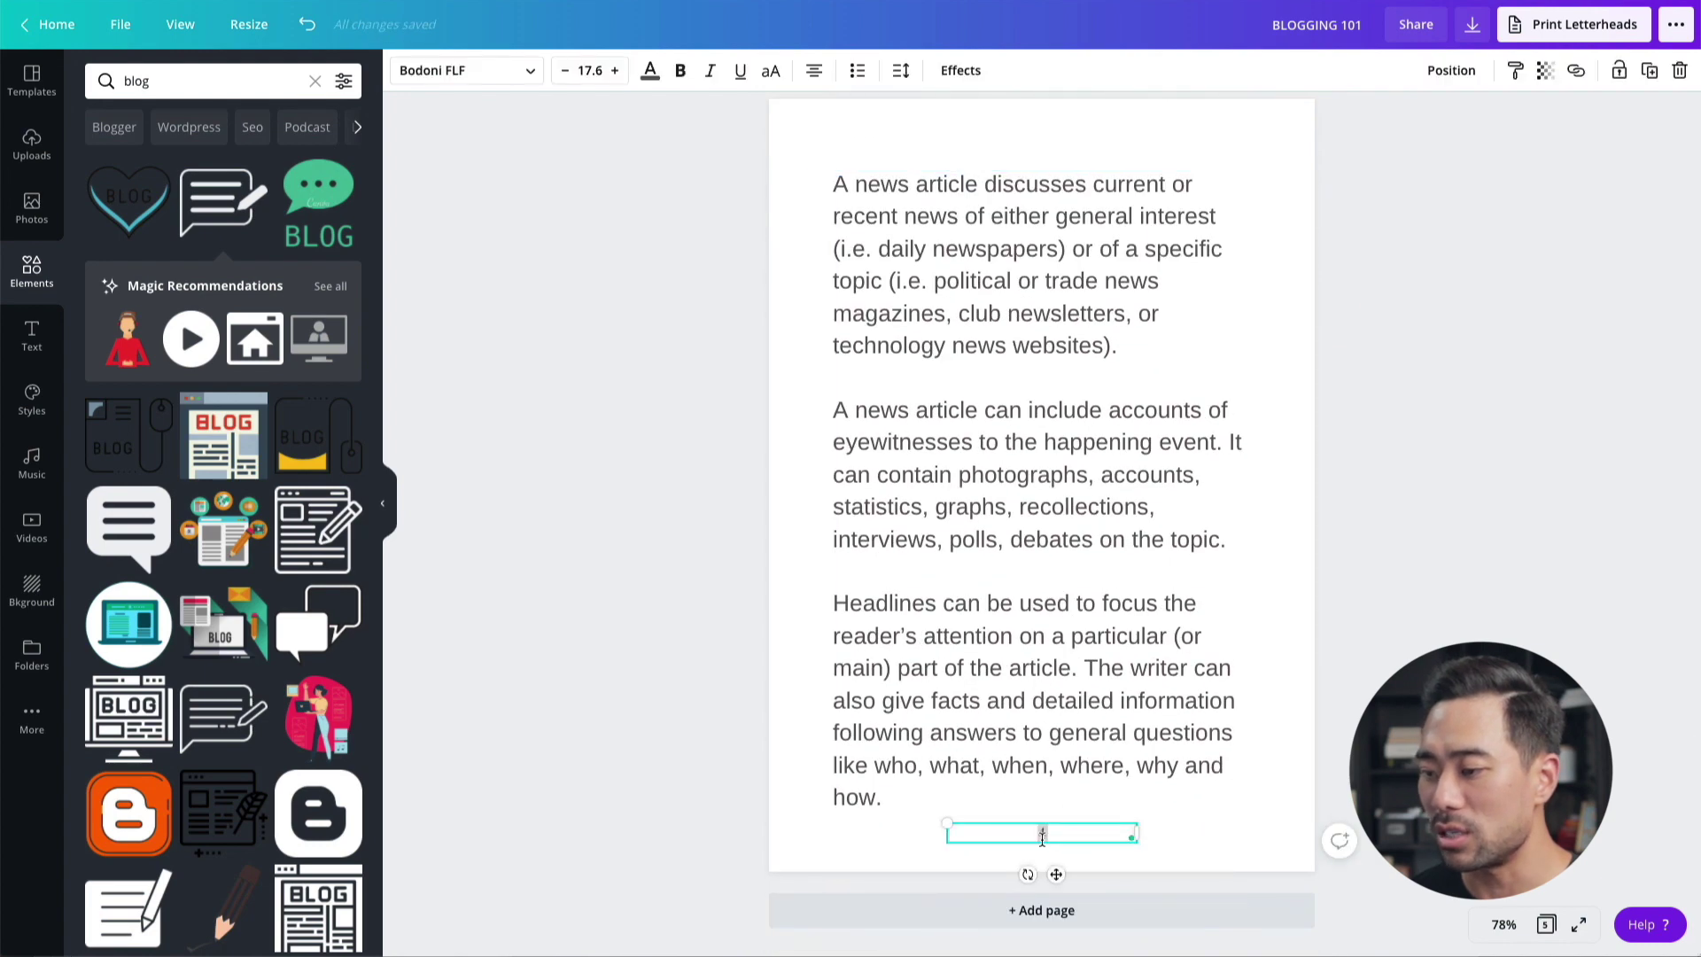
{"action": "left_click", "coordinate": [1306, 779]}
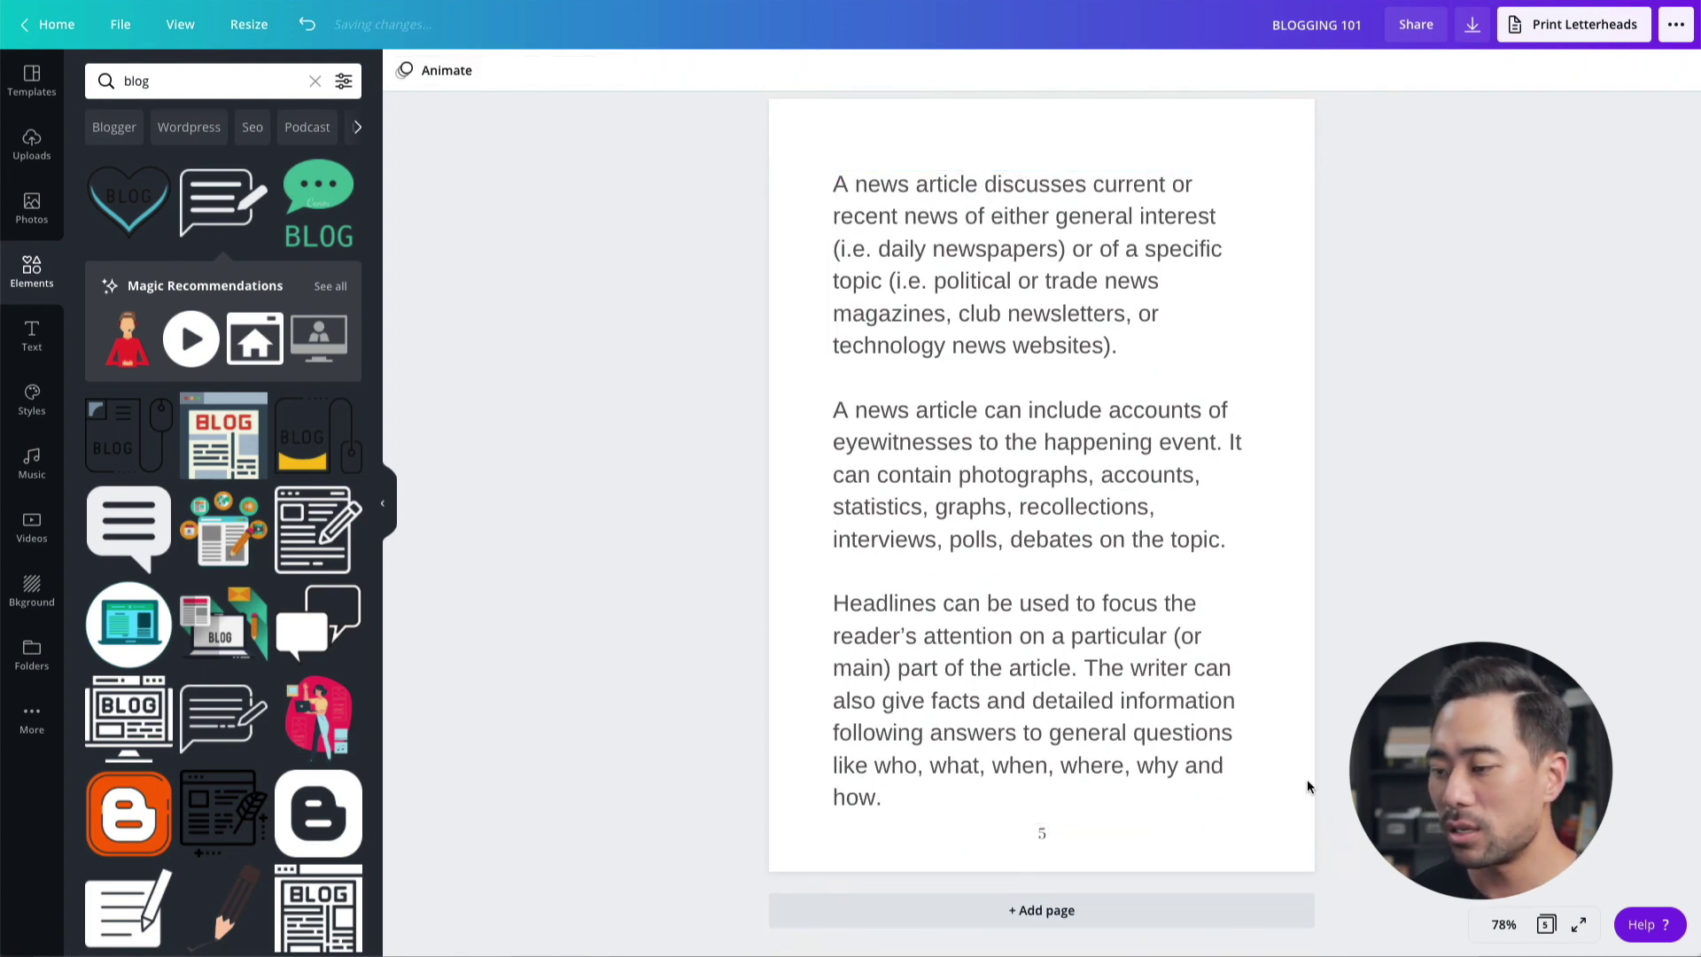
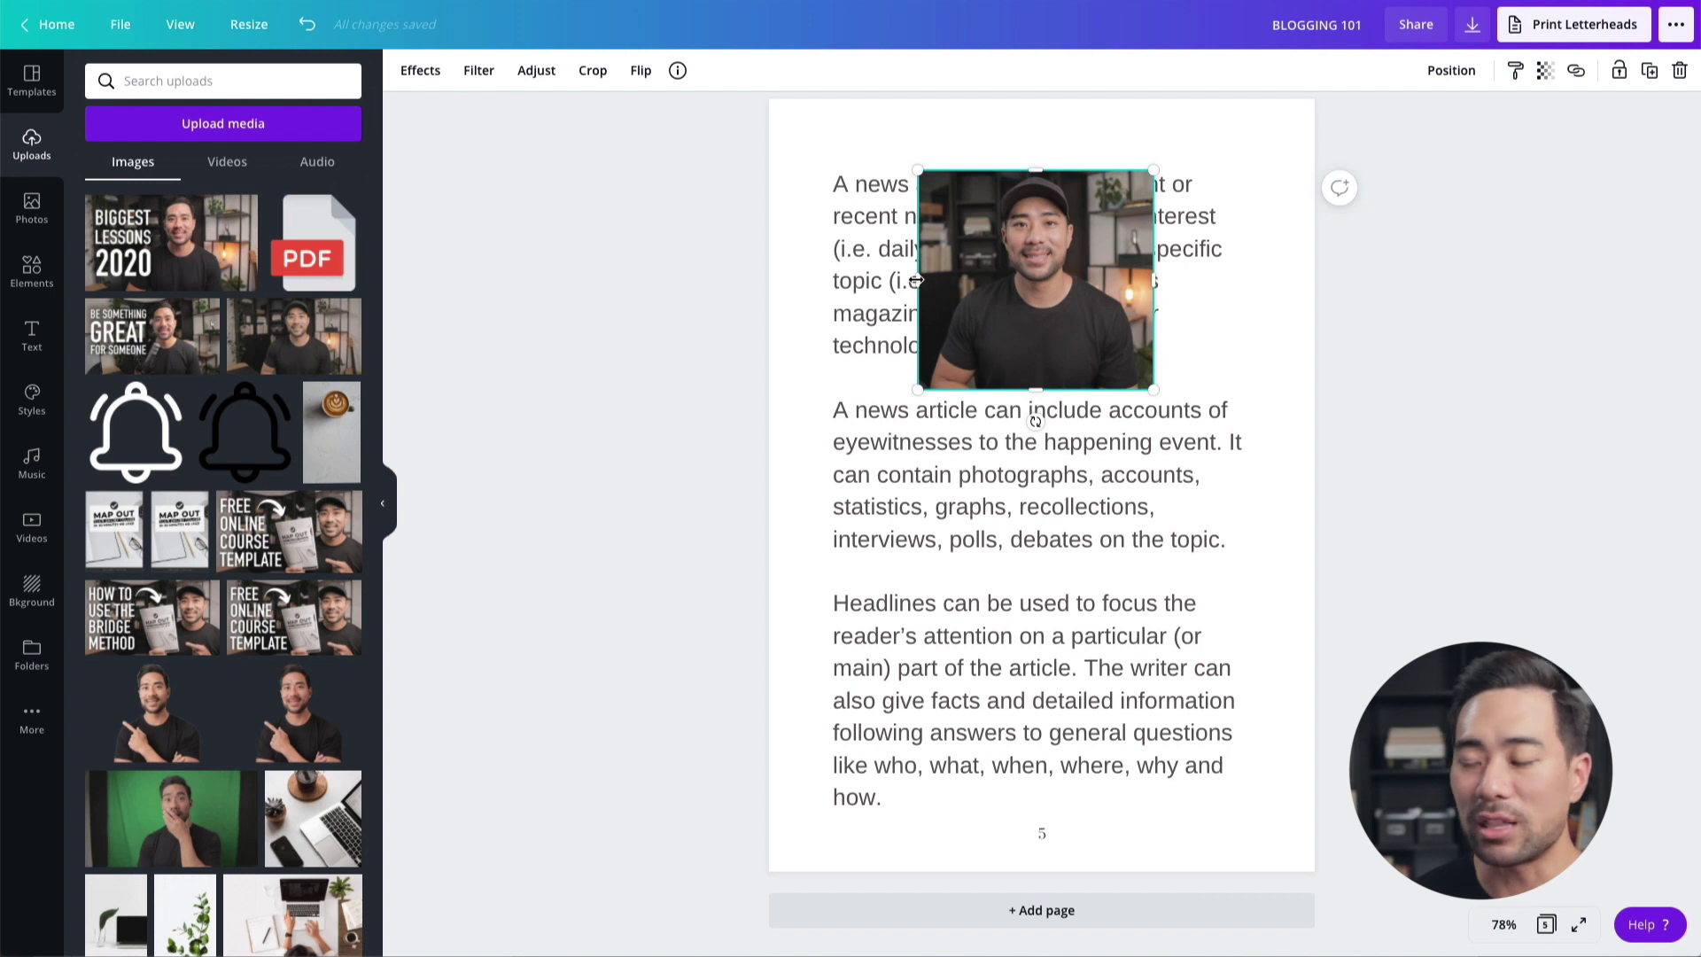
Move the portrait photo on page 5 over the start of the first paragraph and align the body text box with the photo's left edge
{"action": "left_click_drag", "start_coordinate": [1063, 325], "coordinate": [970, 328]}
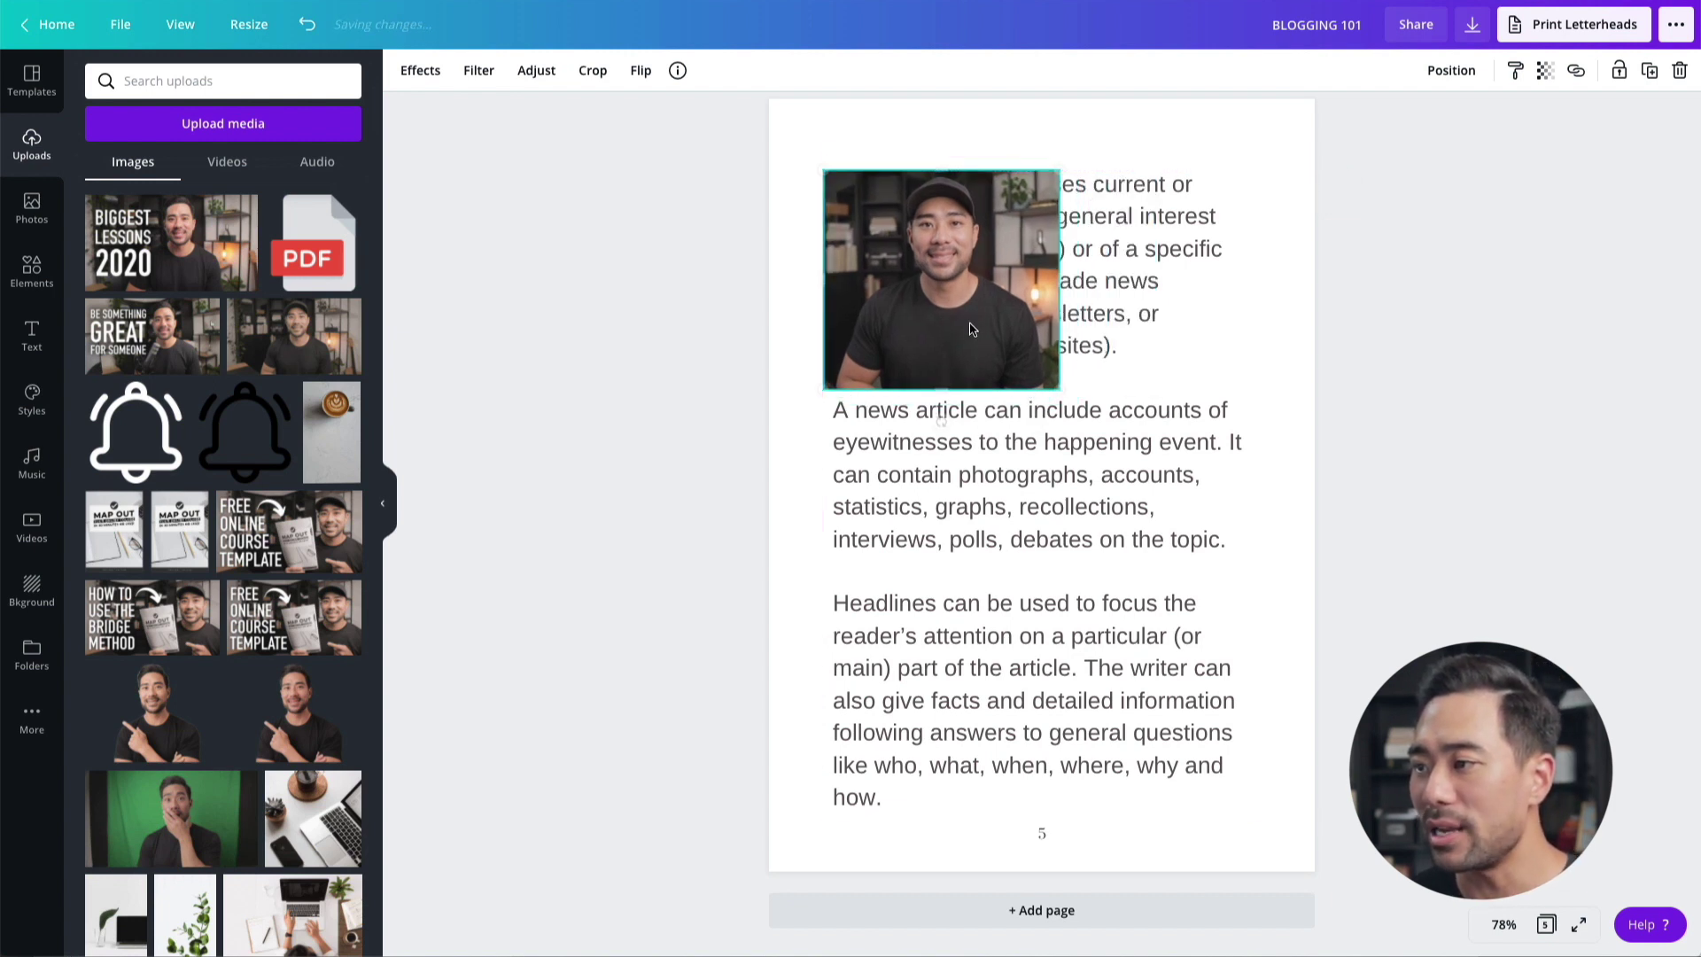
{"action": "left_click", "coordinate": [1139, 314]}
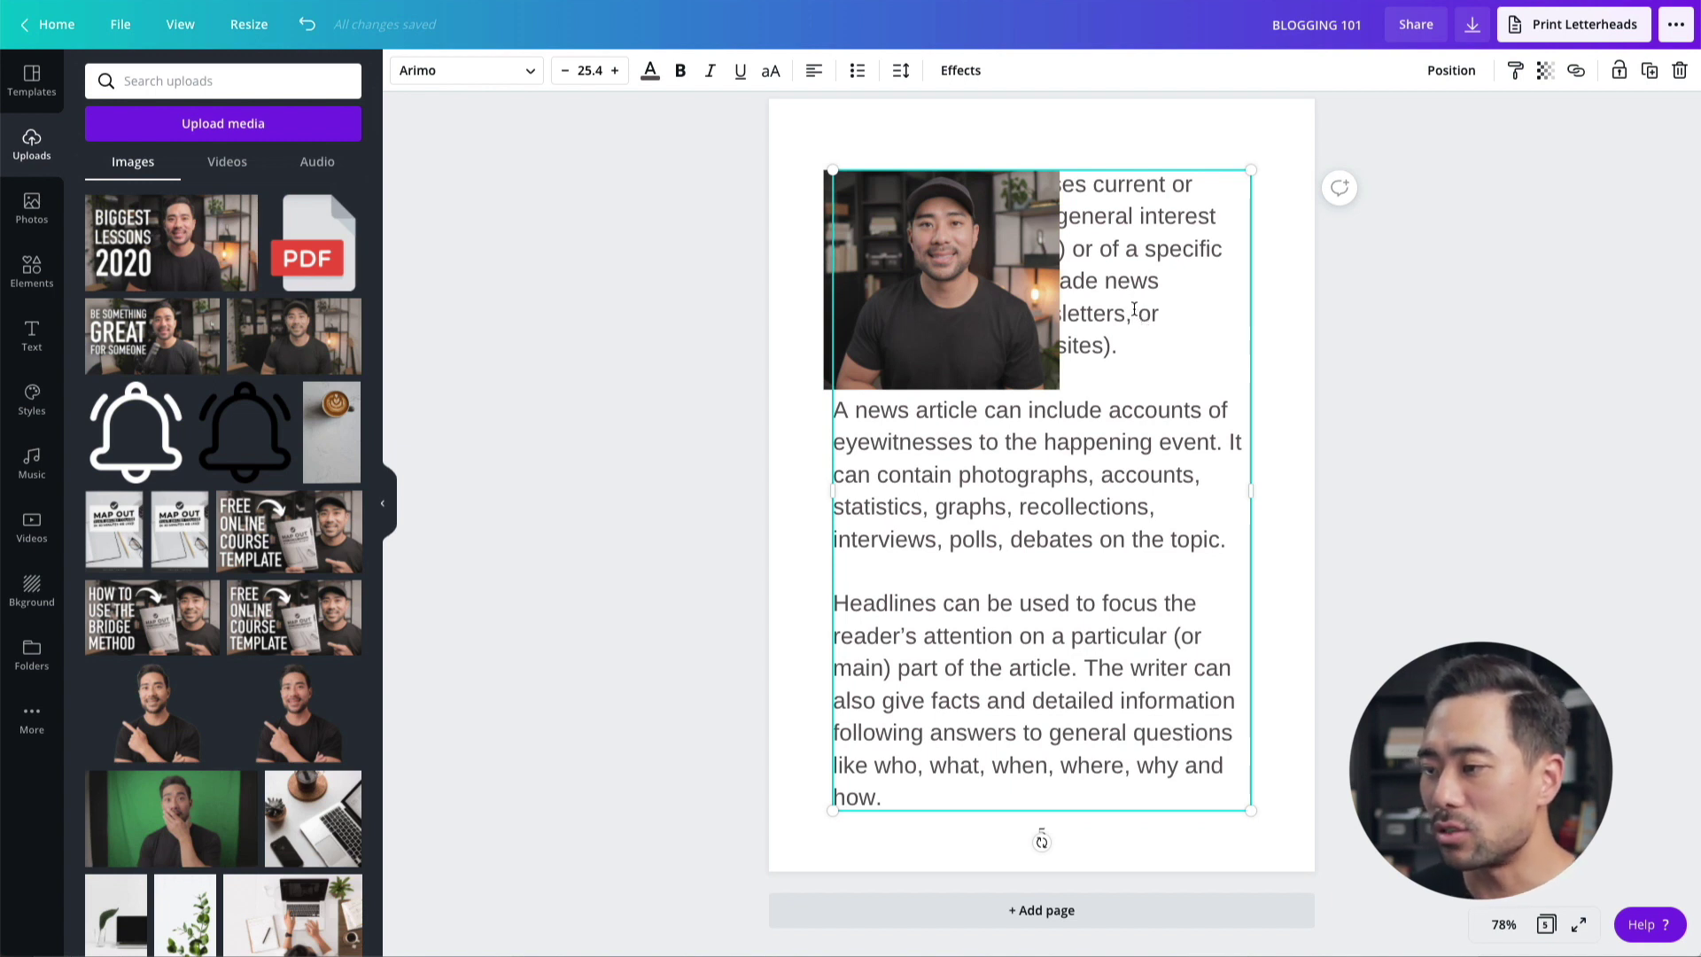
{"action": "left_click", "coordinate": [1134, 310]}
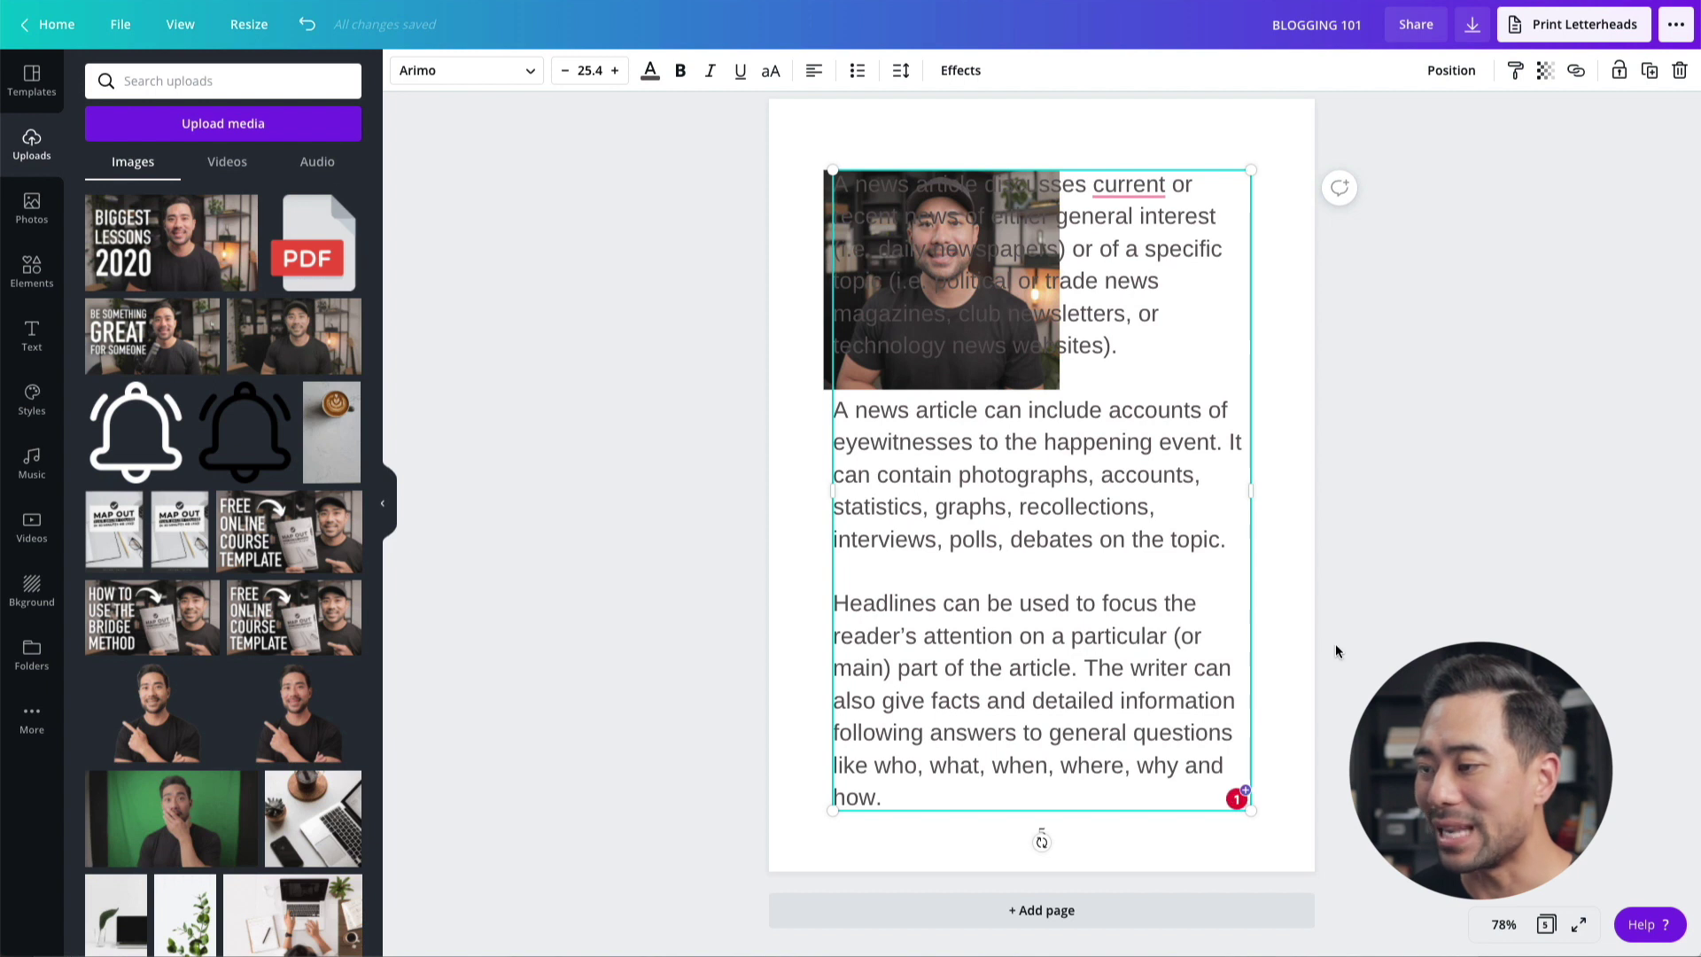
{"action": "left_click", "coordinate": [1284, 646]}
{"action": "left_click", "coordinate": [1093, 610]}
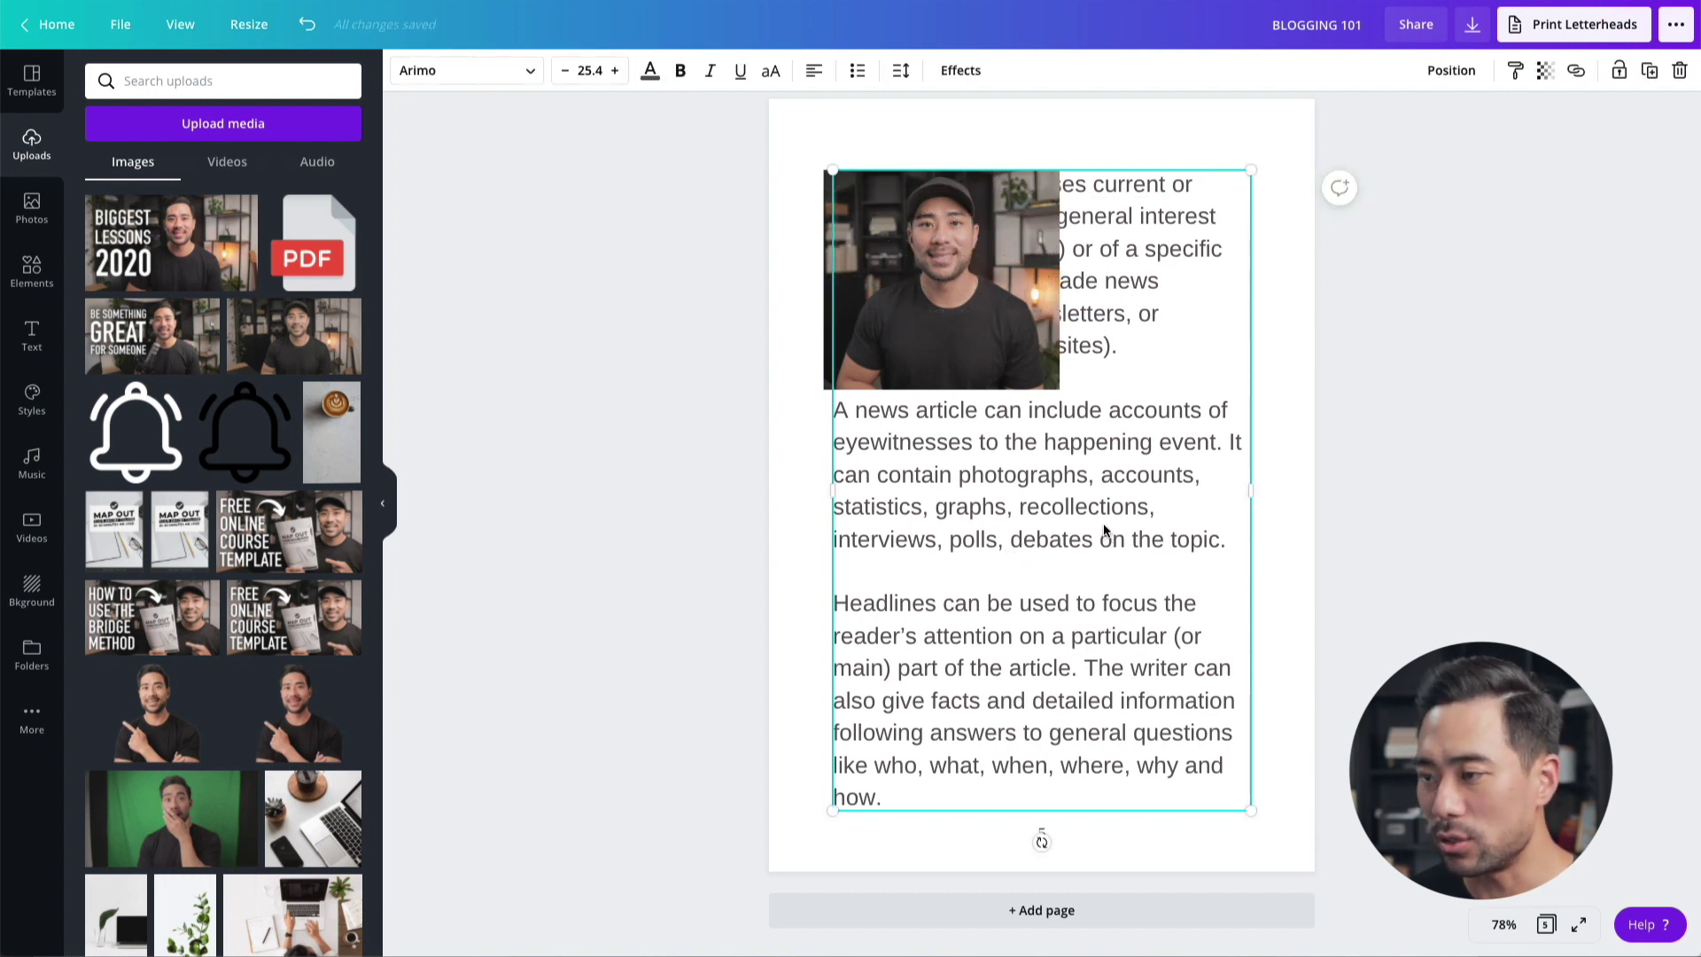
{"action": "mouse_move", "coordinate": [1104, 530]}
{"action": "left_mouse_down"}
{"action": "mouse_move", "coordinate": [1104, 613]}
{"action": "mouse_move", "coordinate": [1089, 527]}
{"action": "left_mouse_up"}
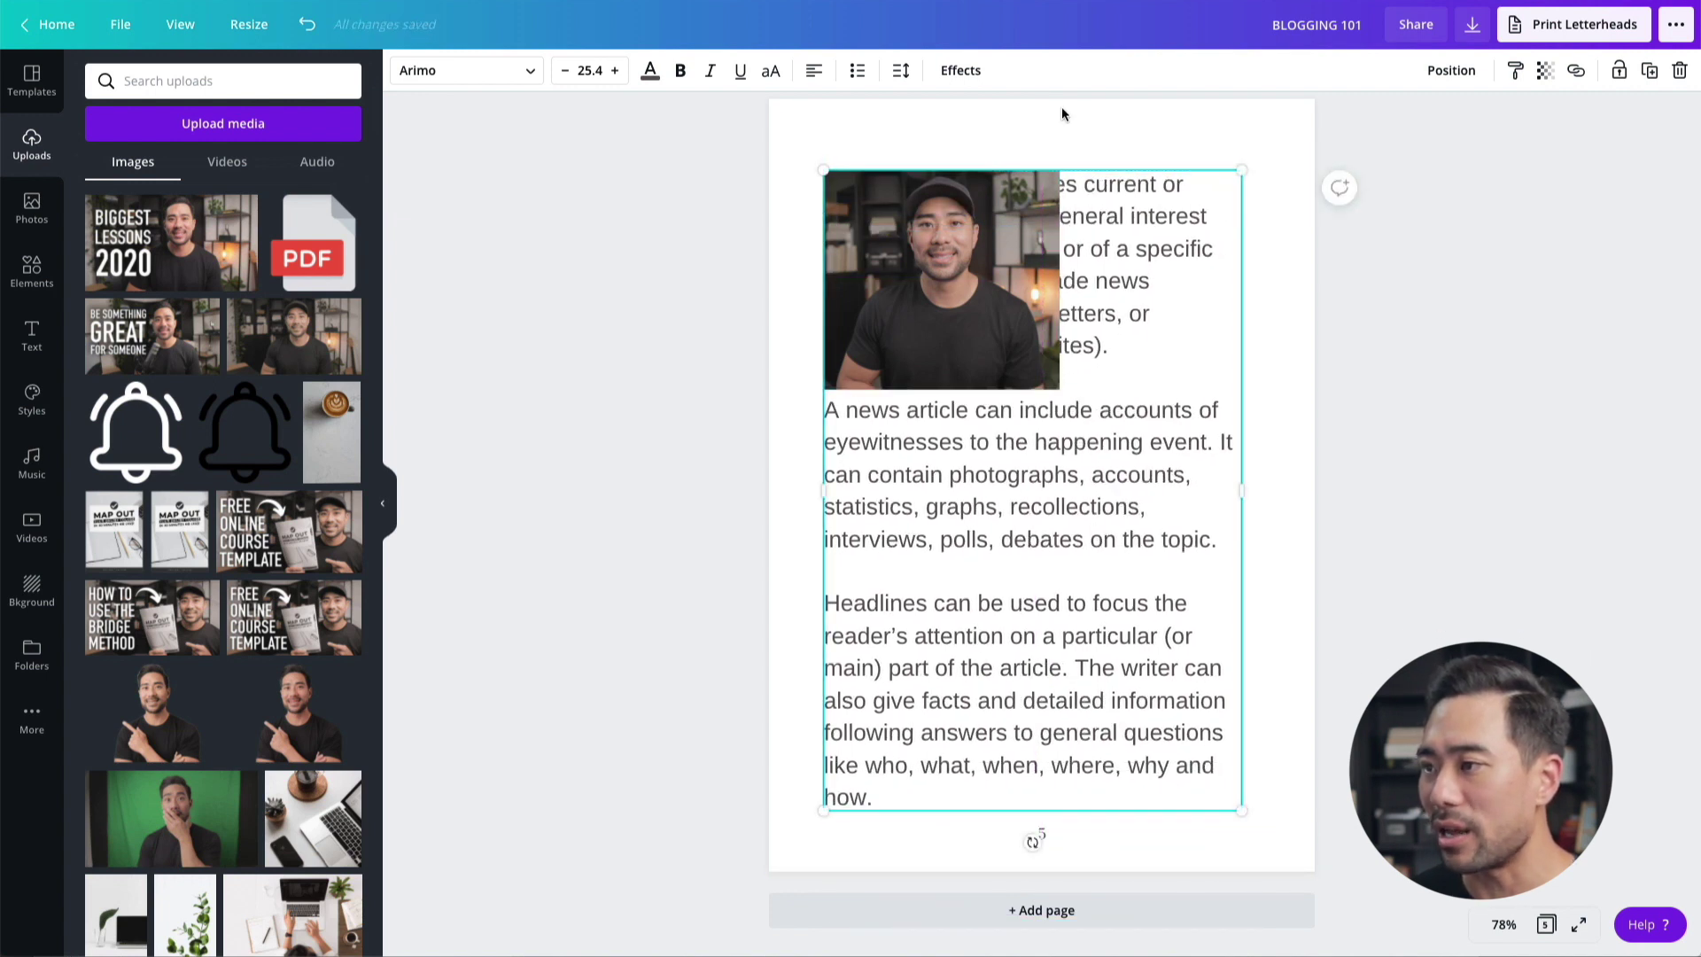
{"action": "left_click_drag", "start_coordinate": [1075, 226], "coordinate": [1104, 289]}
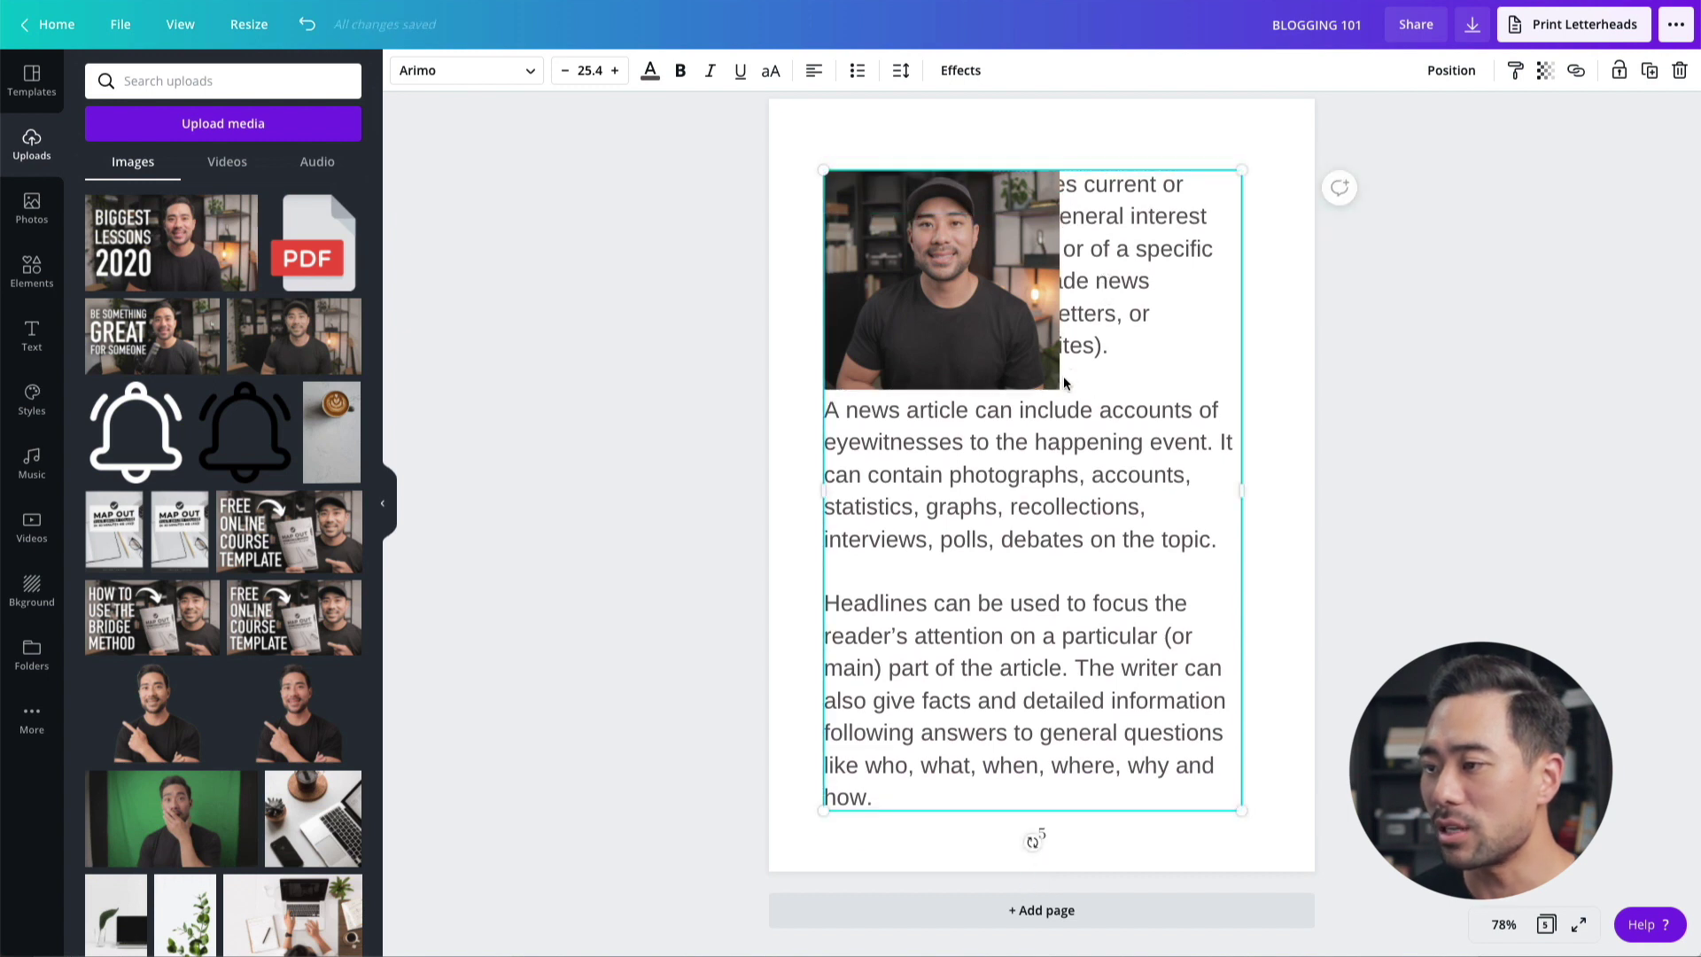
{"action": "left_click", "coordinate": [1367, 556]}
{"action": "left_click", "coordinate": [1188, 509]}
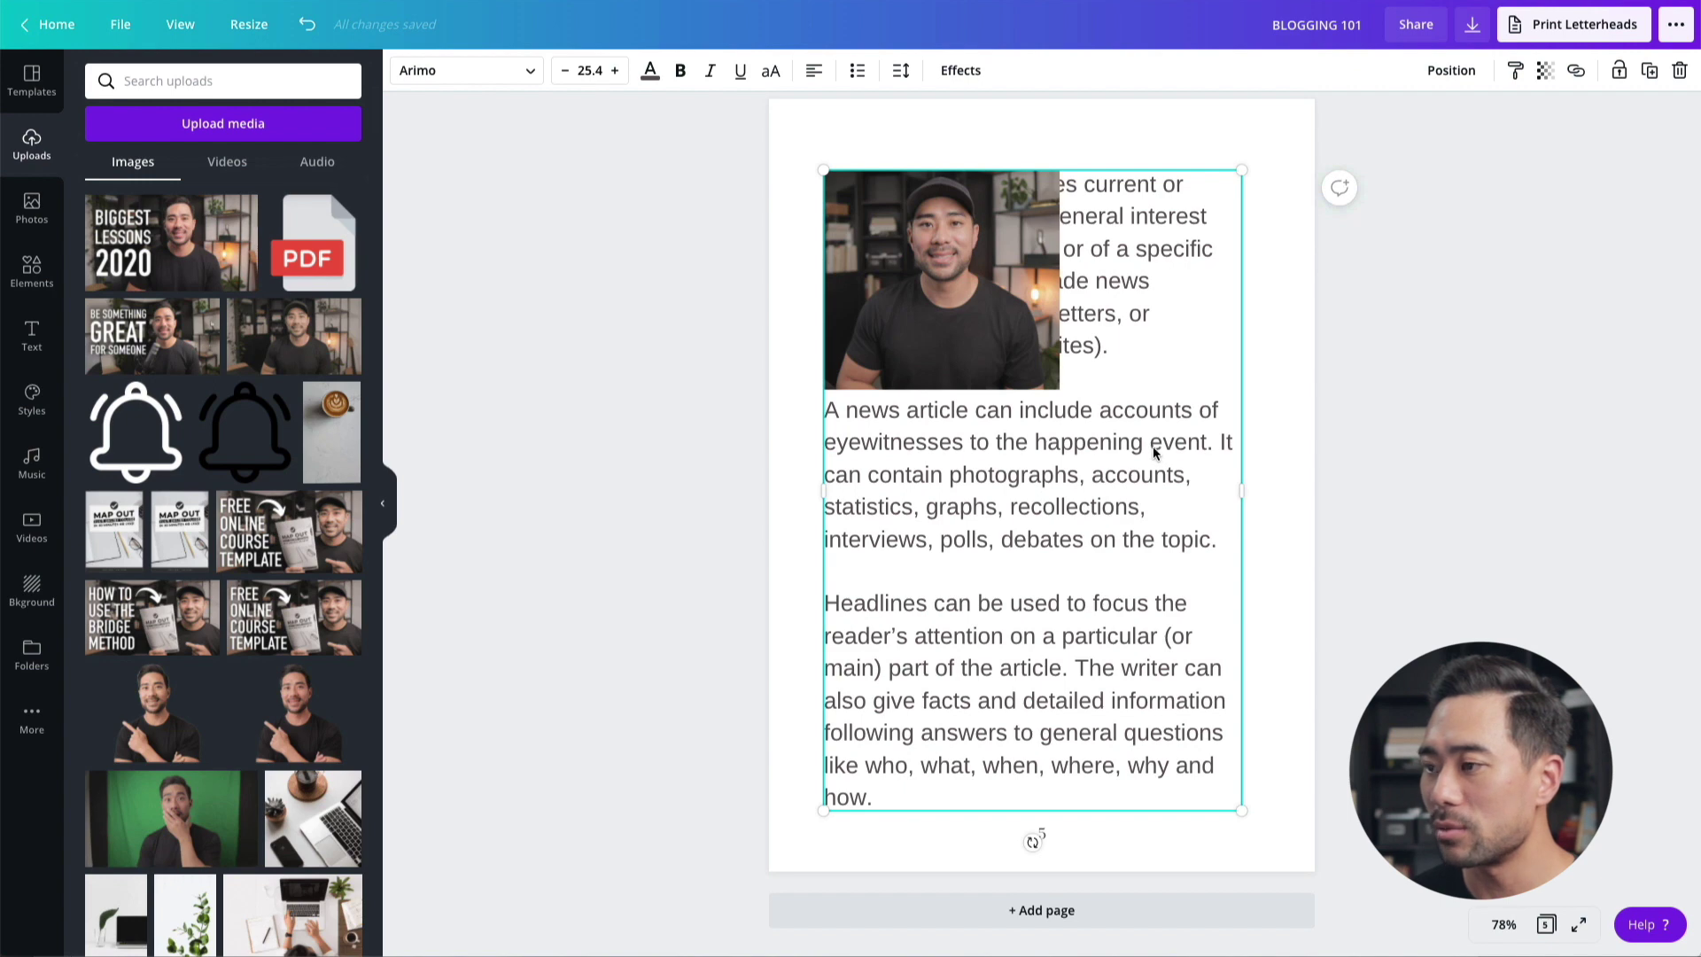
{"action": "left_click", "coordinate": [1418, 418]}
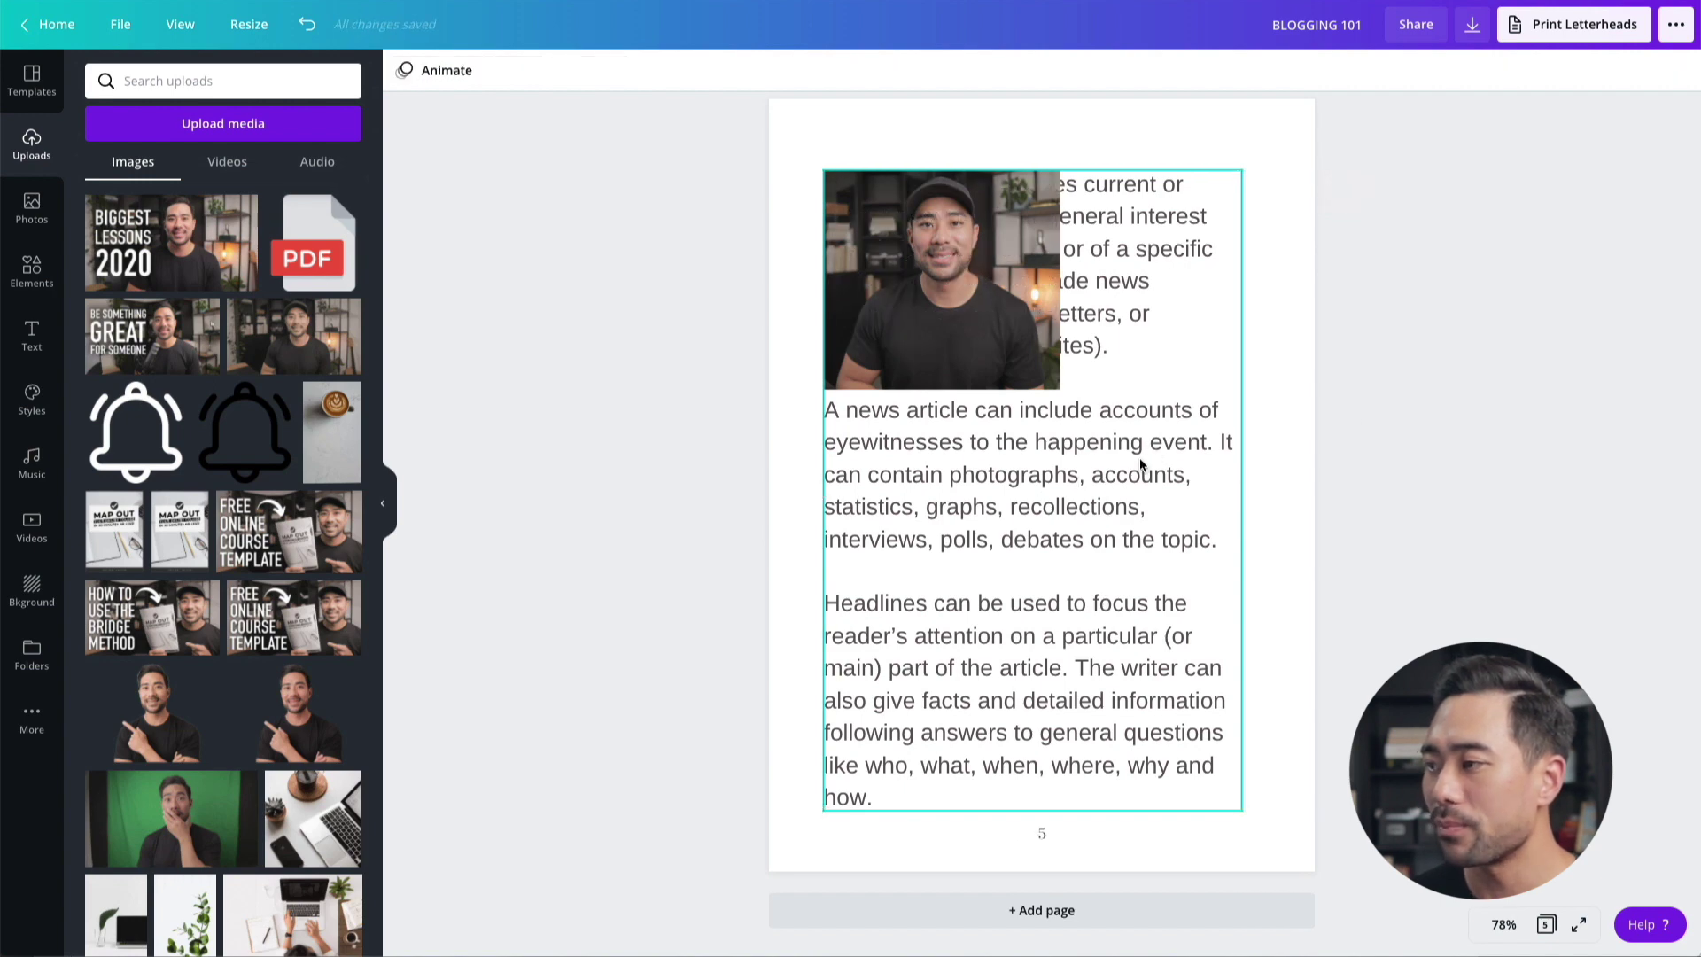
Duplicate the body text box on page 5 and place the copy below the photo, aligned with the original's left edge
{"action": "left_click", "coordinate": [1140, 457]}
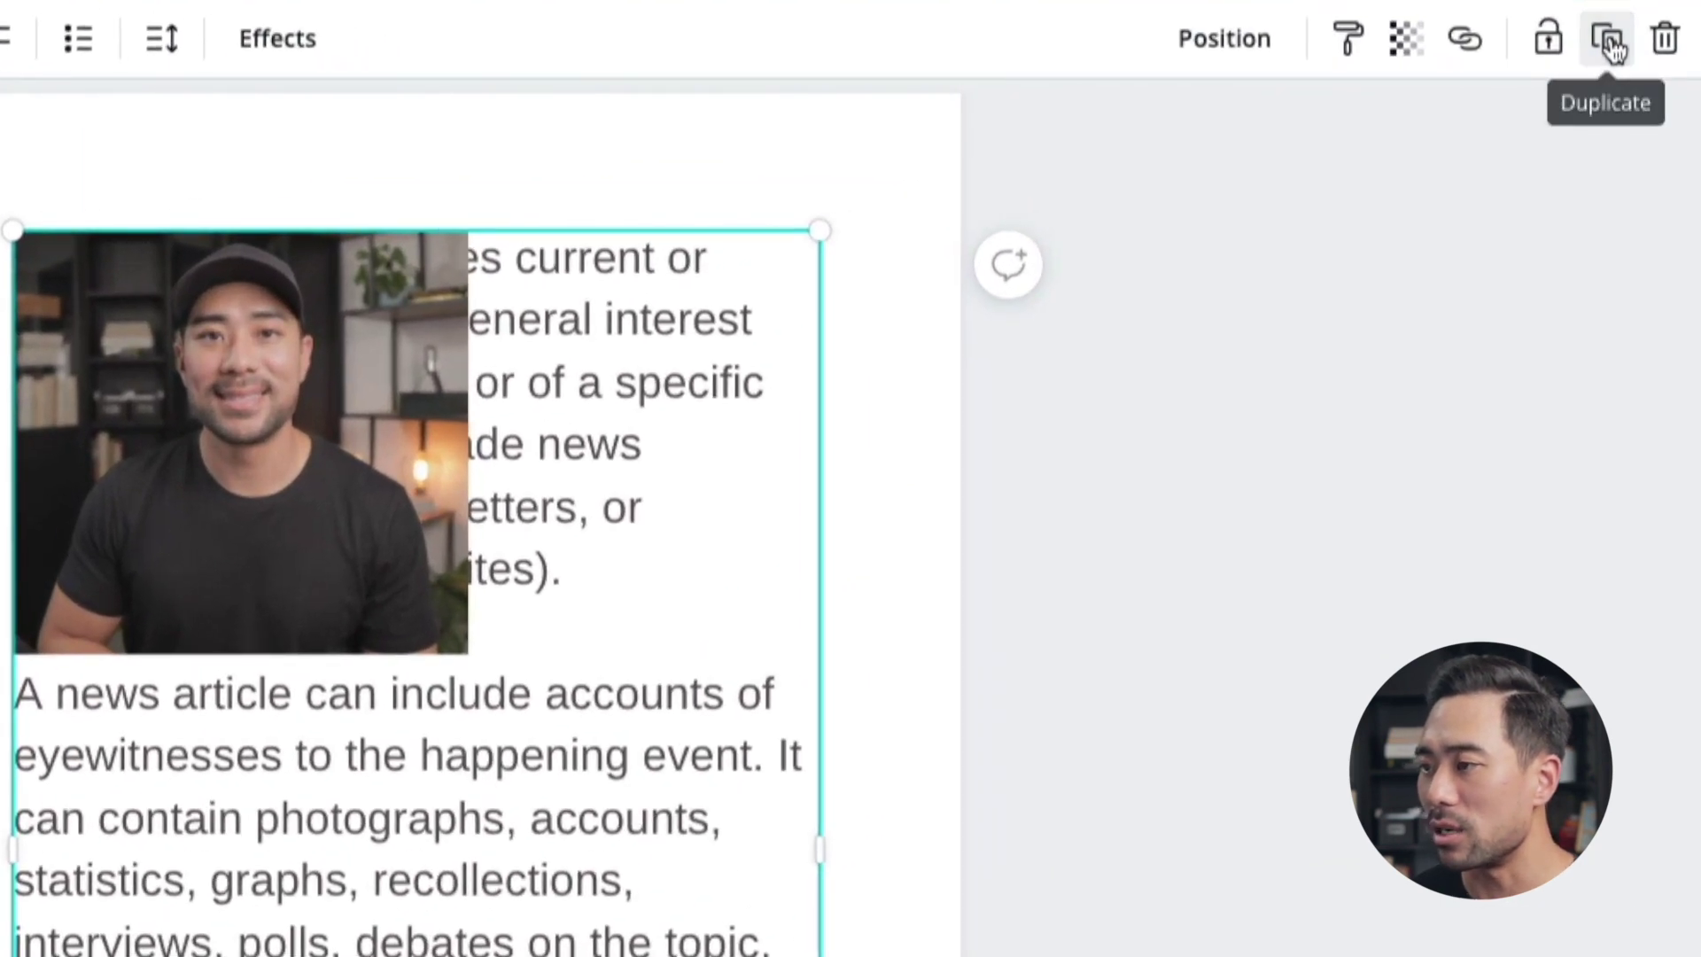
{"action": "left_click", "coordinate": [1640, 67]}
{"action": "left_click_drag", "start_coordinate": [469, 751], "coordinate": [435, 956]}
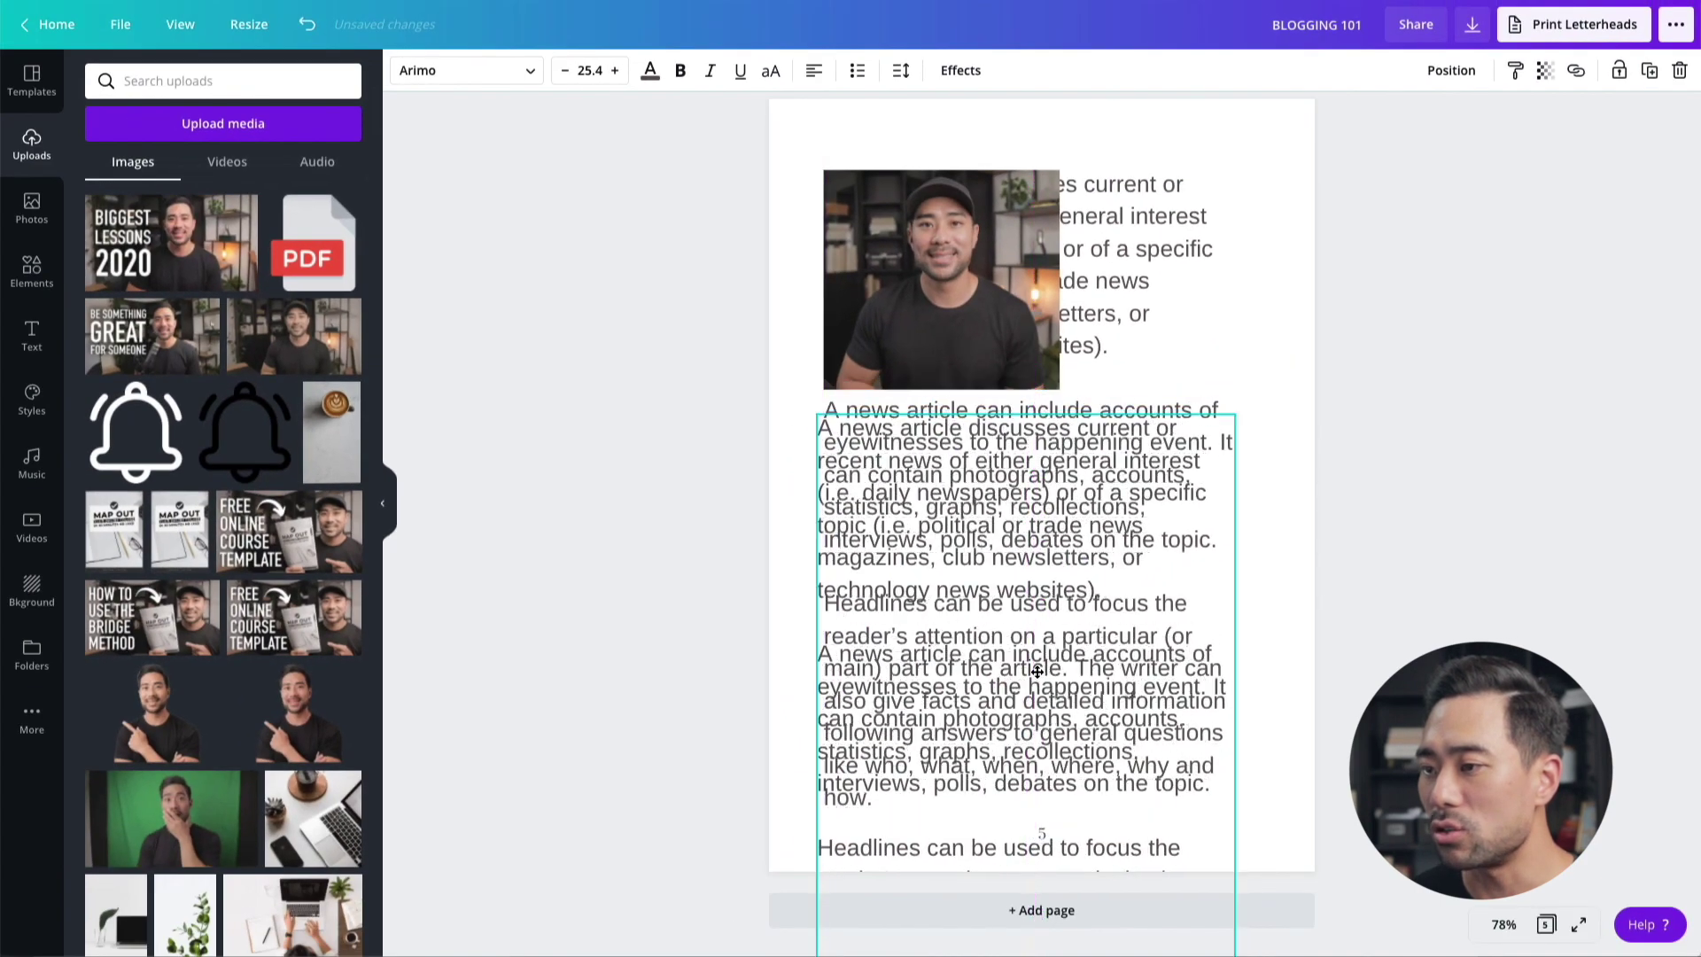
{"action": "left_click_drag", "start_coordinate": [1042, 661], "coordinate": [1042, 710]}
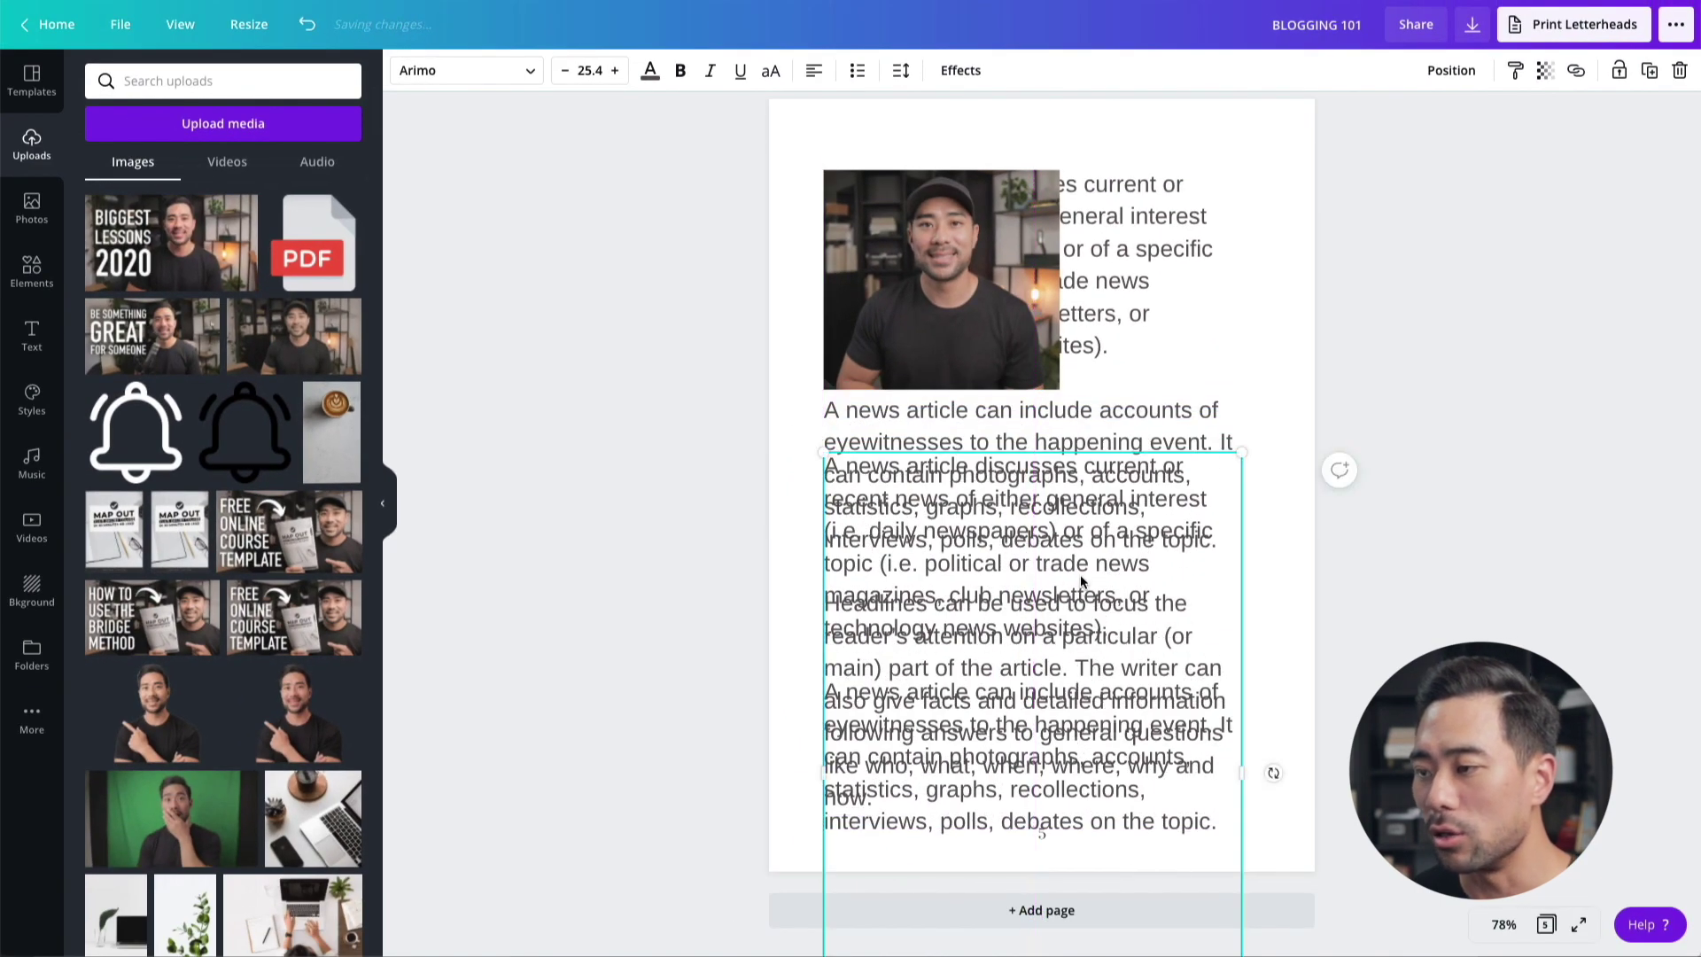
Set the font size of the original body text box on page 5 to 18
{"action": "left_click", "coordinate": [1124, 379]}
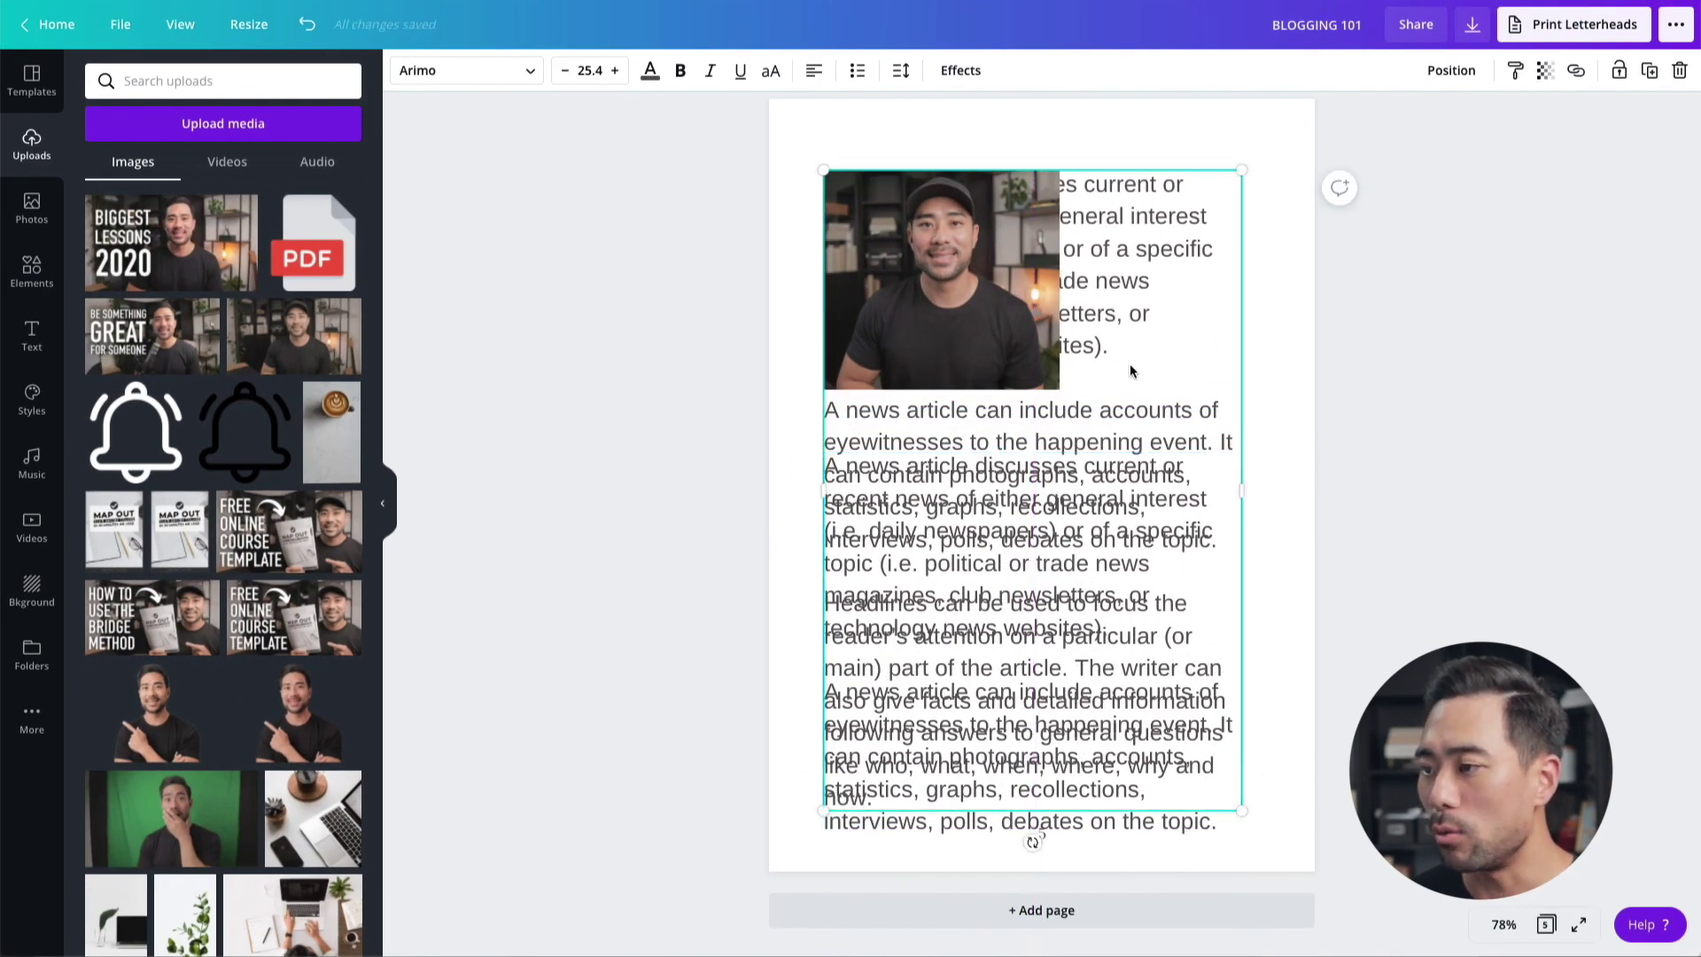
{"action": "left_click", "coordinate": [1143, 358]}
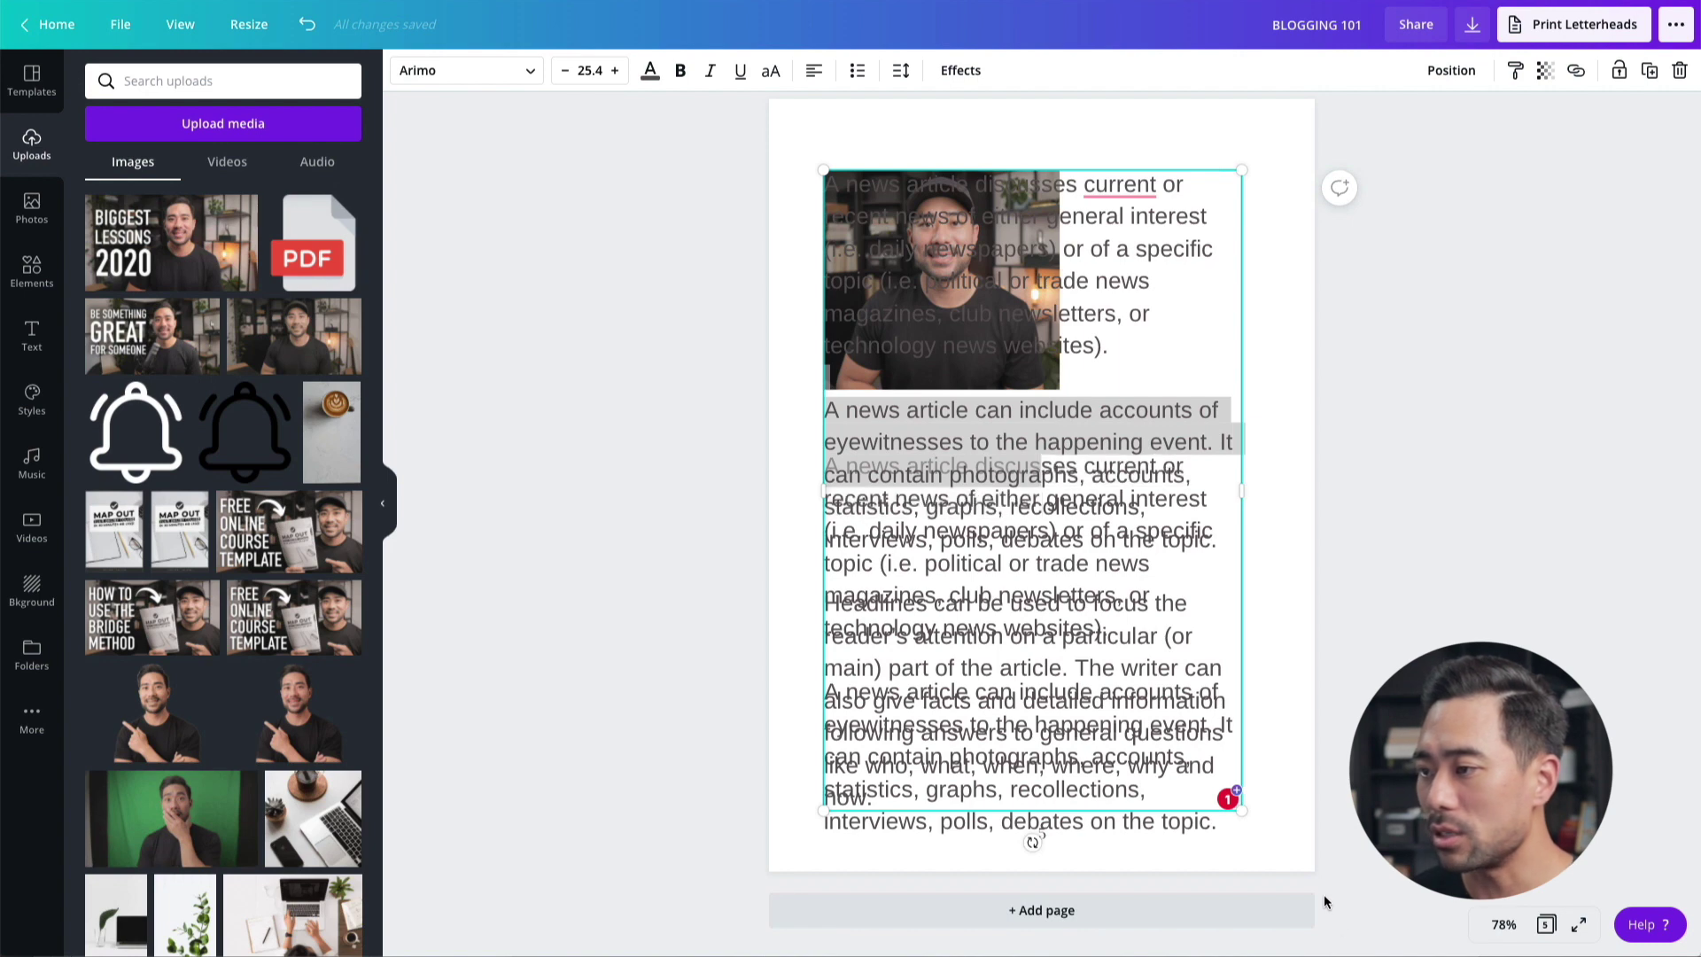
{"action": "key", "text": "ctrl+a"}
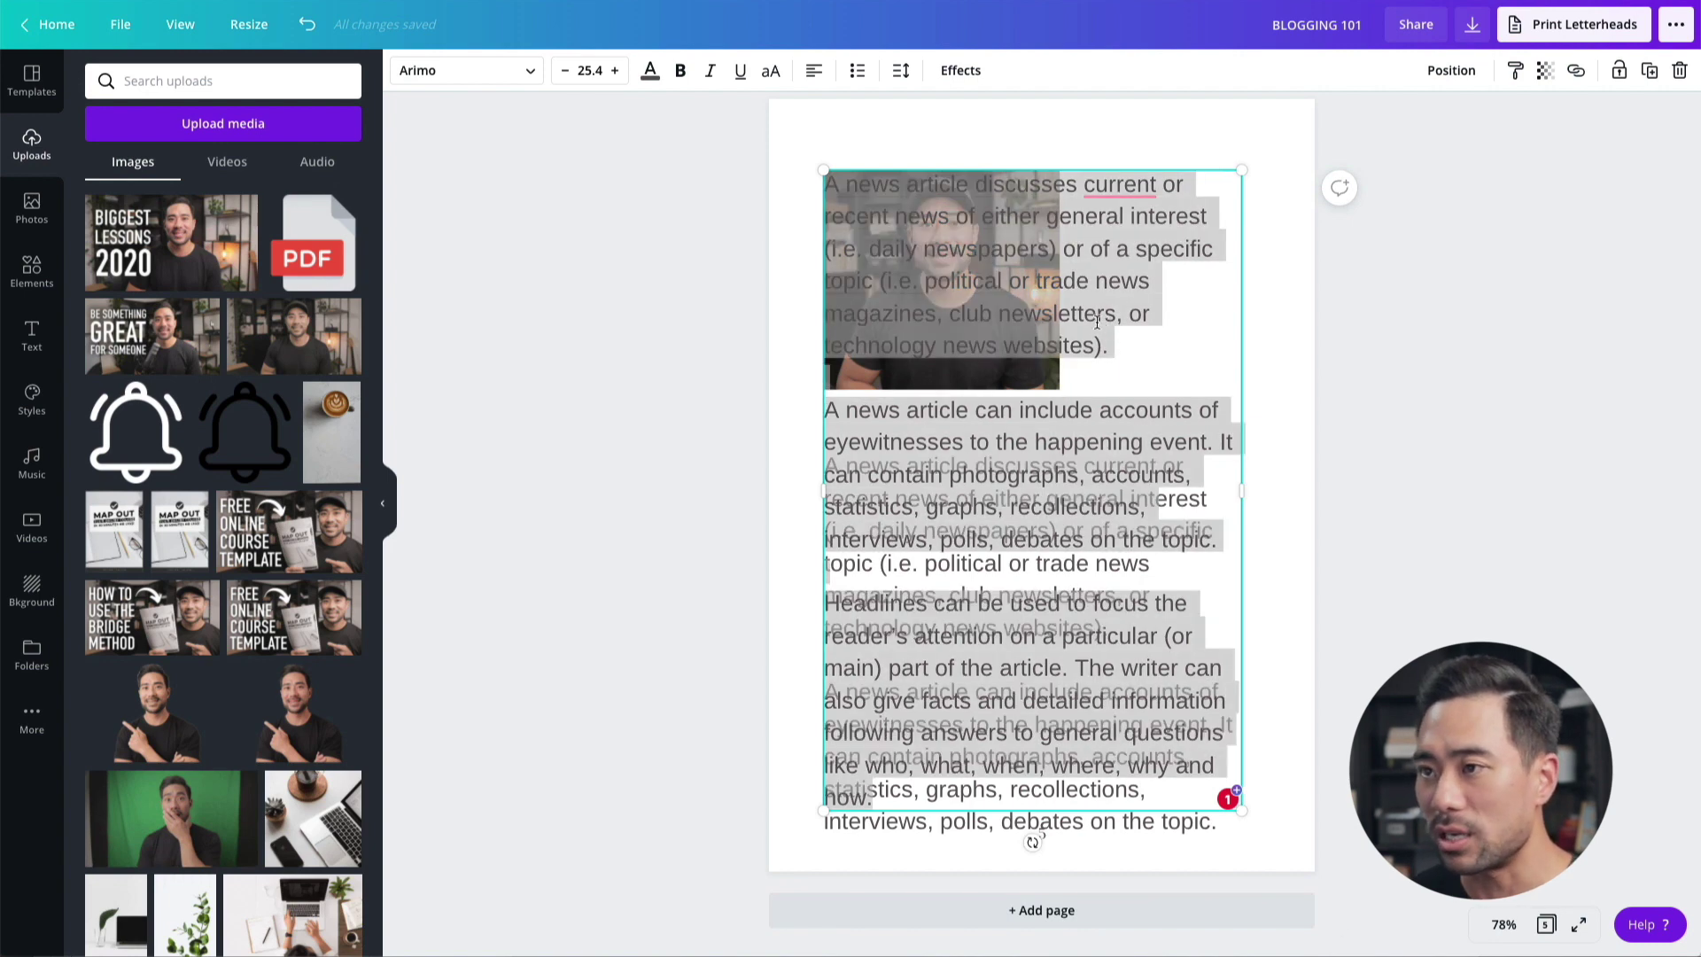
{"action": "left_click", "coordinate": [589, 71]}
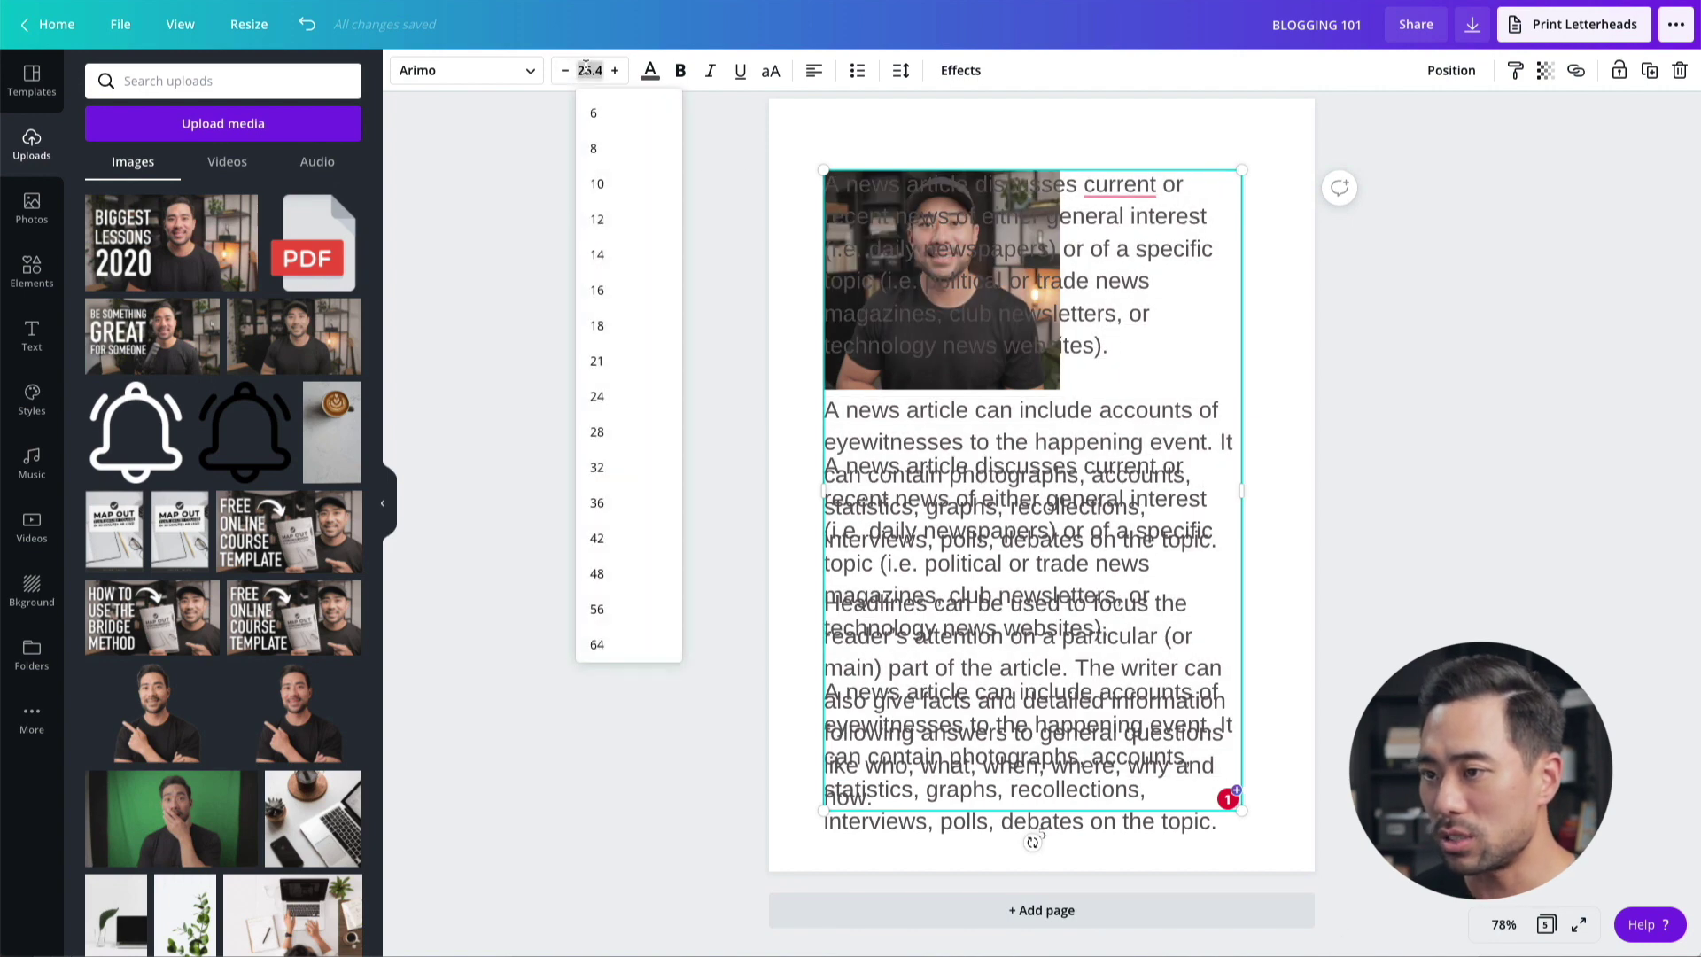
{"action": "left_click", "coordinate": [603, 324]}
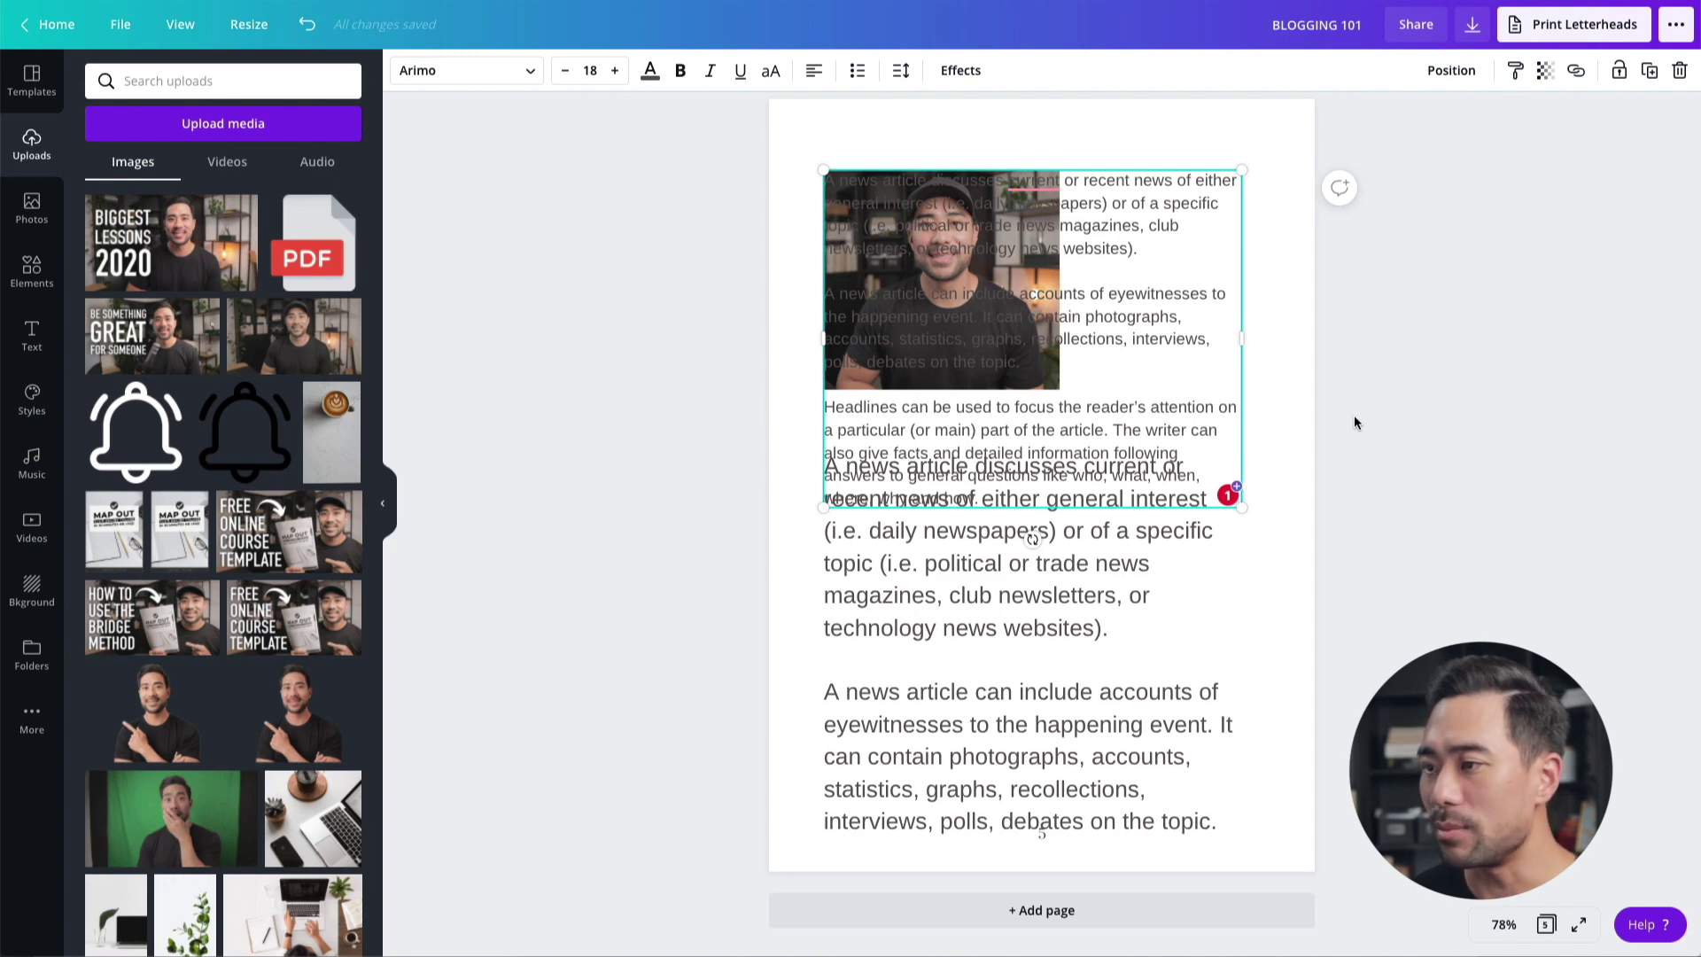
{"action": "left_click", "coordinate": [1276, 411]}
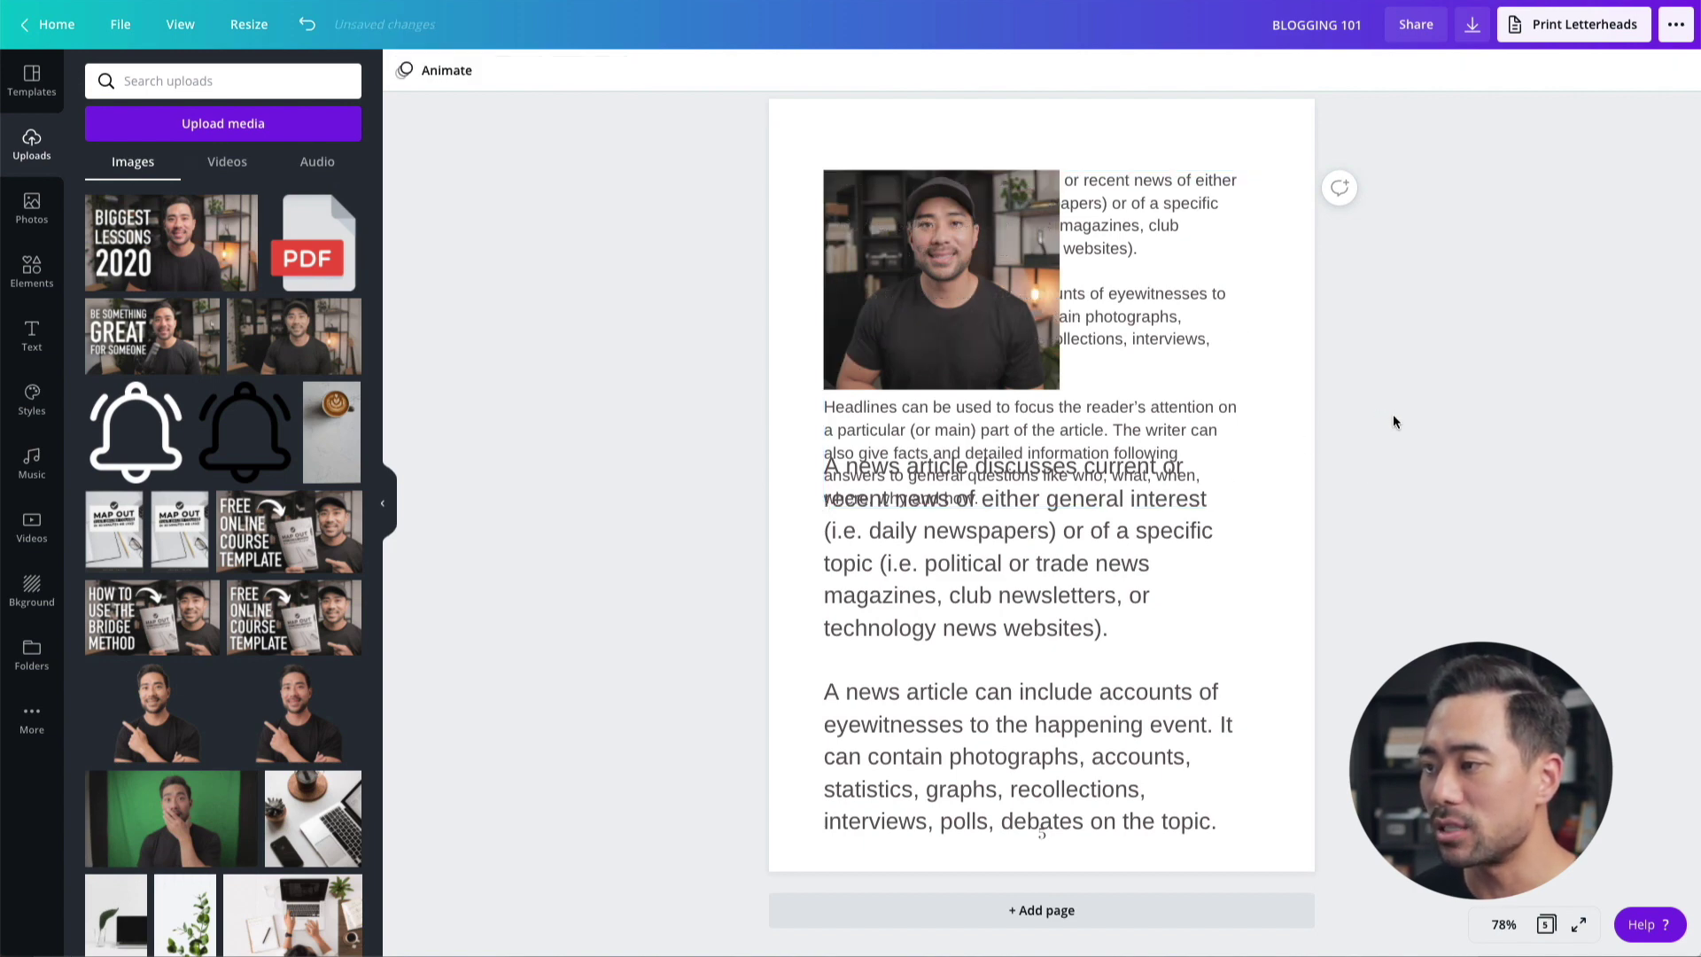
Move the size-18 body text box down and shrink the portrait photo so it sits above the text
{"action": "left_click_drag", "start_coordinate": [1203, 319], "coordinate": [1196, 485]}
{"action": "left_click", "coordinate": [1040, 309]}
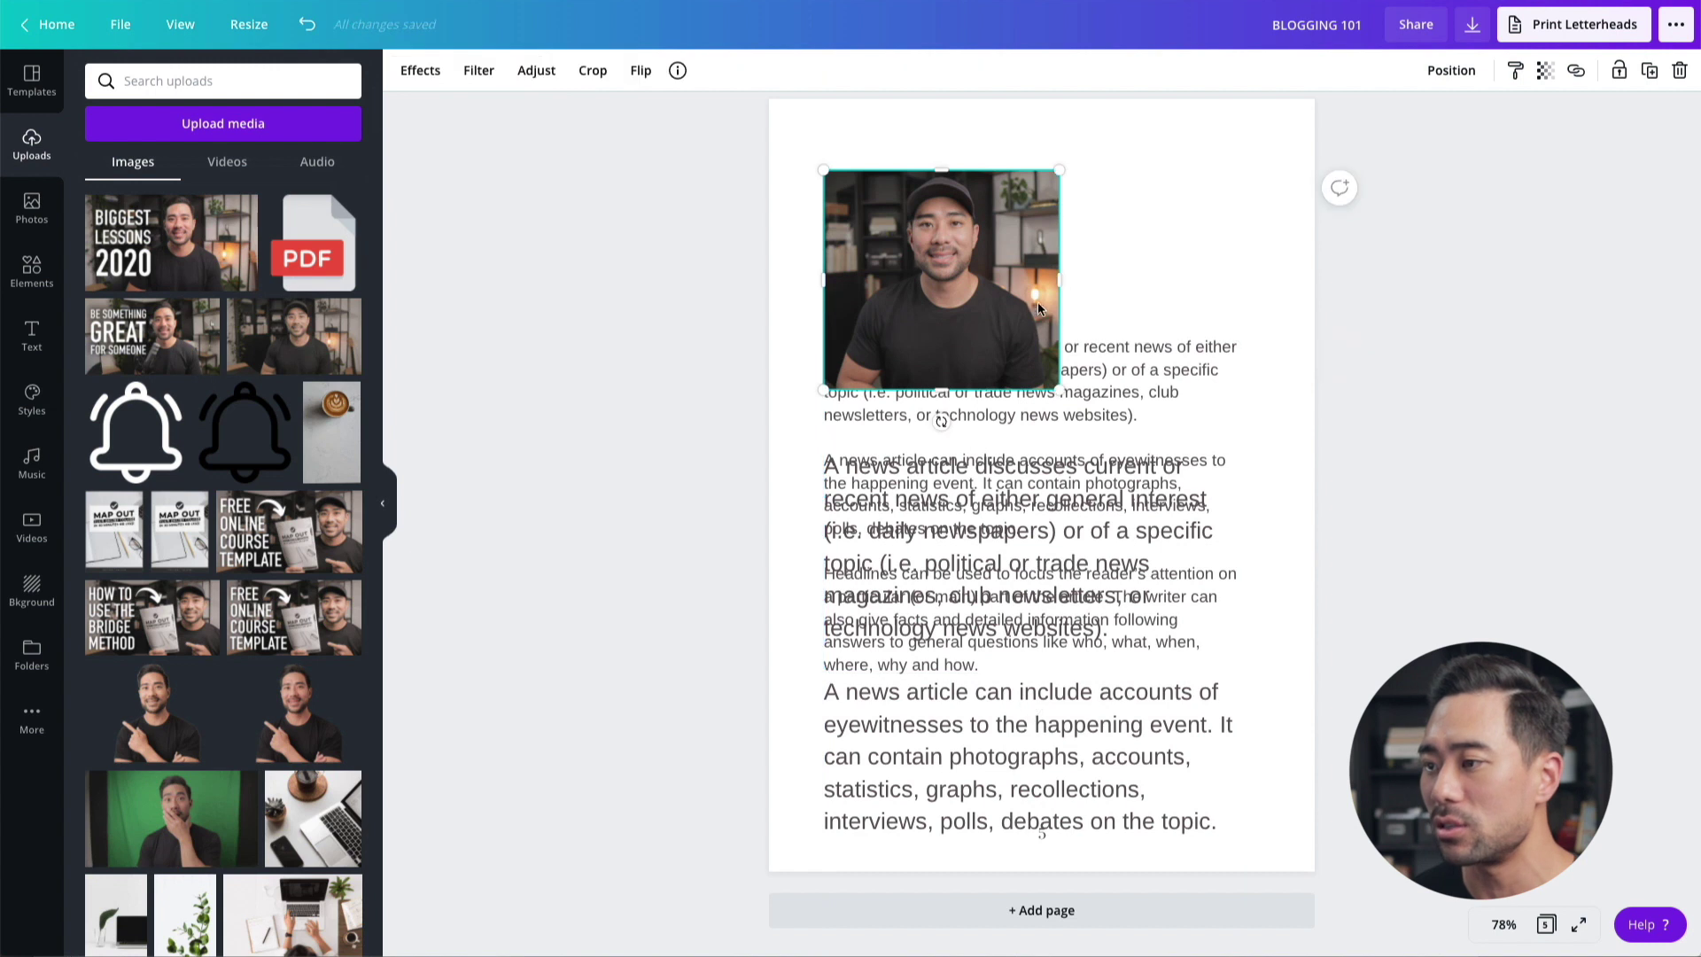
{"action": "left_click_drag", "start_coordinate": [1061, 390], "coordinate": [1002, 337]}
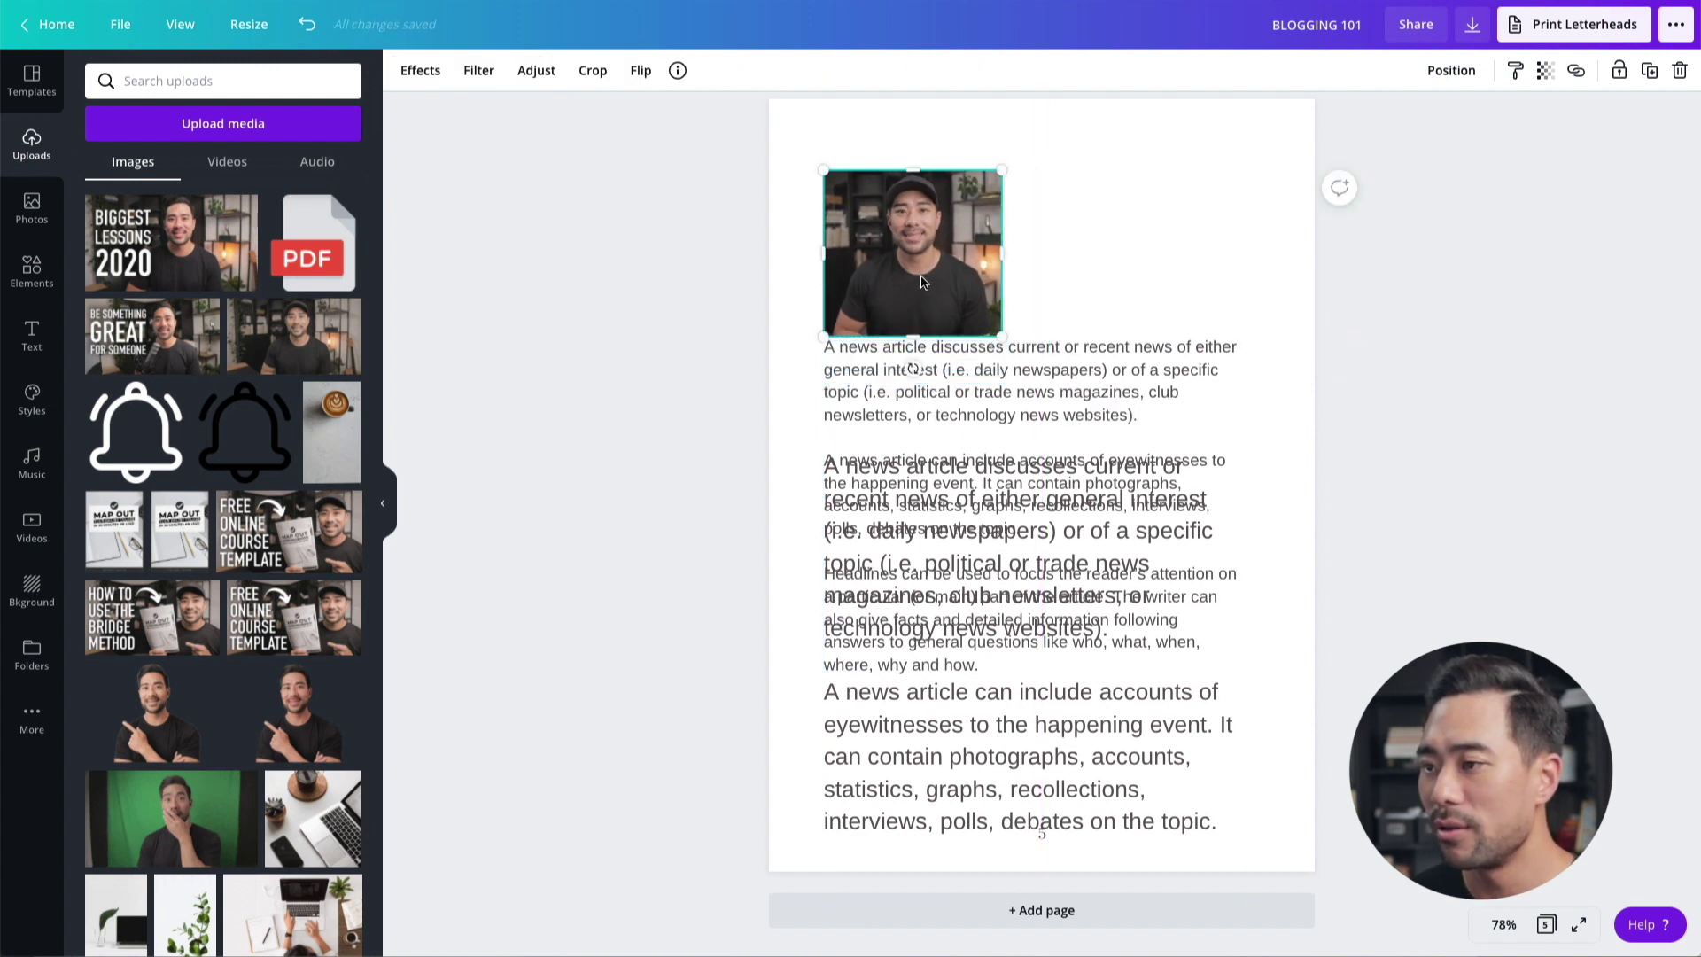
Delete the second and third paragraphs from the size-18 text box, keeping only the opening paragraph
{"action": "left_click", "coordinate": [1060, 391]}
{"action": "double_click", "coordinate": [1118, 391]}
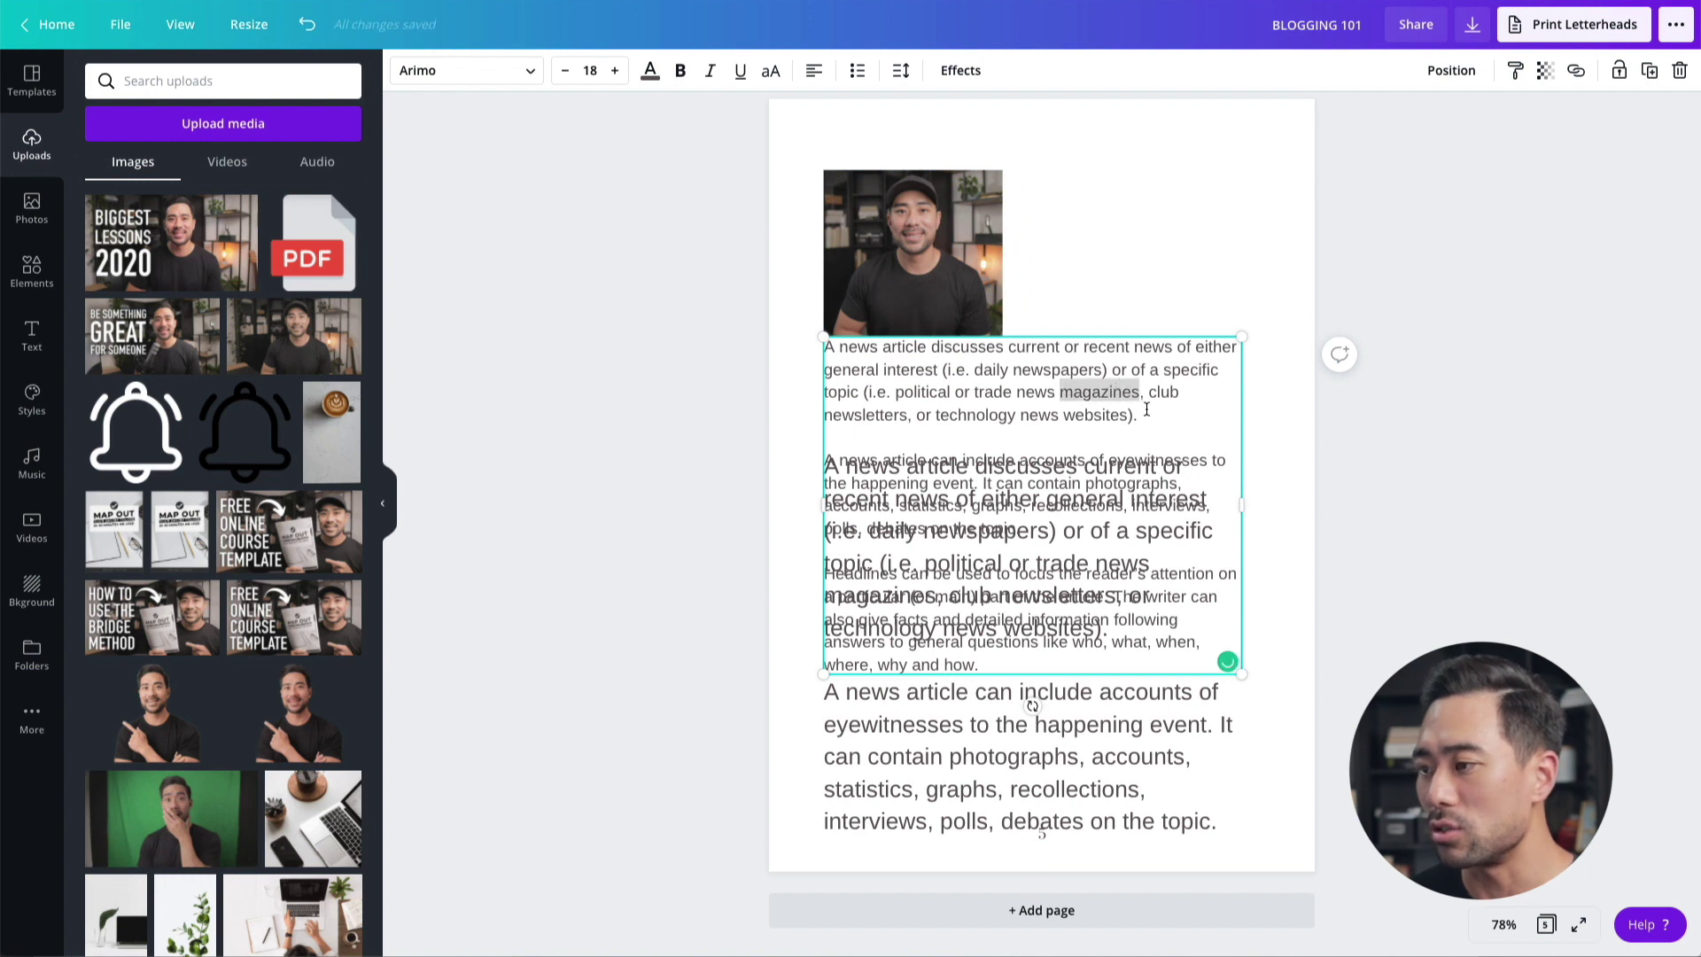
{"action": "left_click", "coordinate": [1151, 412]}
{"action": "key", "text": "Down"}
{"action": "key", "text": "Down"}
{"action": "key", "text": "shift+Down"}
{"action": "key", "text": "shift+Down"}
{"action": "key", "text": "shift+Down"}
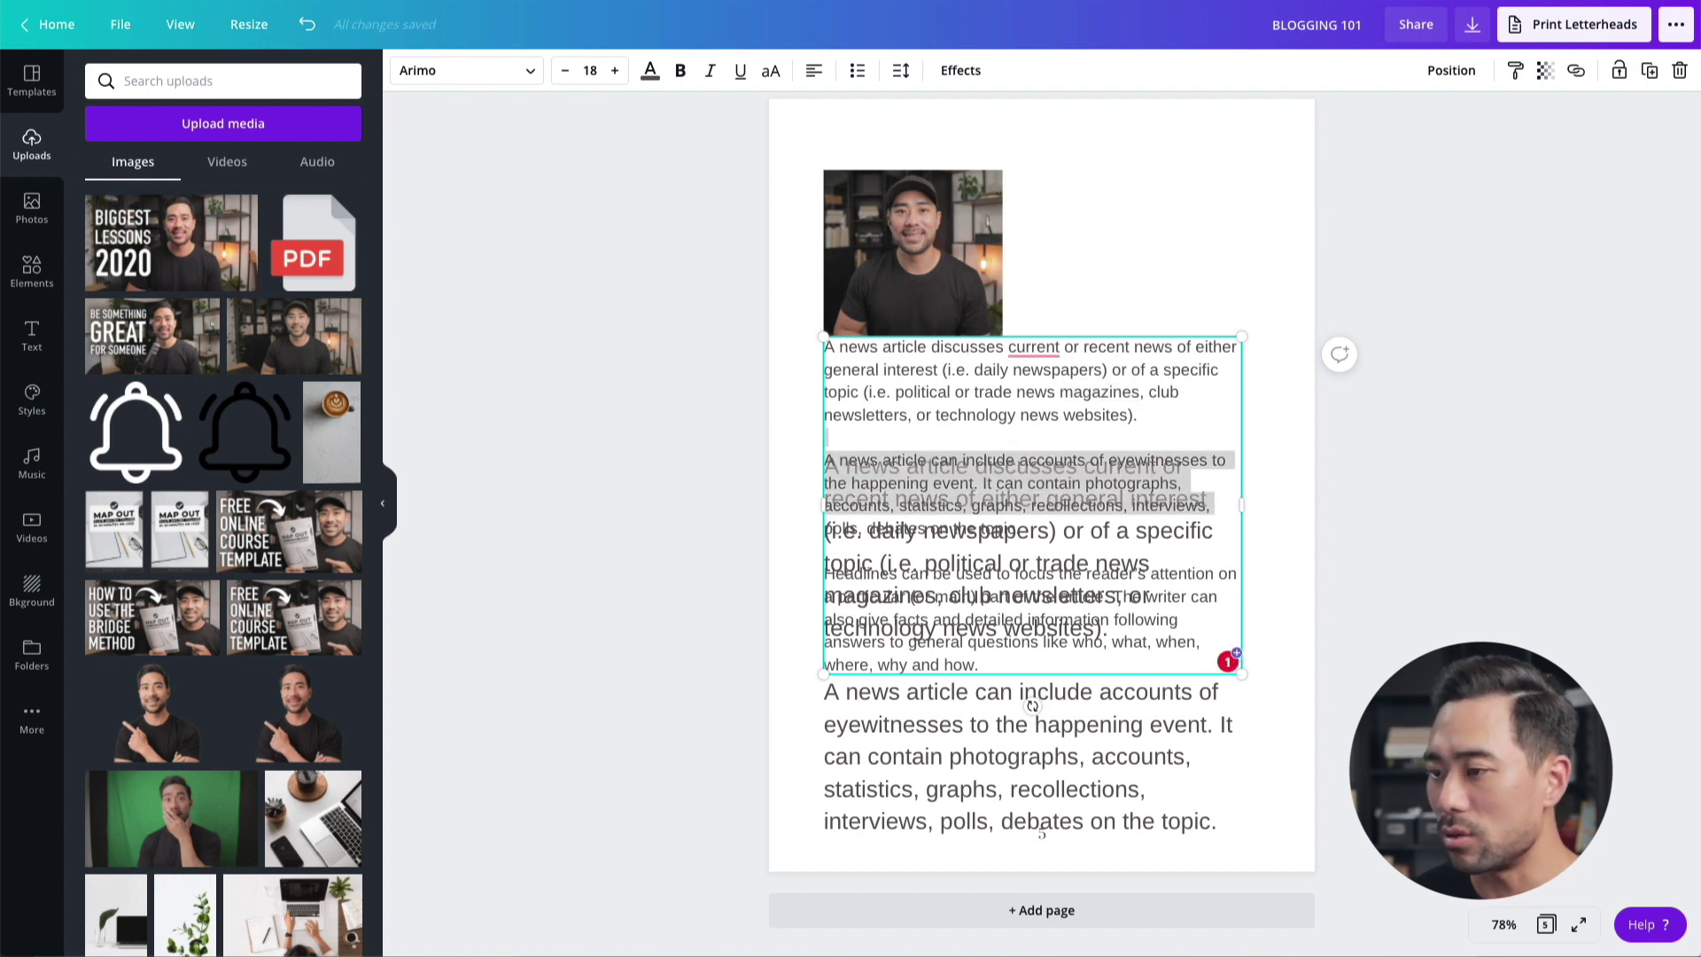
{"action": "key", "text": "shift+Down"}
{"action": "key", "text": "shift+Down"}
{"action": "key", "text": "shift+Down"}
{"action": "key", "text": "shift+Down"}
{"action": "key", "text": "shift+Down"}
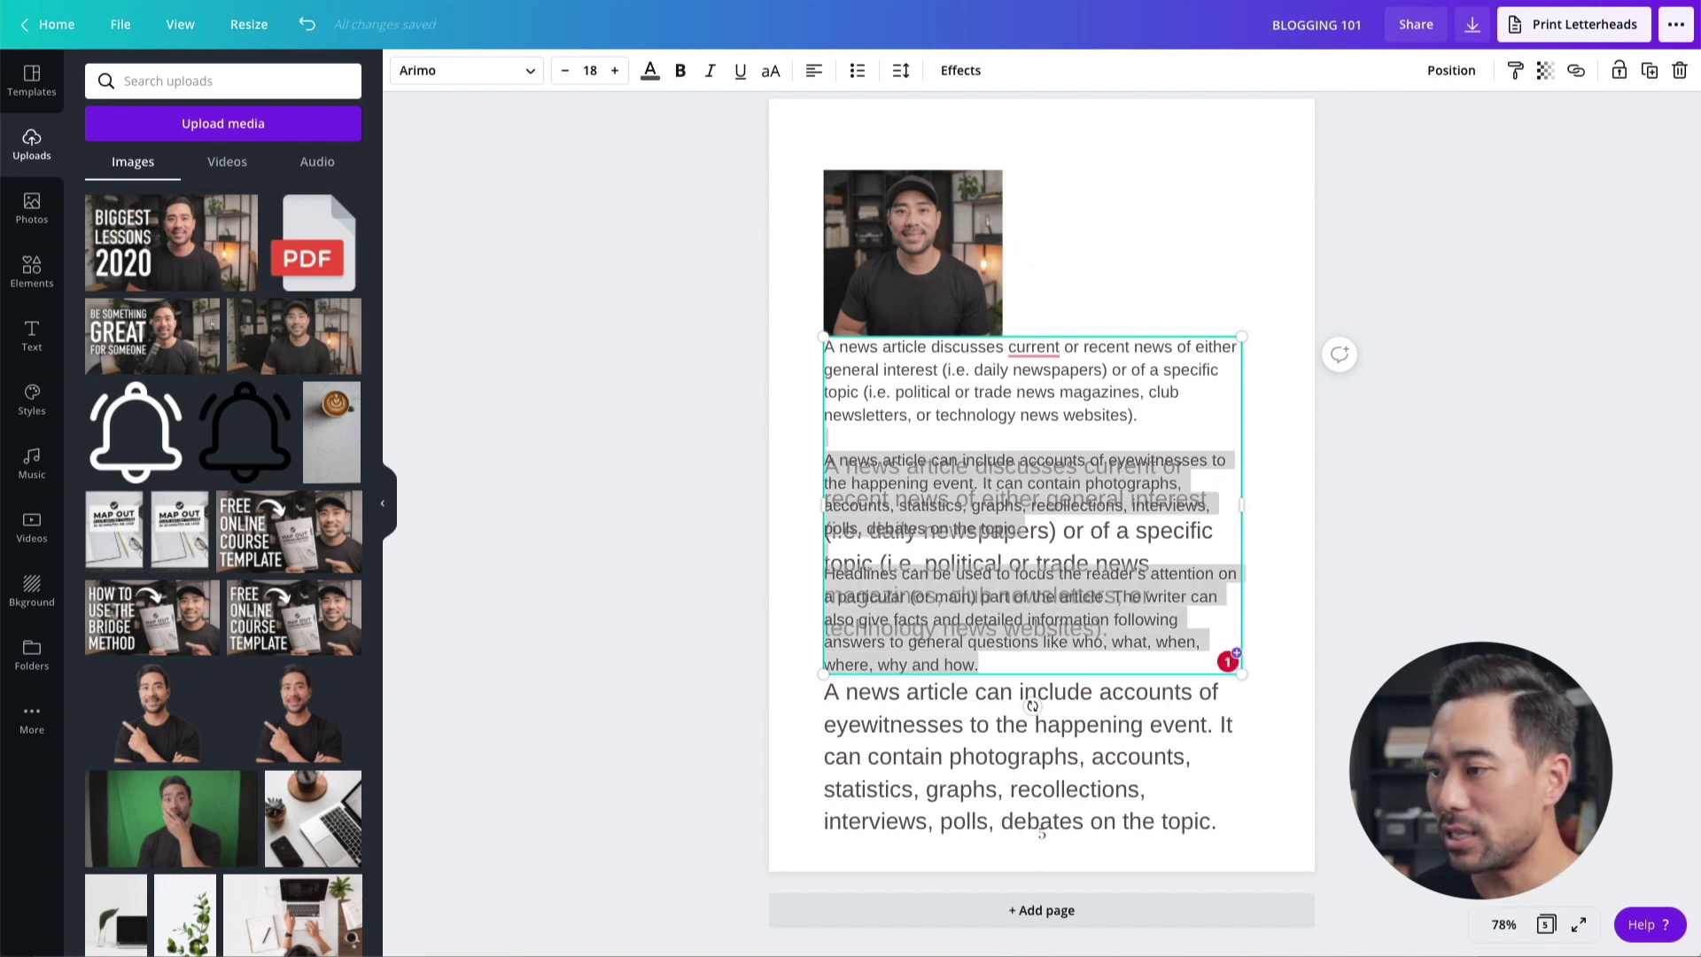
{"action": "key", "text": "BackSpace"}
{"action": "key", "text": "BackSpace"}
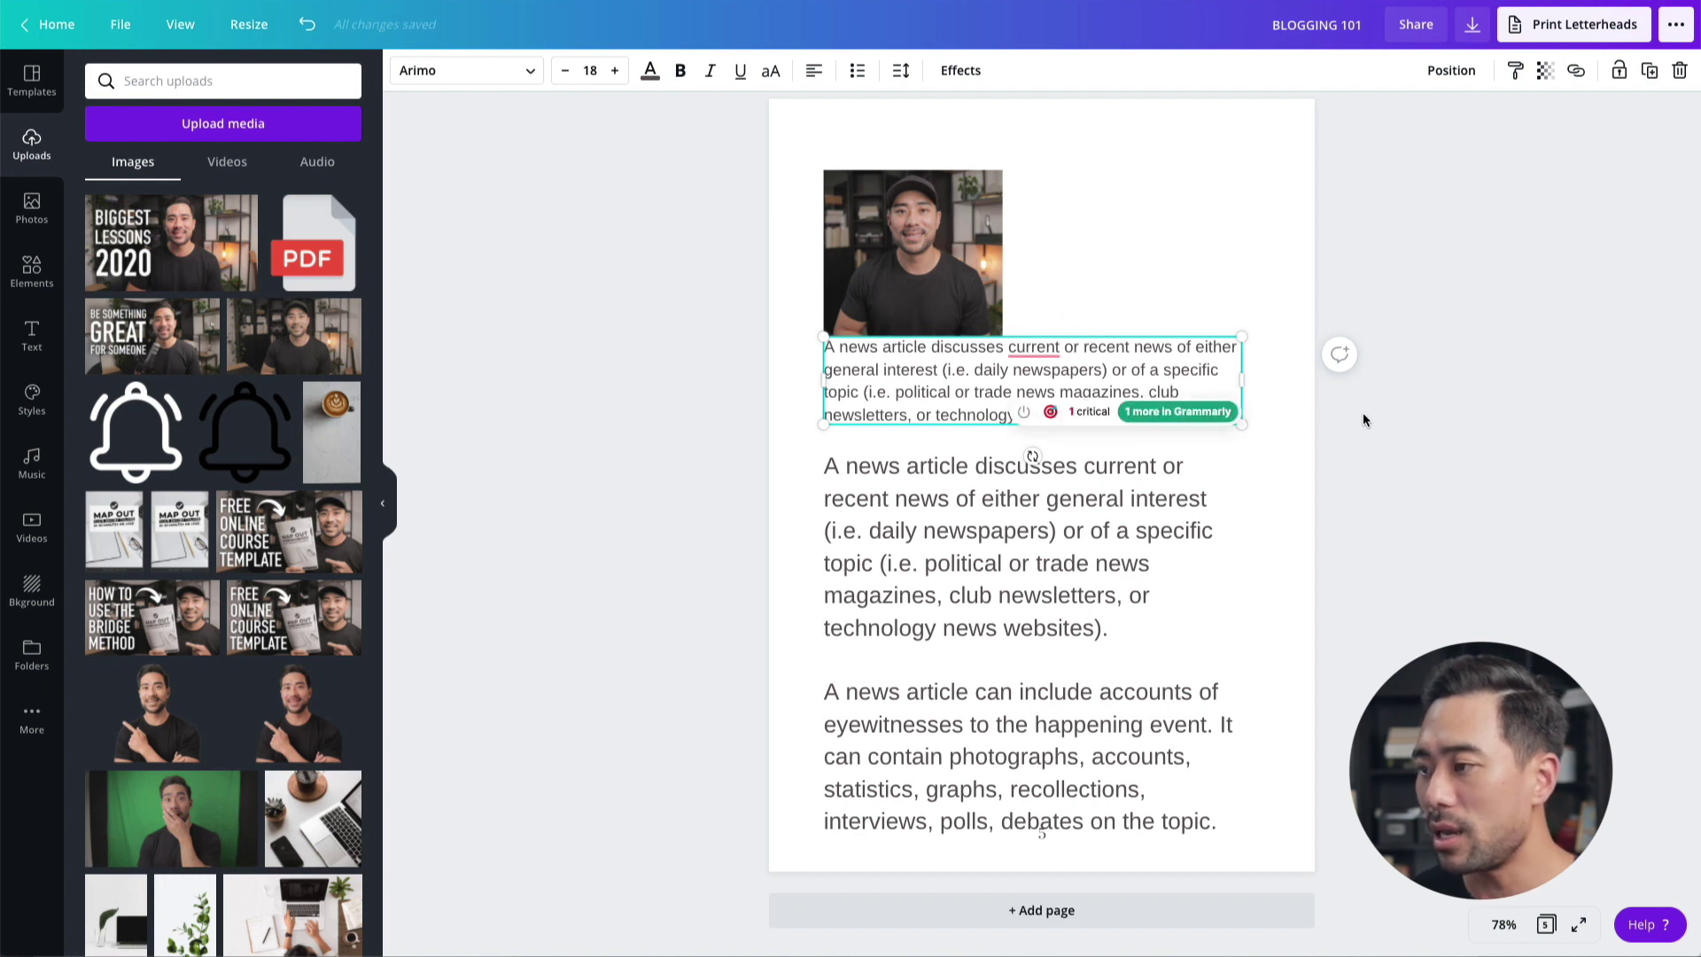
Narrow the opening paragraph's text box and place it to the right of the photo, aligned with its top edge and within the page
{"action": "left_click_drag", "start_coordinate": [1245, 379], "coordinate": [1156, 378]}
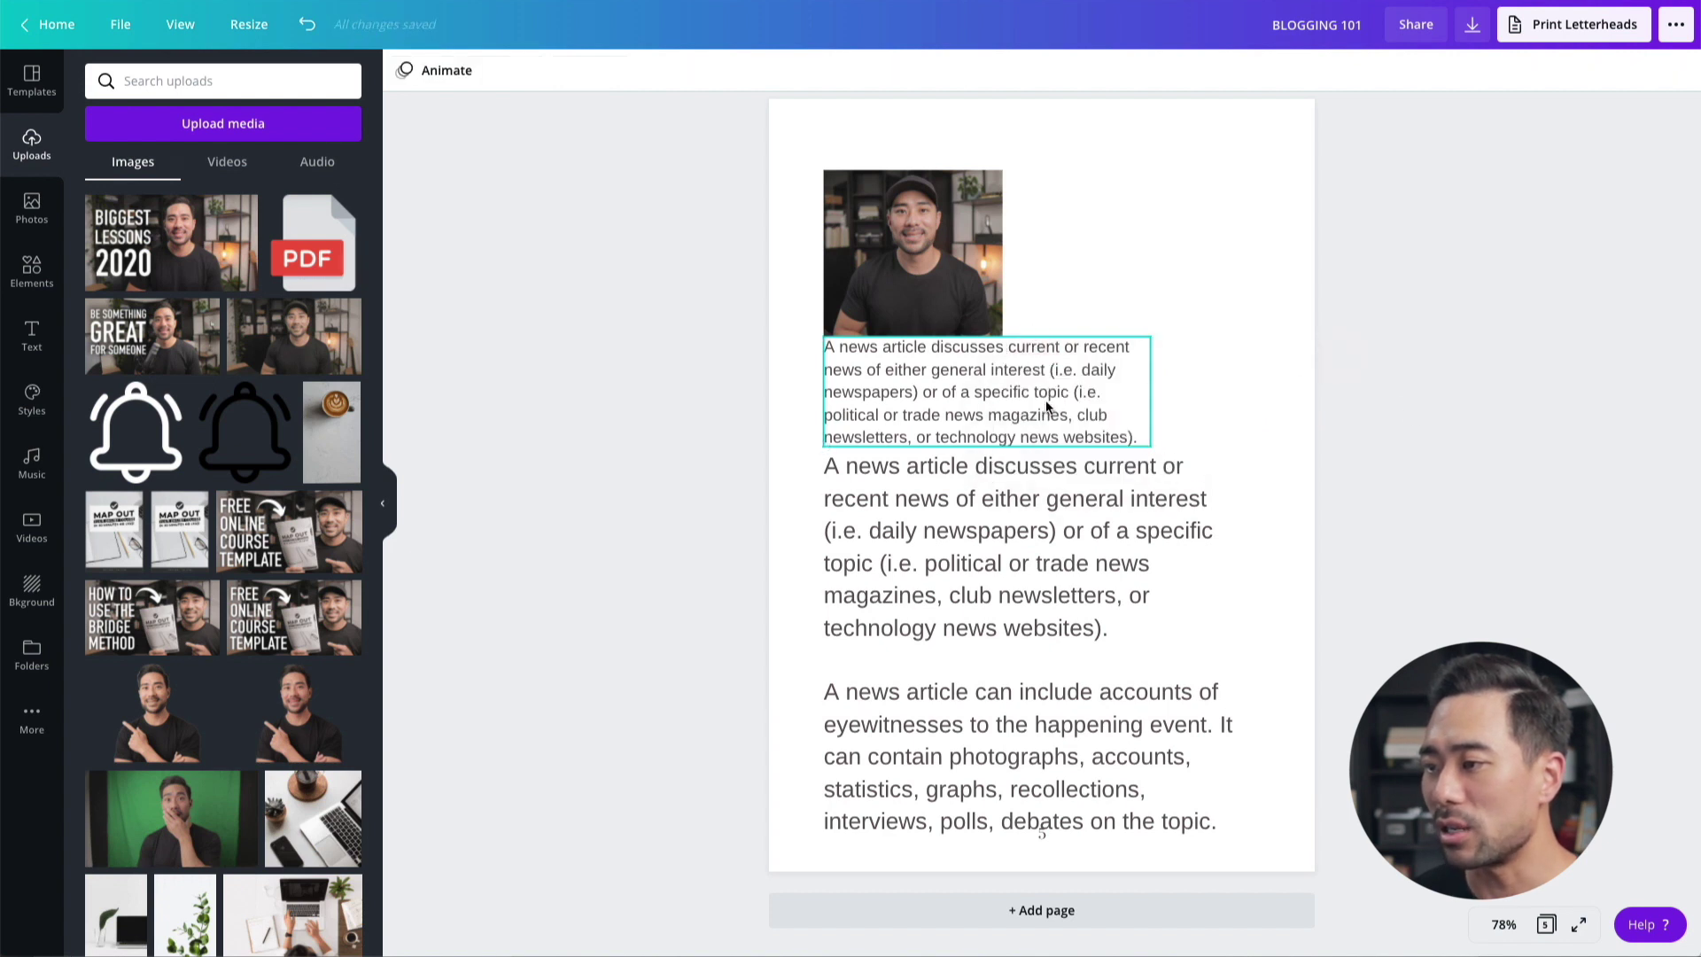
{"action": "left_click_drag", "start_coordinate": [1048, 407], "coordinate": [1219, 235]}
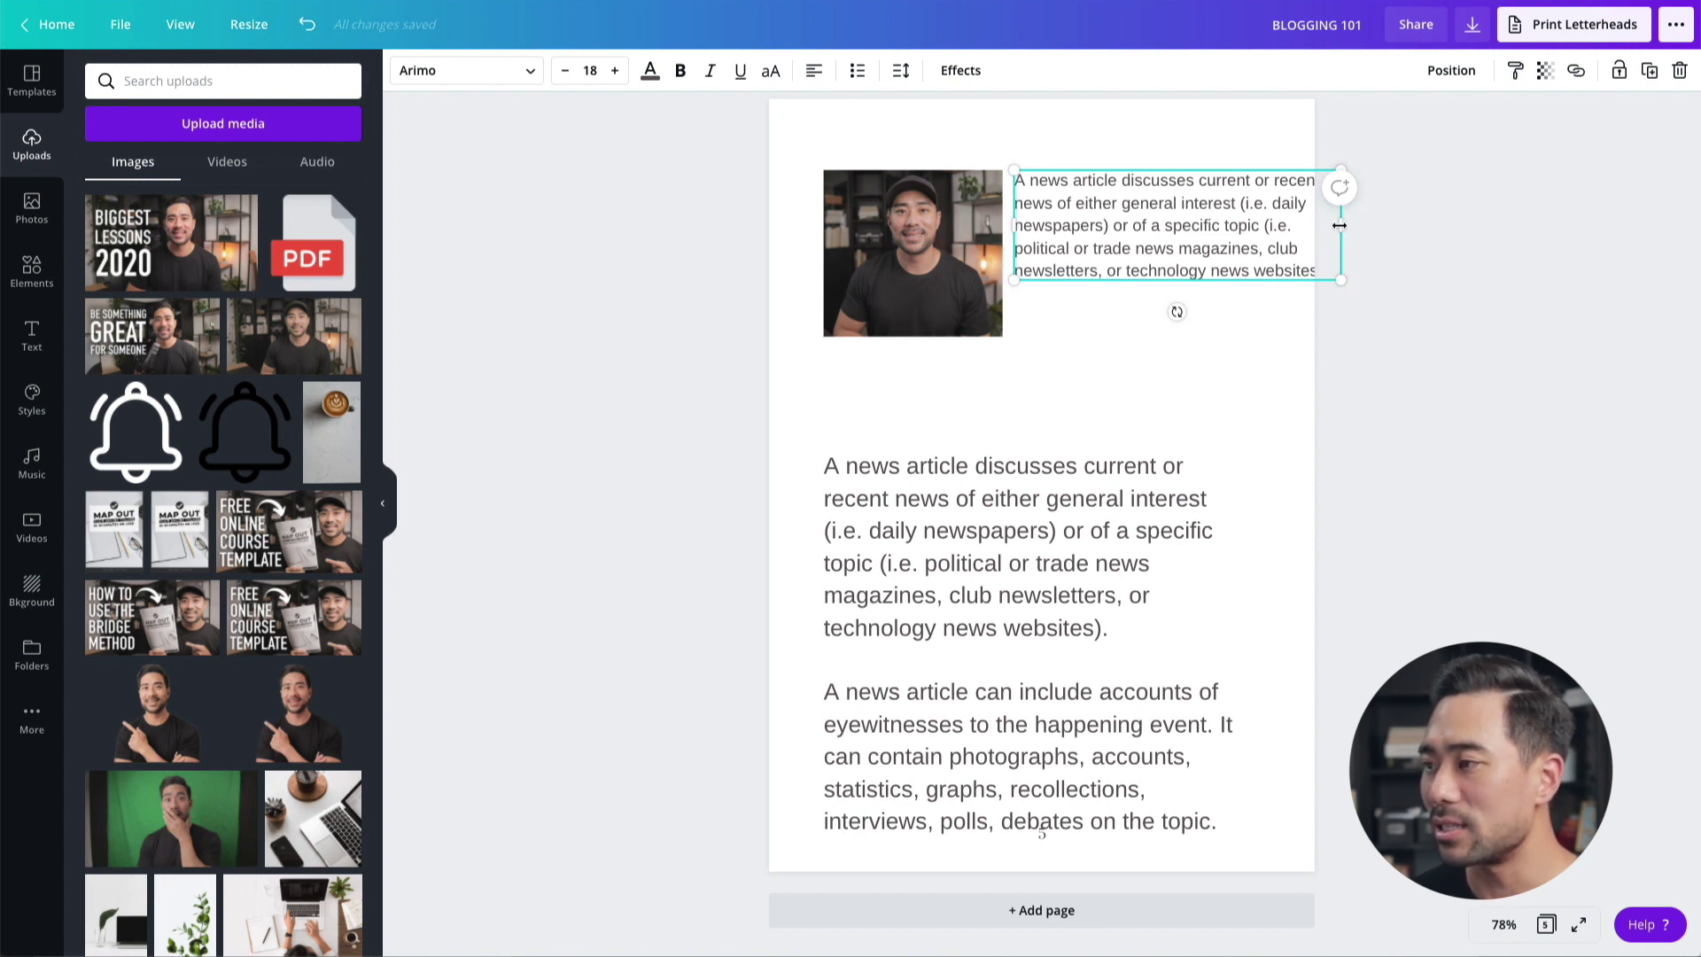
{"action": "left_click_drag", "start_coordinate": [1339, 225], "coordinate": [1295, 230]}
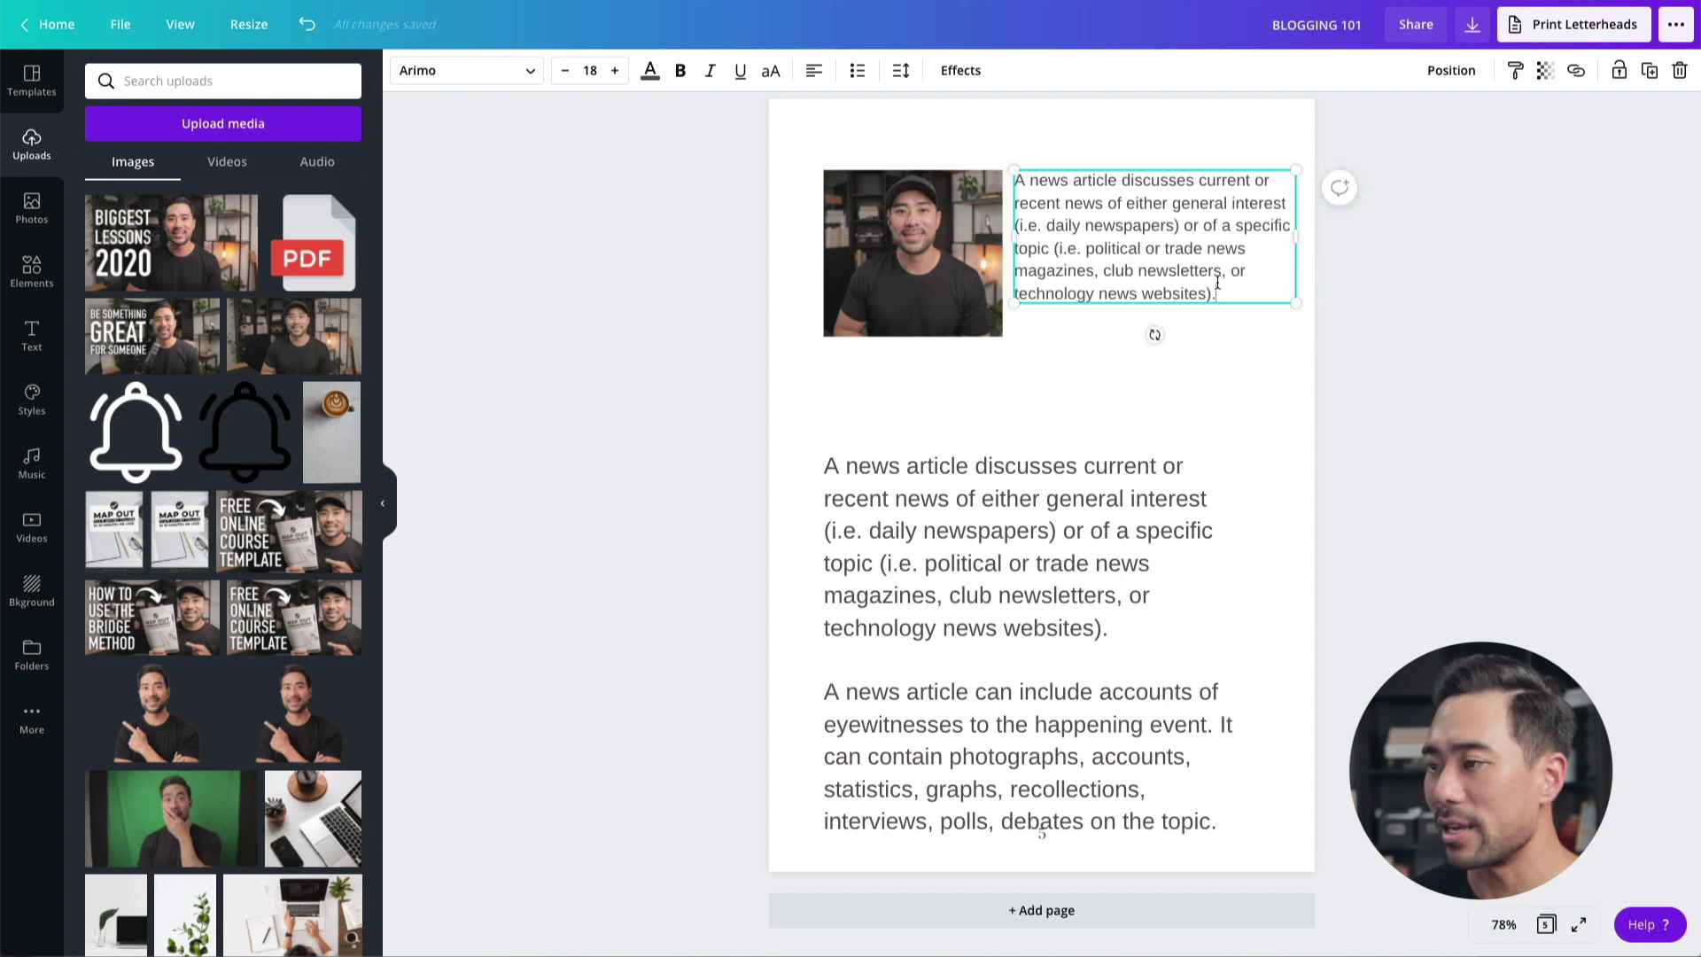
{"action": "left_click", "coordinate": [1178, 310]}
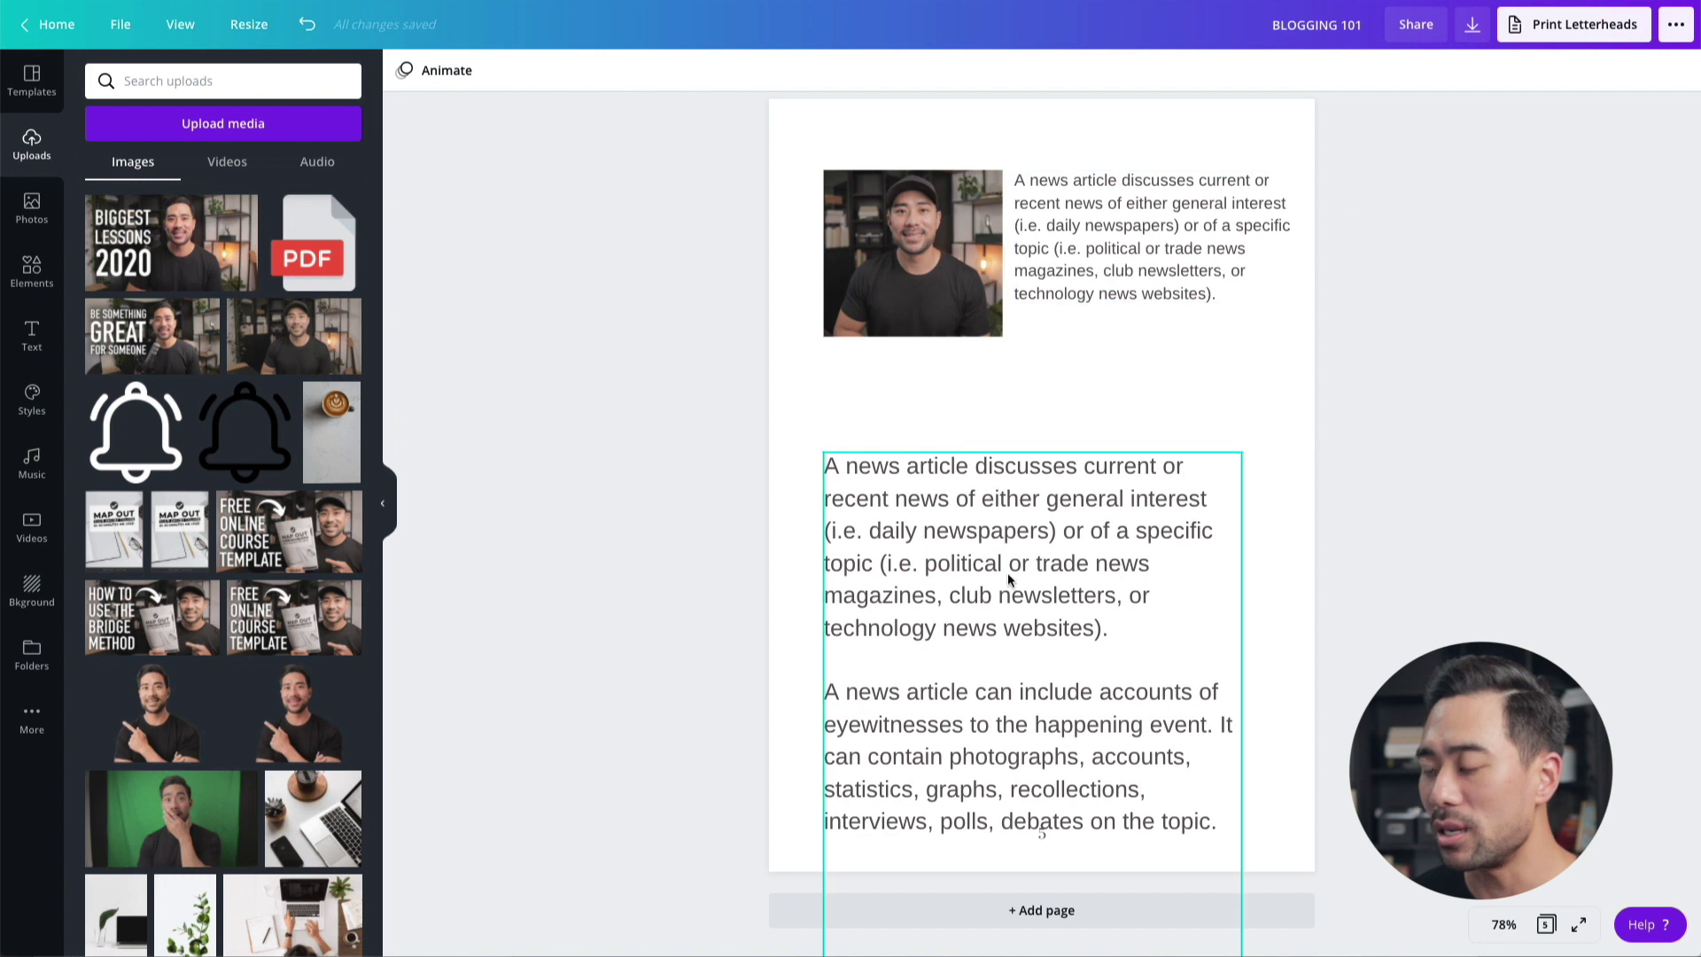
Delete the first paragraph from the lower body text box on page 5
{"action": "left_click", "coordinate": [992, 629]}
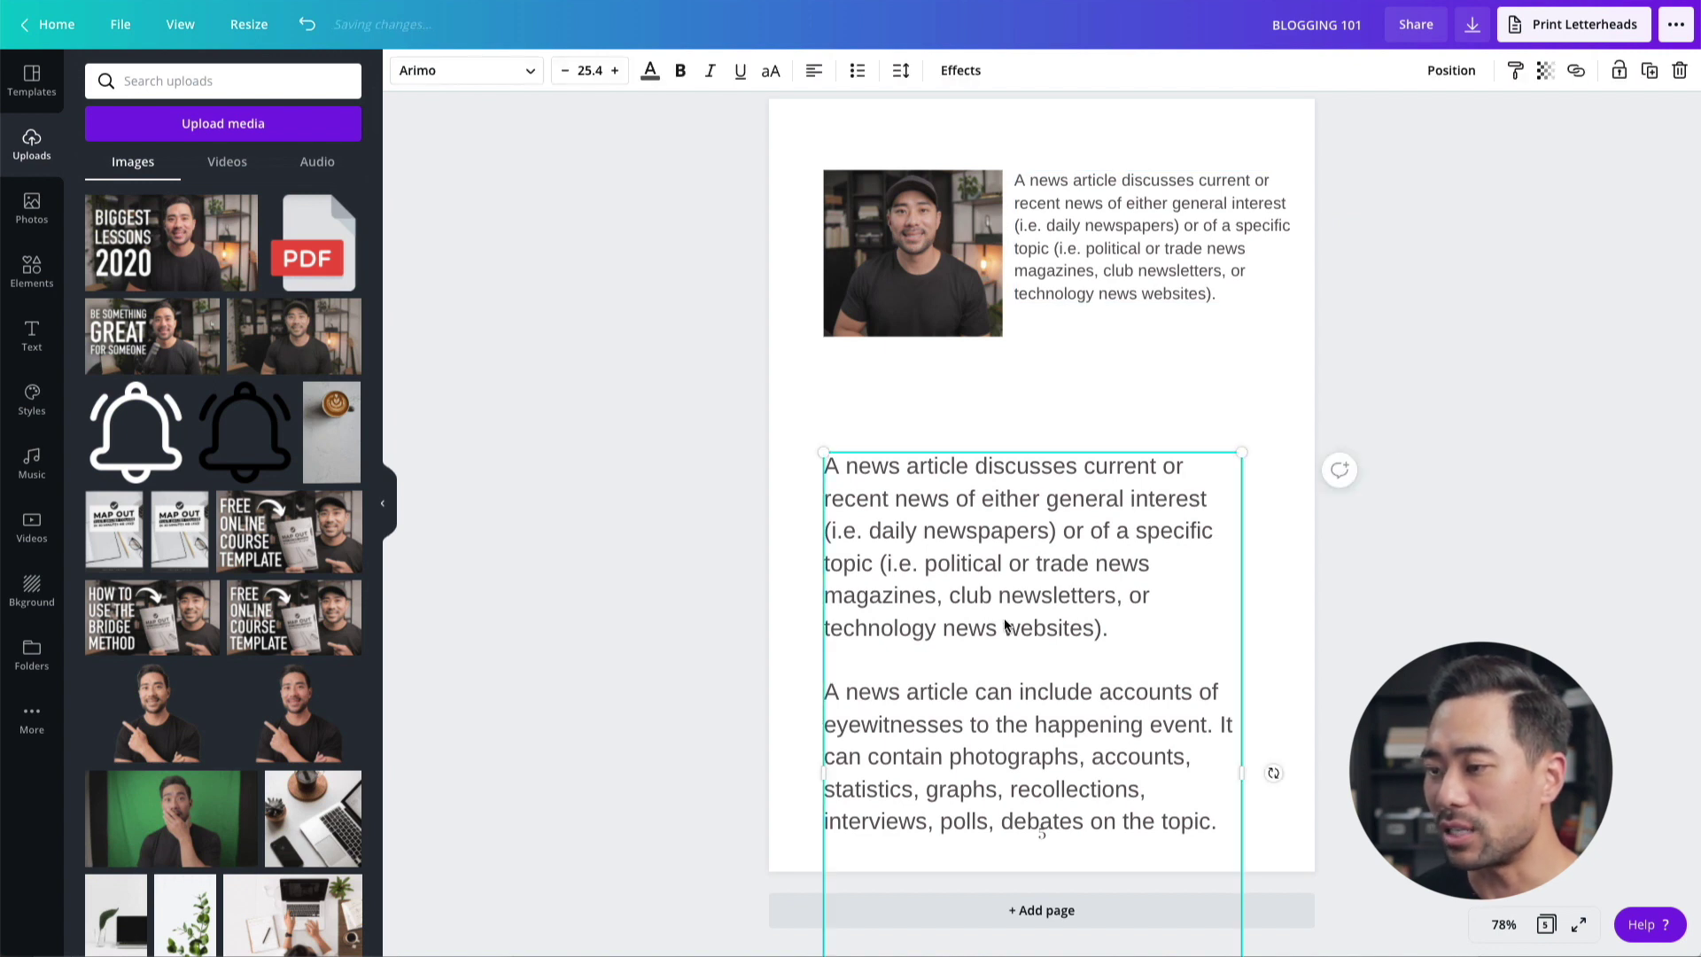
{"action": "double_click", "coordinate": [990, 627]}
{"action": "triple_click", "coordinate": [989, 627]}
{"action": "left_click", "coordinate": [1058, 626]}
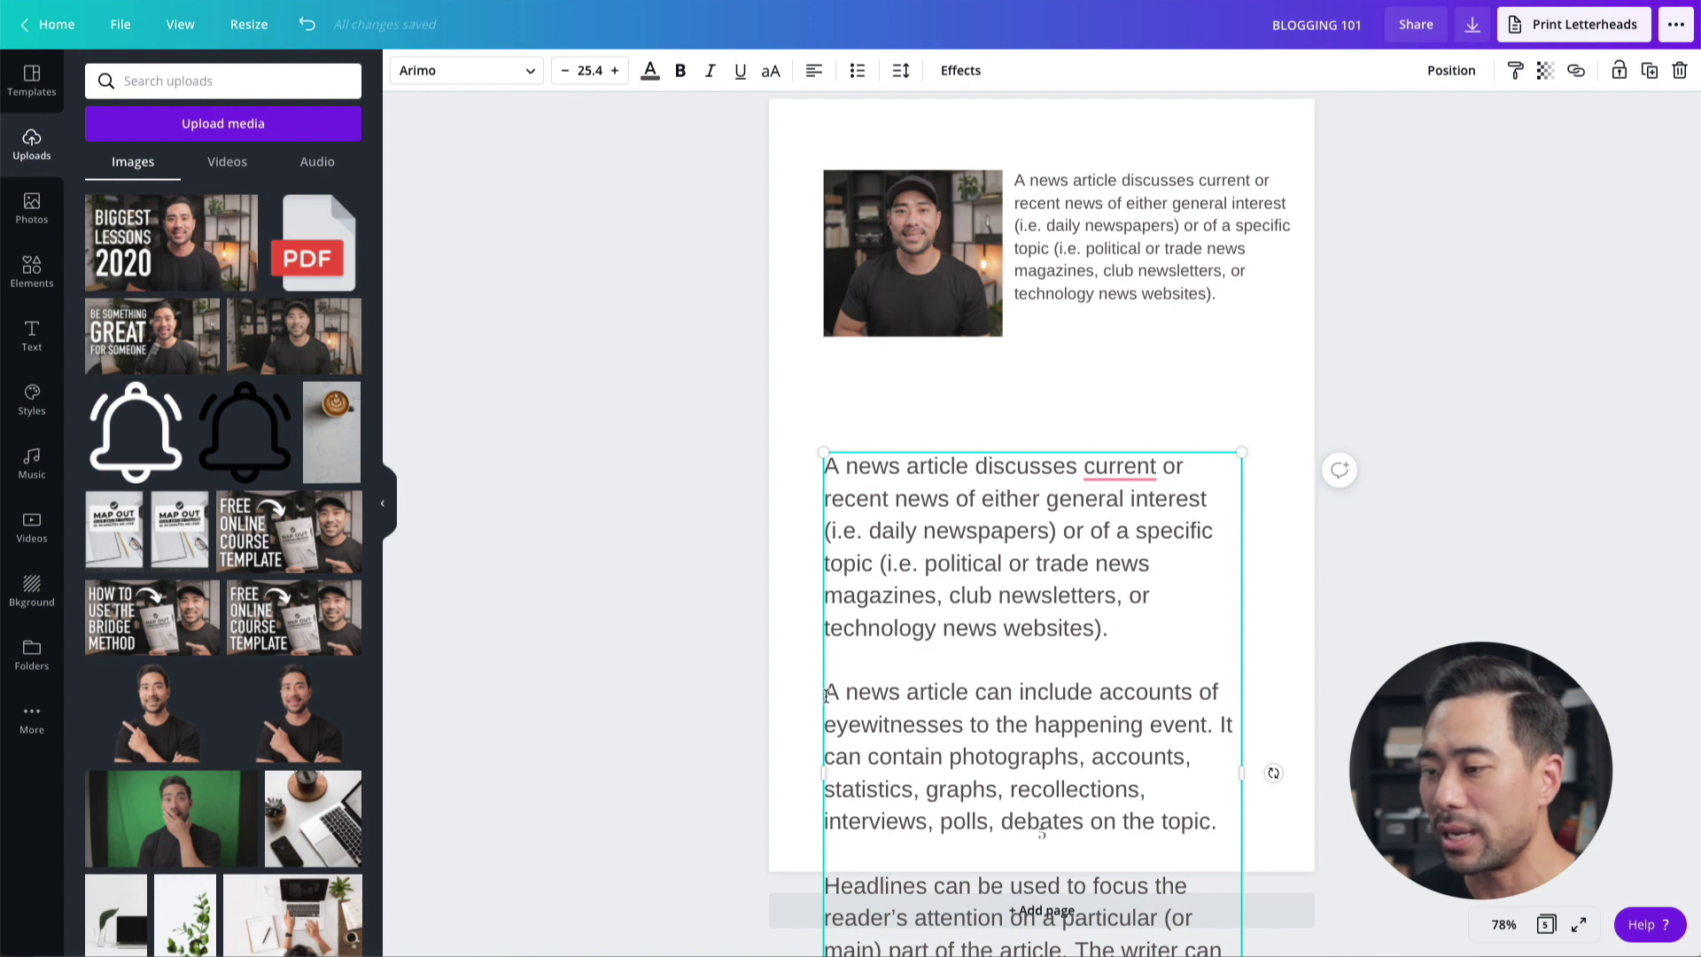
{"action": "left_click_drag", "start_coordinate": [825, 695], "coordinate": [820, 485]}
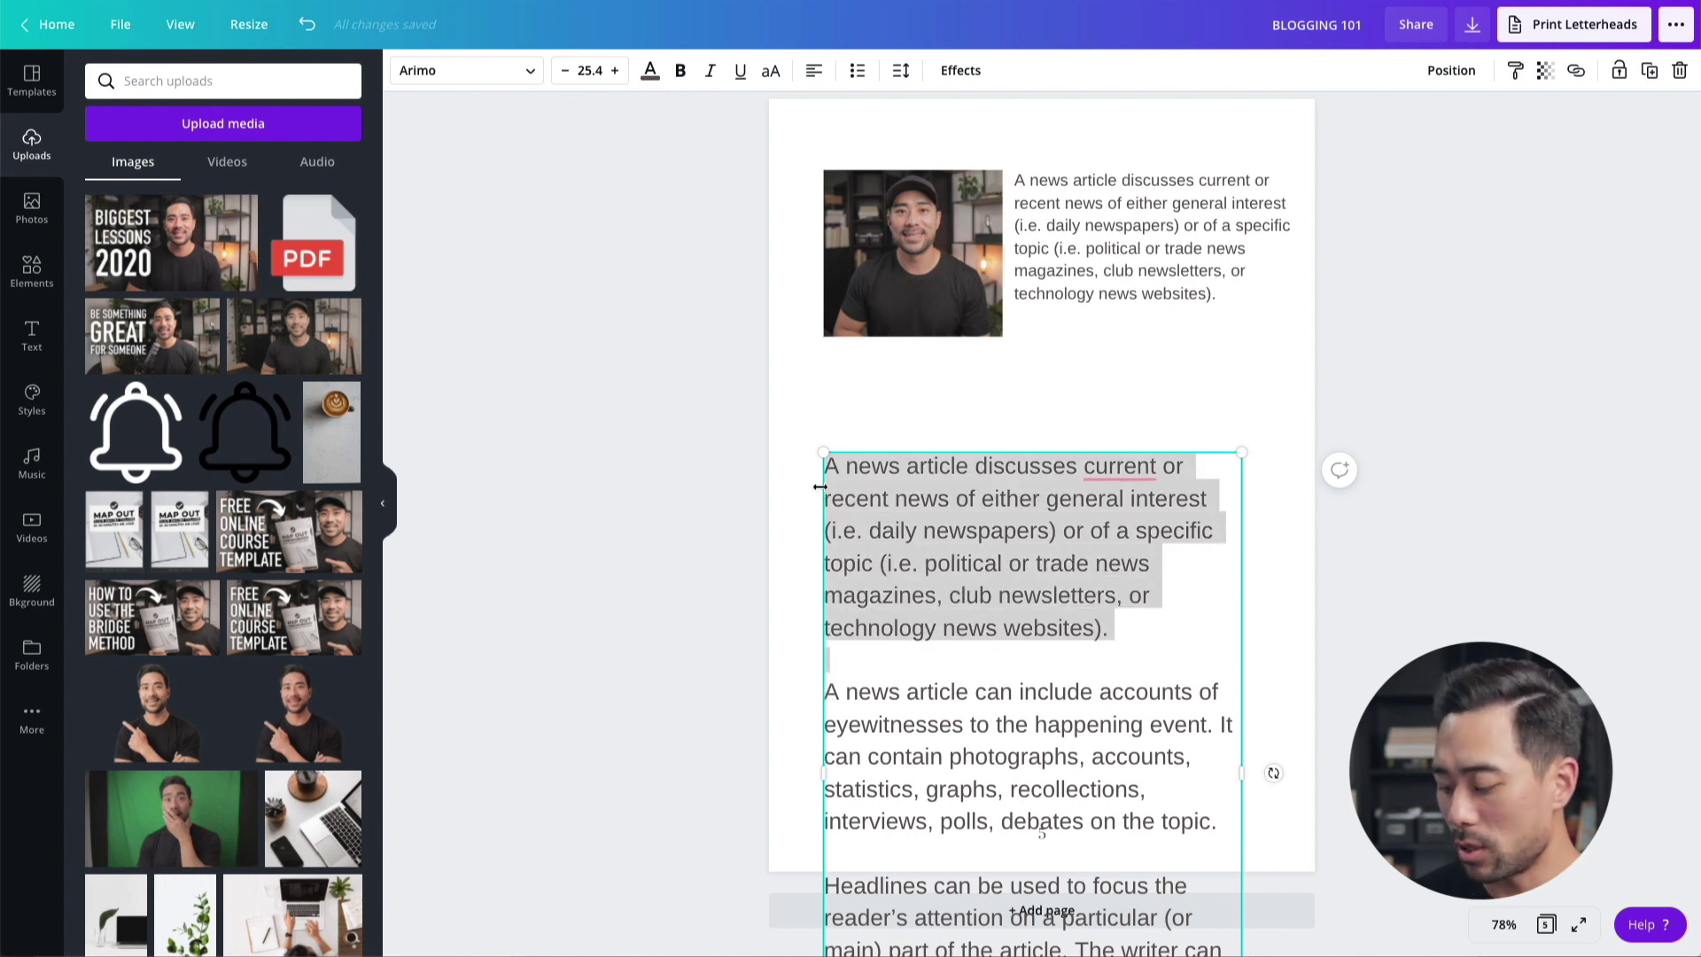
{"action": "key", "text": "BackSpace"}
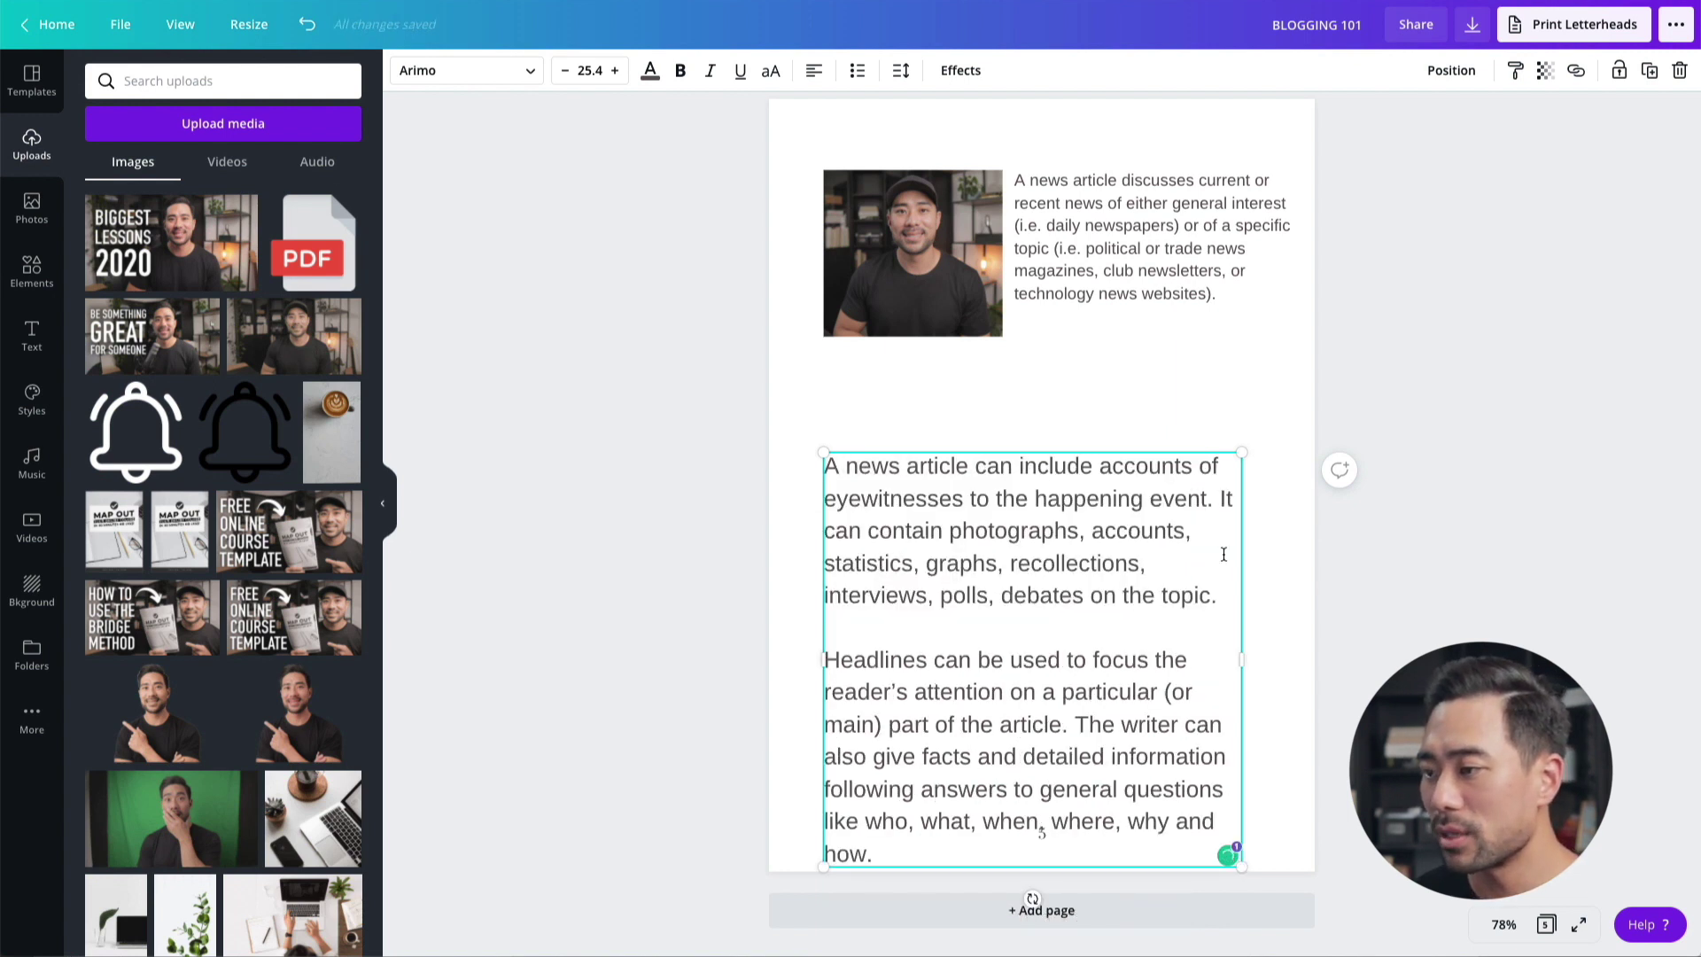
{"action": "left_click", "coordinate": [1422, 617]}
Set the lower body text to size 18 and fit its widened text box directly beneath the photo
{"action": "left_click", "coordinate": [1043, 625]}
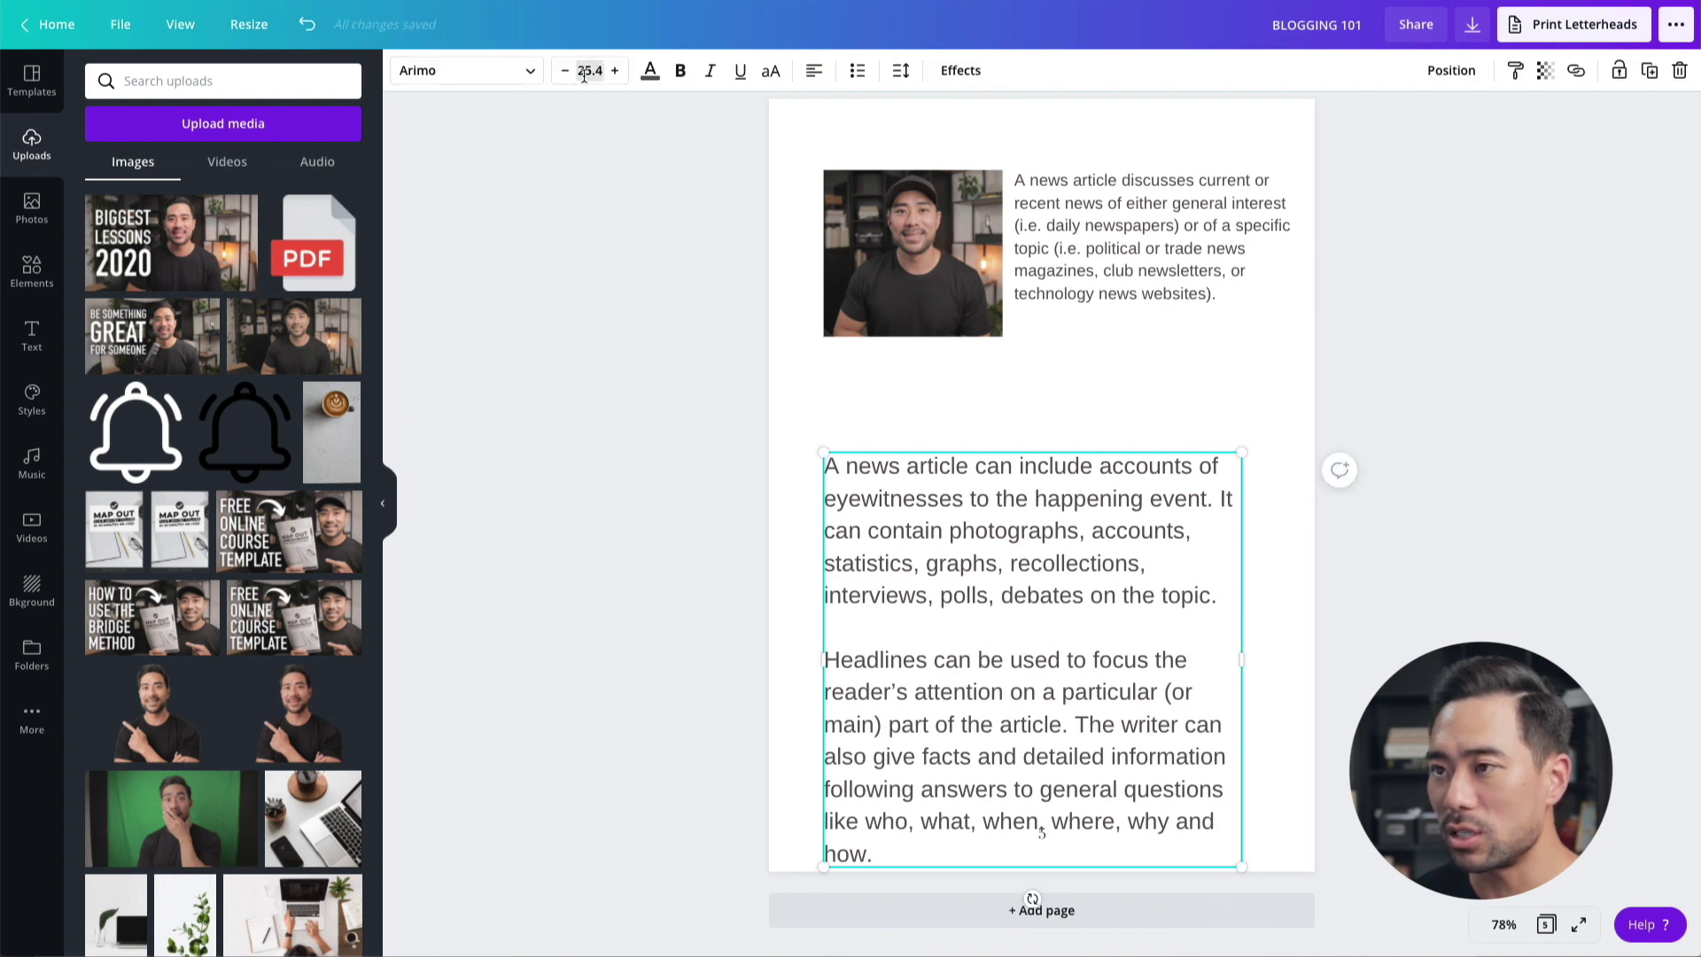
{"action": "left_click", "coordinate": [1082, 240]}
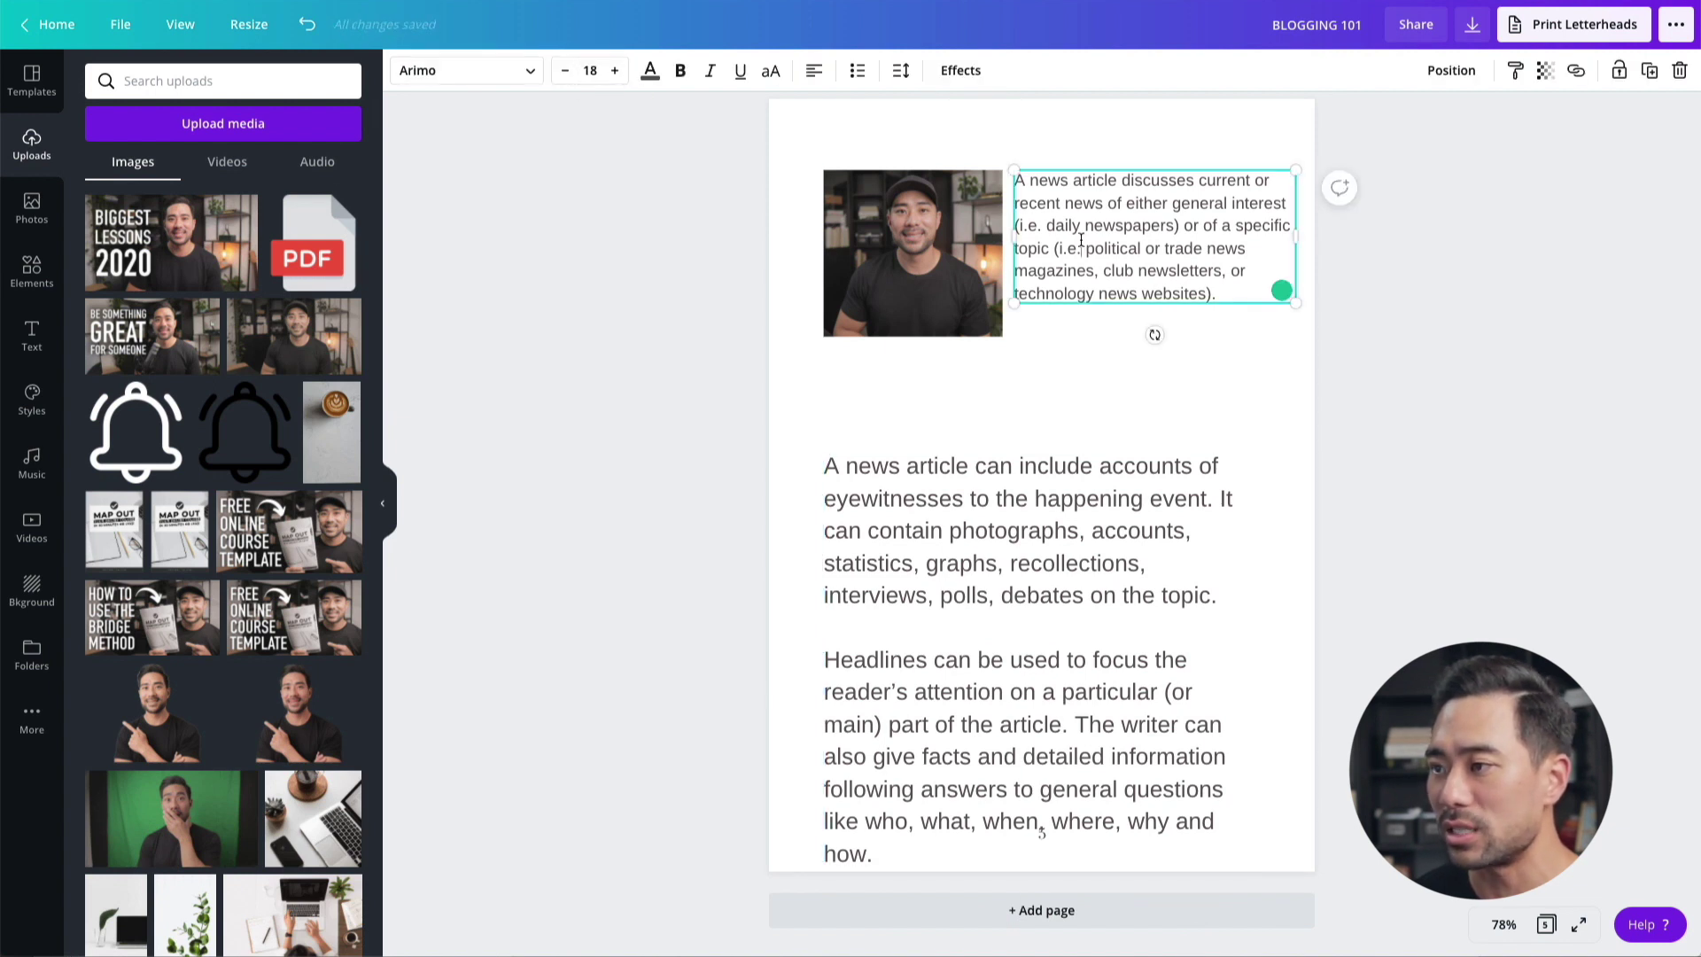
{"action": "left_click", "coordinate": [1010, 556]}
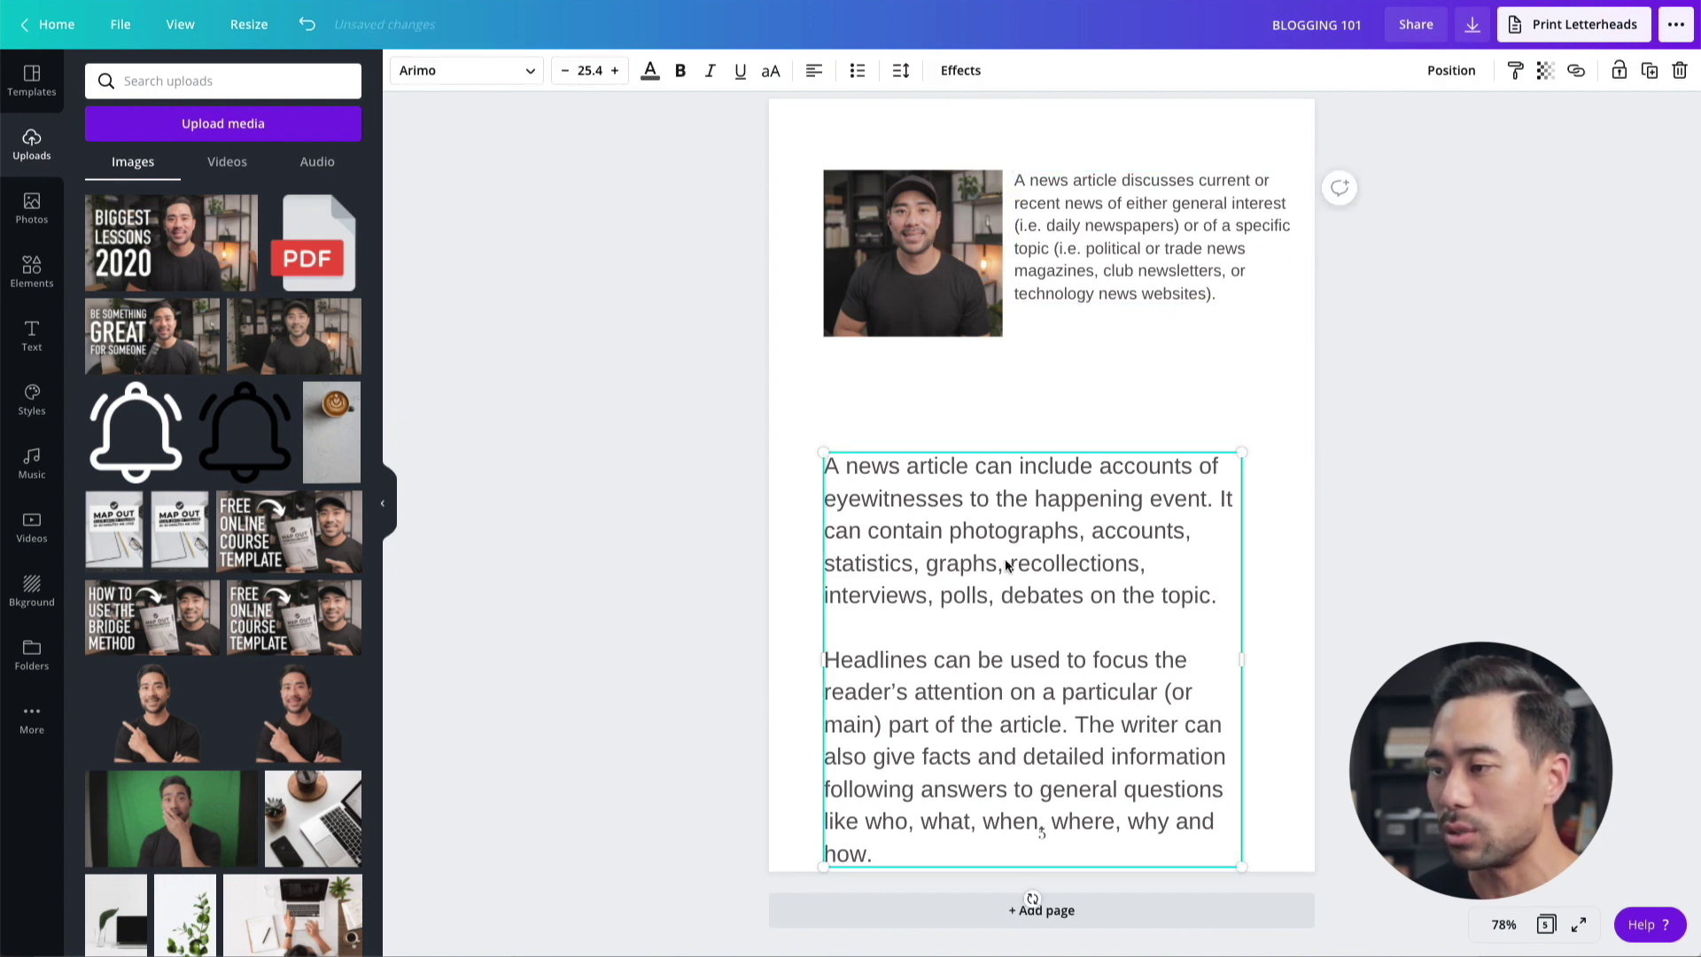
{"action": "left_click", "coordinate": [584, 74]}
{"action": "left_click", "coordinate": [596, 328]}
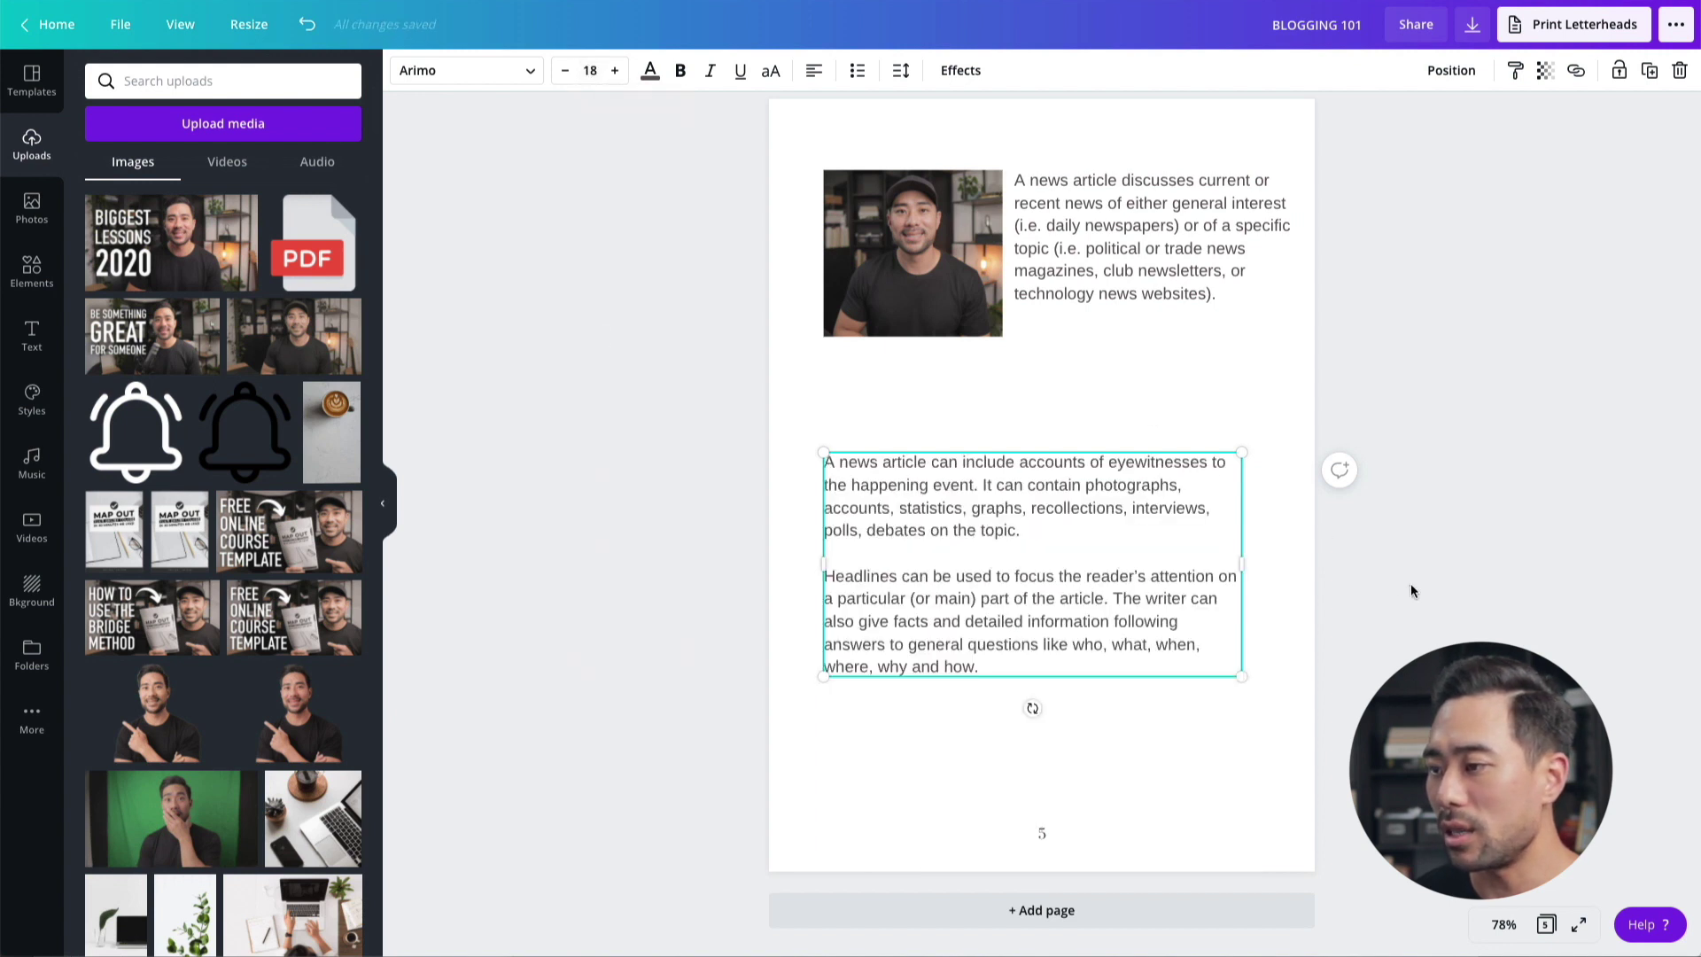
{"action": "left_click_drag", "start_coordinate": [1157, 598], "coordinate": [1276, 478]}
{"action": "left_click", "coordinate": [1427, 520]}
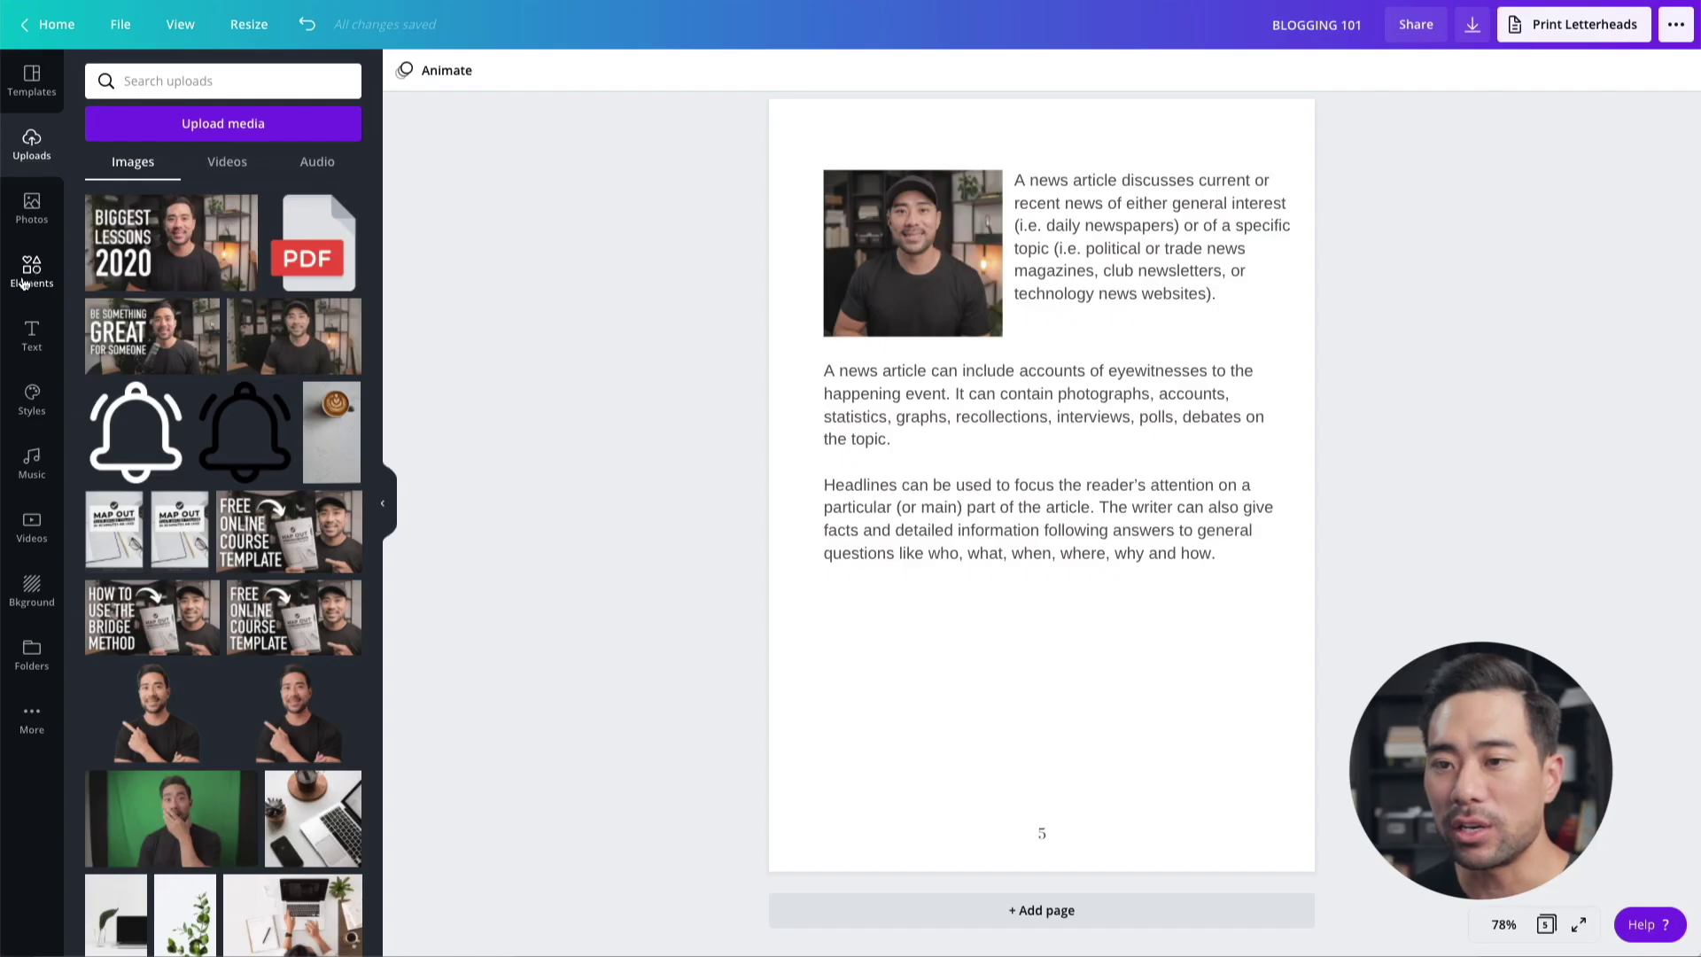
Add a circle from the elements library, shrink it and place it below the body text, centred under the photo
{"action": "left_click", "coordinate": [20, 282]}
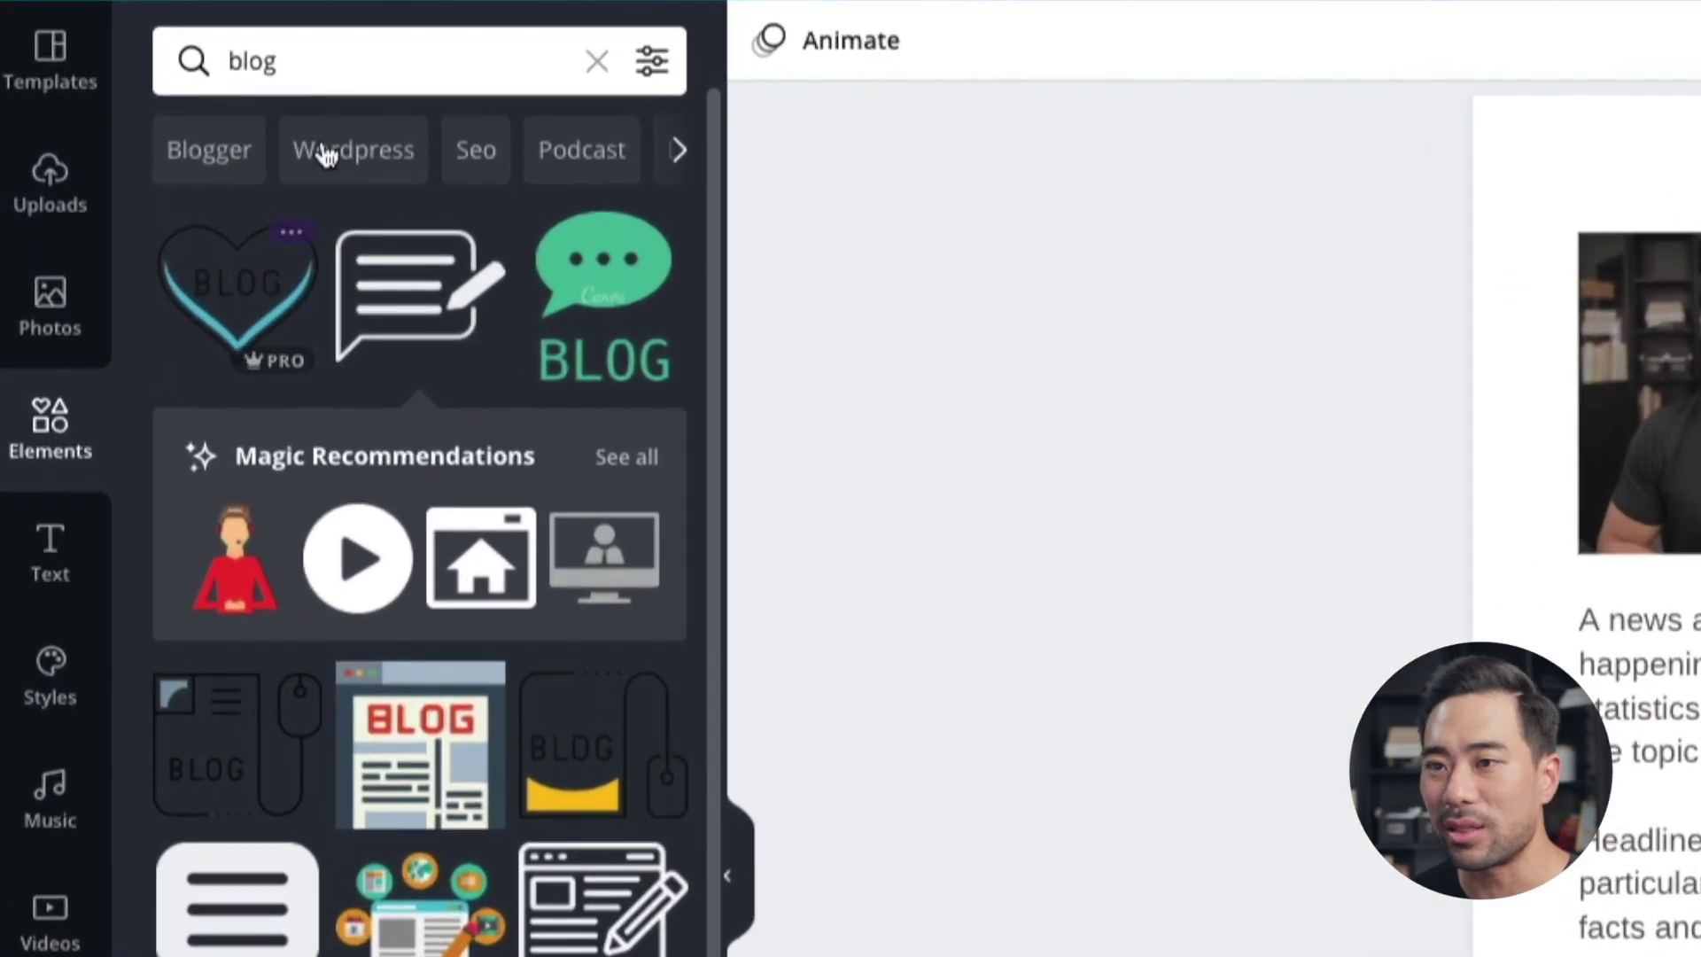
{"action": "left_click", "coordinate": [357, 61]}
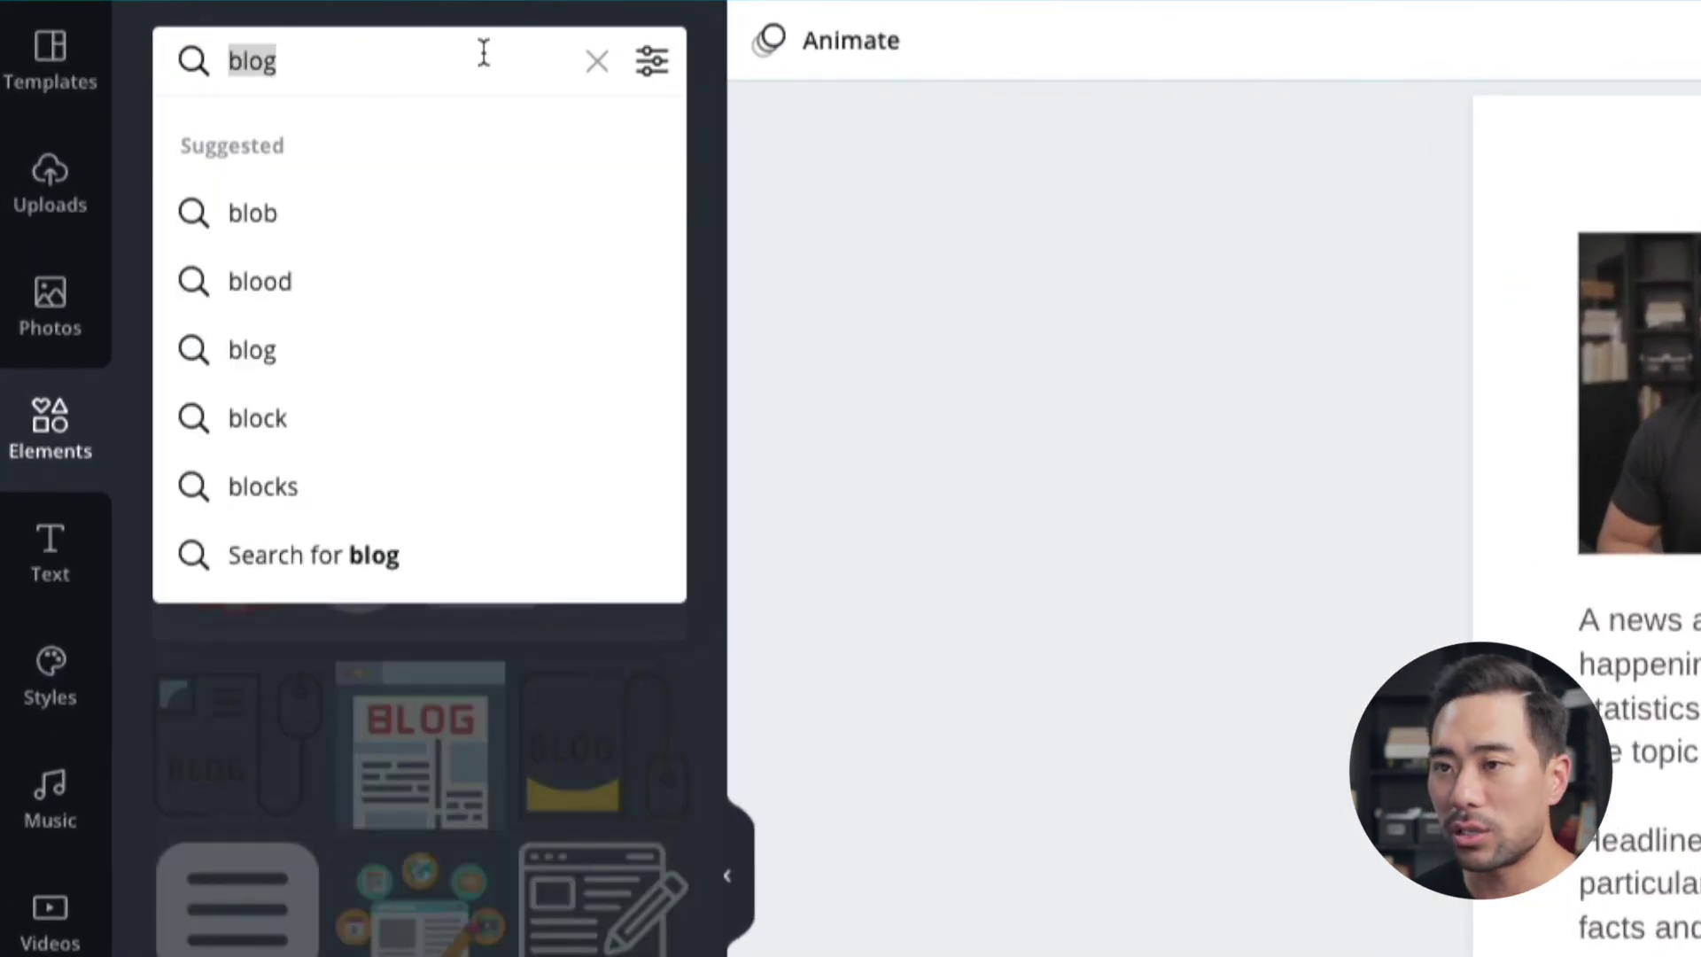
{"action": "left_click", "coordinate": [597, 61]}
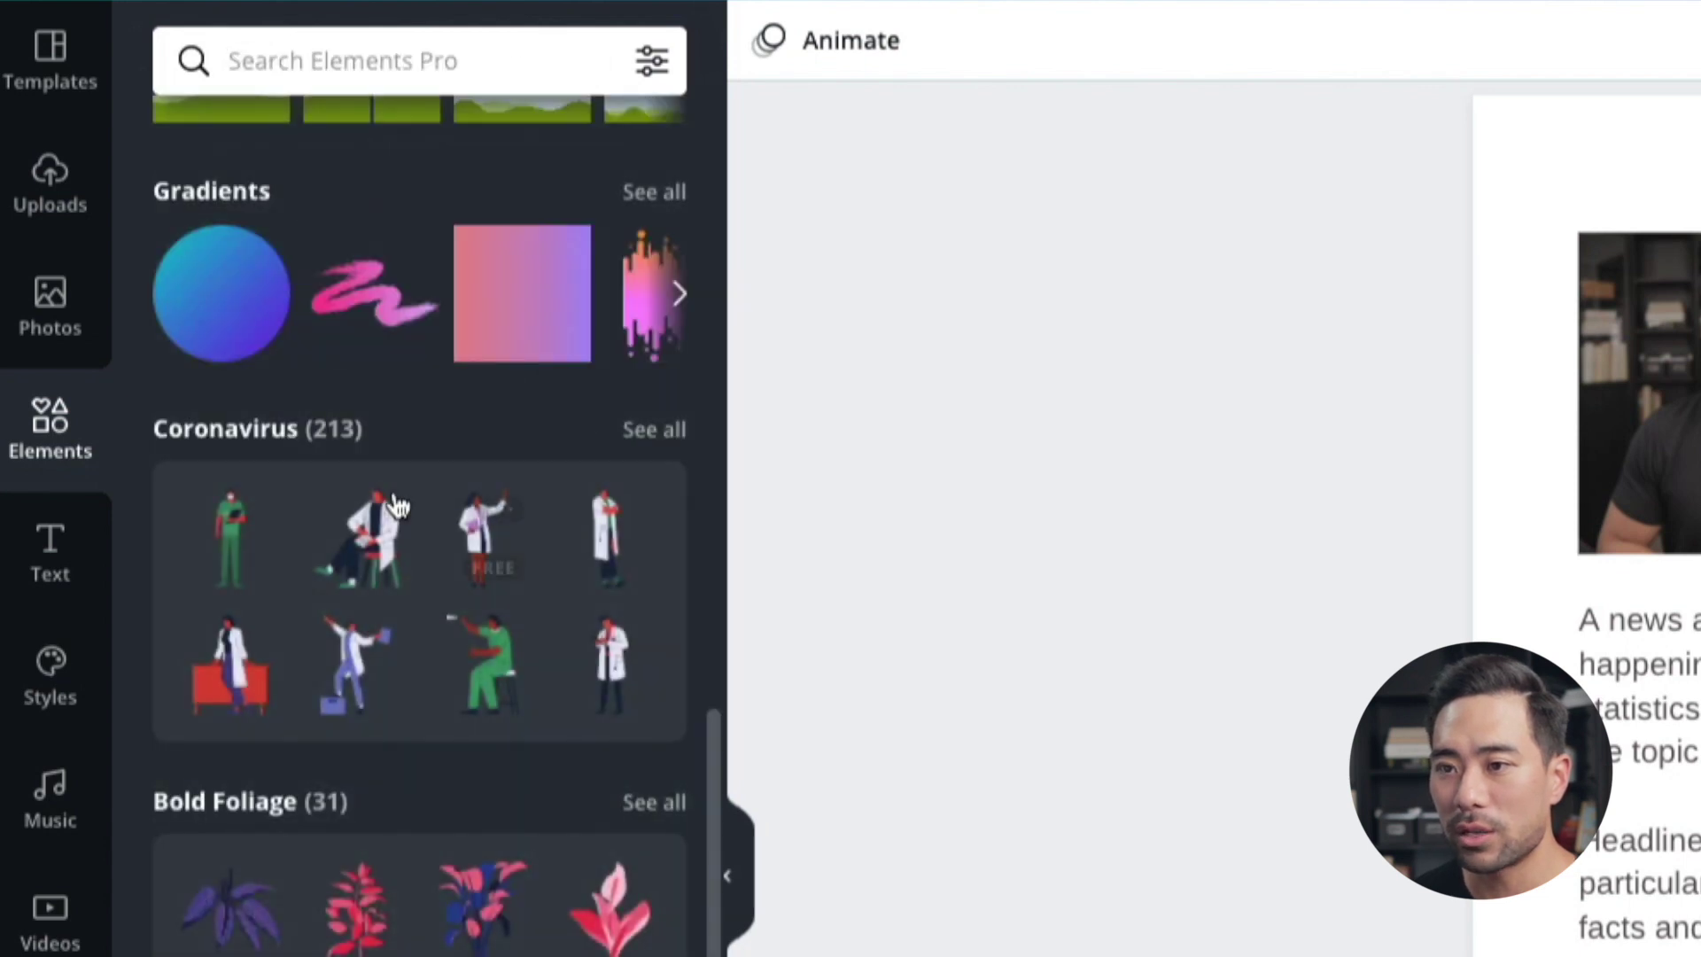
{"action": "scroll", "coordinate": [385, 499], "scroll_direction": "up", "scroll_amount": 10}
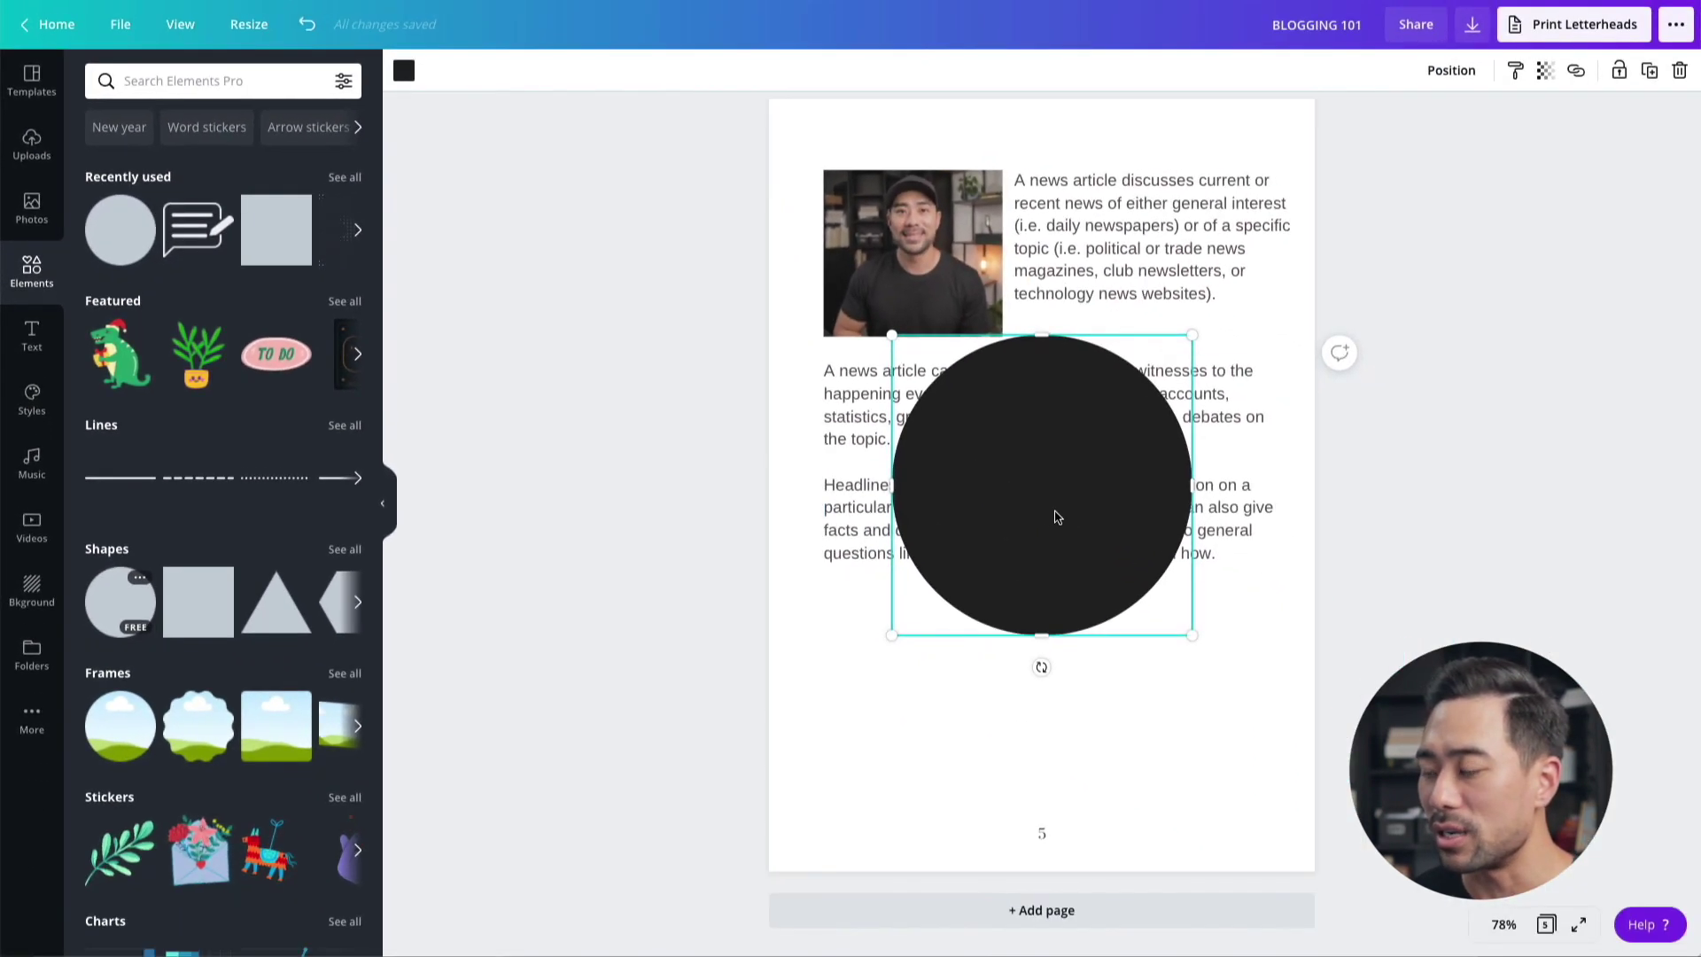
{"action": "left_click_drag", "start_coordinate": [1055, 517], "coordinate": [1010, 706]}
{"action": "left_click_drag", "start_coordinate": [1125, 540], "coordinate": [975, 697]}
{"action": "left_click_drag", "start_coordinate": [898, 769], "coordinate": [912, 700]}
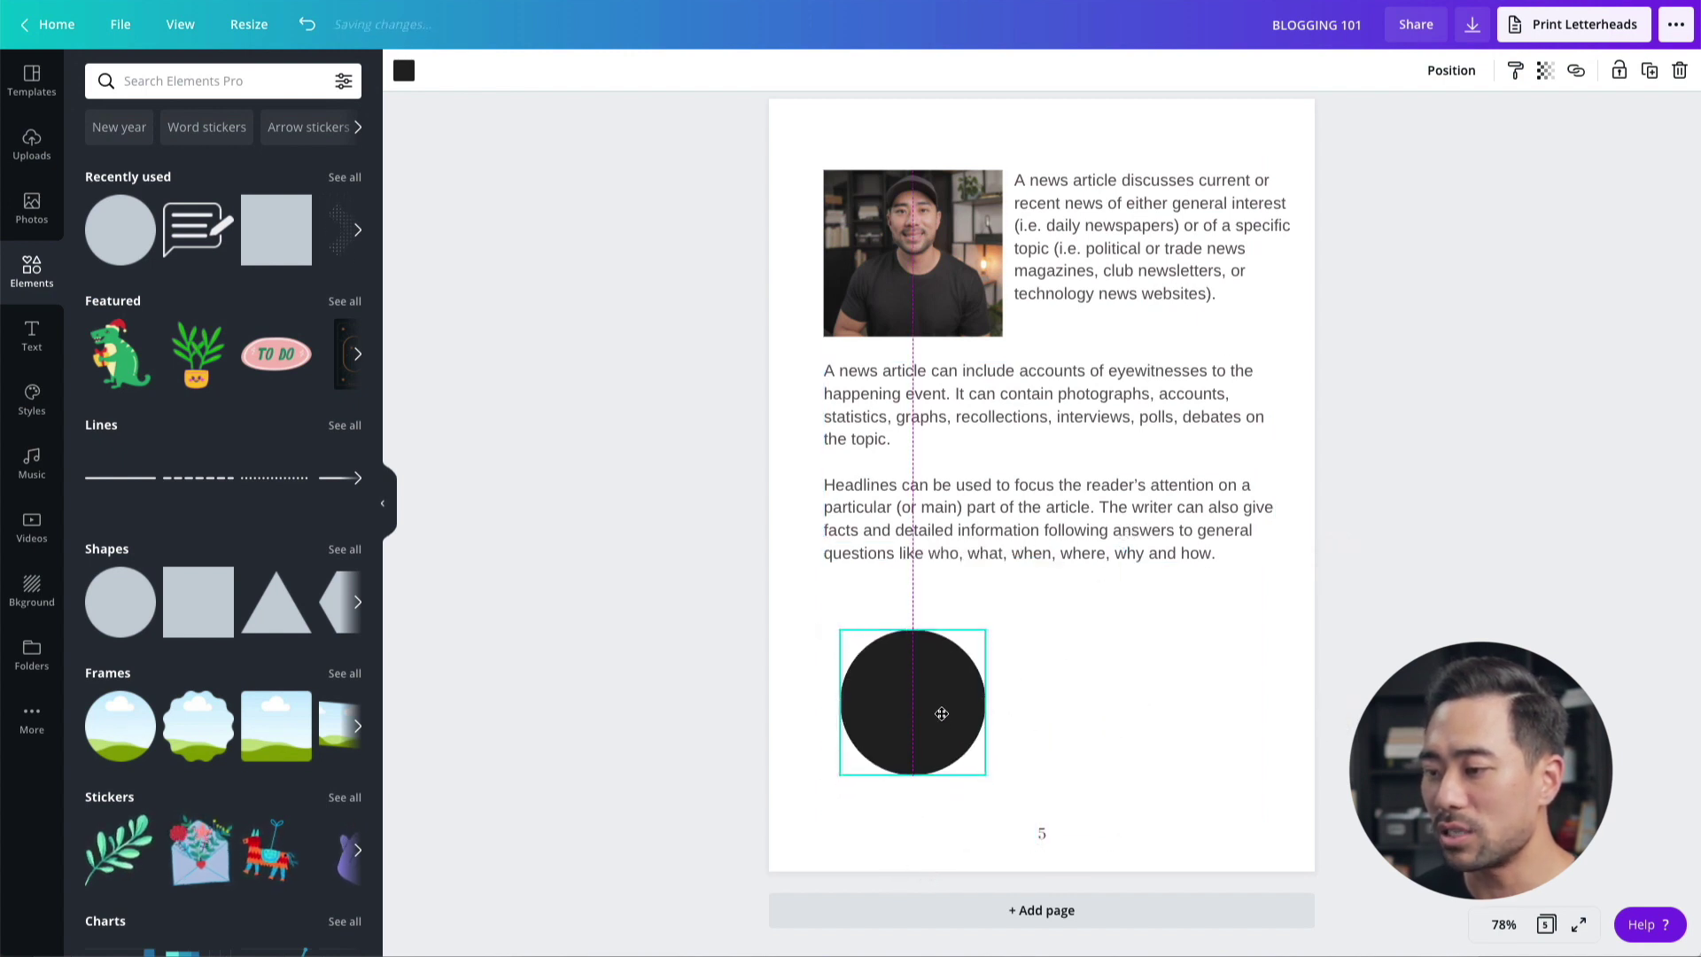
Duplicate the circle, place the copy to its right at the same height and colour the copy light grey
{"action": "left_click", "coordinate": [1650, 73]}
{"action": "left_click_drag", "start_coordinate": [939, 734], "coordinate": [1103, 720]}
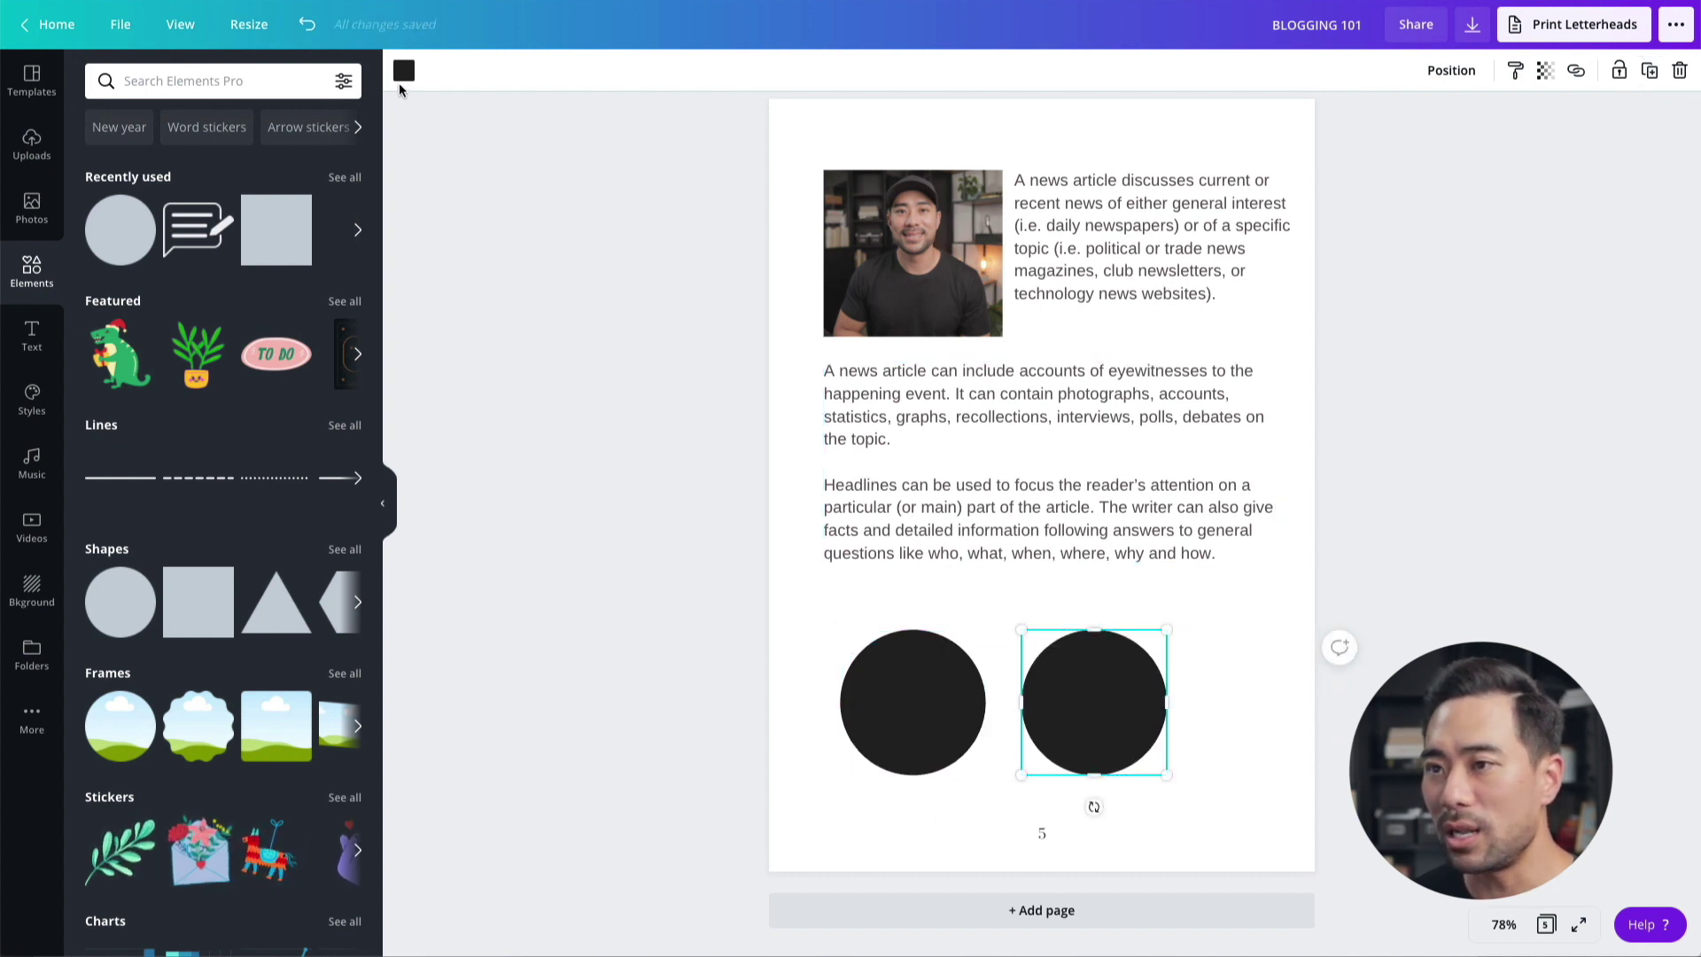
{"action": "left_click", "coordinate": [402, 78]}
{"action": "left_click", "coordinate": [246, 247]}
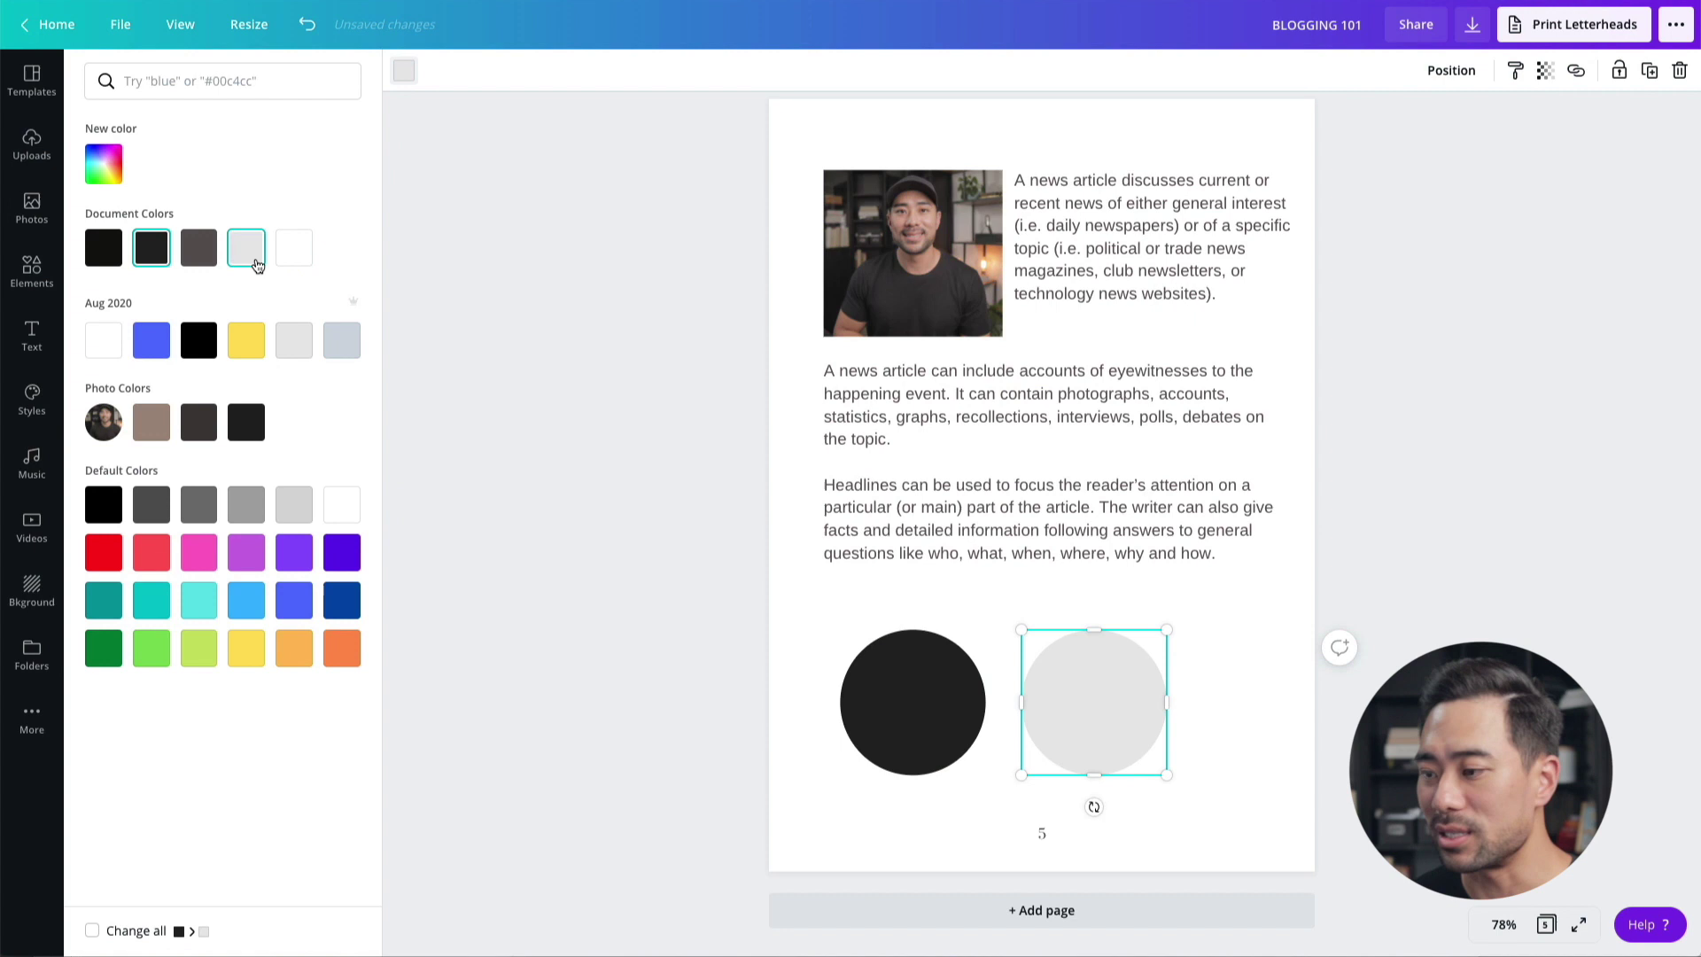
Colour the original circle dark grey and move it so it partly overlaps the light grey circle
{"action": "left_click", "coordinate": [935, 700]}
{"action": "left_click", "coordinate": [199, 247]}
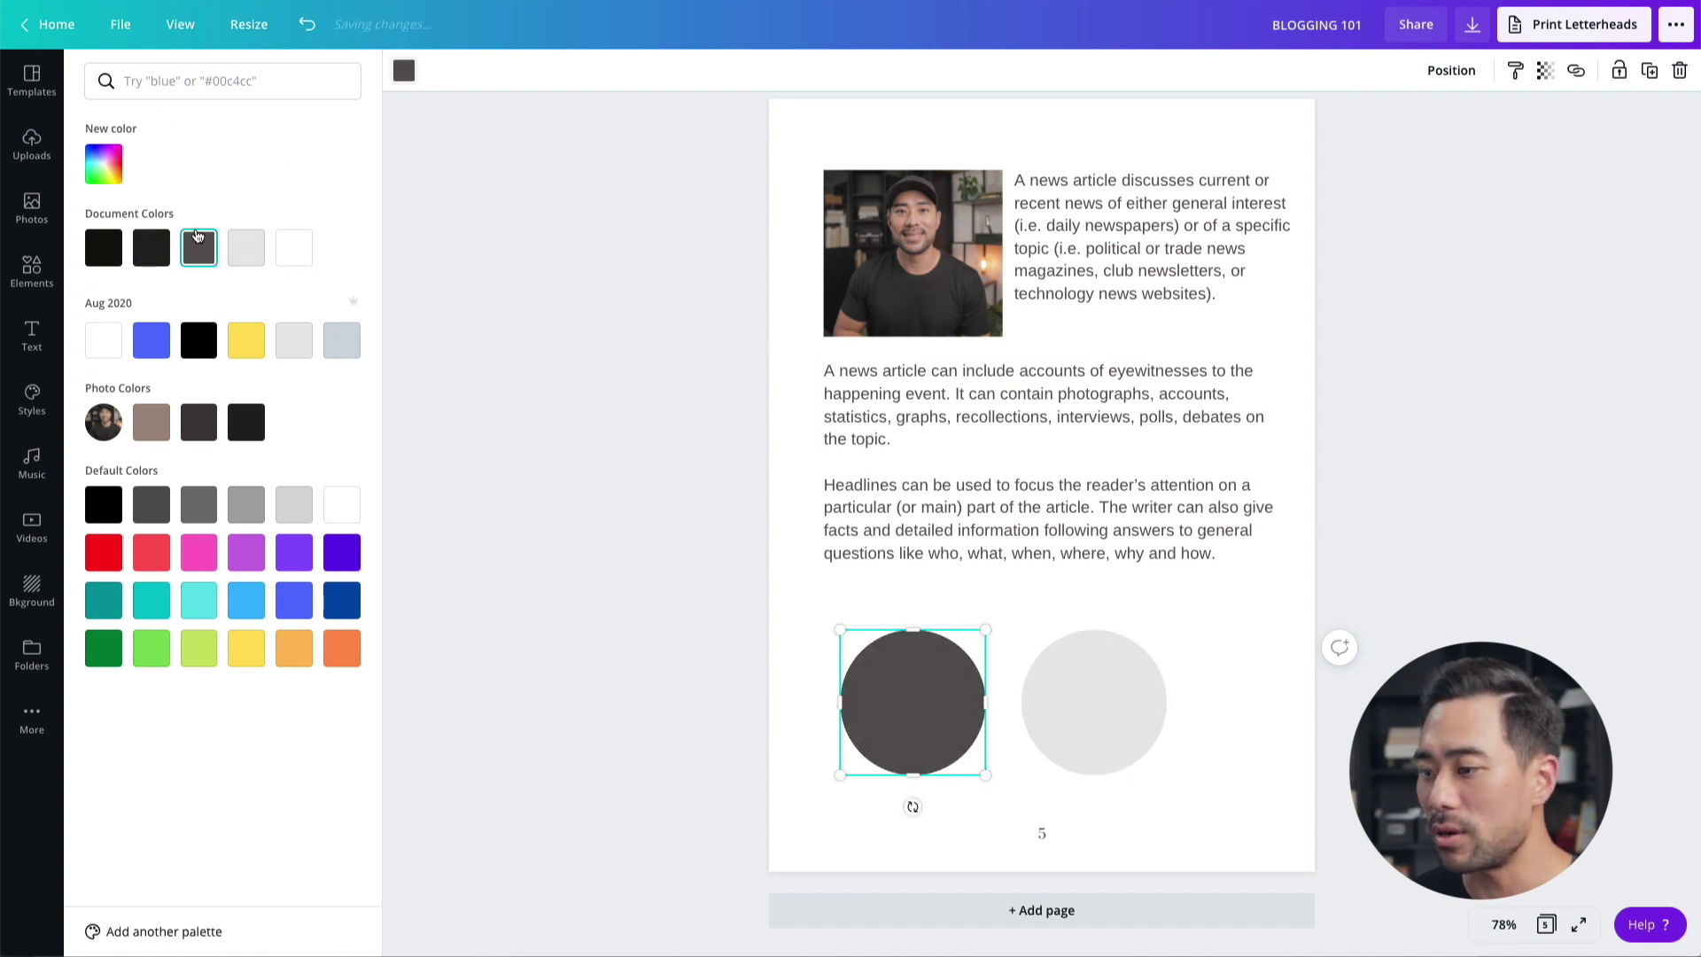
{"action": "left_click_drag", "start_coordinate": [961, 710], "coordinate": [1042, 709]}
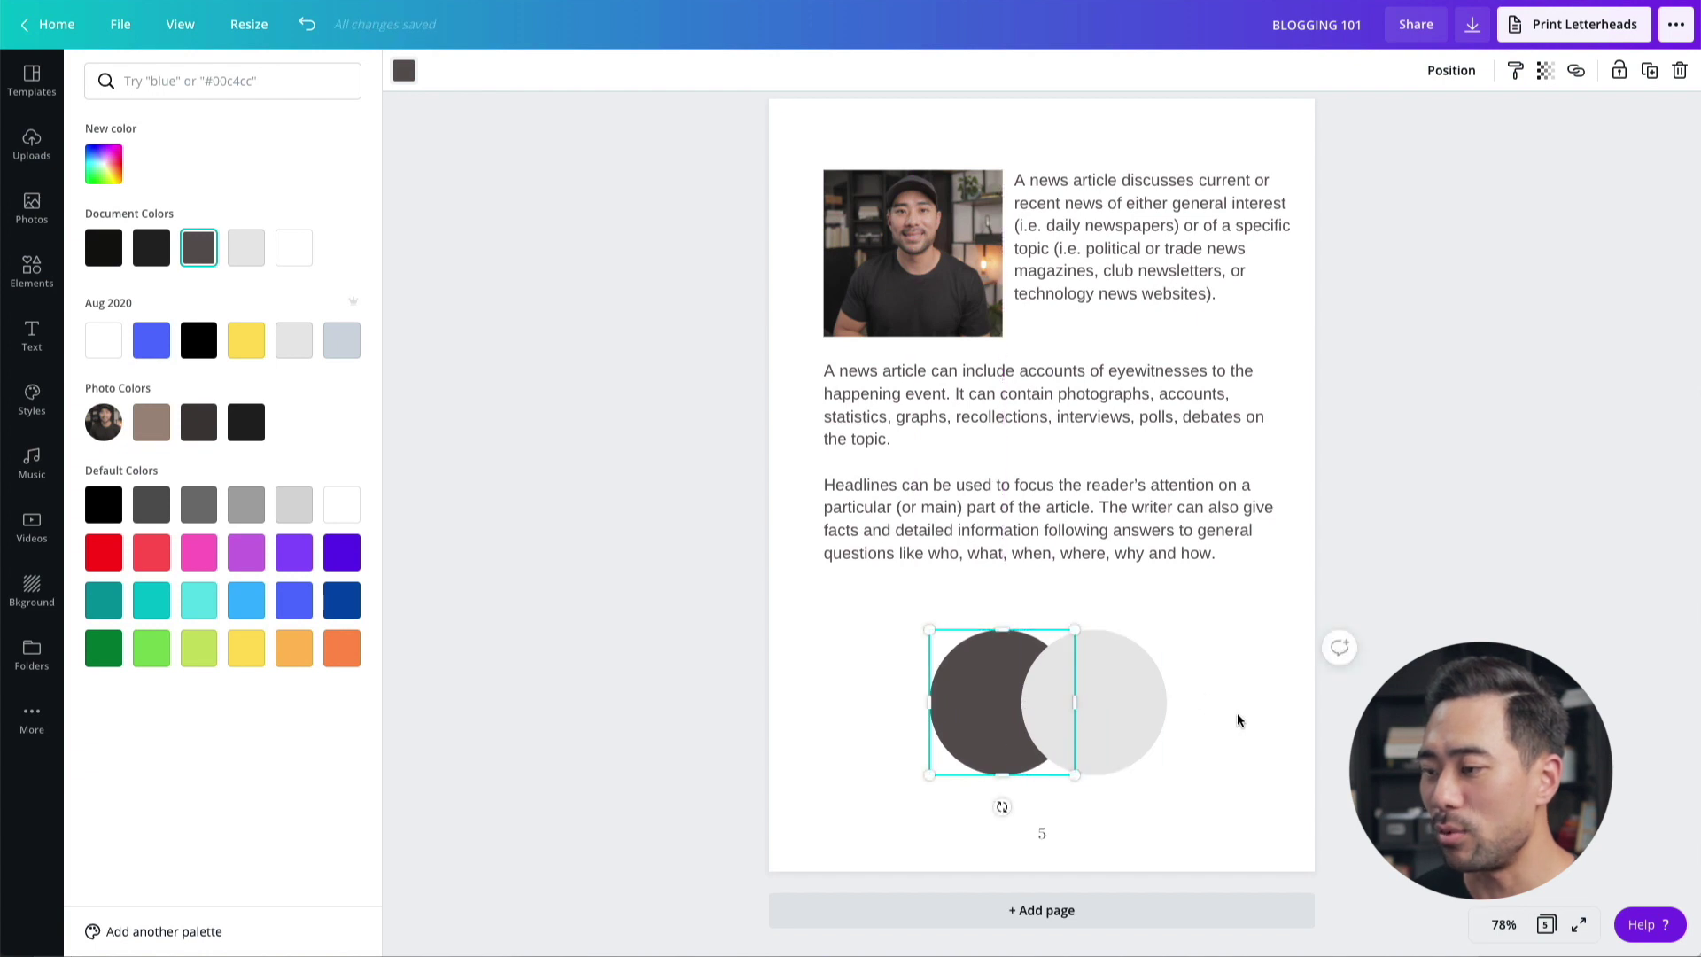
Enlarge both overlapping circles together and centre them horizontally between the body text and the page number
{"action": "left_click", "coordinate": [1221, 784]}
{"action": "left_click", "coordinate": [1214, 784]}
{"action": "left_click_drag", "start_coordinate": [1214, 786], "coordinate": [911, 661]}
{"action": "left_click_drag", "start_coordinate": [1172, 778], "coordinate": [1241, 820]}
{"action": "left_click_drag", "start_coordinate": [1110, 724], "coordinate": [1091, 713]}
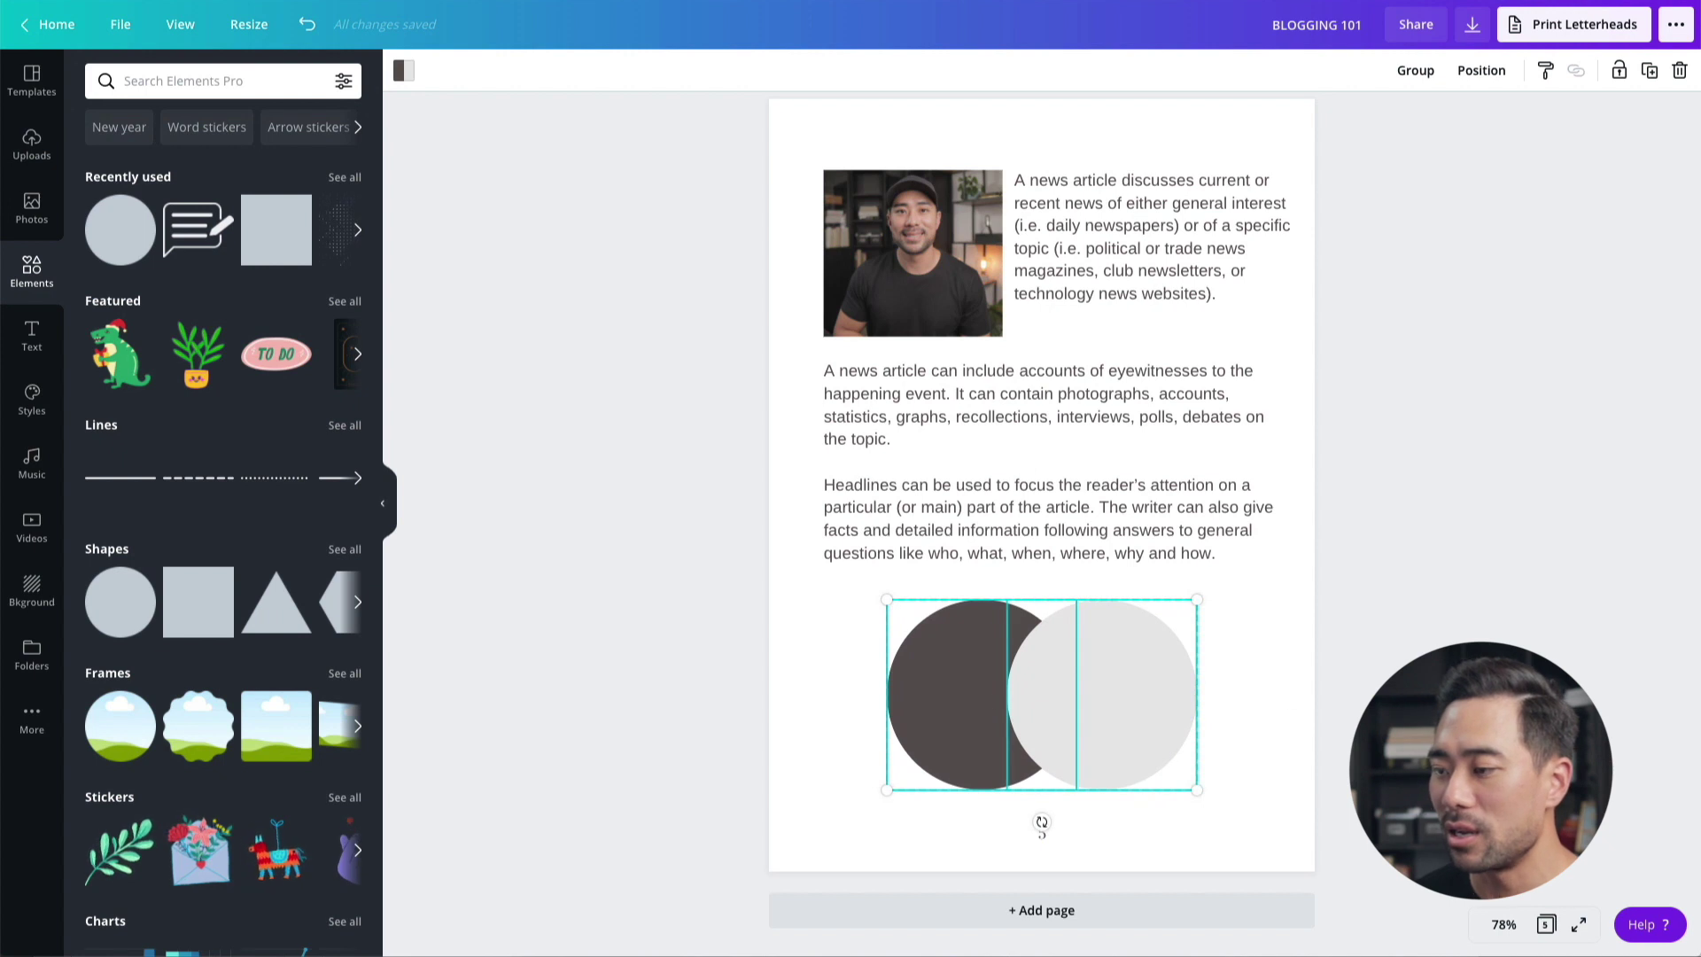
Deselect the circles, browse the ebook templates and open the page layouts of the eBook Booklet Lead Magnet template
{"action": "key", "text": "Escape"}
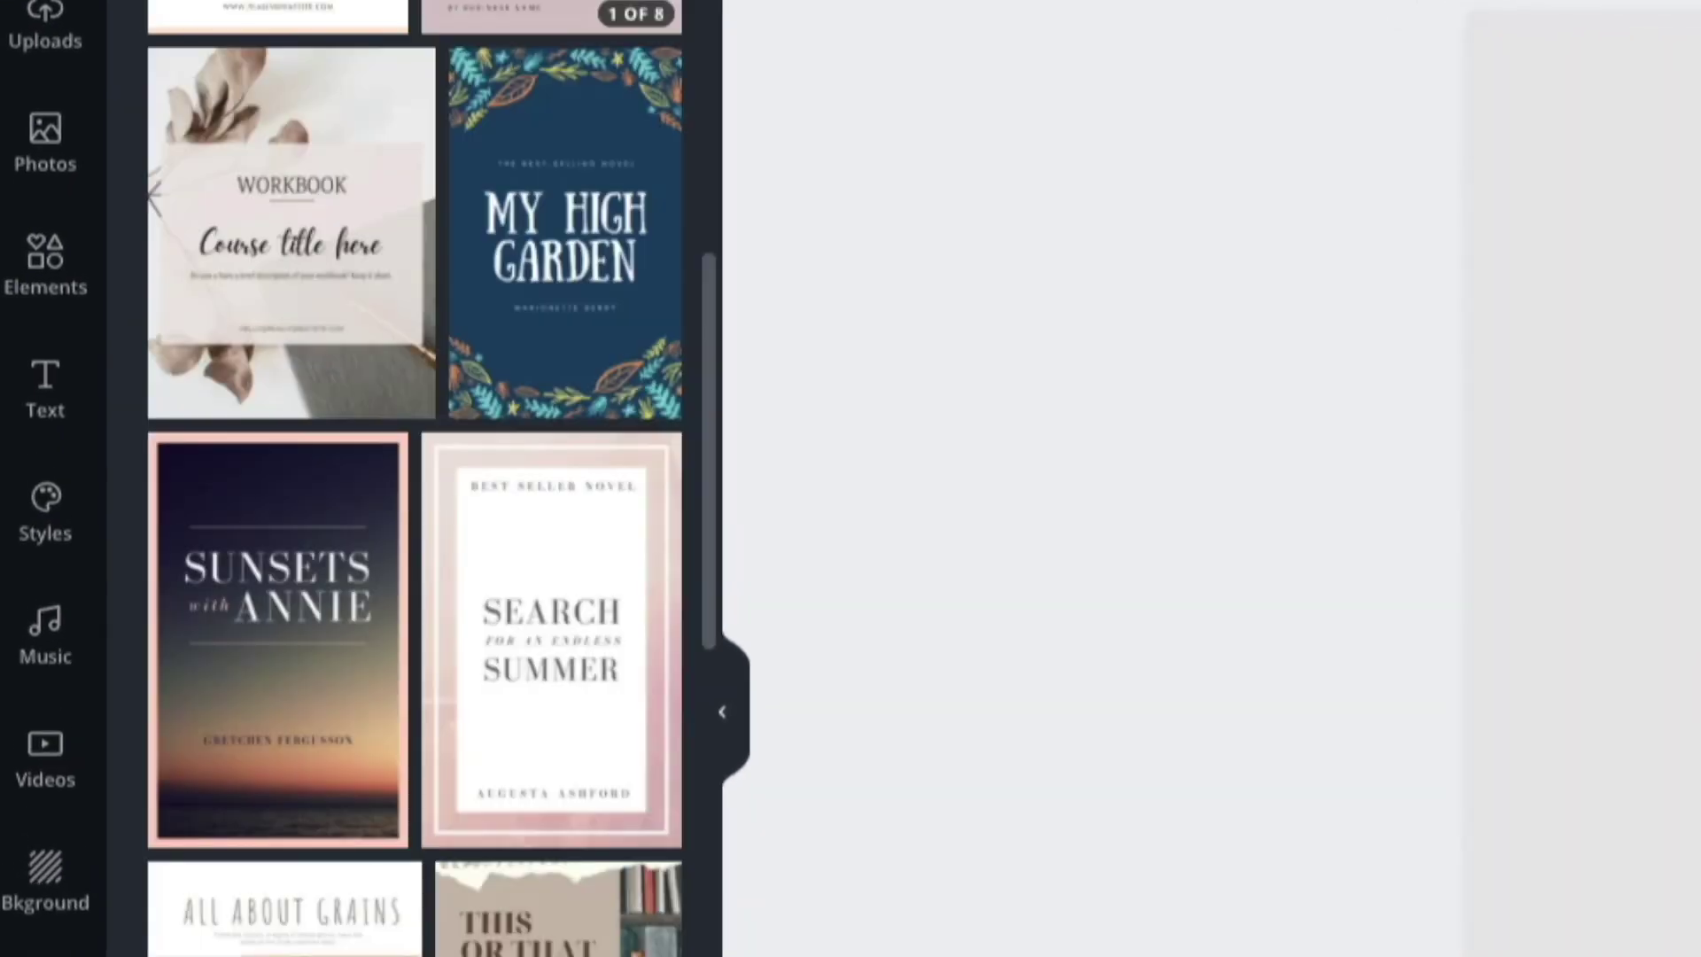
{"action": "scroll", "coordinate": [589, 709], "scroll_direction": "down", "scroll_amount": 10}
{"action": "scroll", "coordinate": [589, 708], "scroll_direction": "down", "scroll_amount": 5}
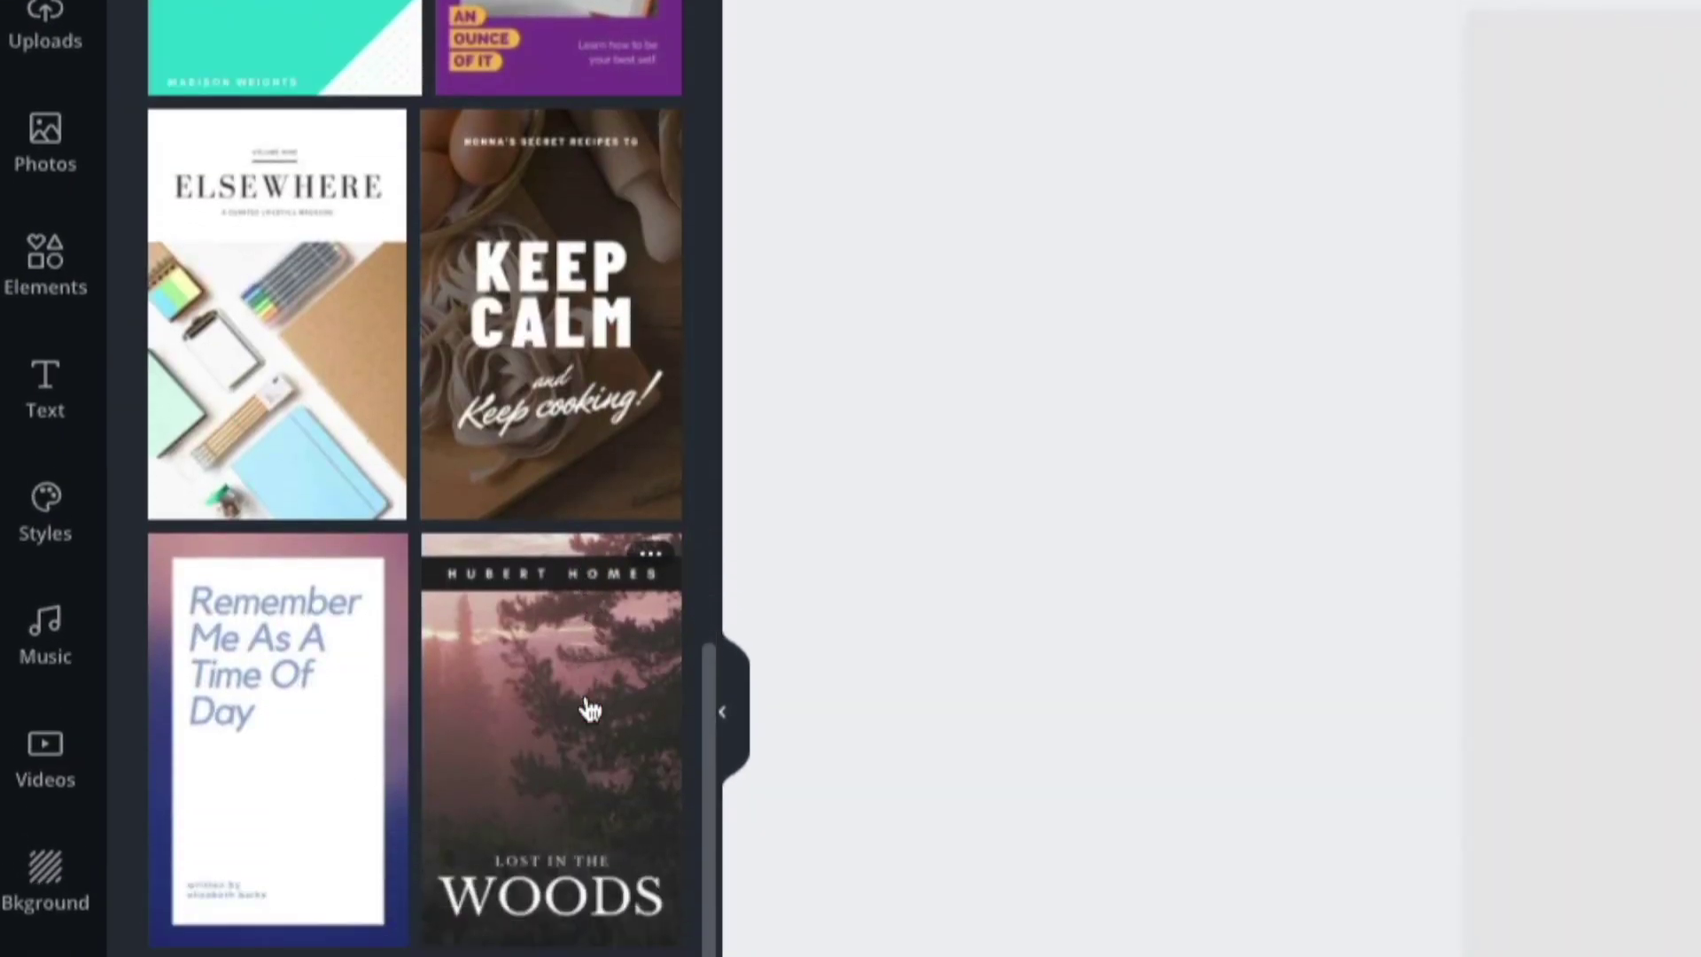
{"action": "scroll", "coordinate": [555, 760], "scroll_direction": "up", "scroll_amount": 10}
{"action": "scroll", "coordinate": [564, 757], "scroll_direction": "up", "scroll_amount": 5}
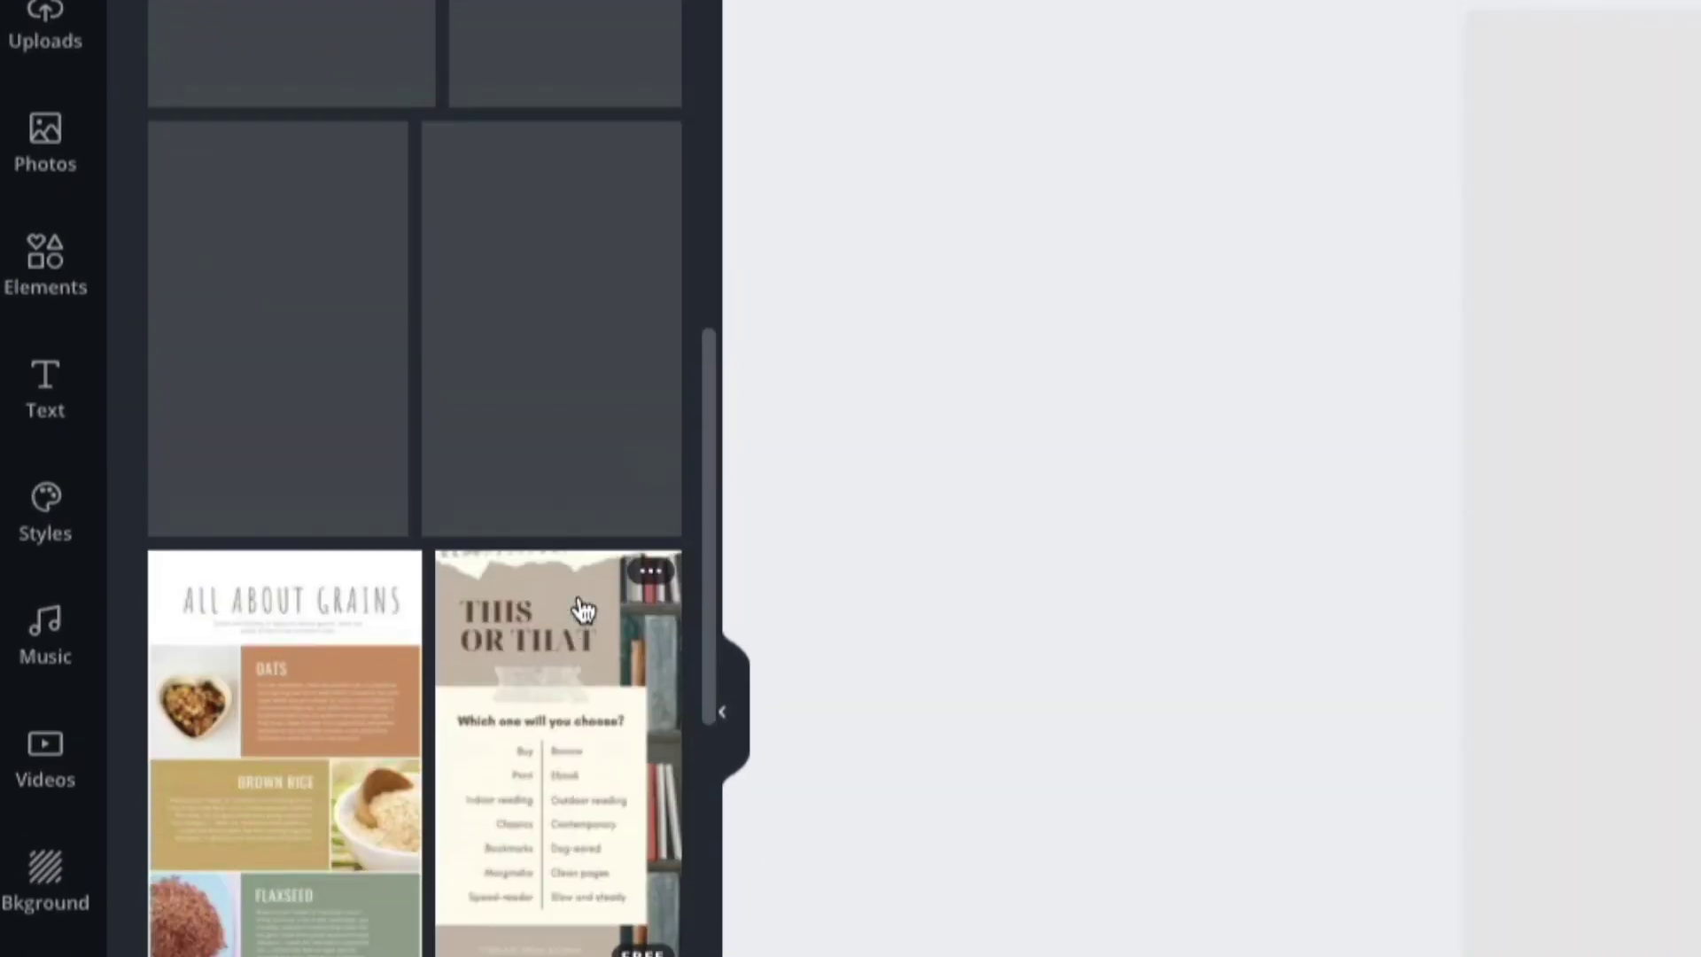
{"action": "scroll", "coordinate": [583, 465], "scroll_direction": "up", "scroll_amount": 5}
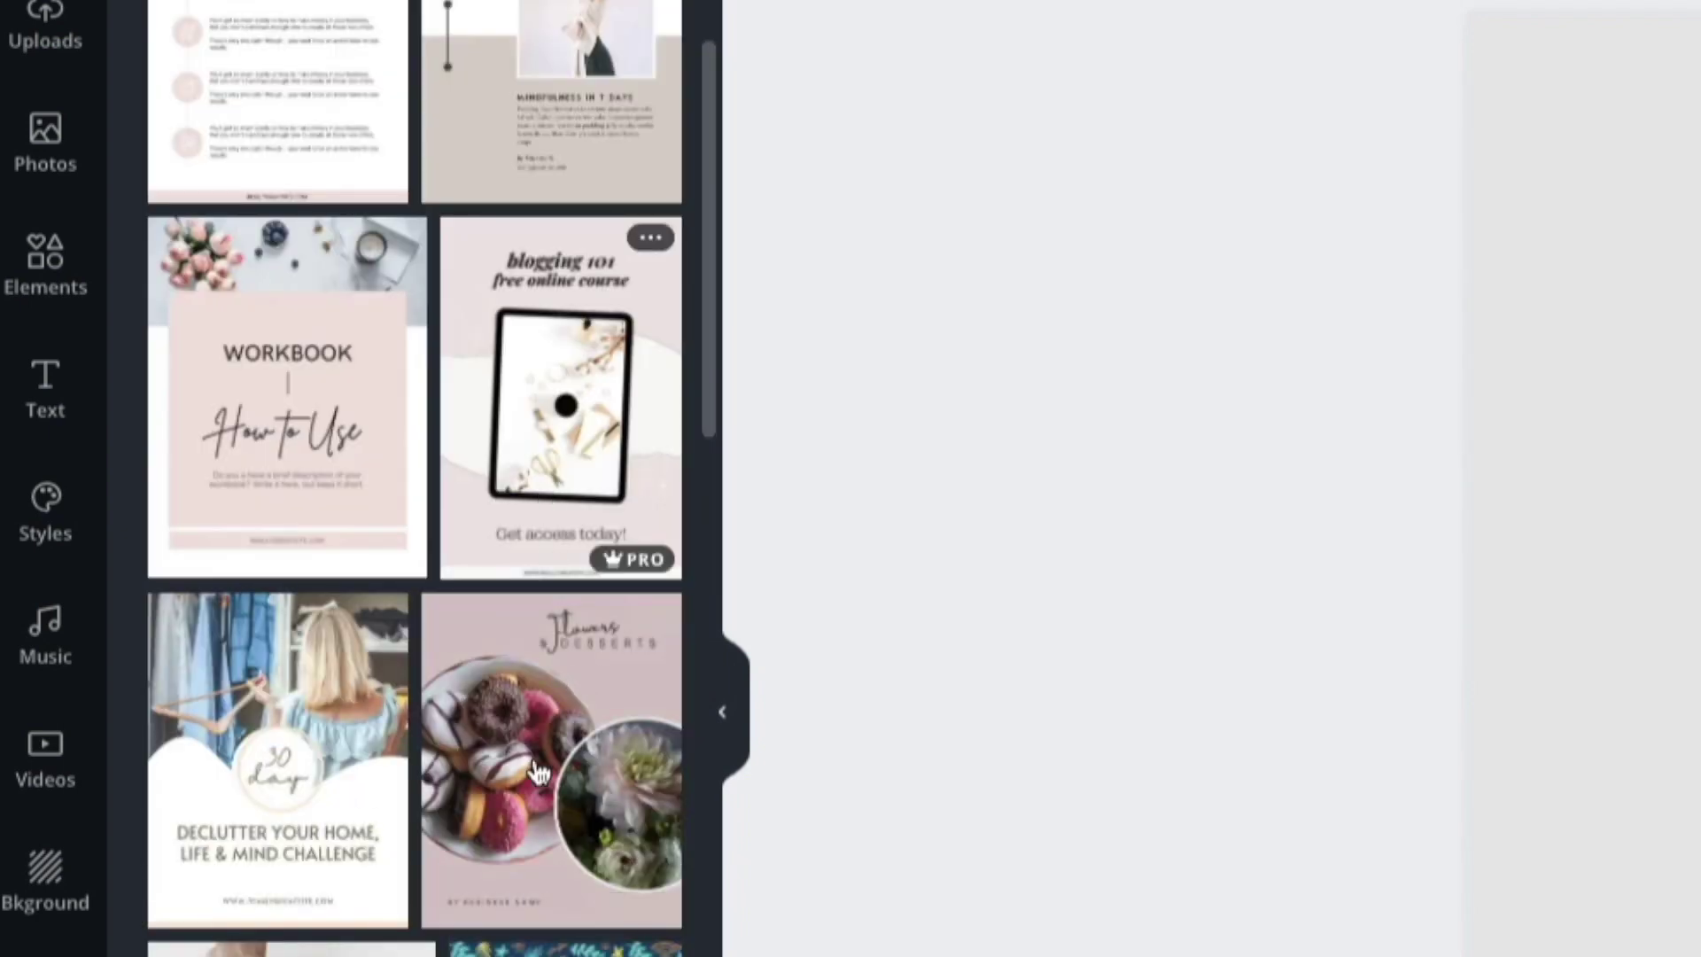
{"action": "mouse_move", "coordinate": [551, 848]}
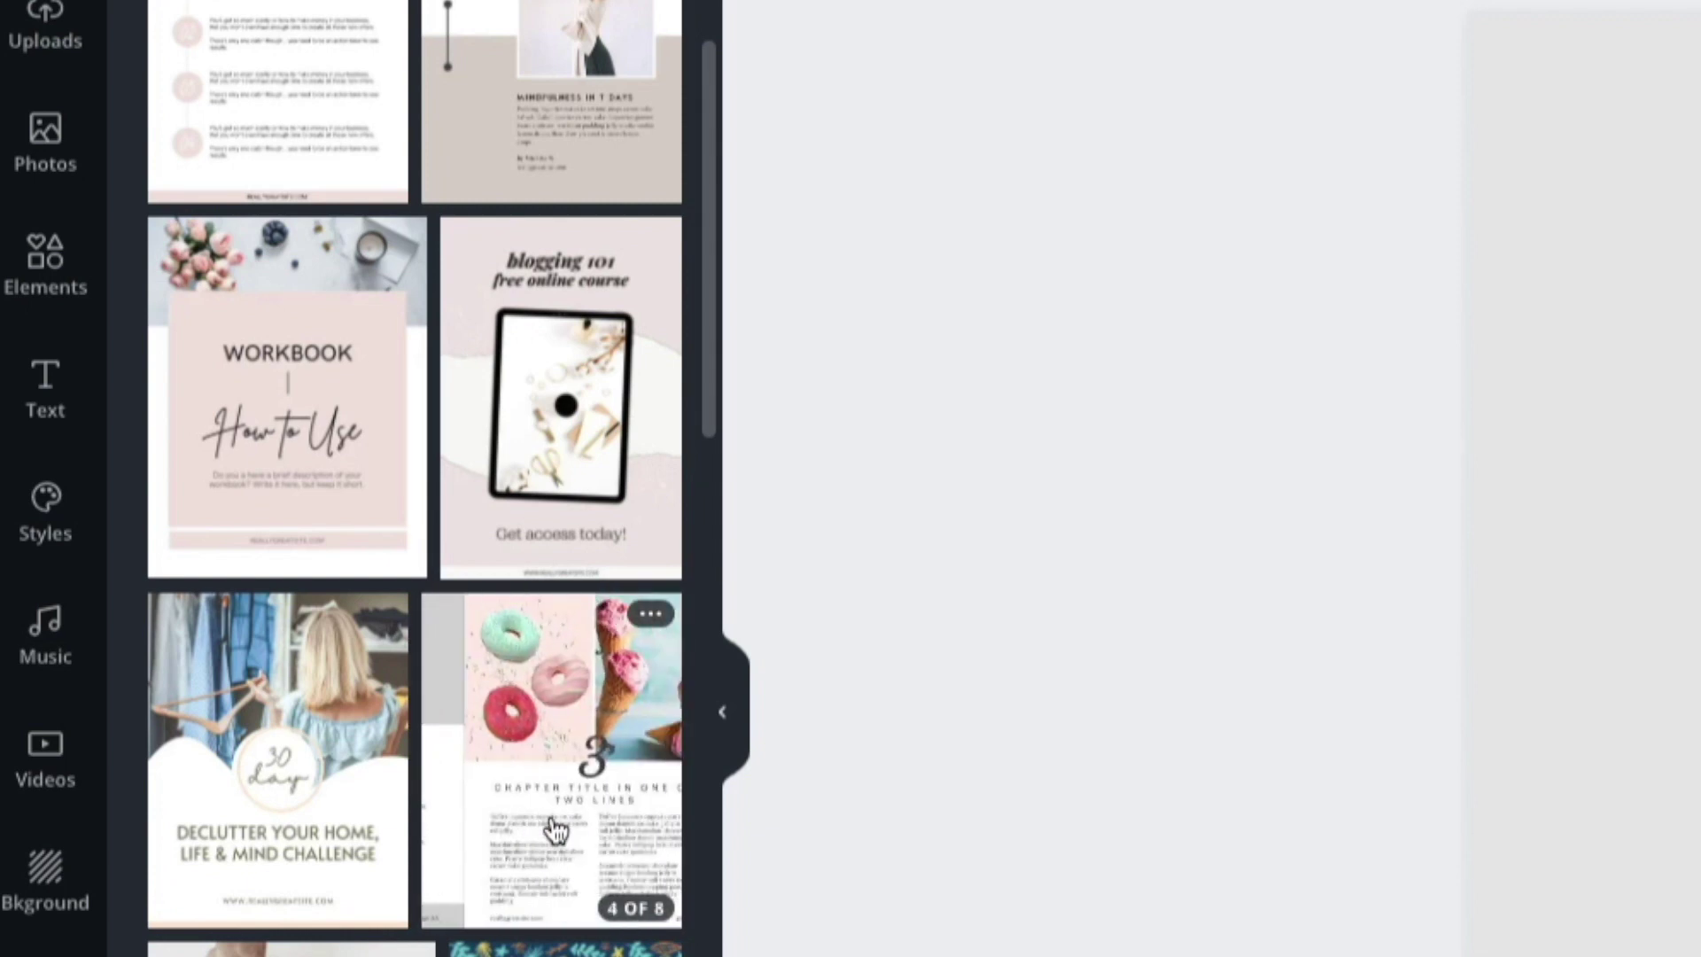
{"action": "left_click", "coordinate": [551, 819]}
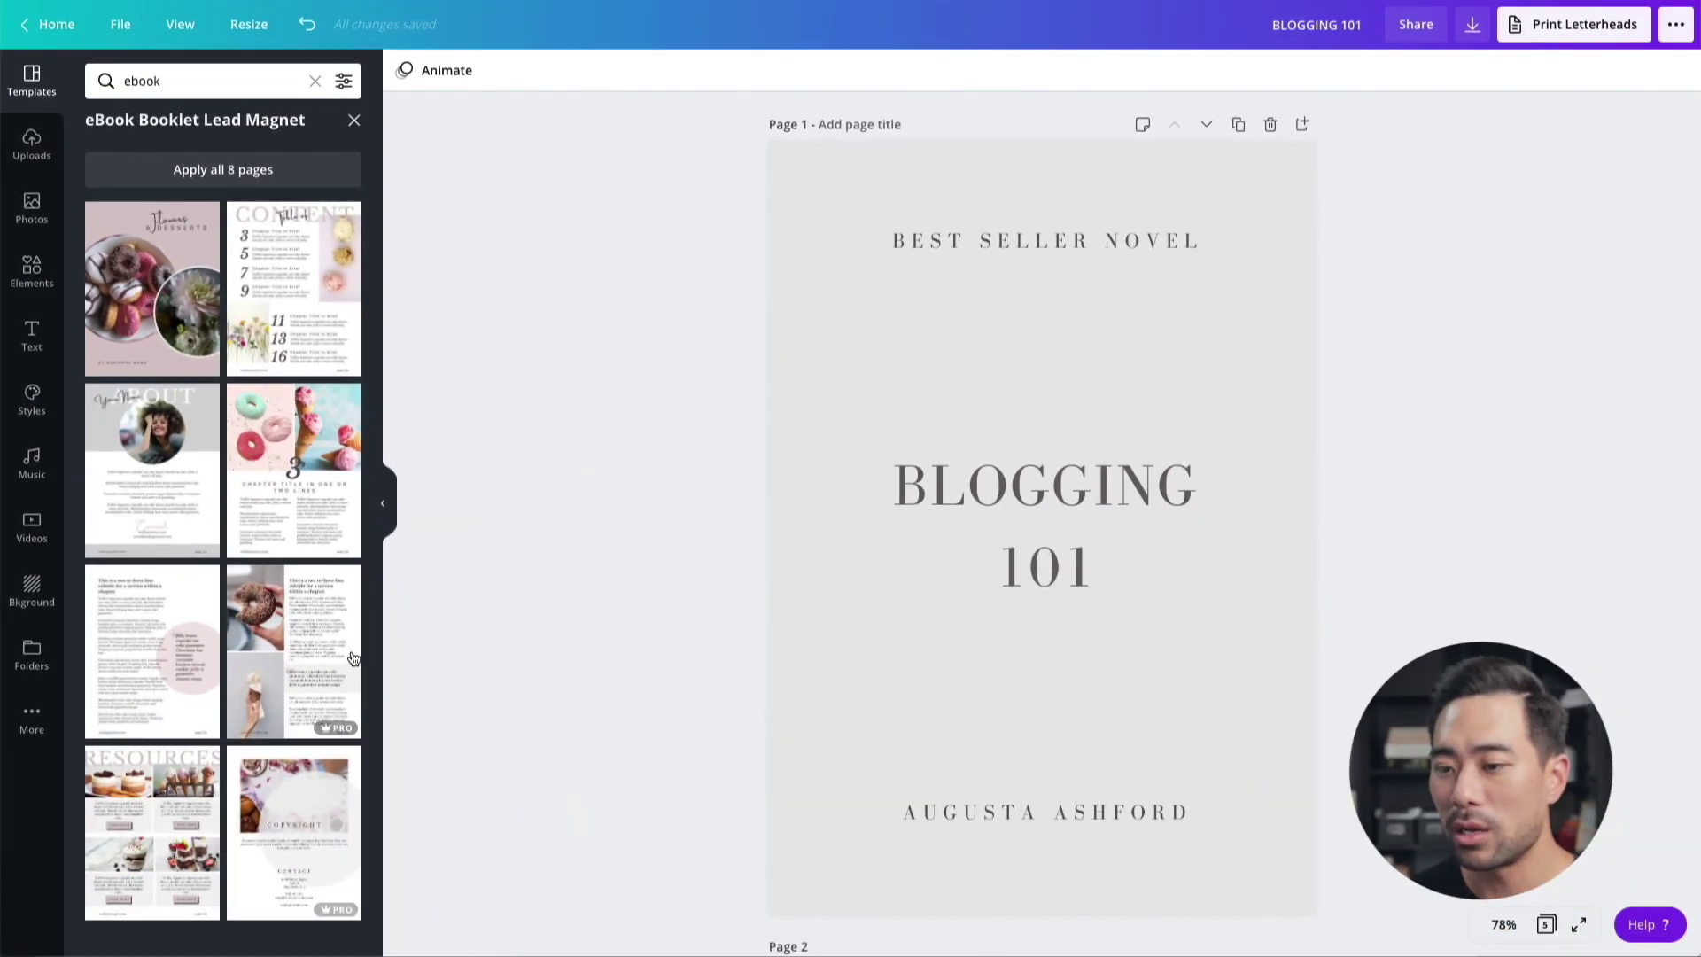
Add a new page after page 5 and apply the template's layout with the doughnut and ice cream photos beside text
{"action": "scroll", "coordinate": [976, 672], "scroll_direction": "down", "scroll_amount": 20}
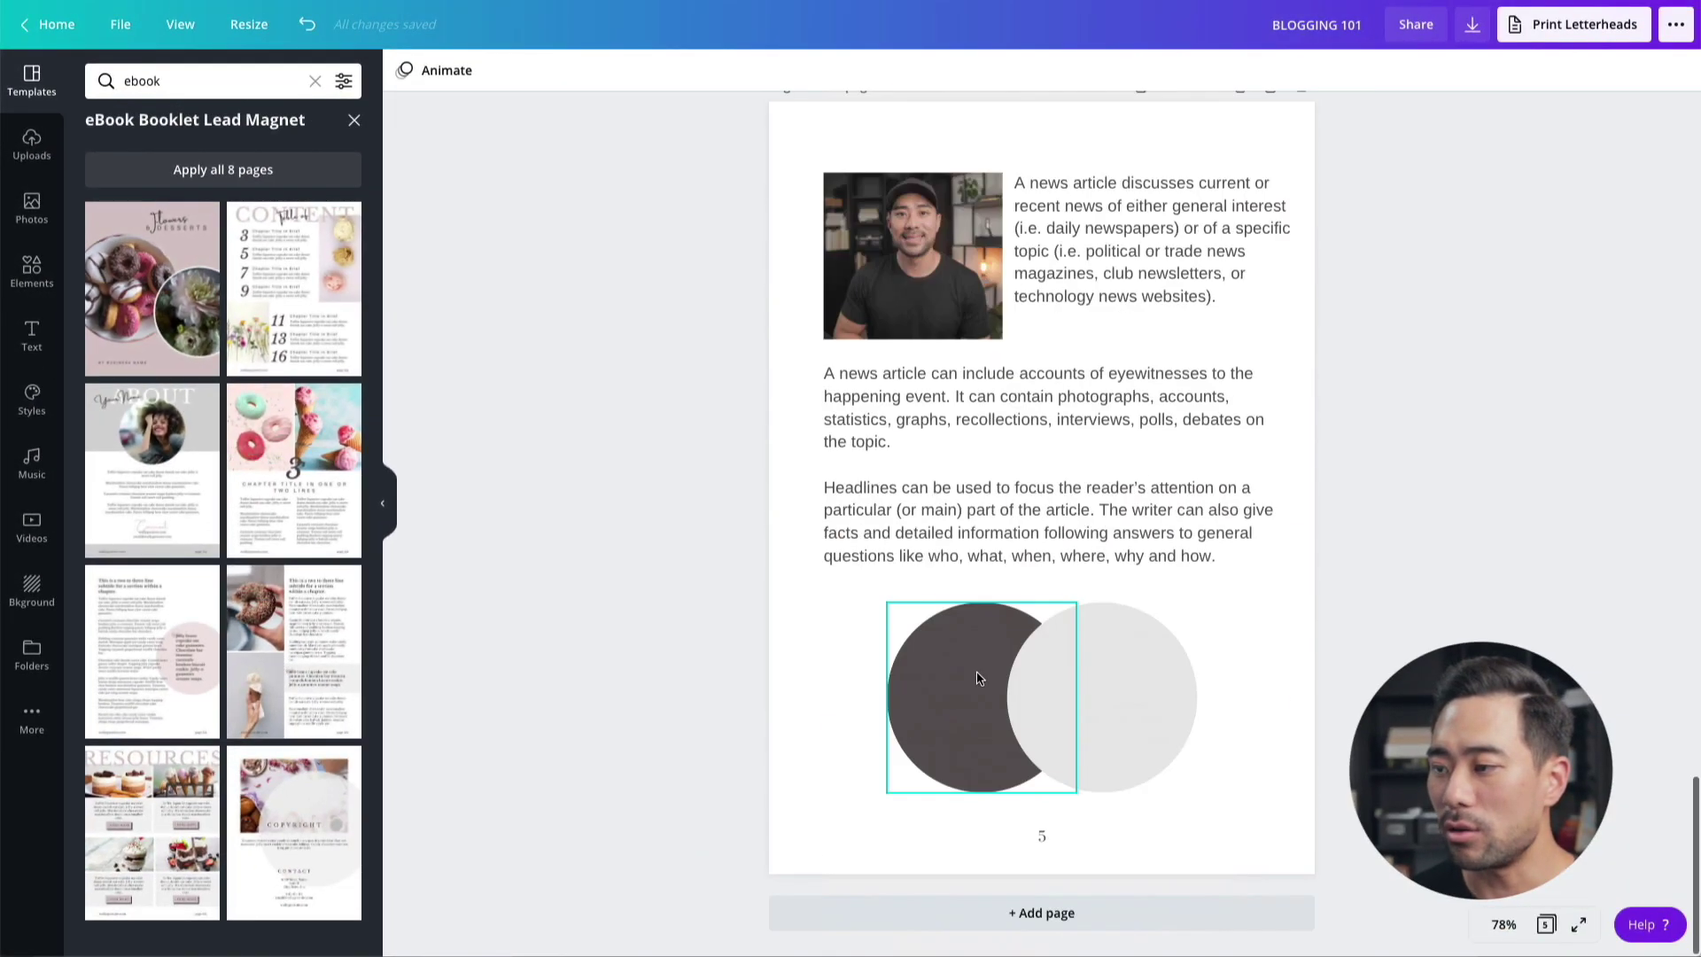
{"action": "left_click", "coordinate": [1038, 912]}
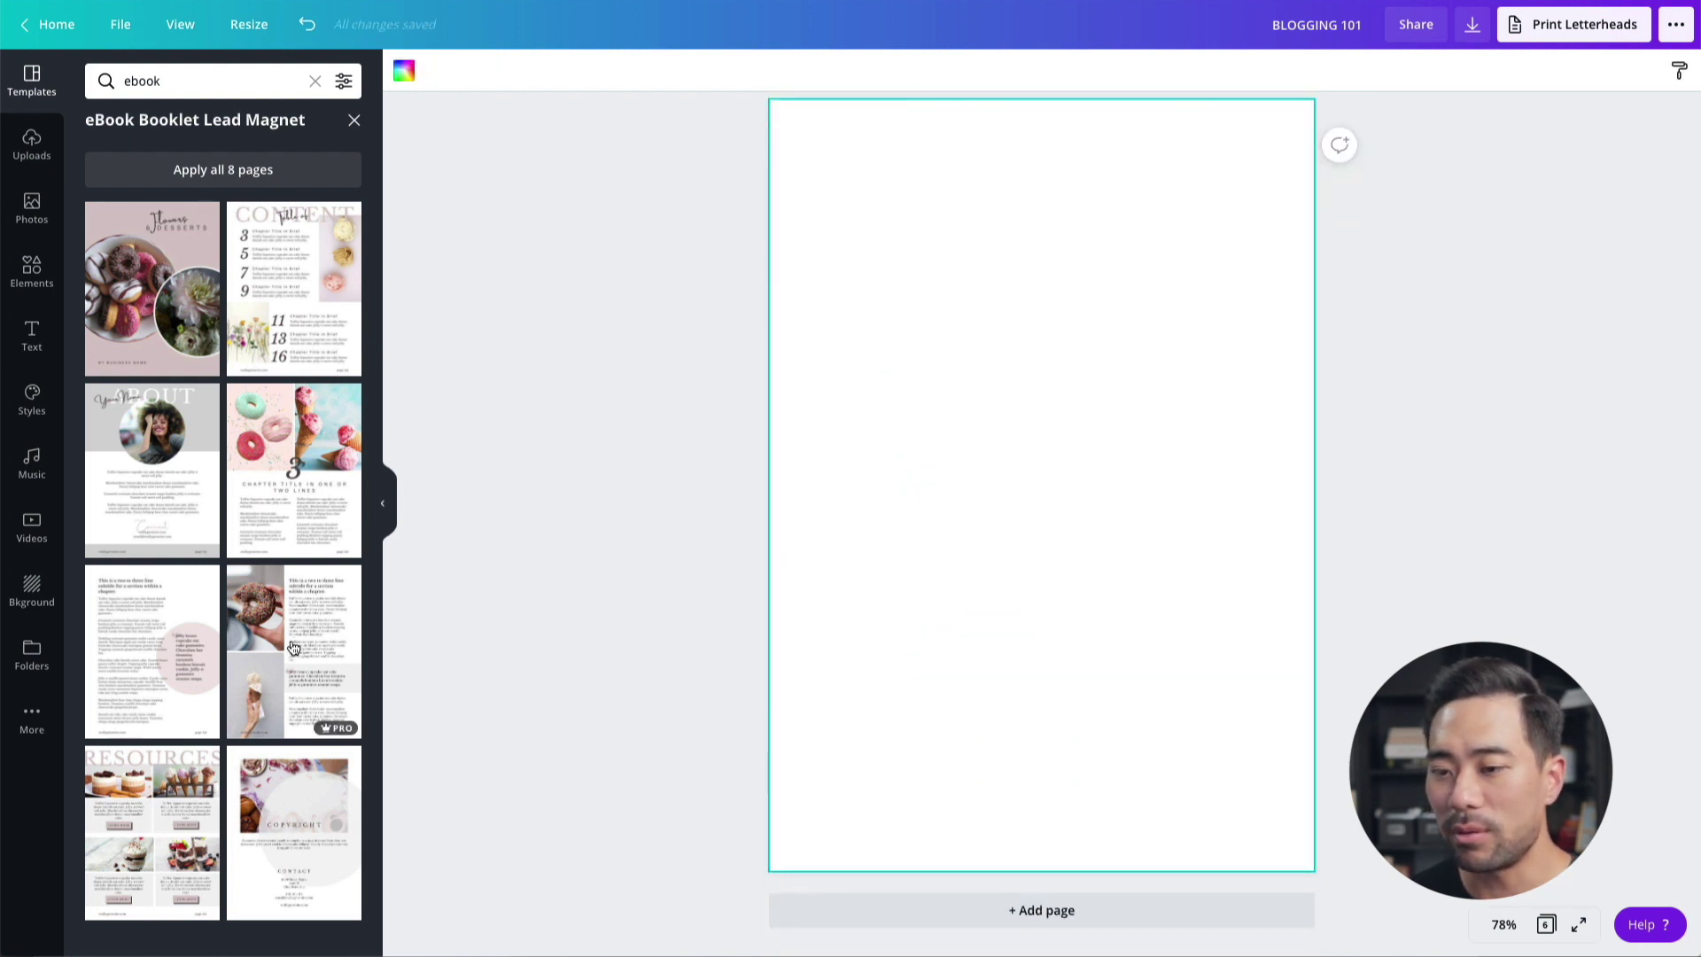
{"action": "left_click", "coordinate": [287, 684]}
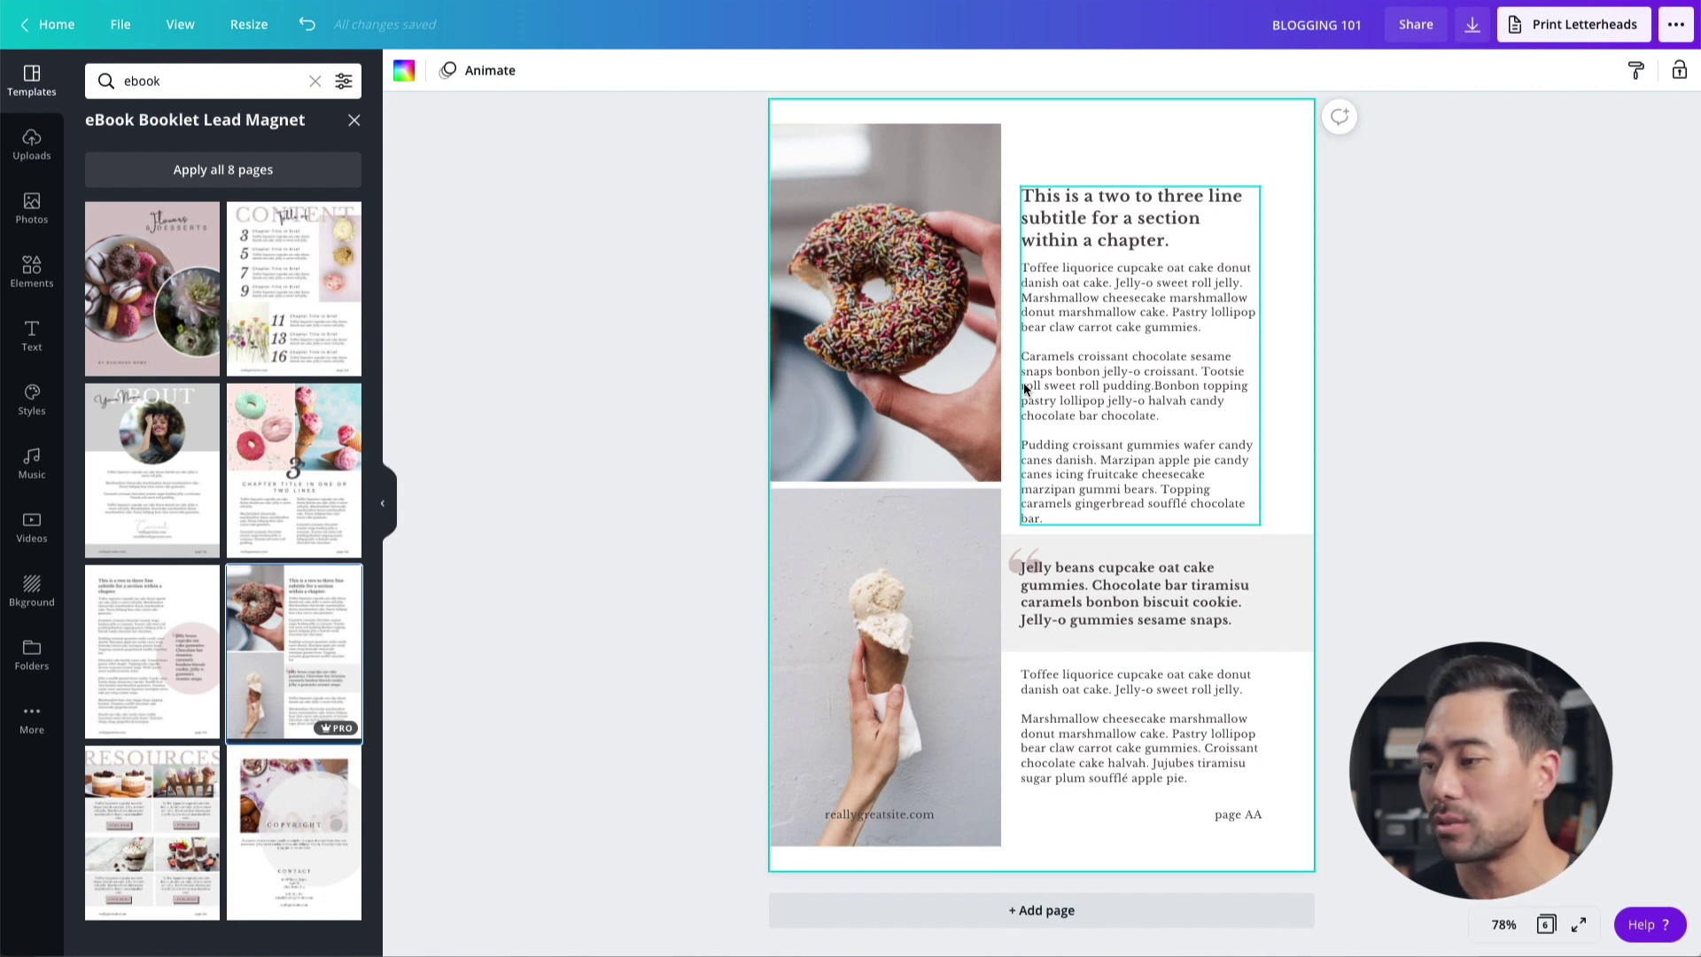
{"action": "left_click", "coordinate": [1454, 495]}
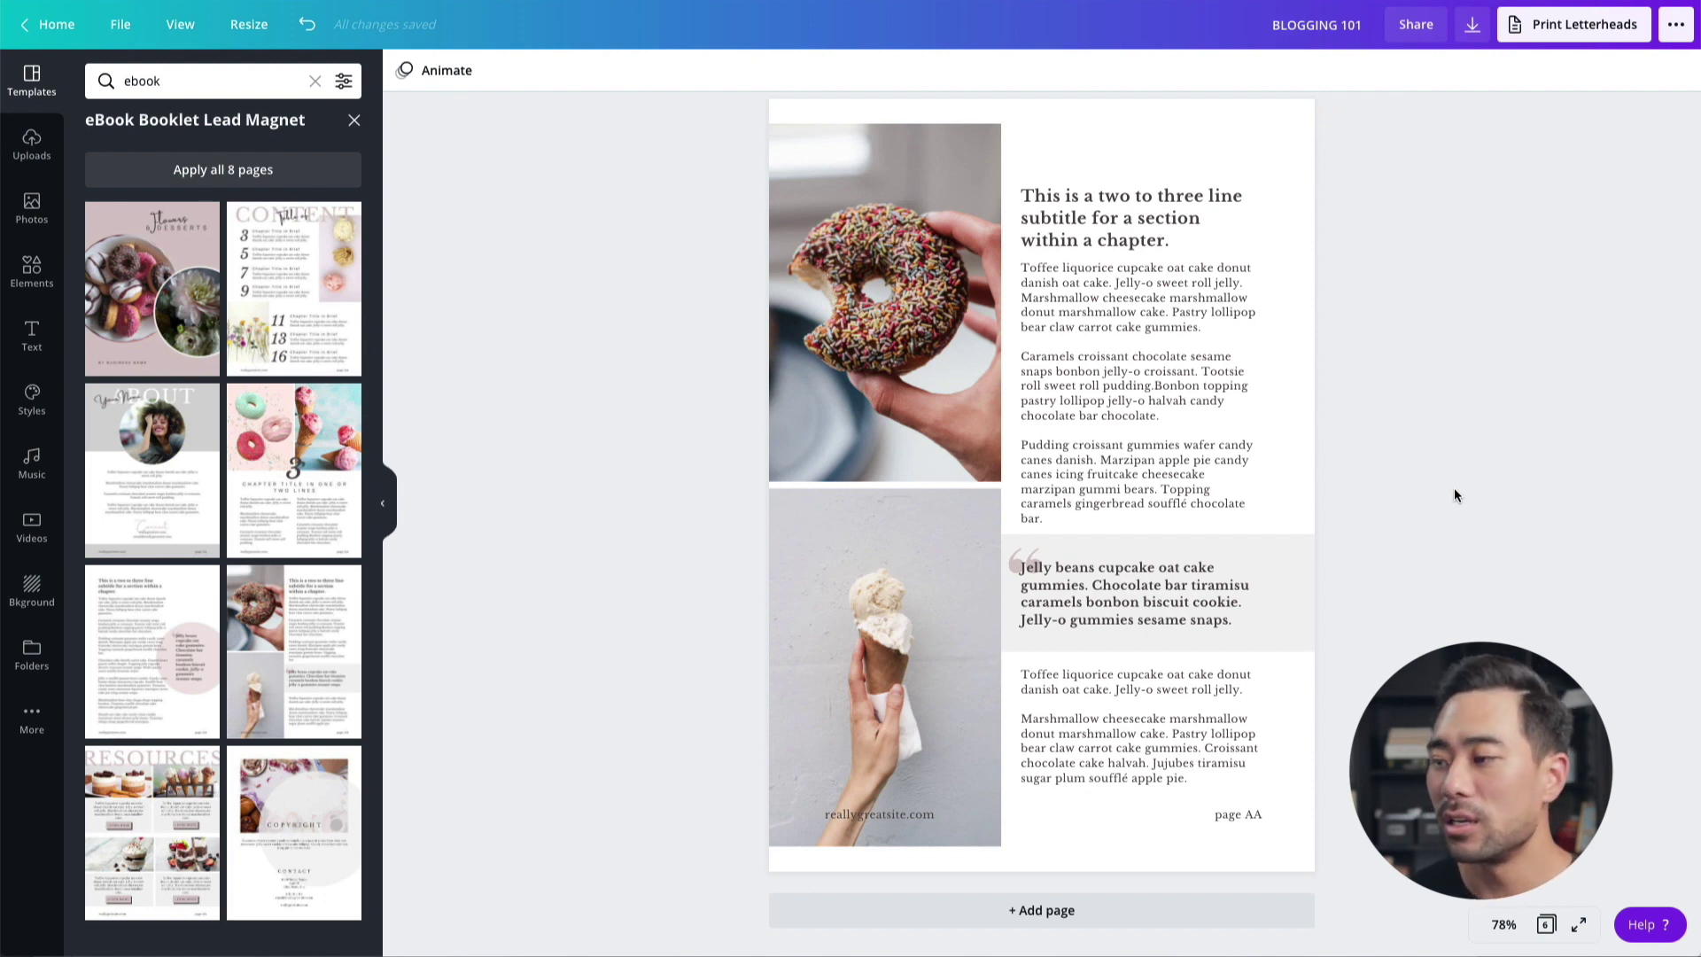
{"action": "scroll", "coordinate": [1455, 494], "scroll_direction": "up", "scroll_amount": 10}
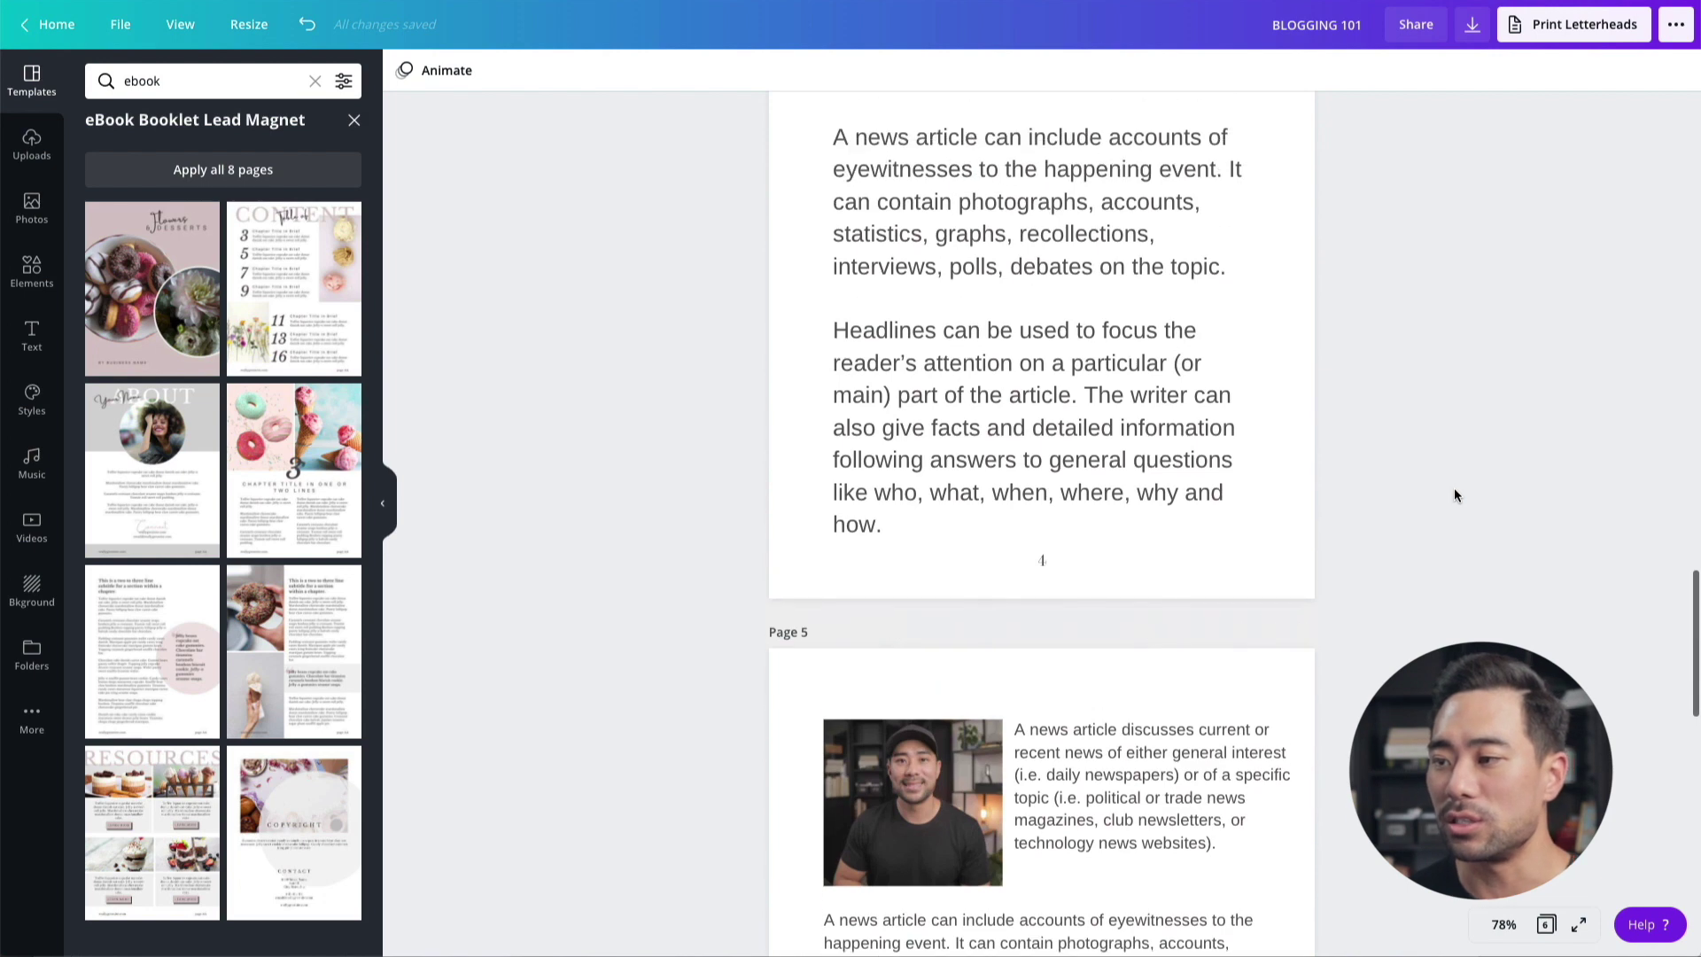
{"action": "scroll", "coordinate": [1454, 494], "scroll_direction": "up", "scroll_amount": 8}
{"action": "scroll", "coordinate": [1454, 495], "scroll_direction": "down", "scroll_amount": 15}
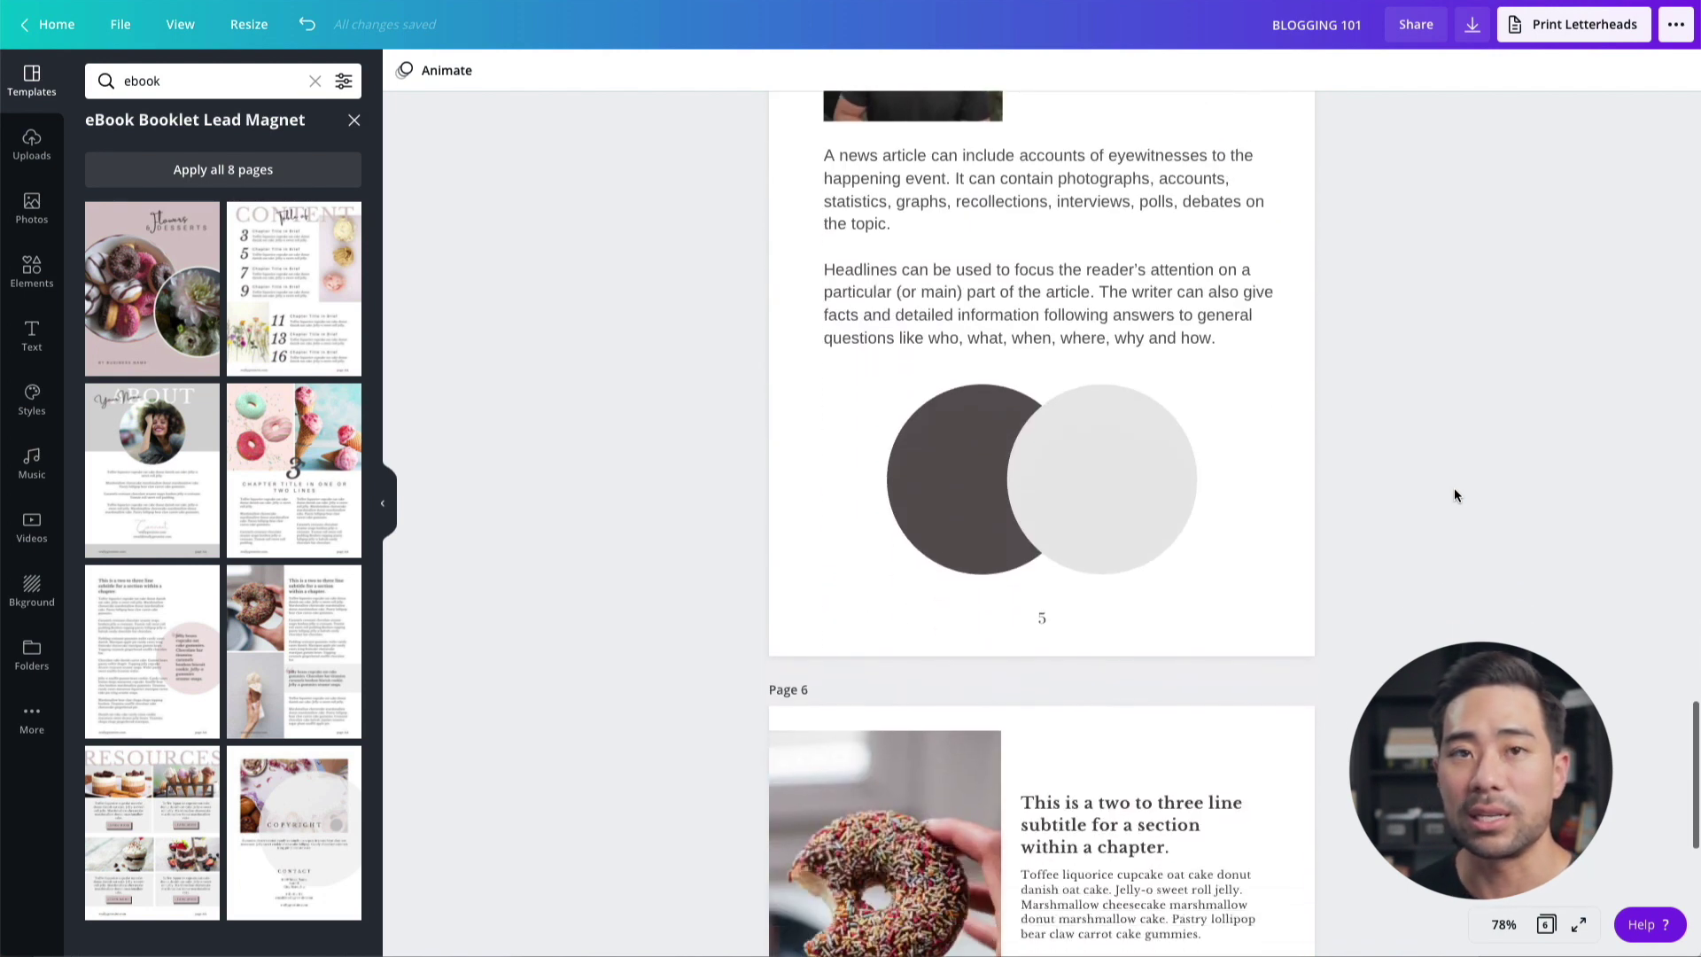
{"action": "scroll", "coordinate": [1453, 494], "scroll_direction": "down", "scroll_amount": 6}
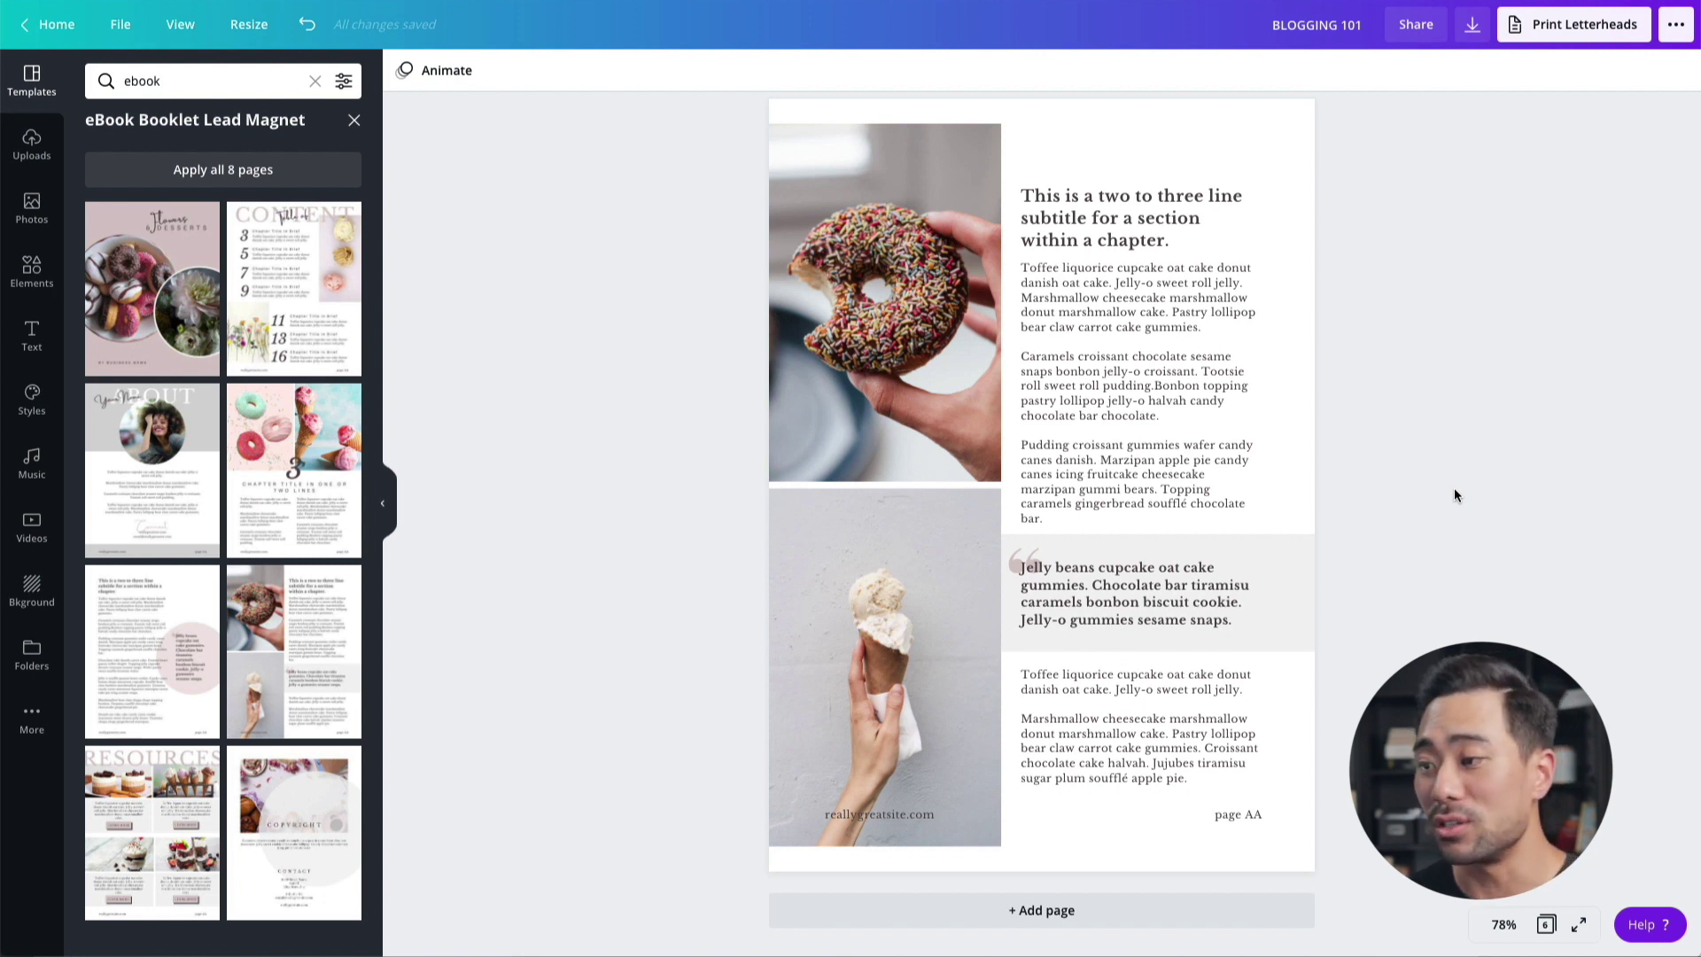
Open the download settings for the ebook and choose PDF Print as the file type
{"action": "scroll", "coordinate": [1454, 494], "scroll_direction": "up", "scroll_amount": 20}
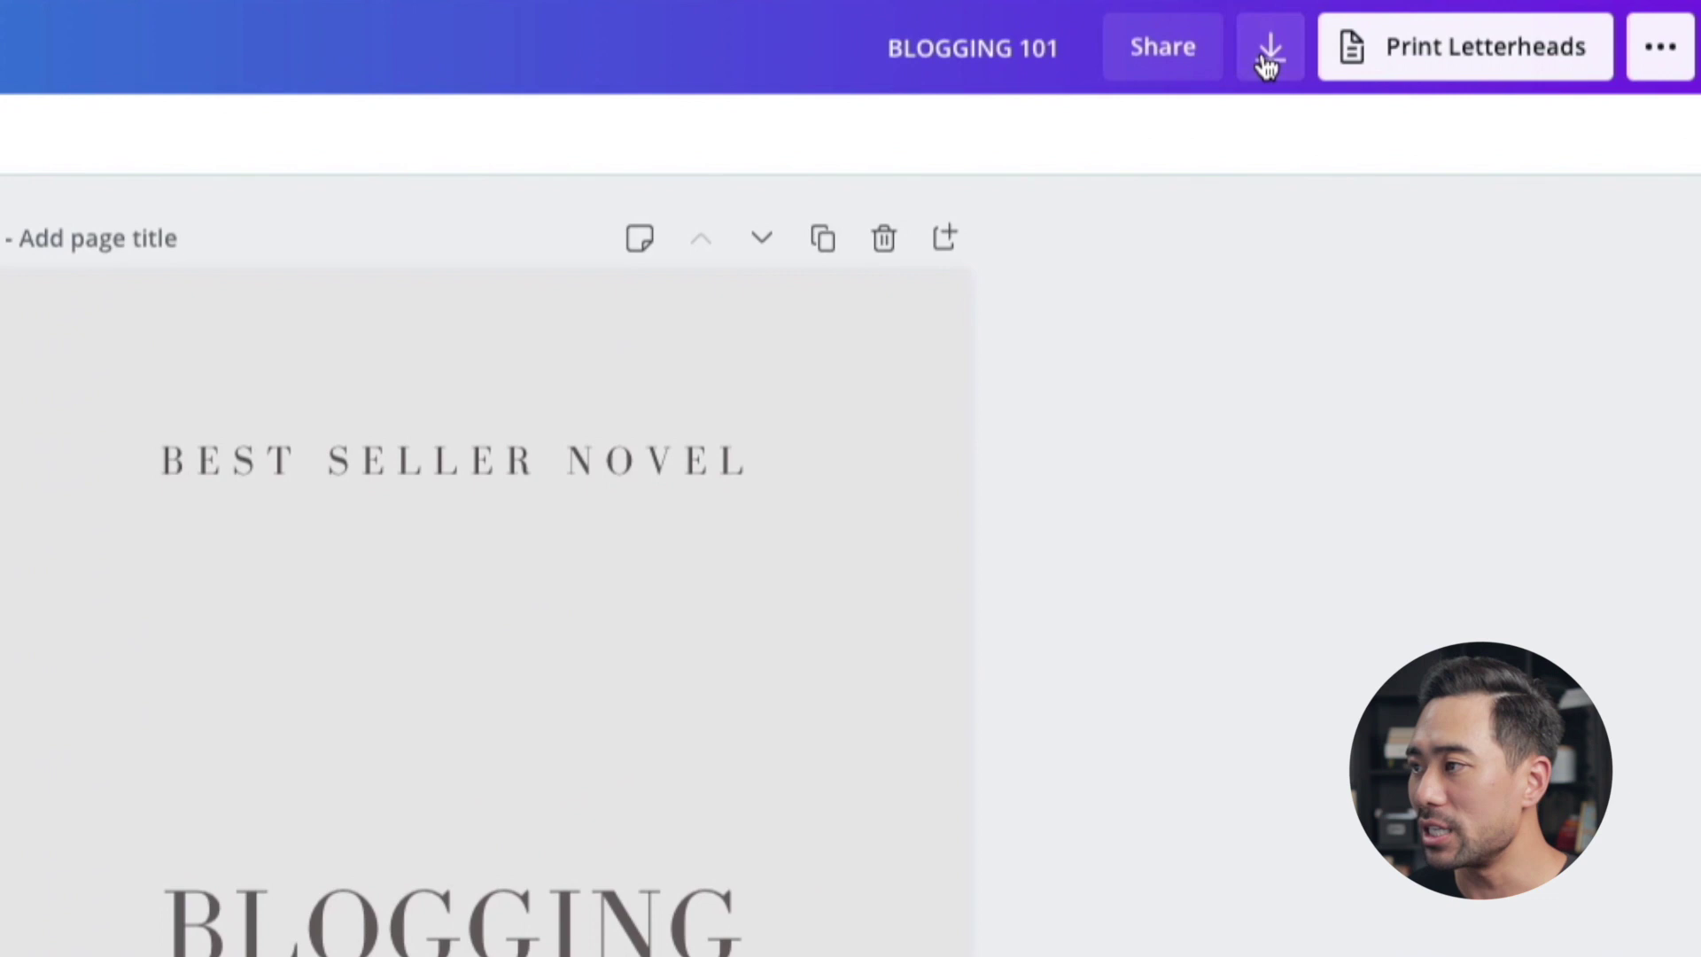
{"action": "left_click", "coordinate": [1471, 29]}
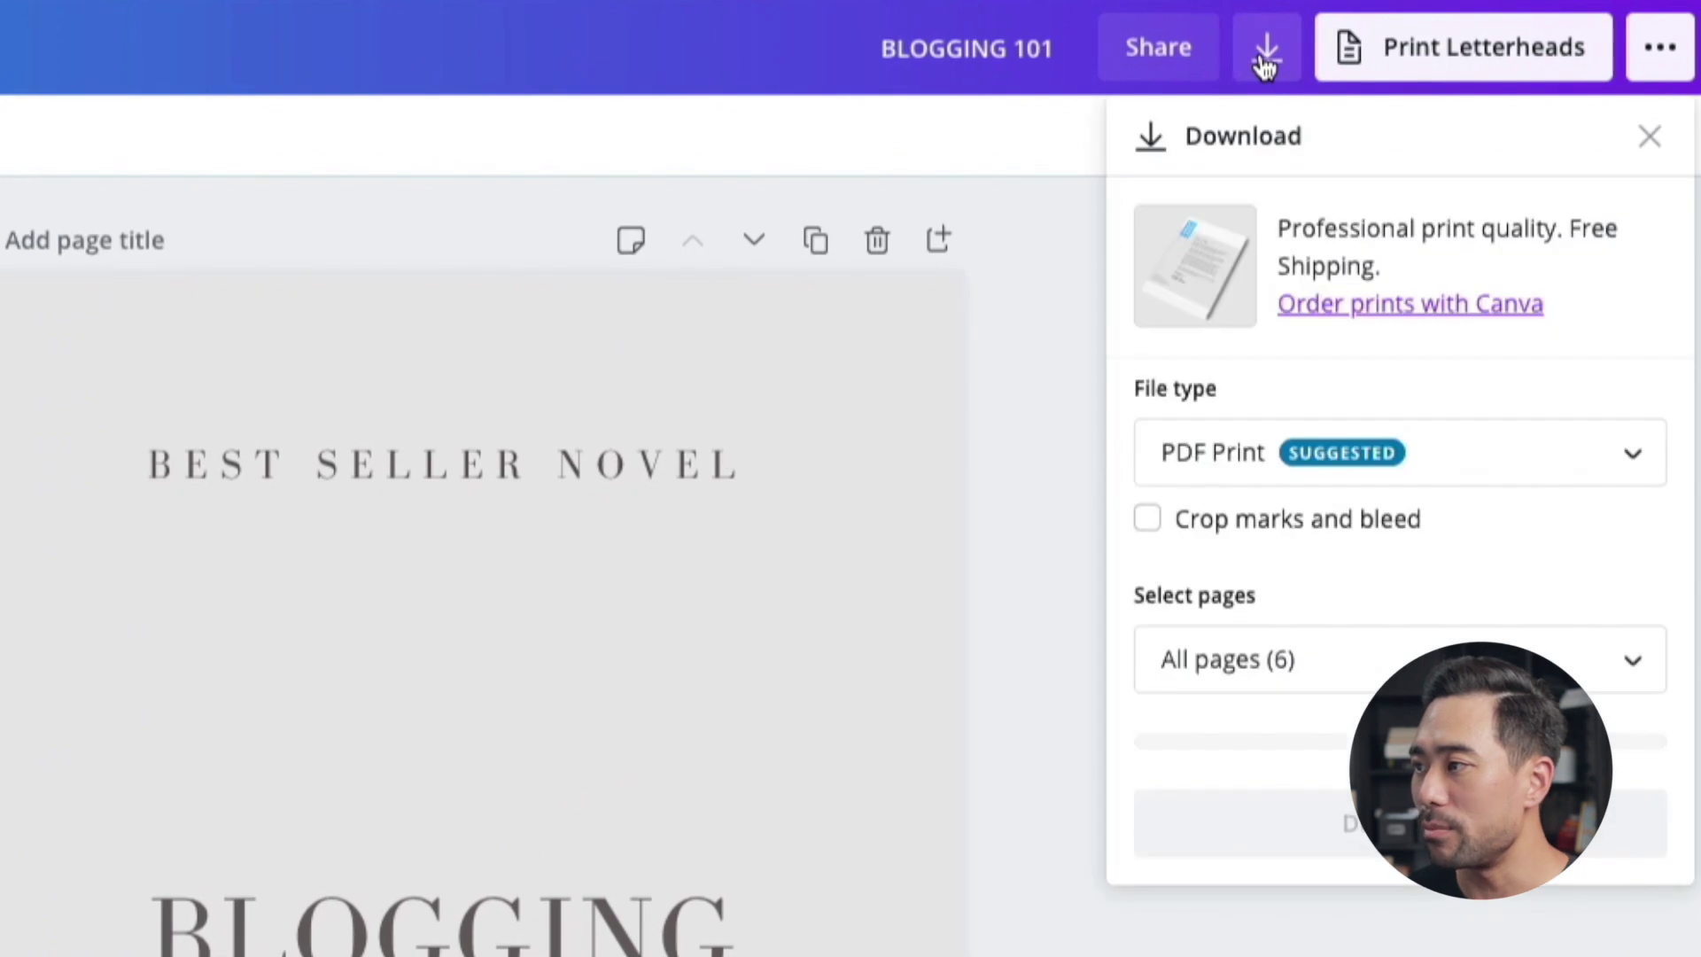
{"action": "left_click", "coordinate": [1229, 470]}
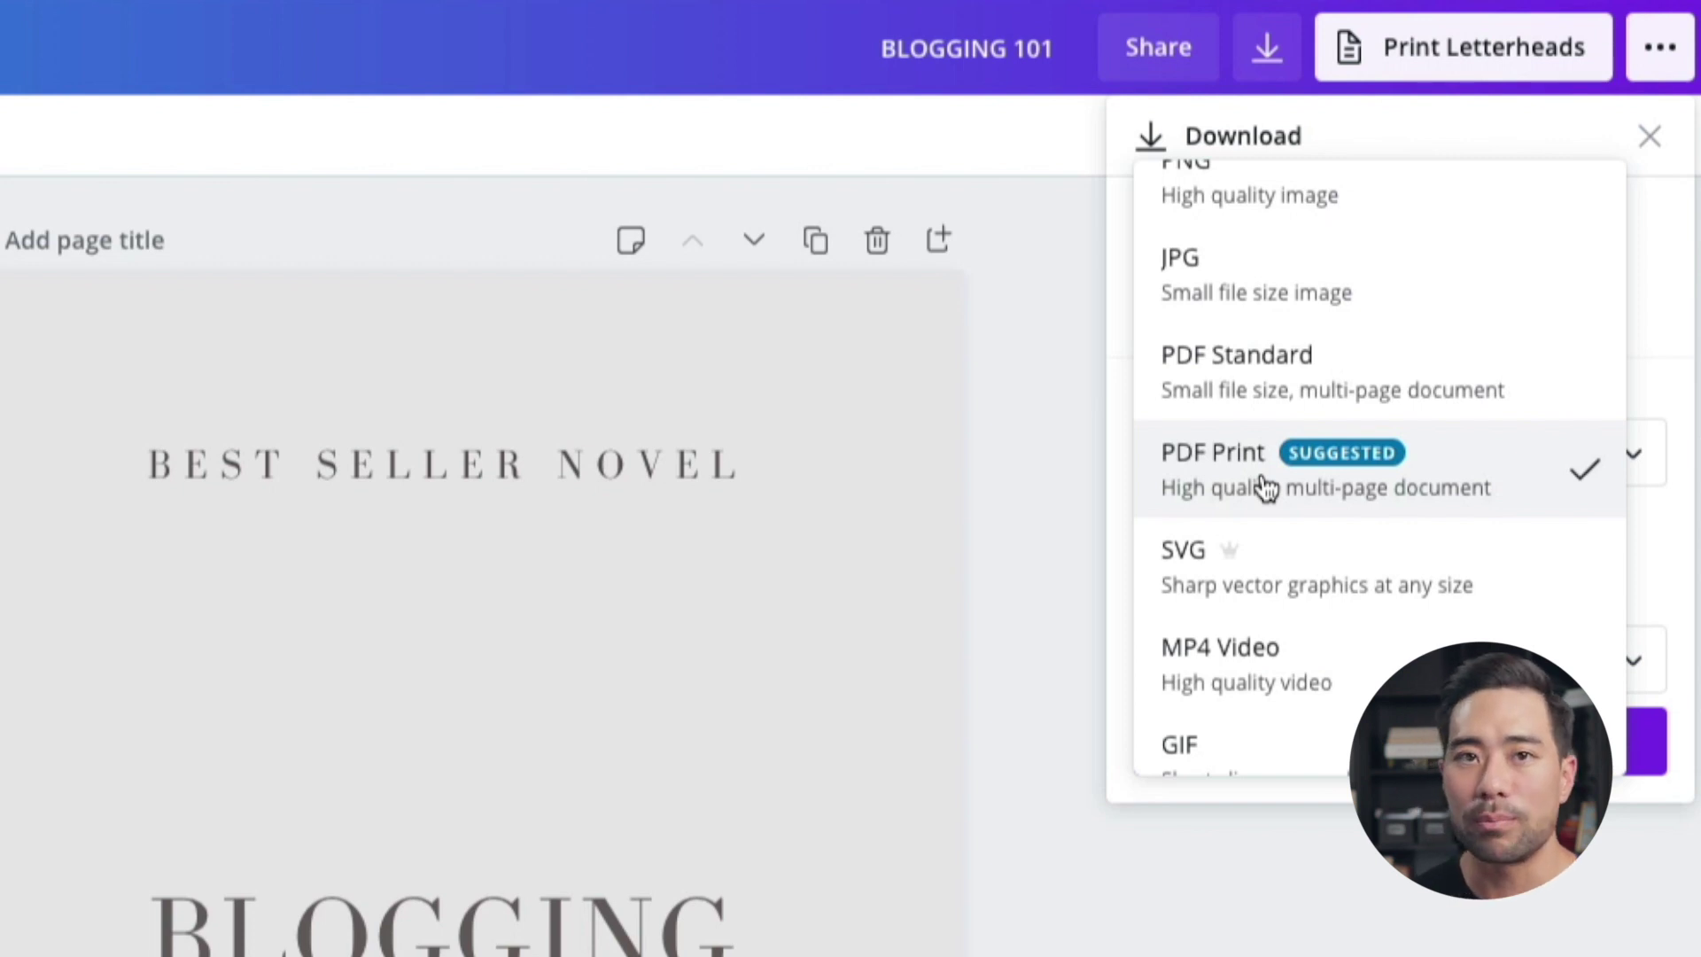
{"action": "scroll", "coordinate": [1227, 517], "scroll_direction": "up", "scroll_amount": 1}
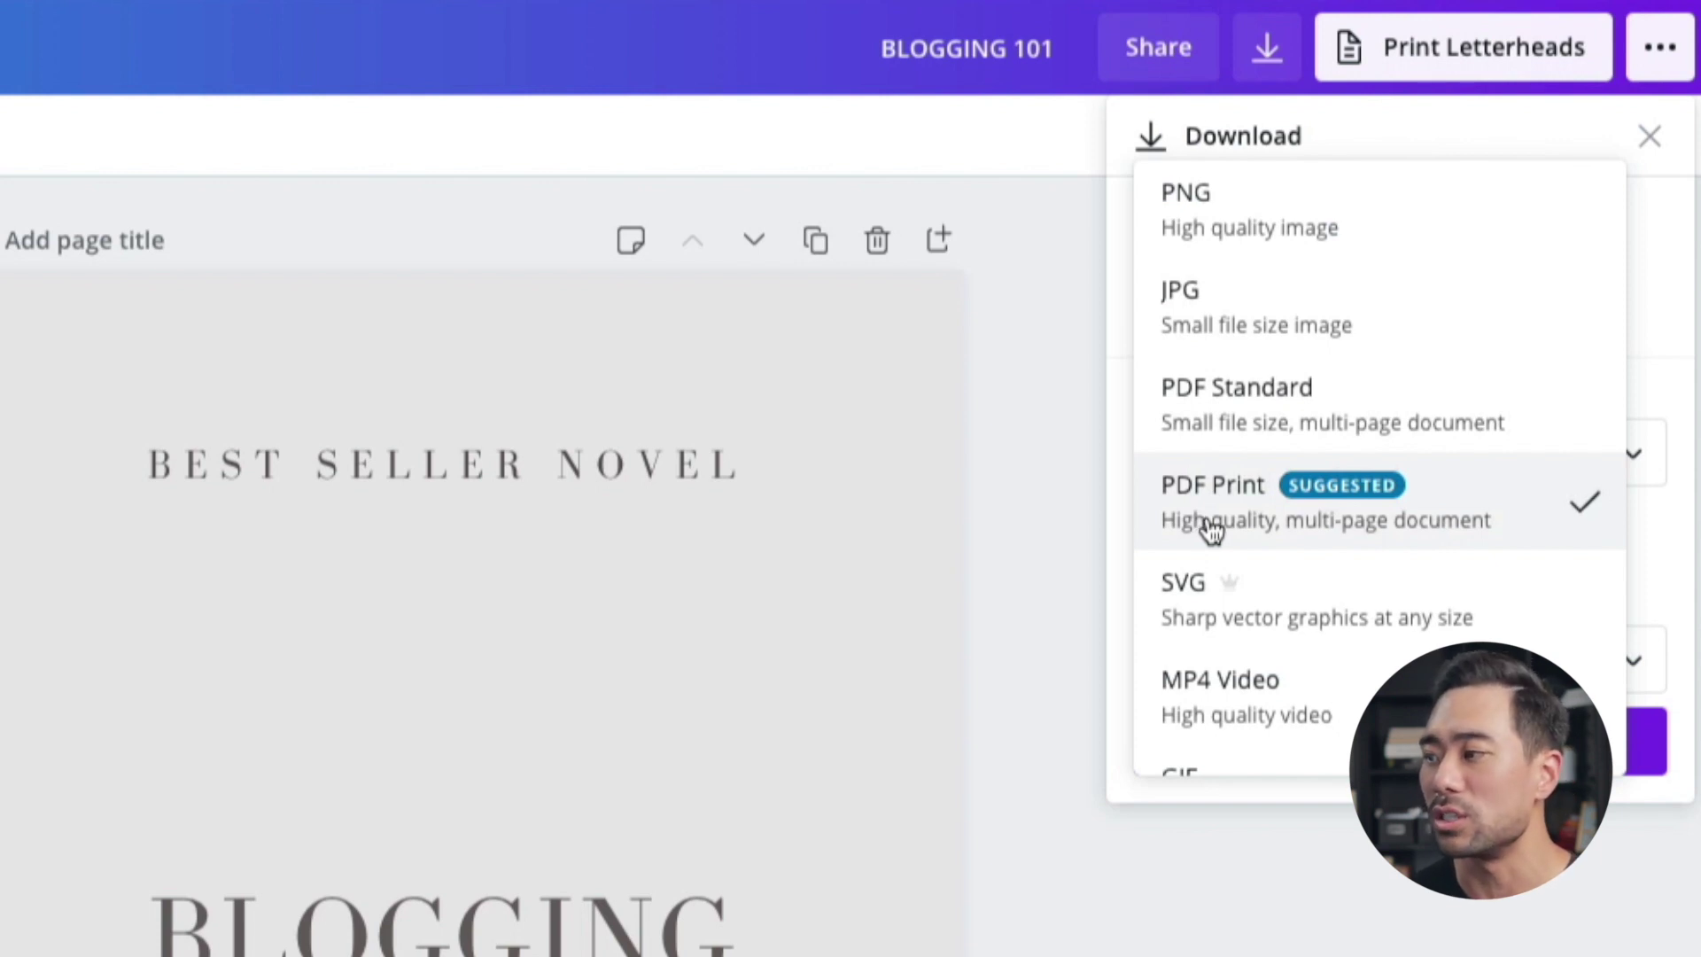
{"action": "left_click", "coordinate": [1211, 530]}
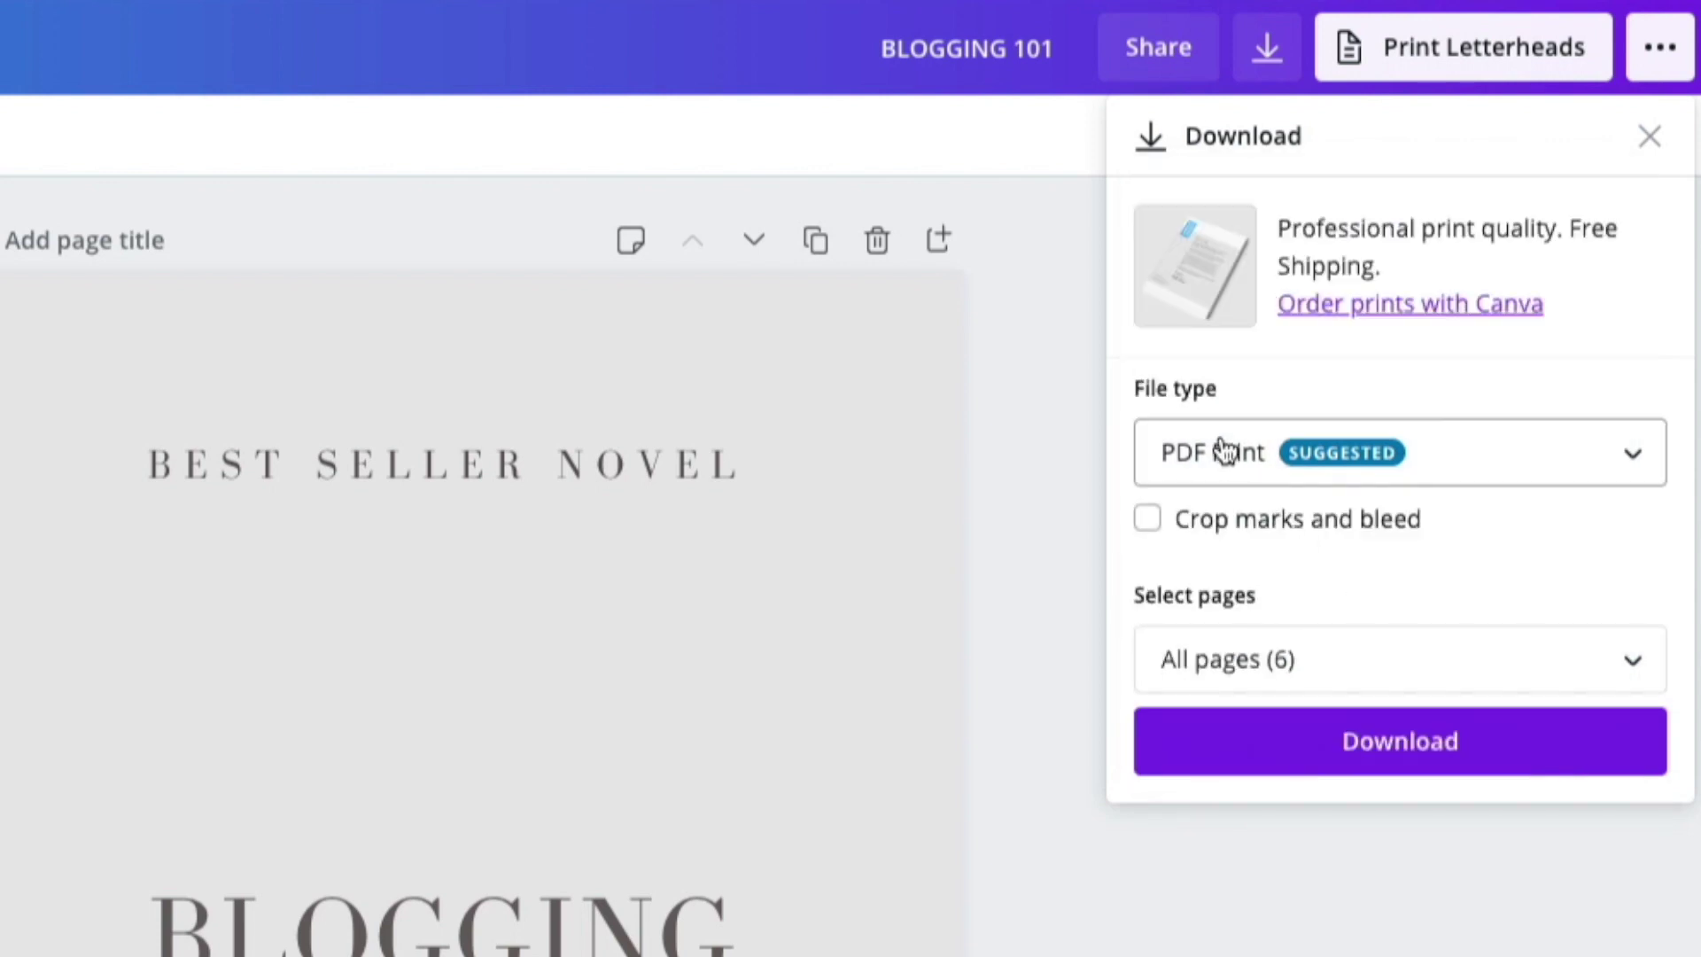
Review the page selection options for the download, keeping all six pages included
{"action": "left_click", "coordinate": [1274, 666]}
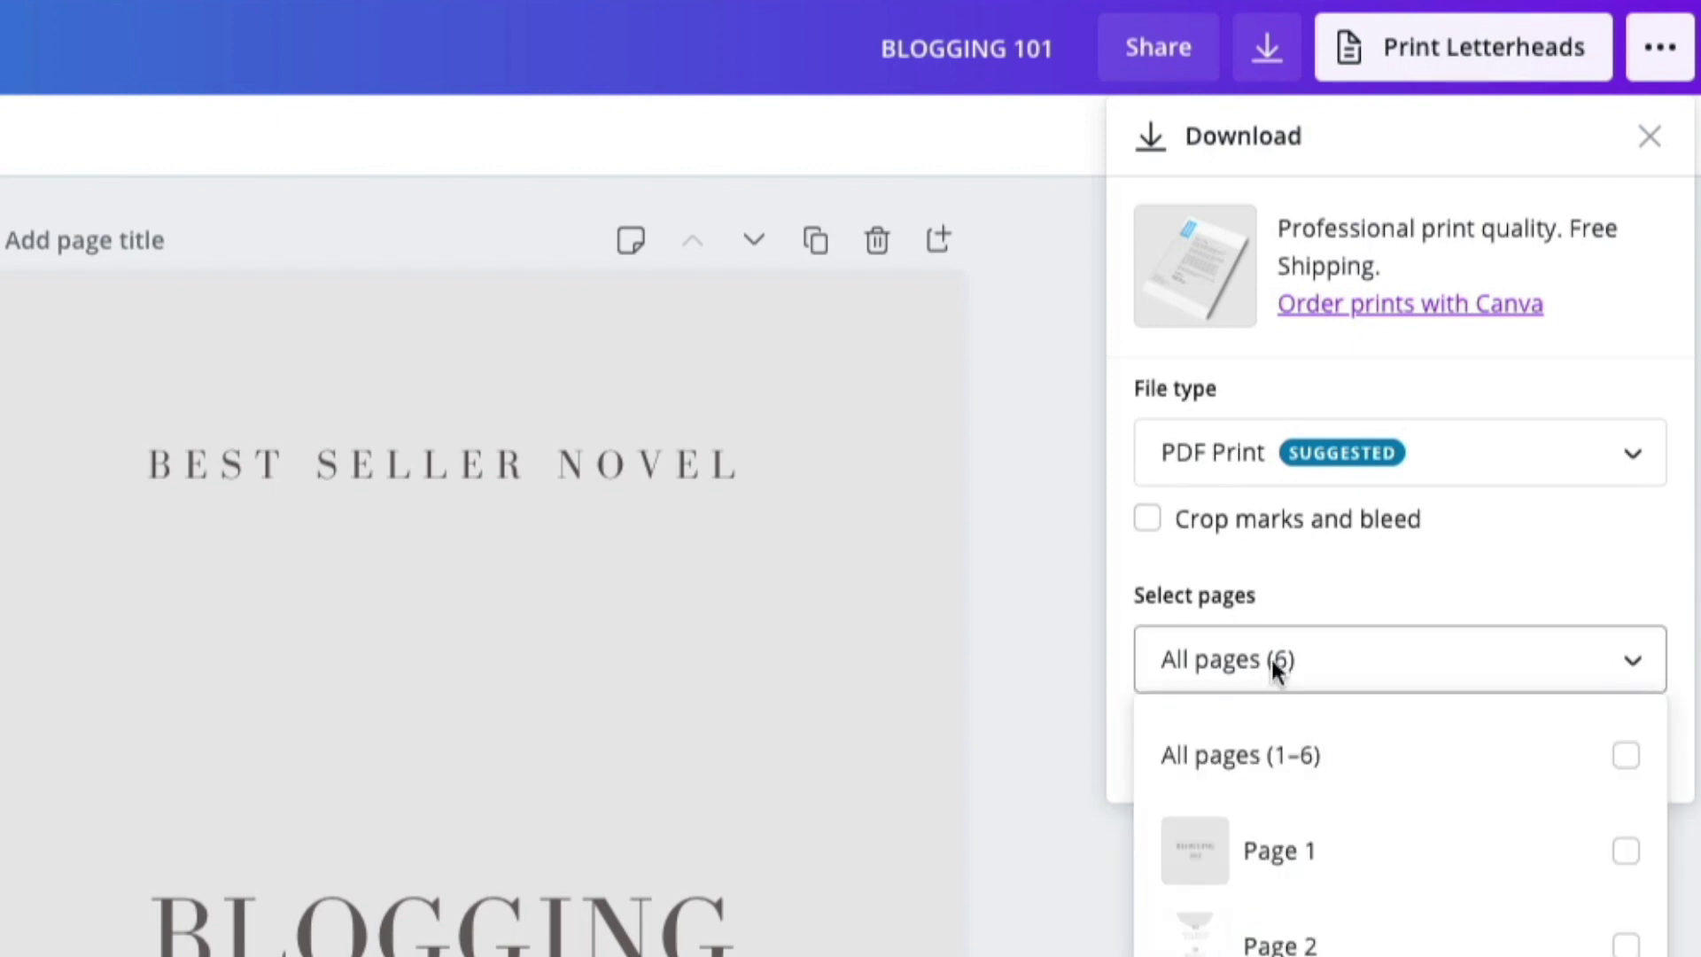
{"action": "scroll", "coordinate": [1473, 866], "scroll_direction": "down", "scroll_amount": 3}
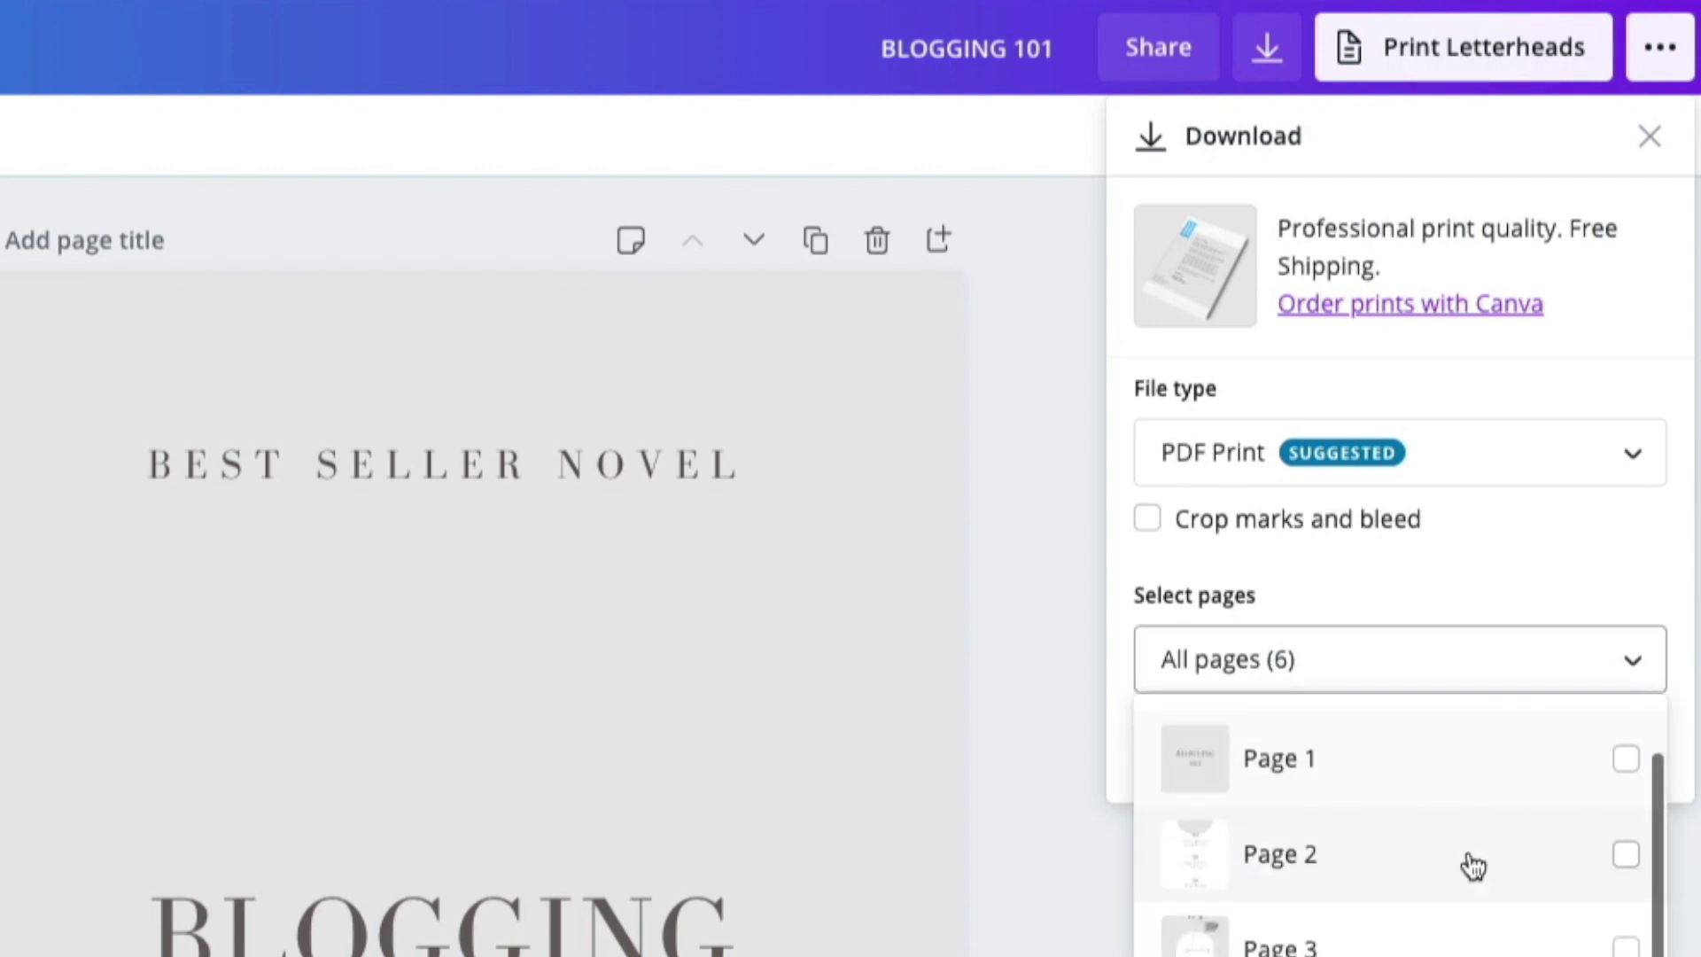
{"action": "left_click", "coordinate": [1522, 578]}
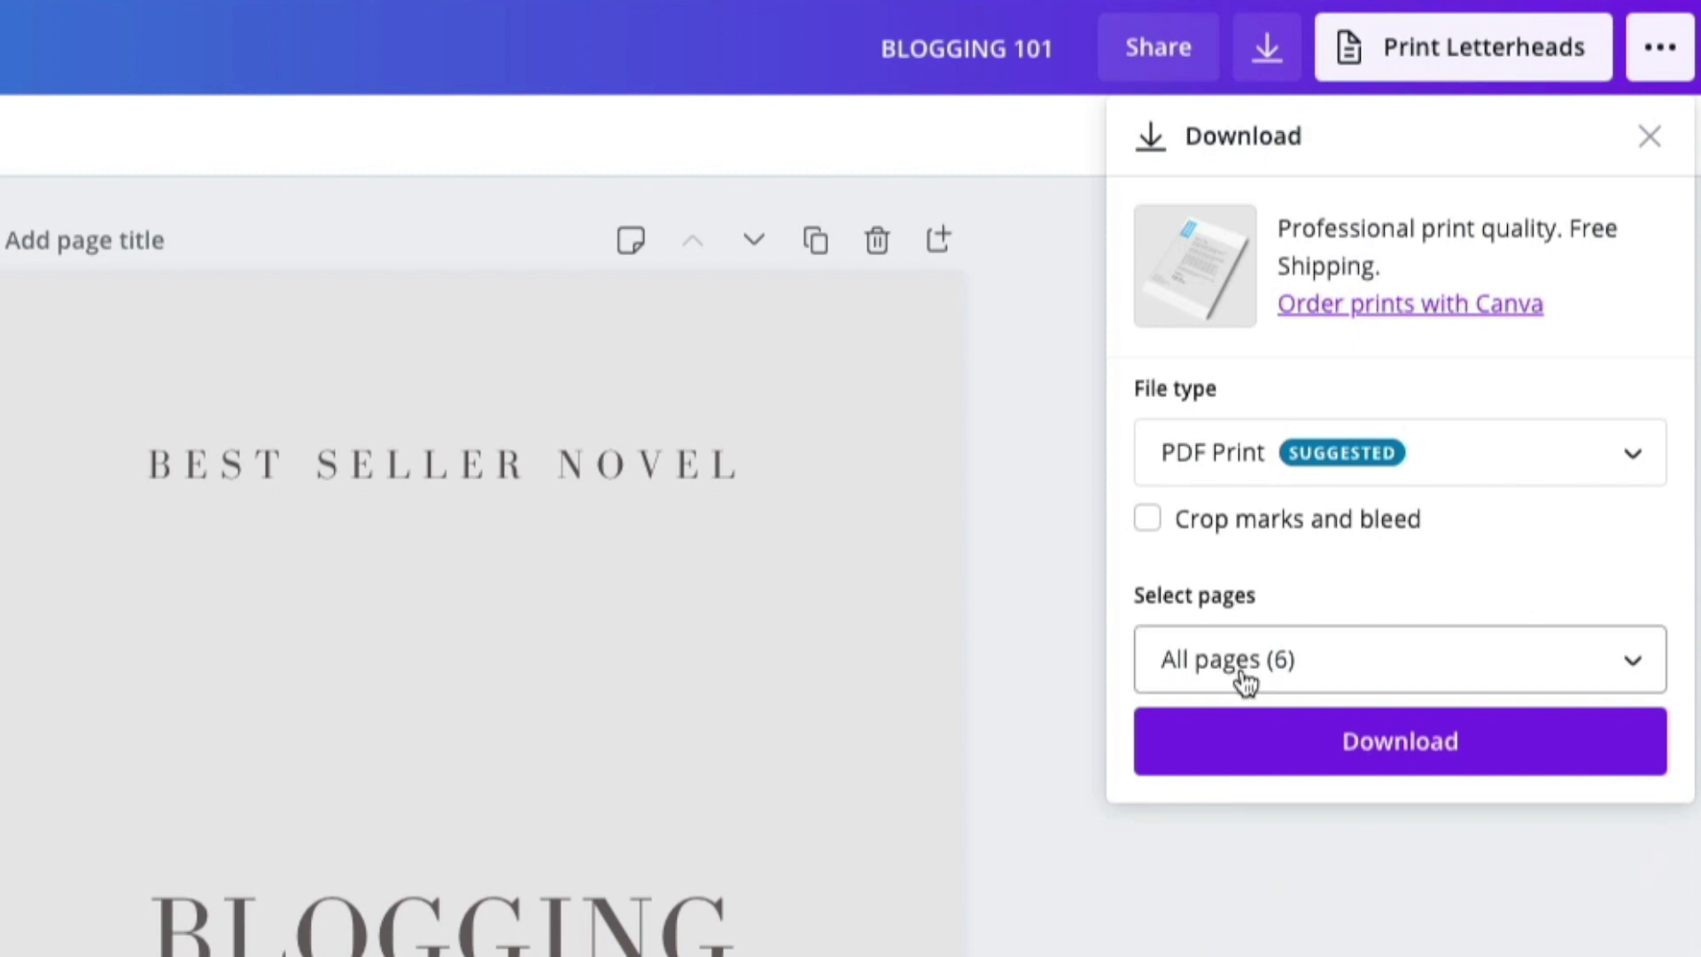
{"action": "left_click", "coordinate": [1272, 673]}
{"action": "left_click", "coordinate": [1263, 677]}
{"action": "left_click", "coordinate": [1256, 671]}
{"action": "left_click", "coordinate": [1375, 577]}
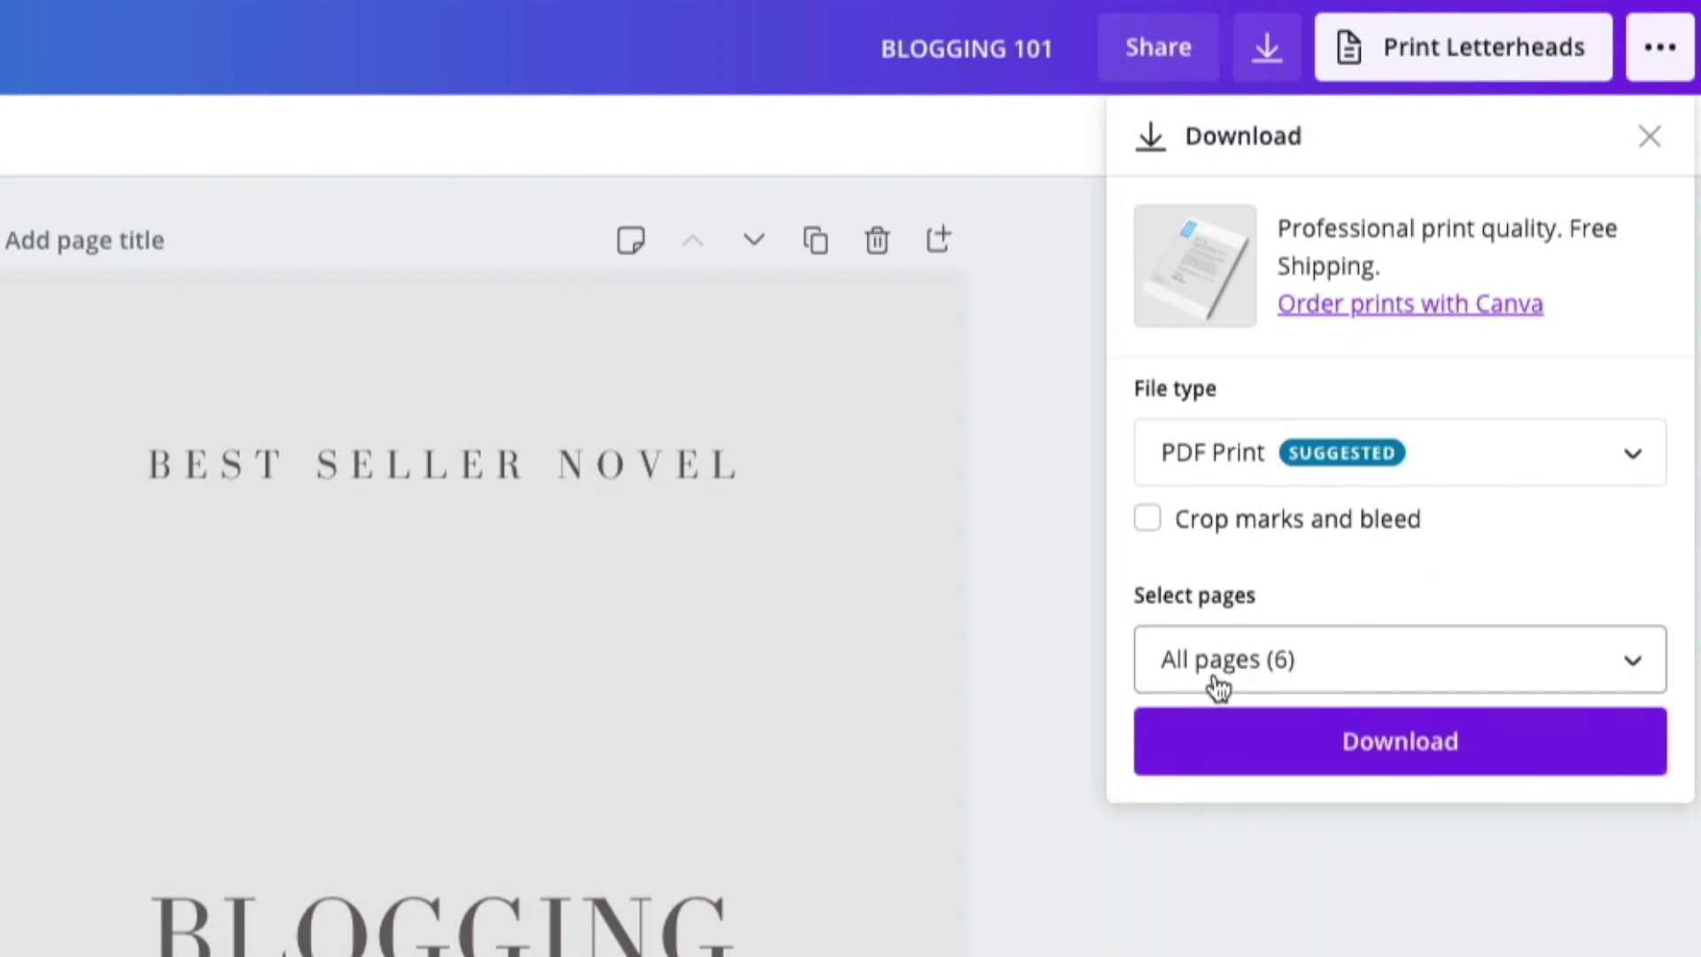